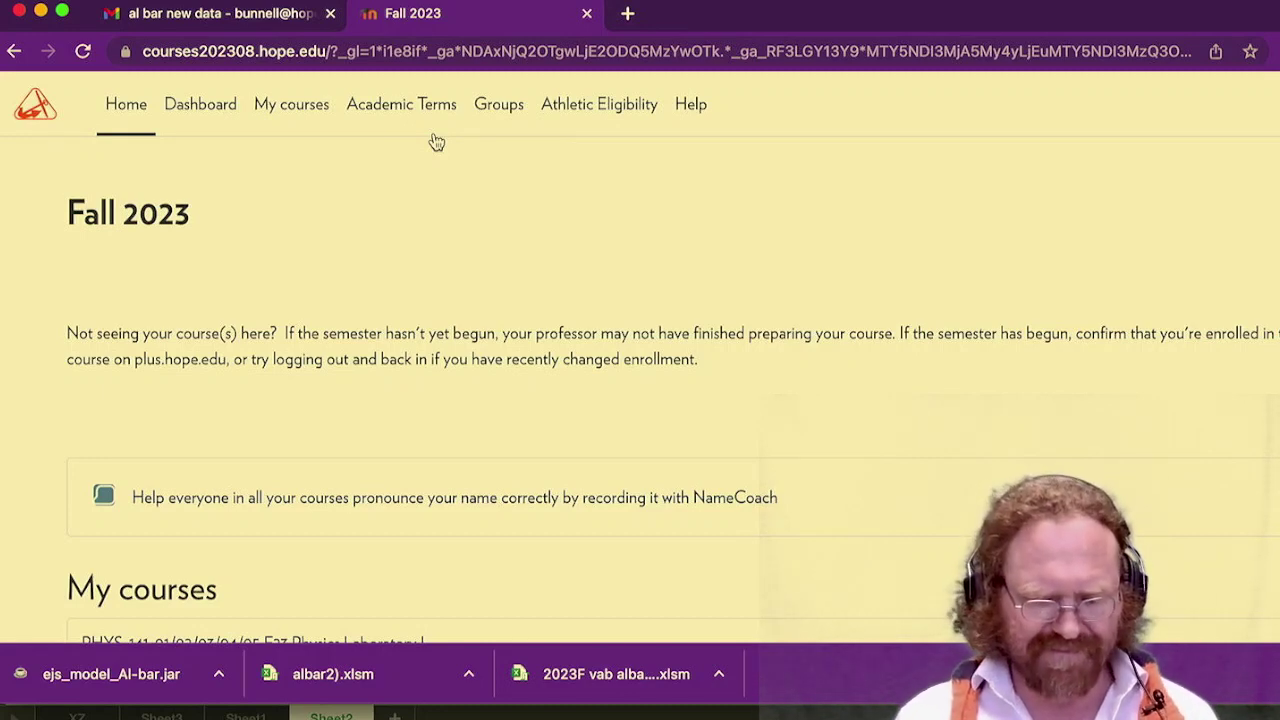
- Open the PHYS-141-01/02/03/04/05 F23 Physics Laboratory I course in Moodle
scroll(434, 327, "down", 10)
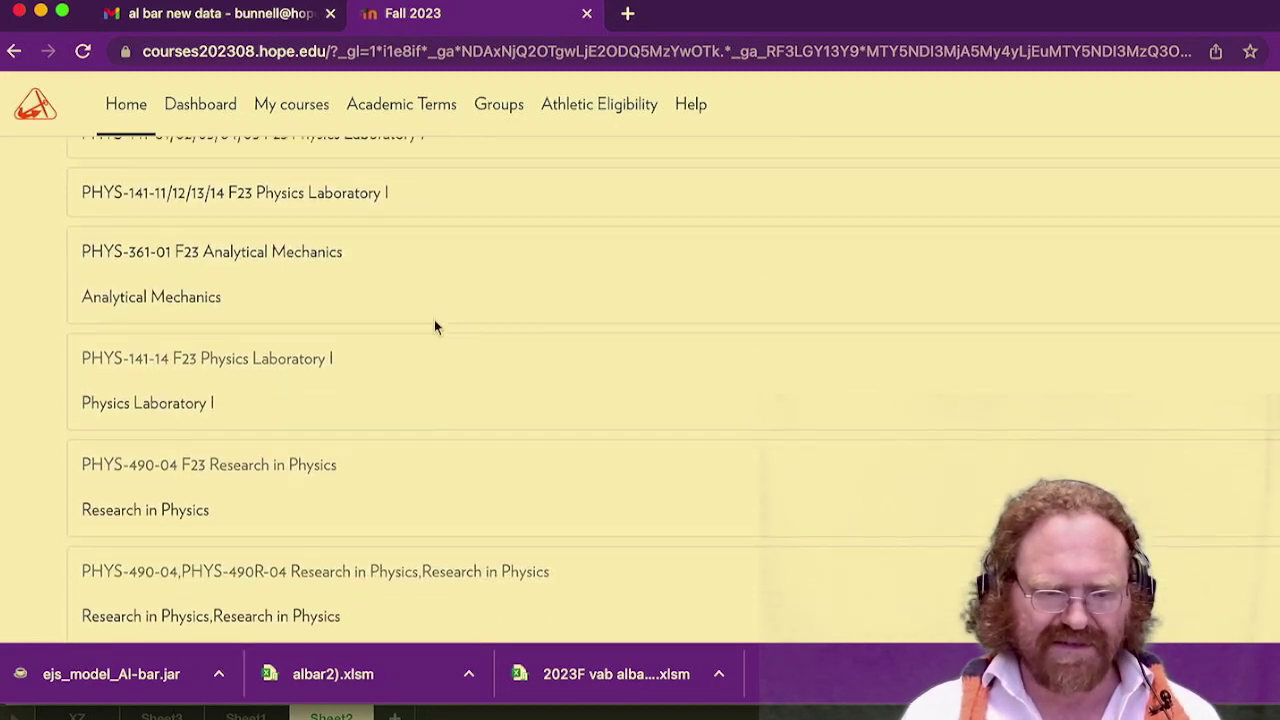
scroll(434, 327, "up", 5)
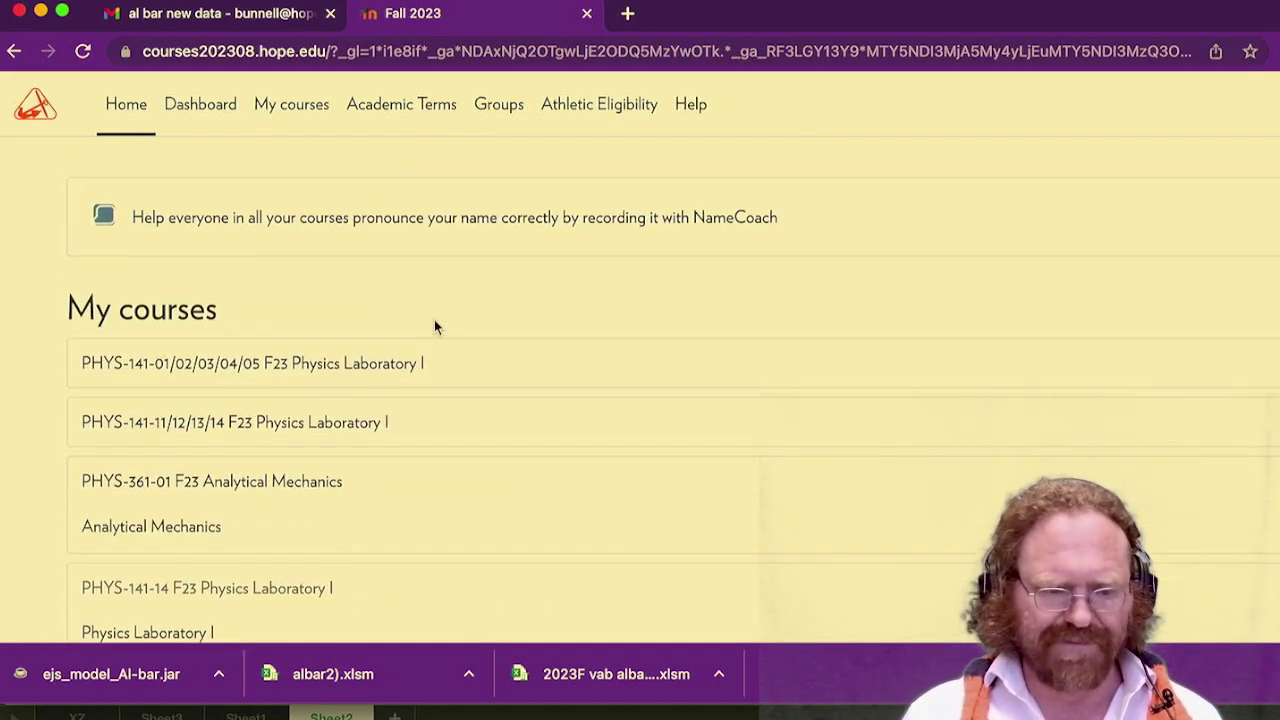
left_click(343, 374)
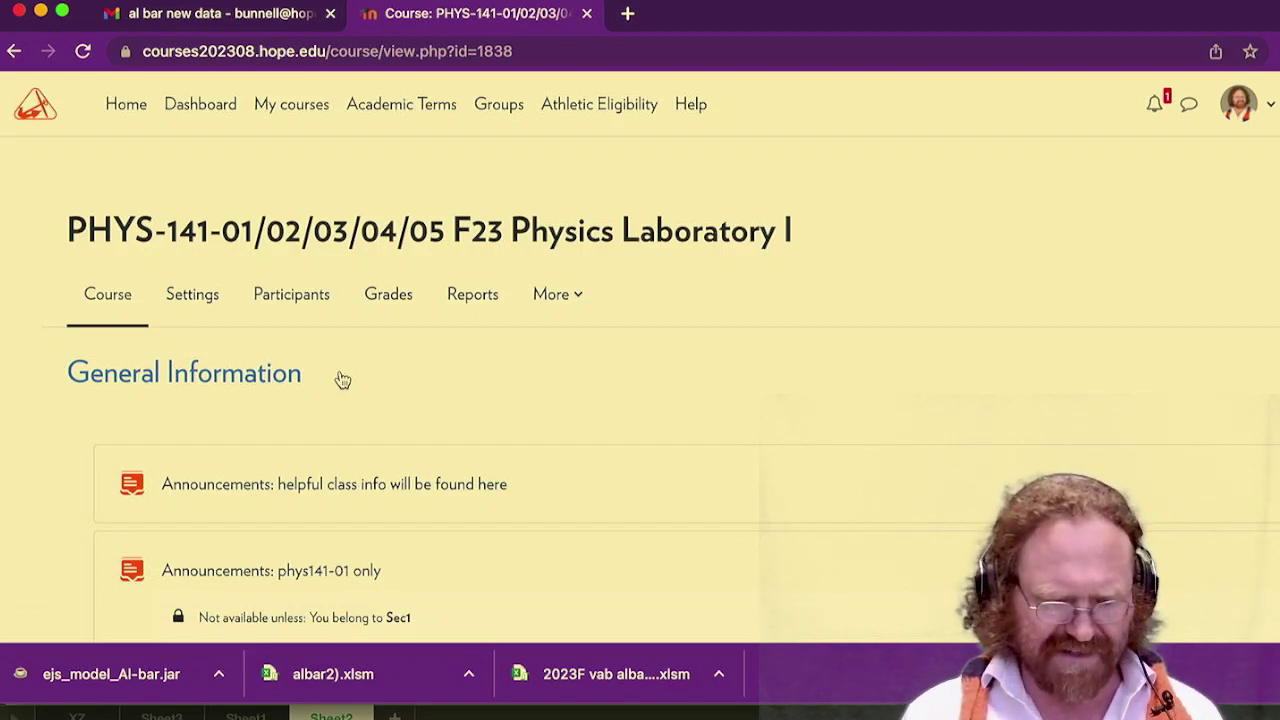
- Expand Week 3 Measurement and view, then close, the 2023F Al Bar handout
scroll(474, 373, "down", 15)
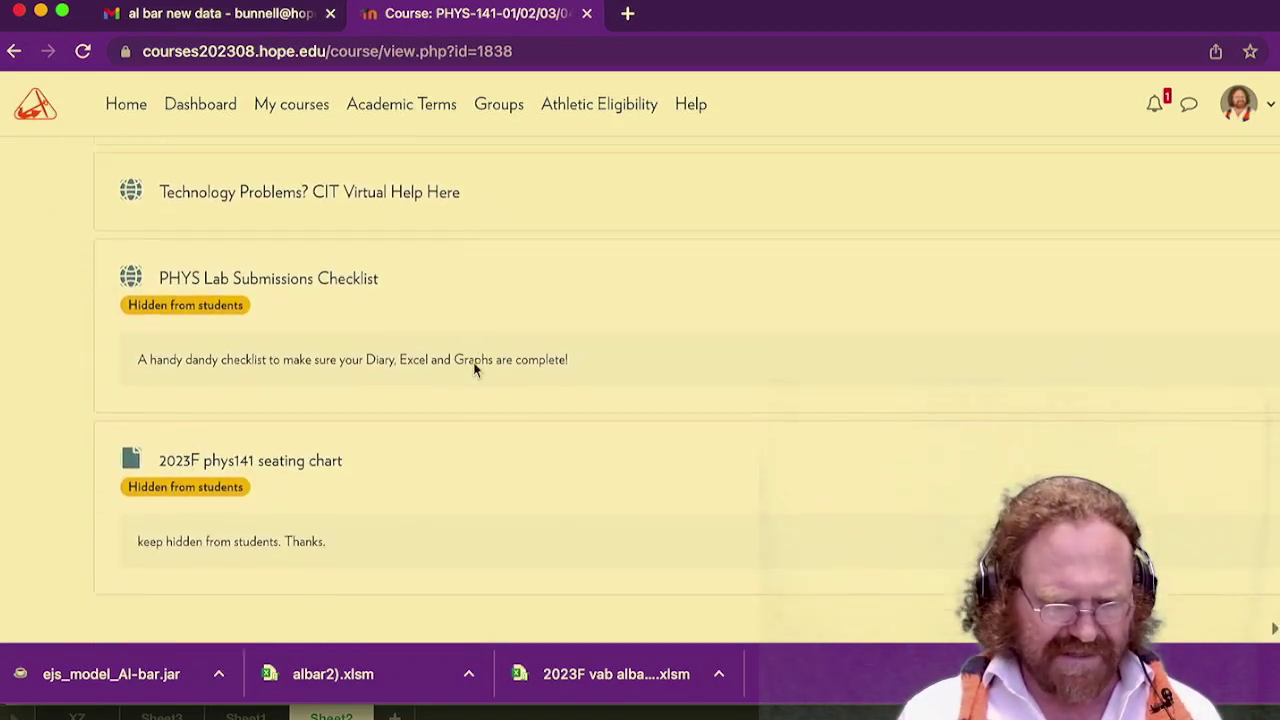
scroll(474, 370, "down", 6)
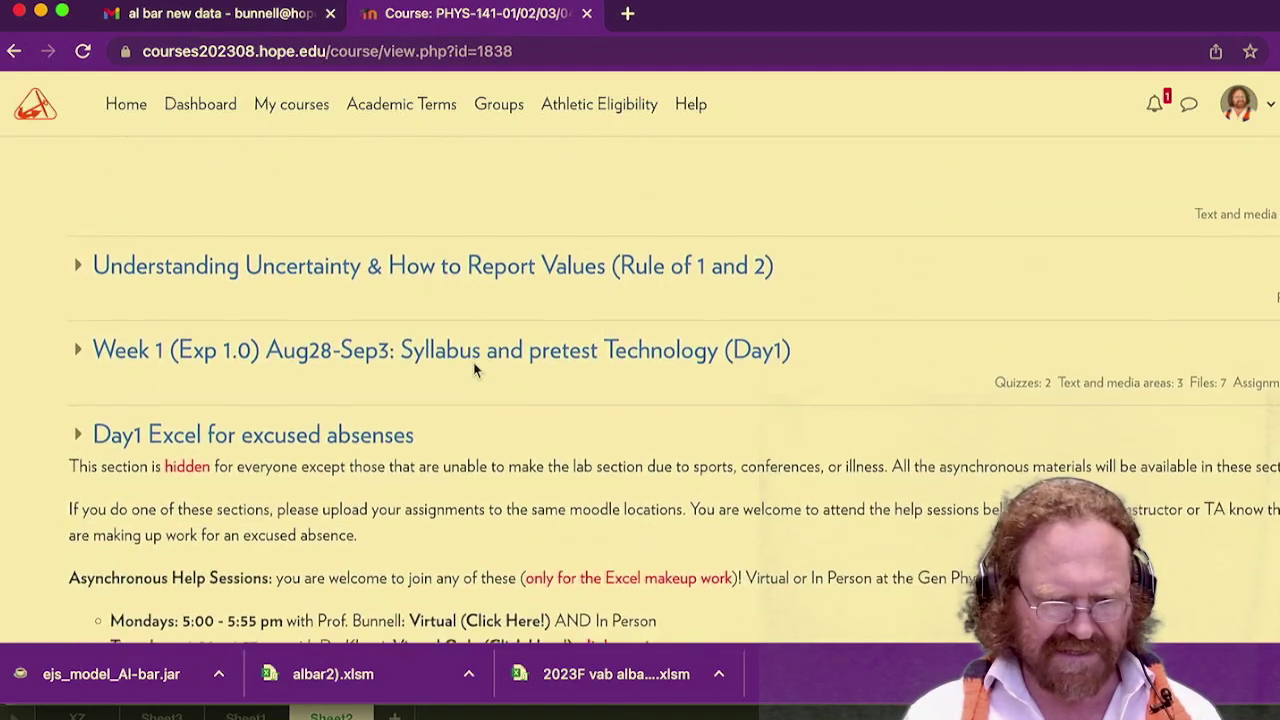
scroll(474, 365, "down", 10)
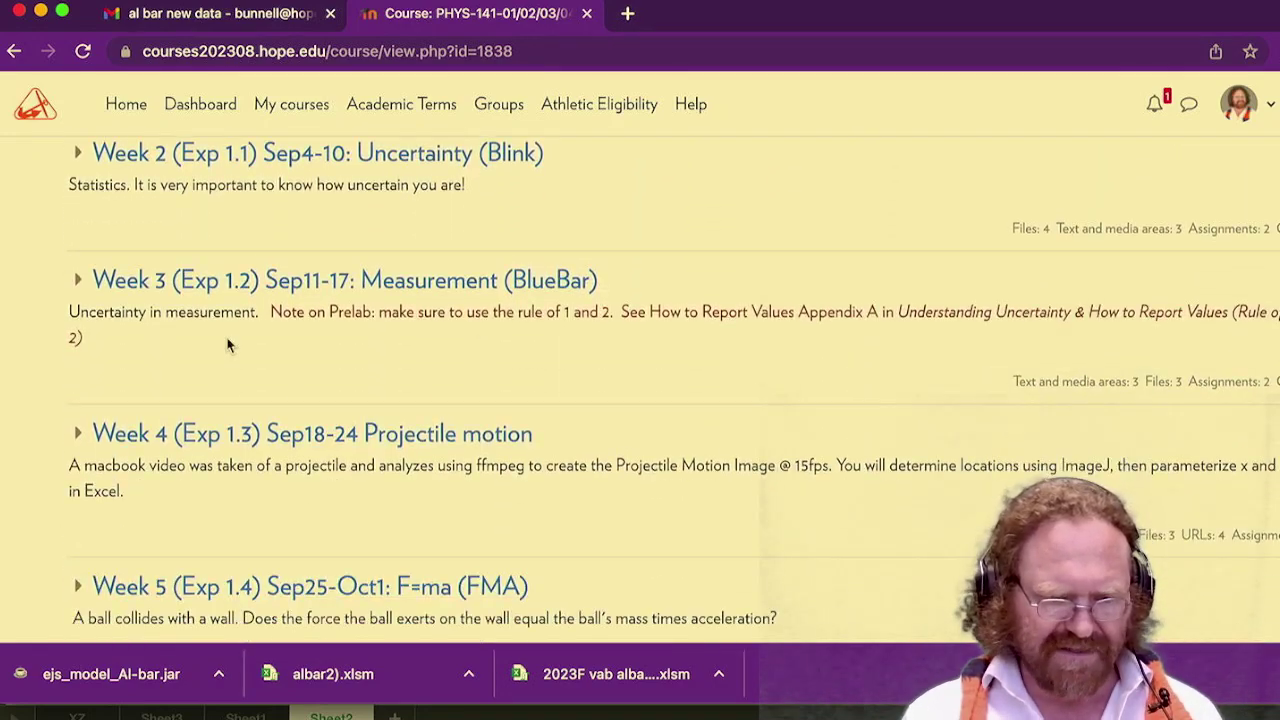
left_click(77, 281)
scroll(286, 395, "down", 3)
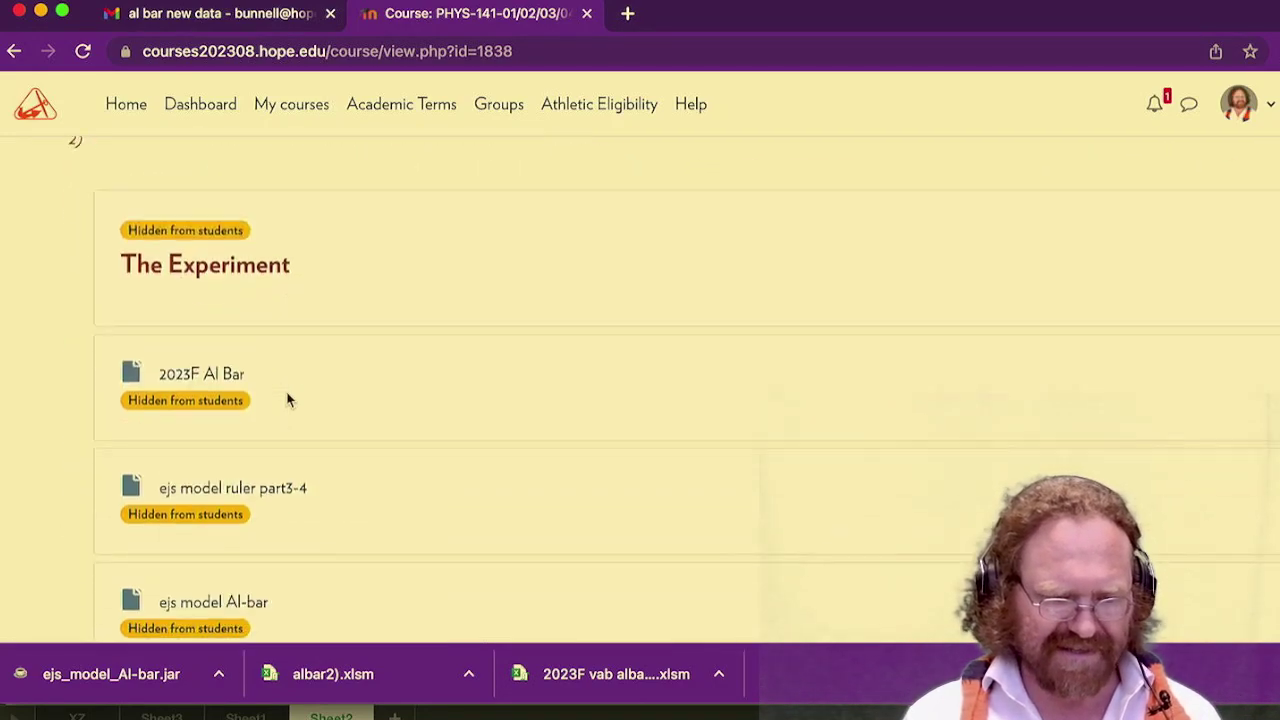
scroll(287, 400, "down", 1)
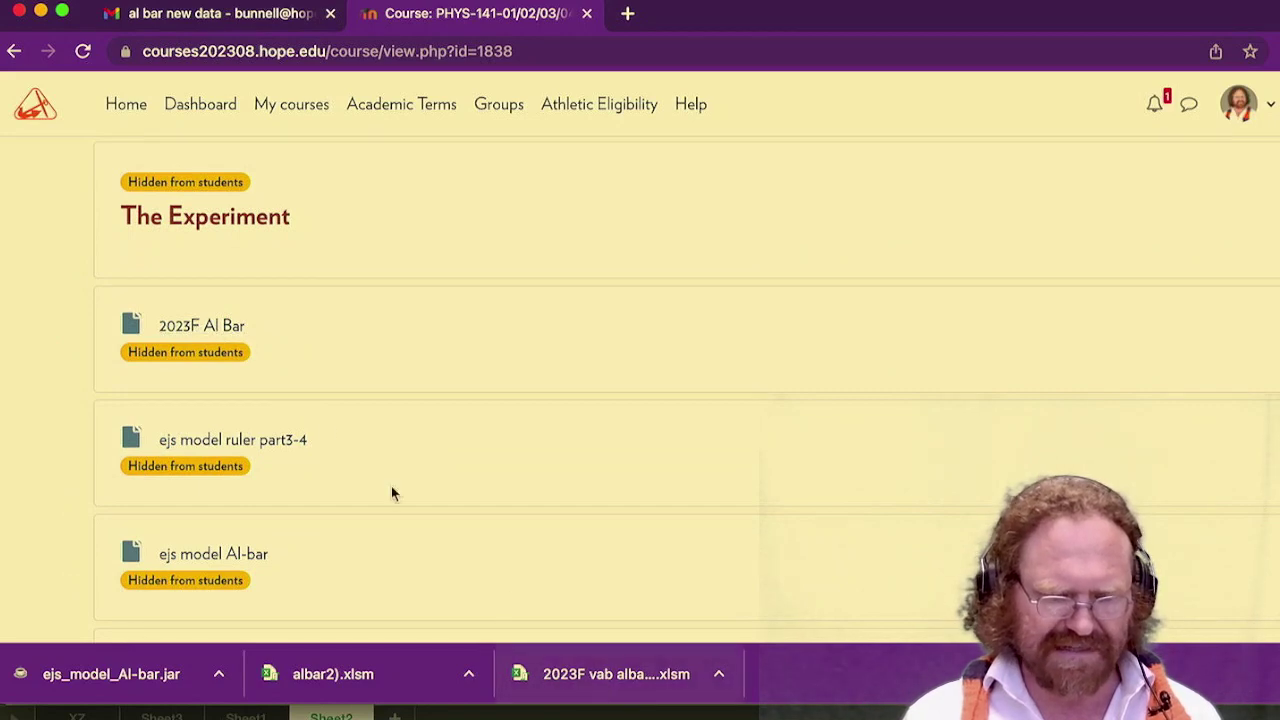
left_click(179, 325)
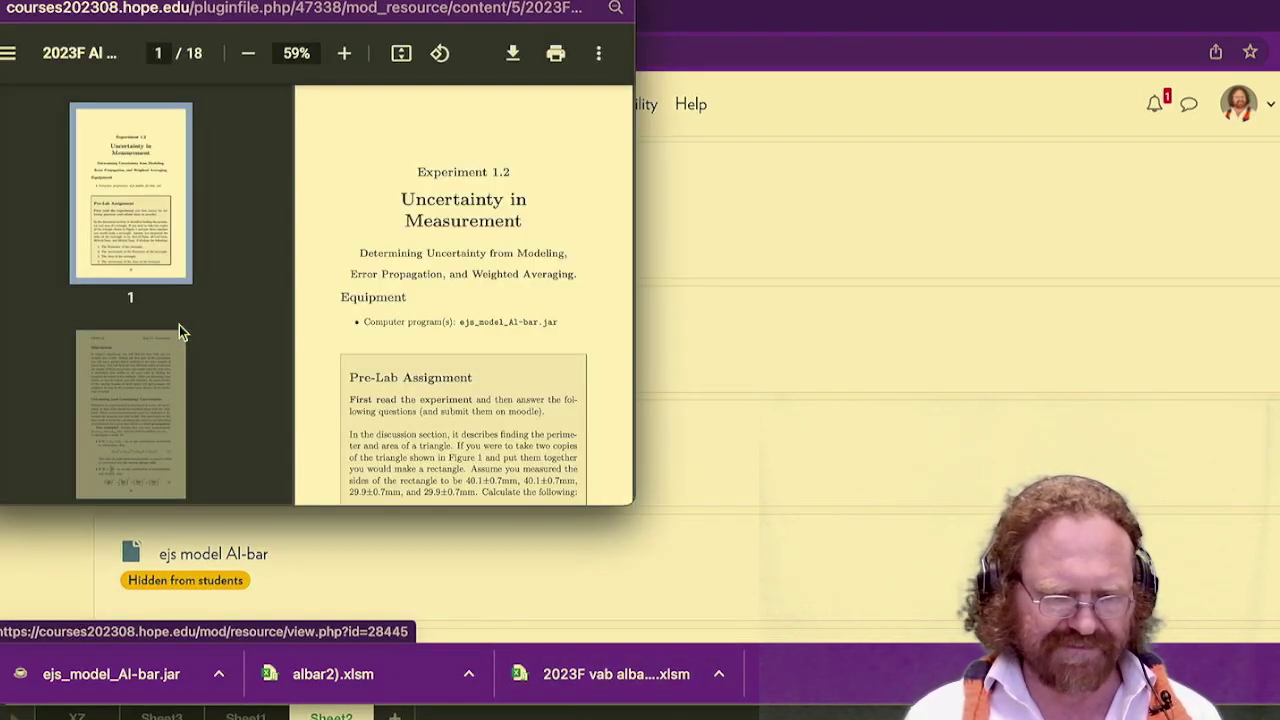
key("super+w")
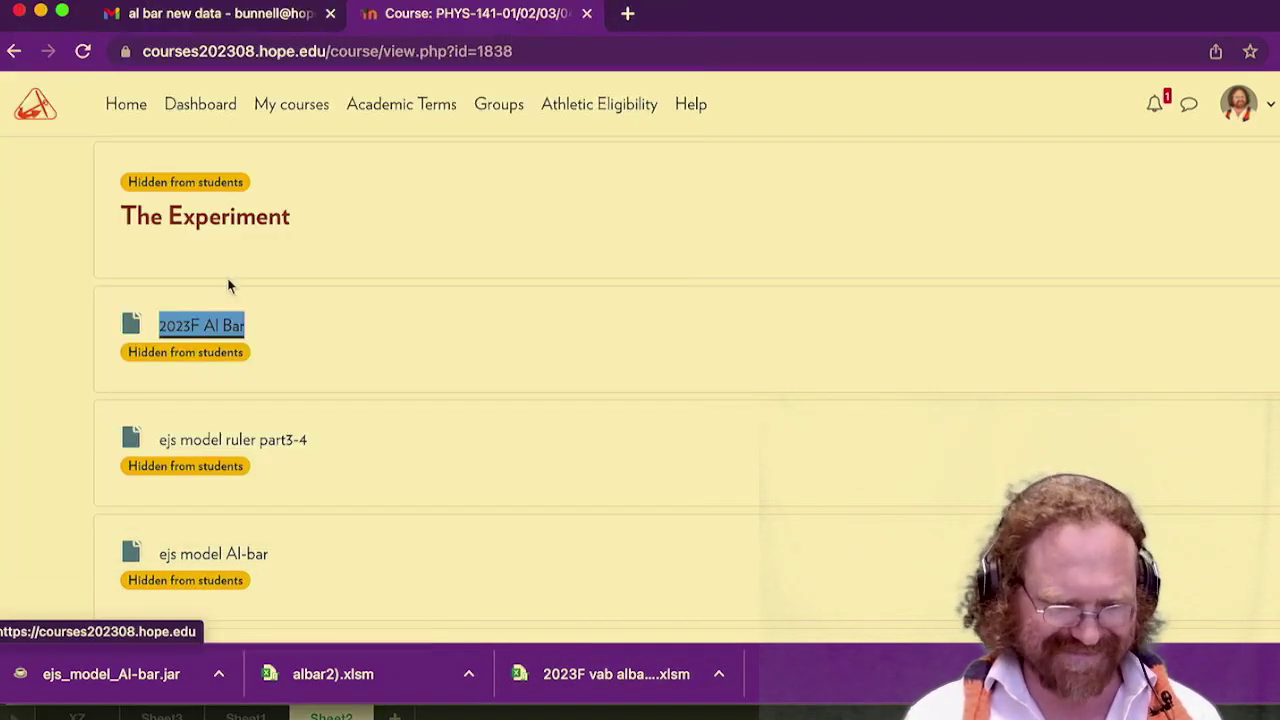
- Download another copy of ejs_model_Al-bar.jar and try launching it from Downloads
right_click(240, 557)
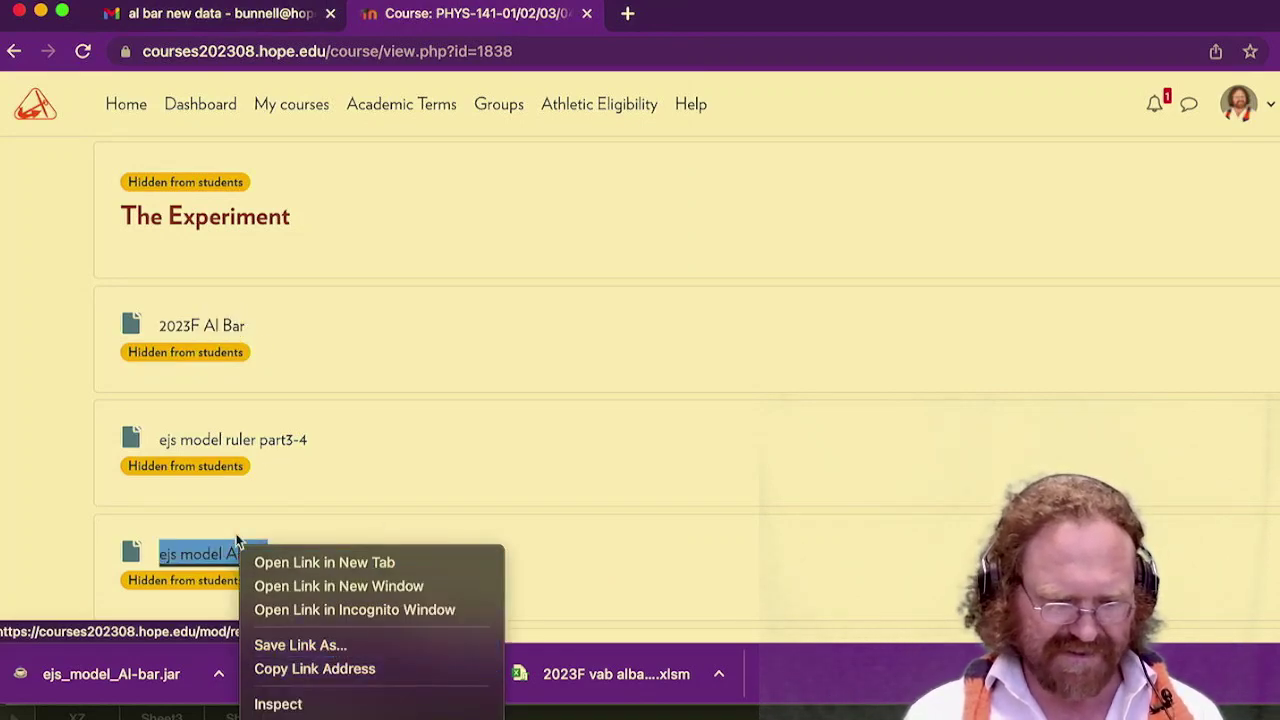
left_click(215, 561)
left_click(218, 560)
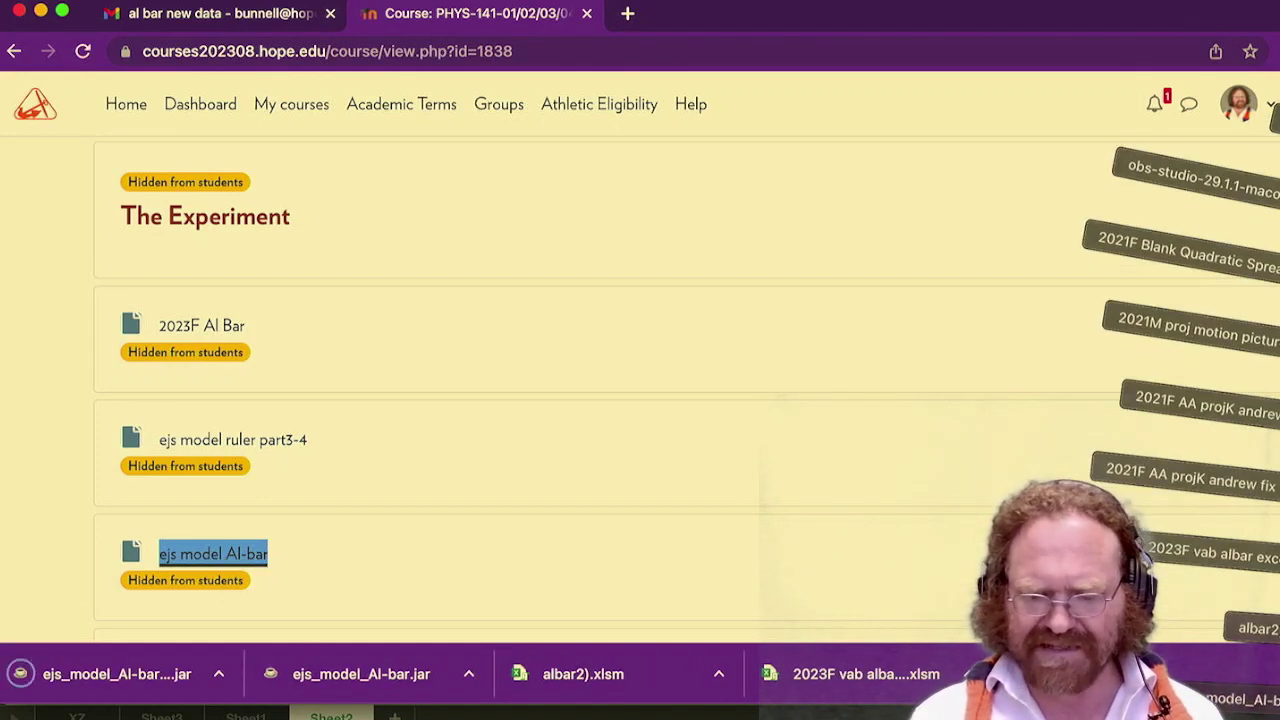
left_click(1250, 699)
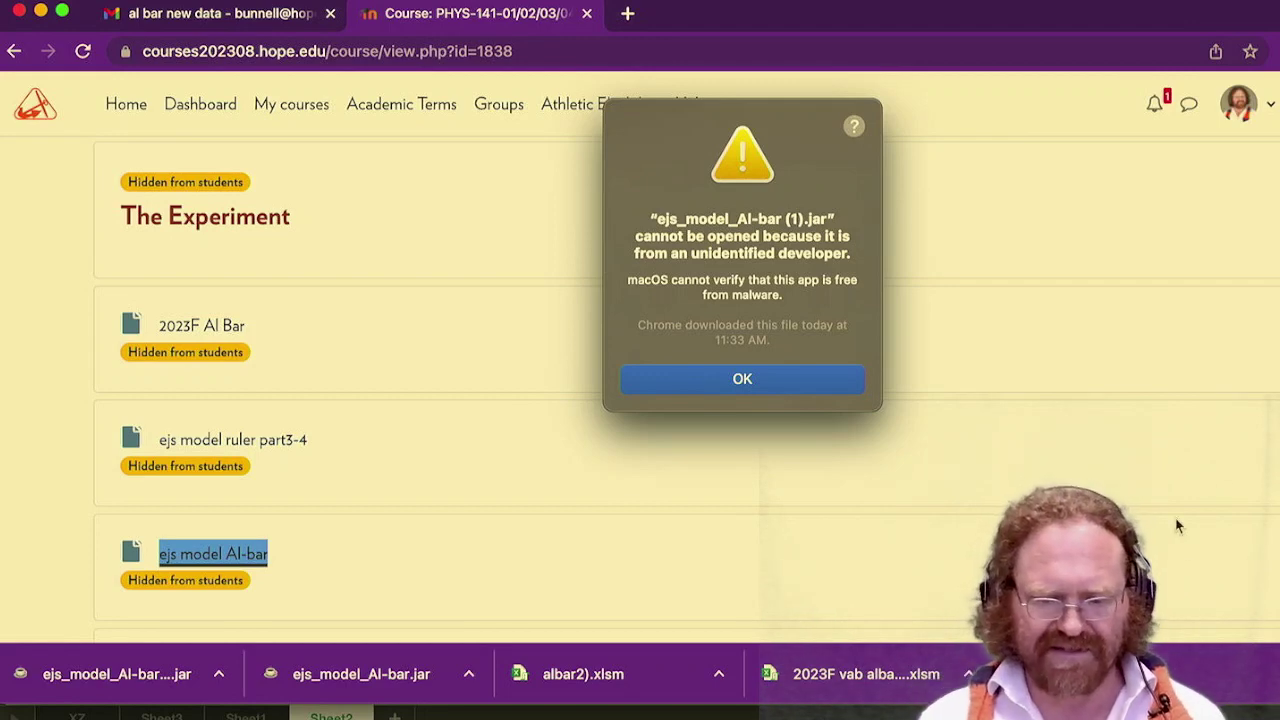
- Dismiss the unidentified-developer warning and go to the Security section of Privacy & Security
left_click(765, 385)
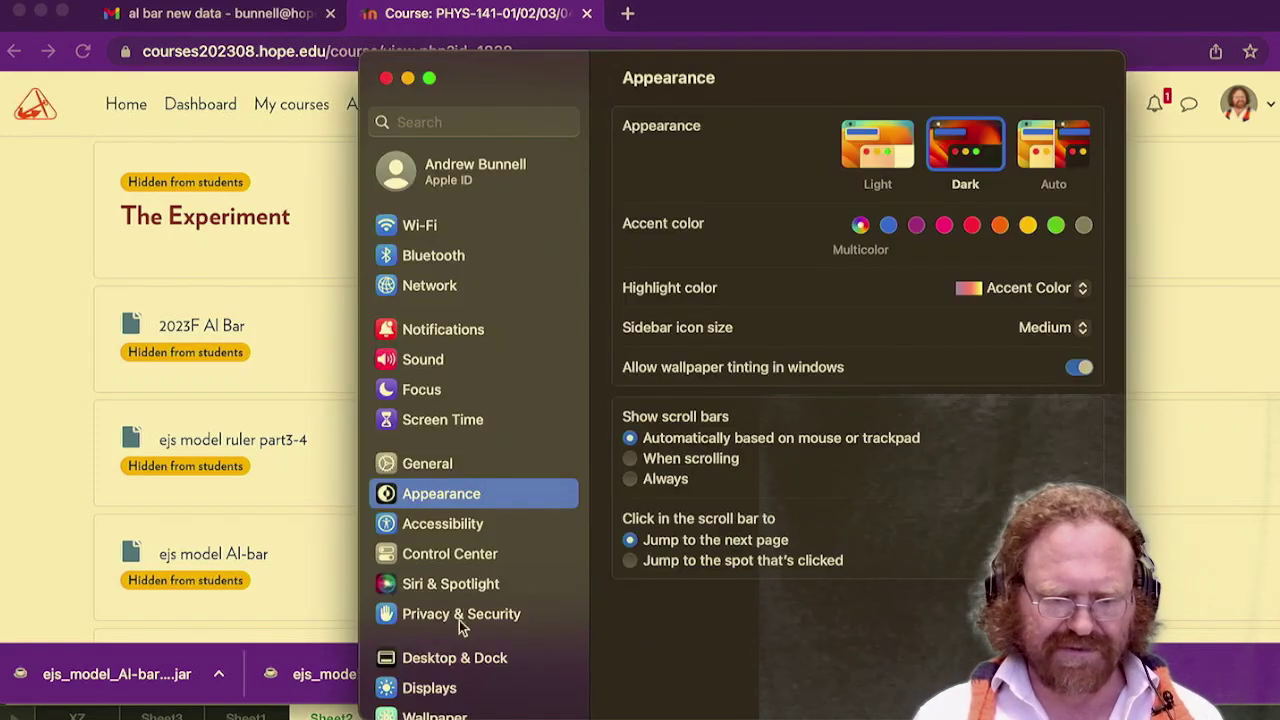
left_click(459, 616)
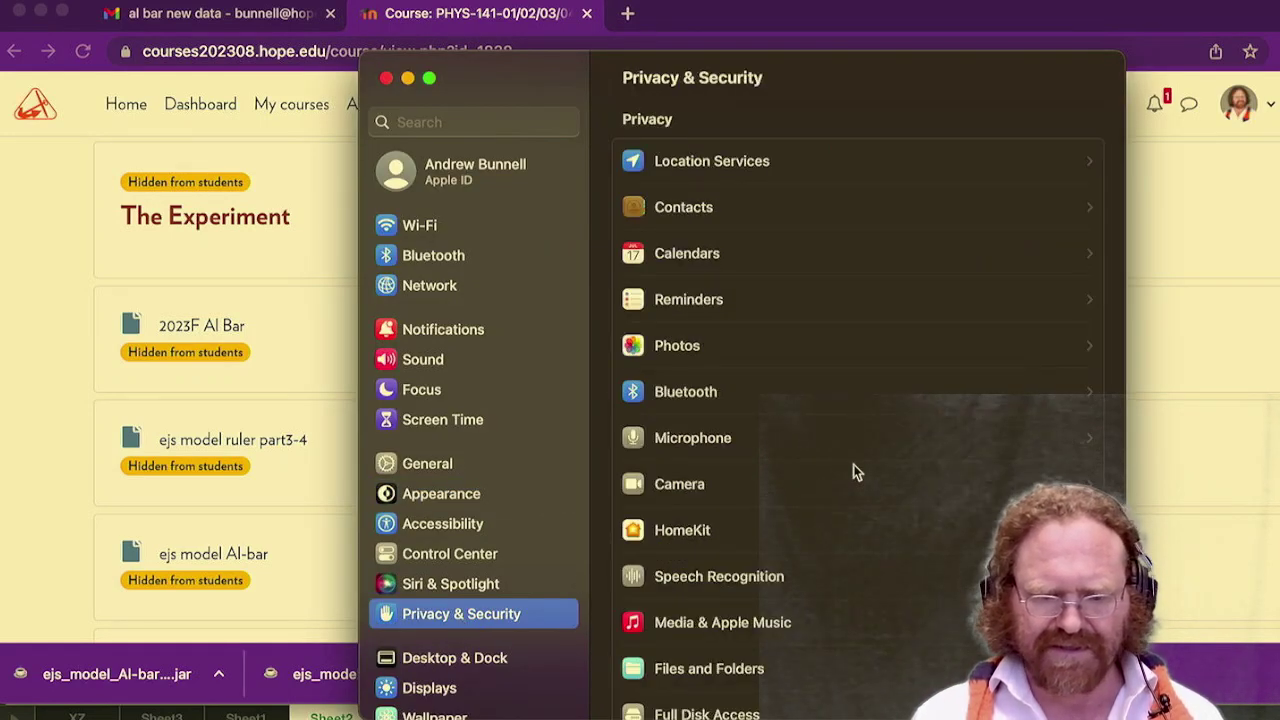
scroll(853, 463, "down", 3)
scroll(854, 461, "down", 10)
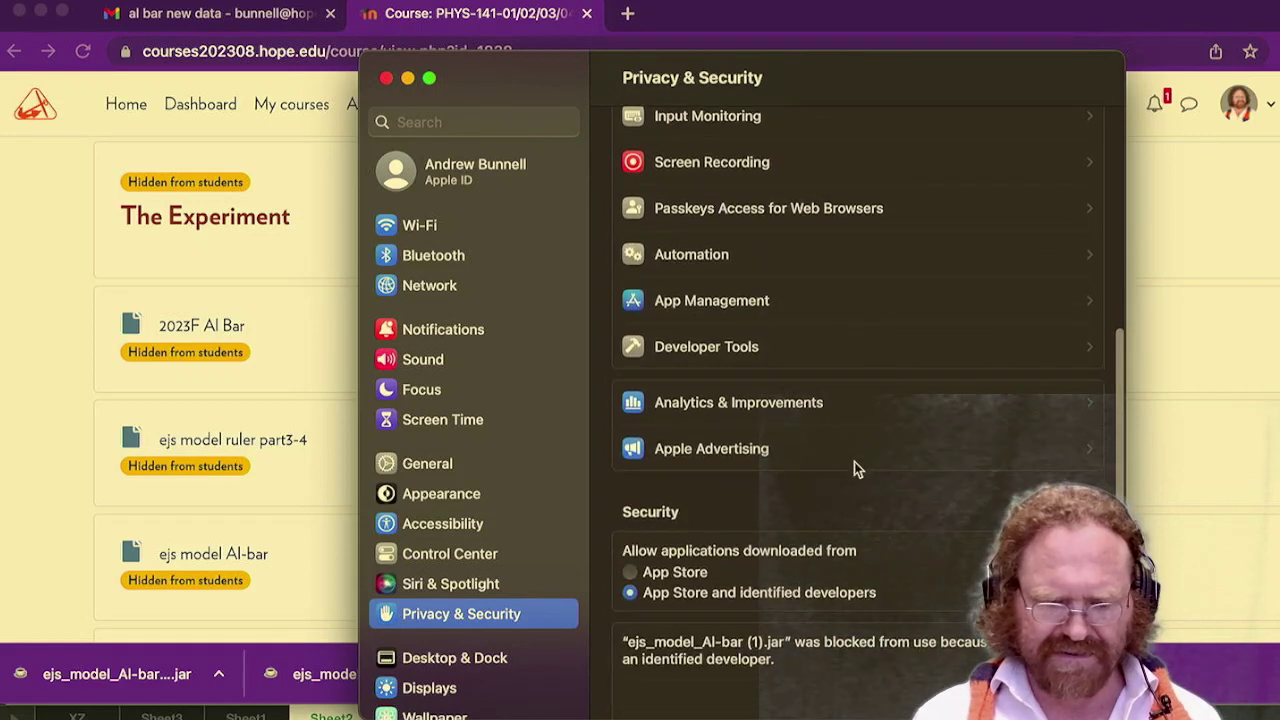
scroll(854, 461, "down", 1)
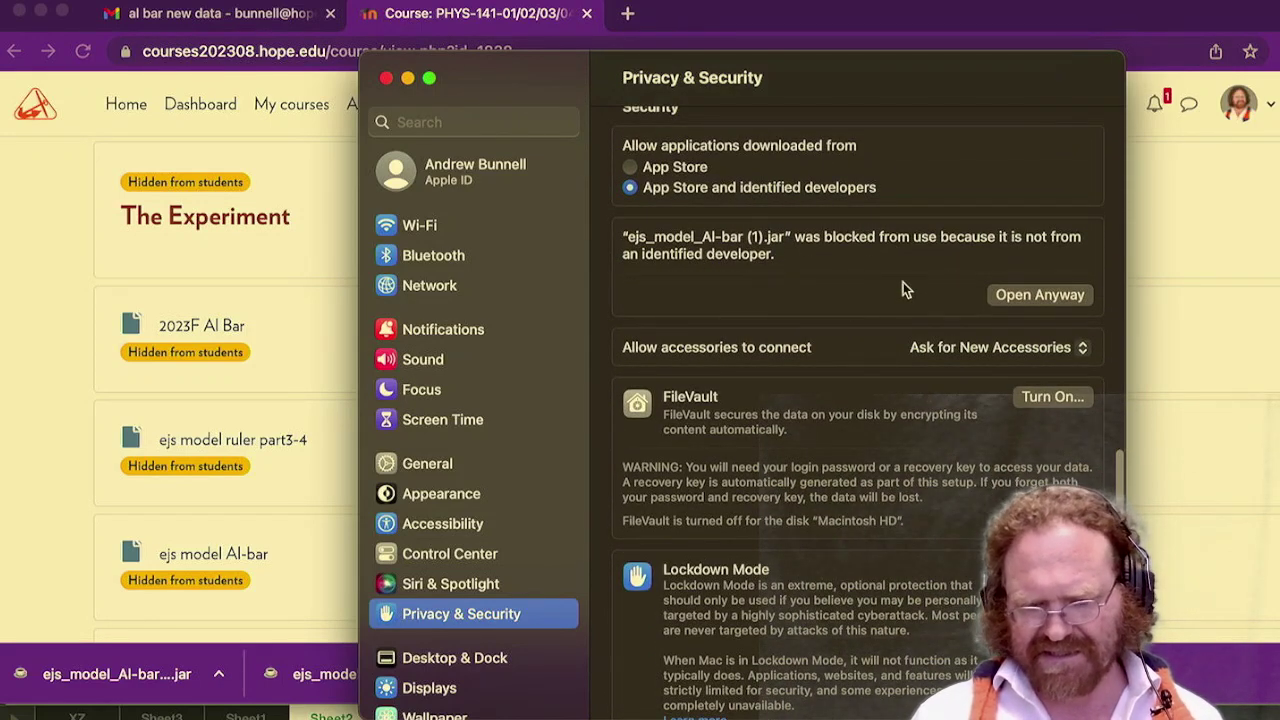
- Approve Open Anyway for the Al-bar jar with the account password and launch it
left_click(1047, 297)
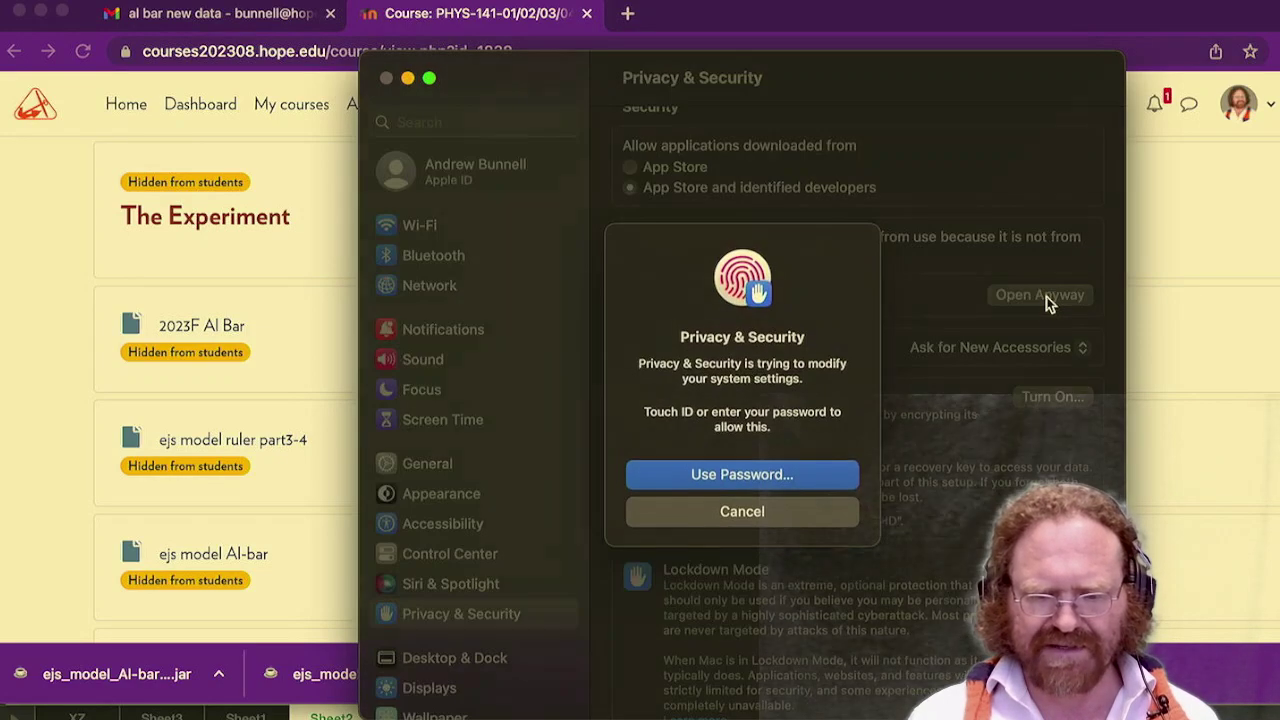
left_click(775, 485)
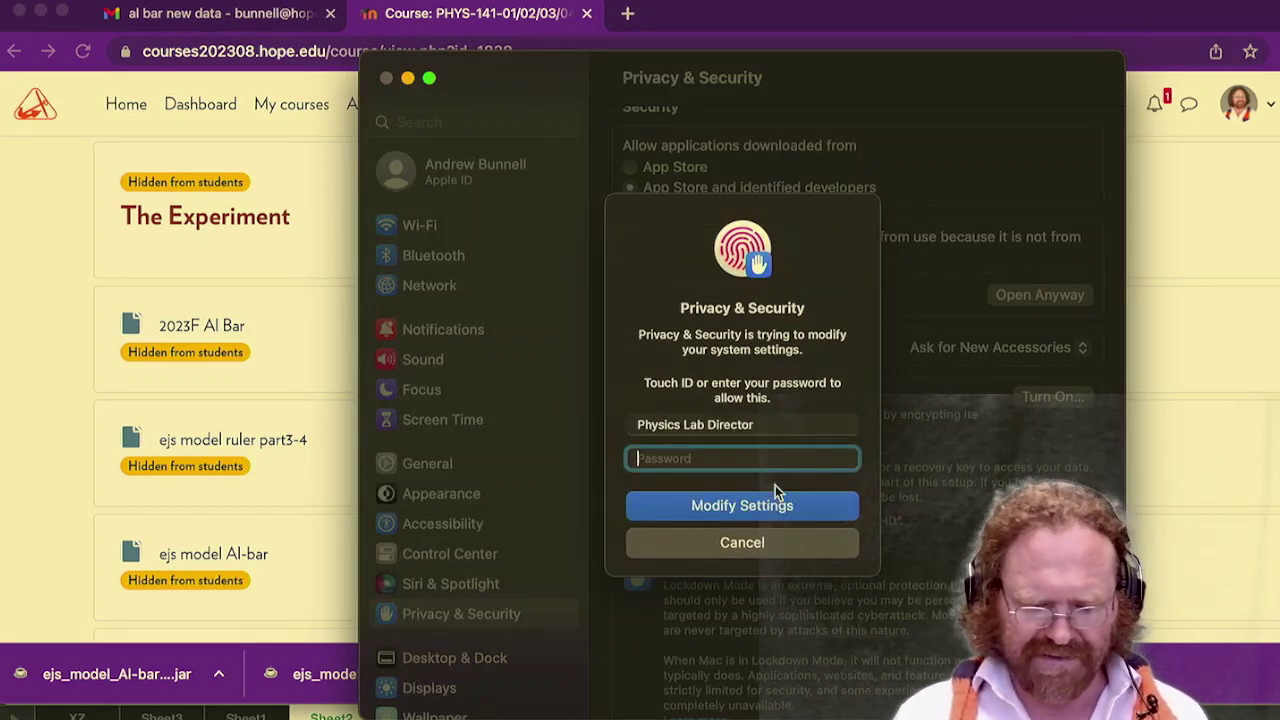
type("••••••••••")
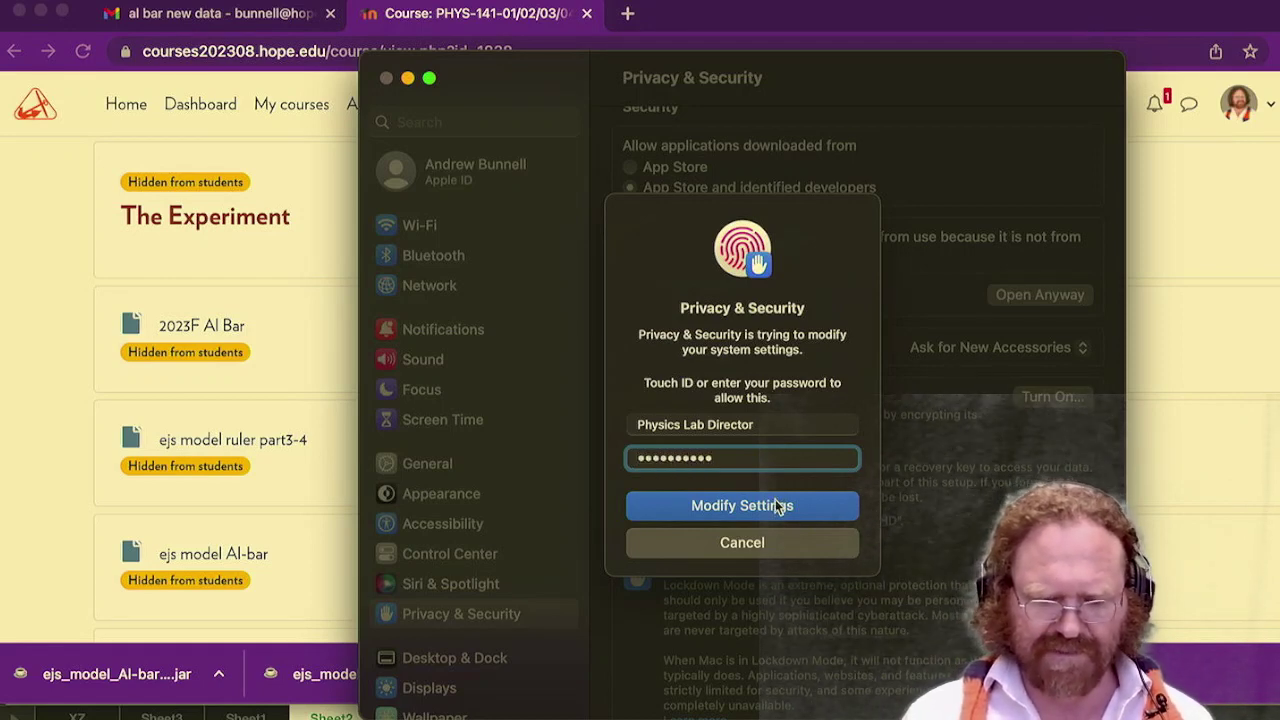
left_click(775, 508)
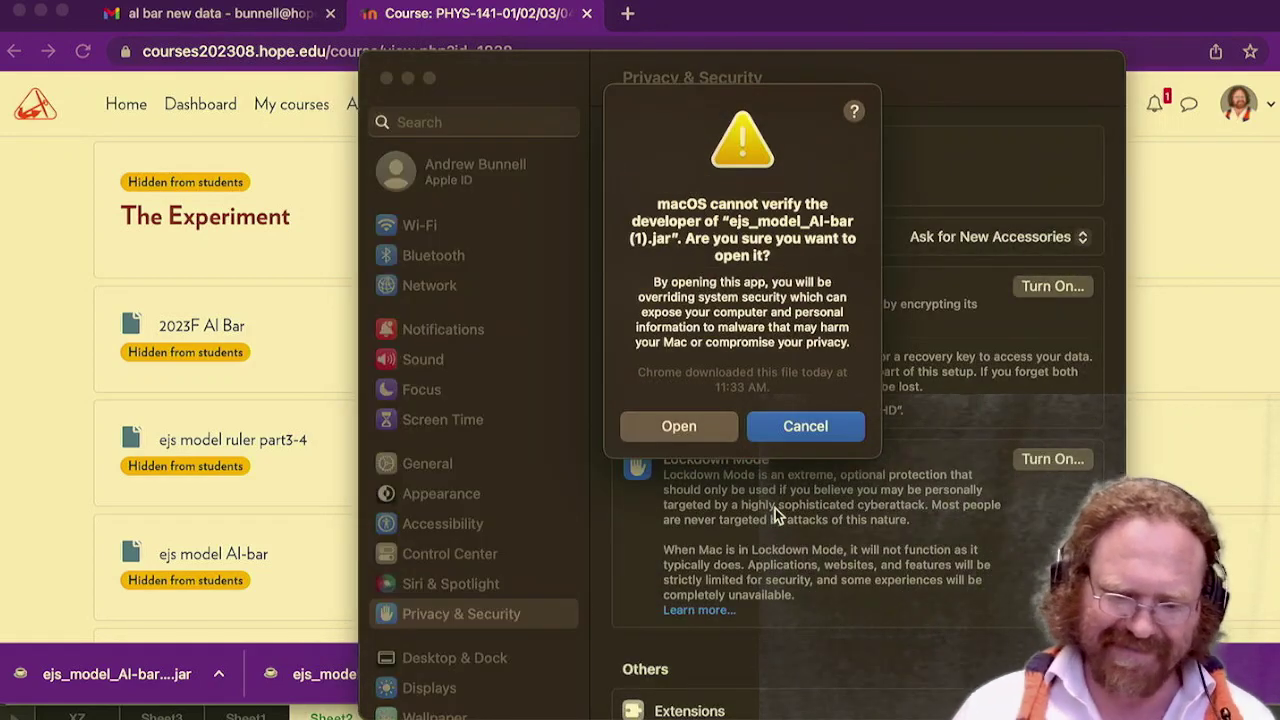
left_click(665, 428)
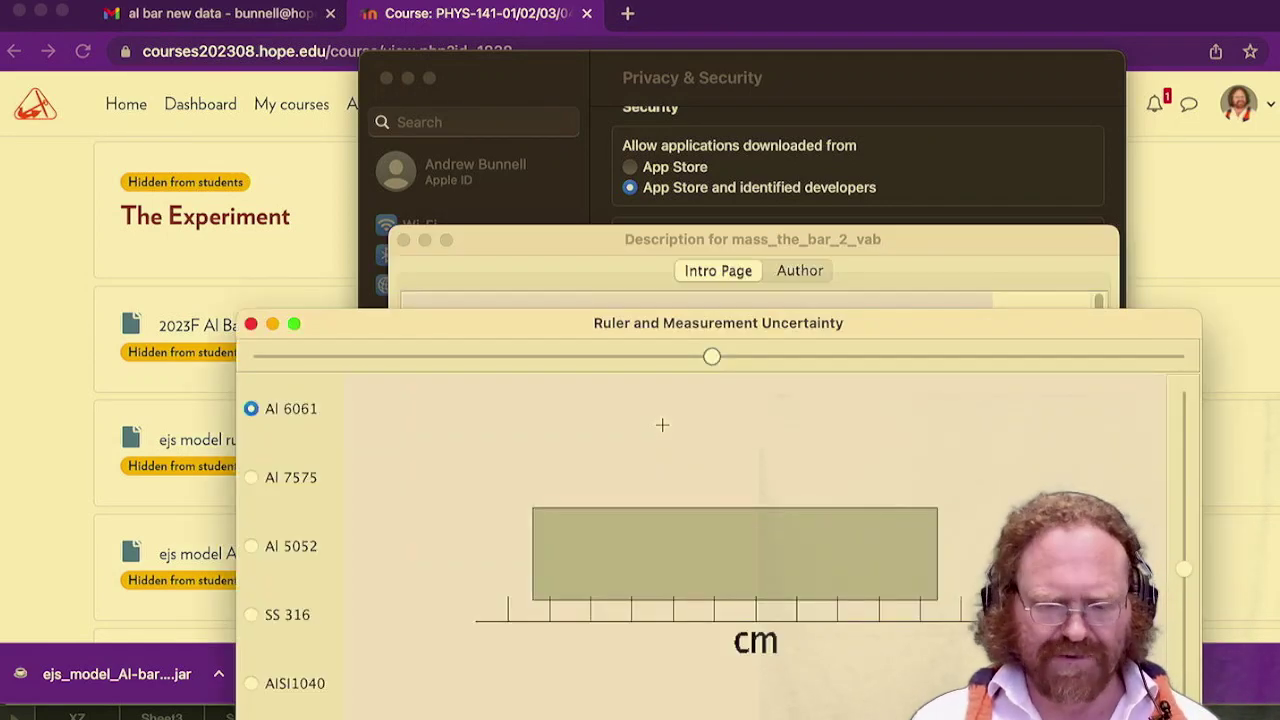
- Move the mass_the_bar_2_vab Description window to the screen top and scroll its intro
left_click(614, 237)
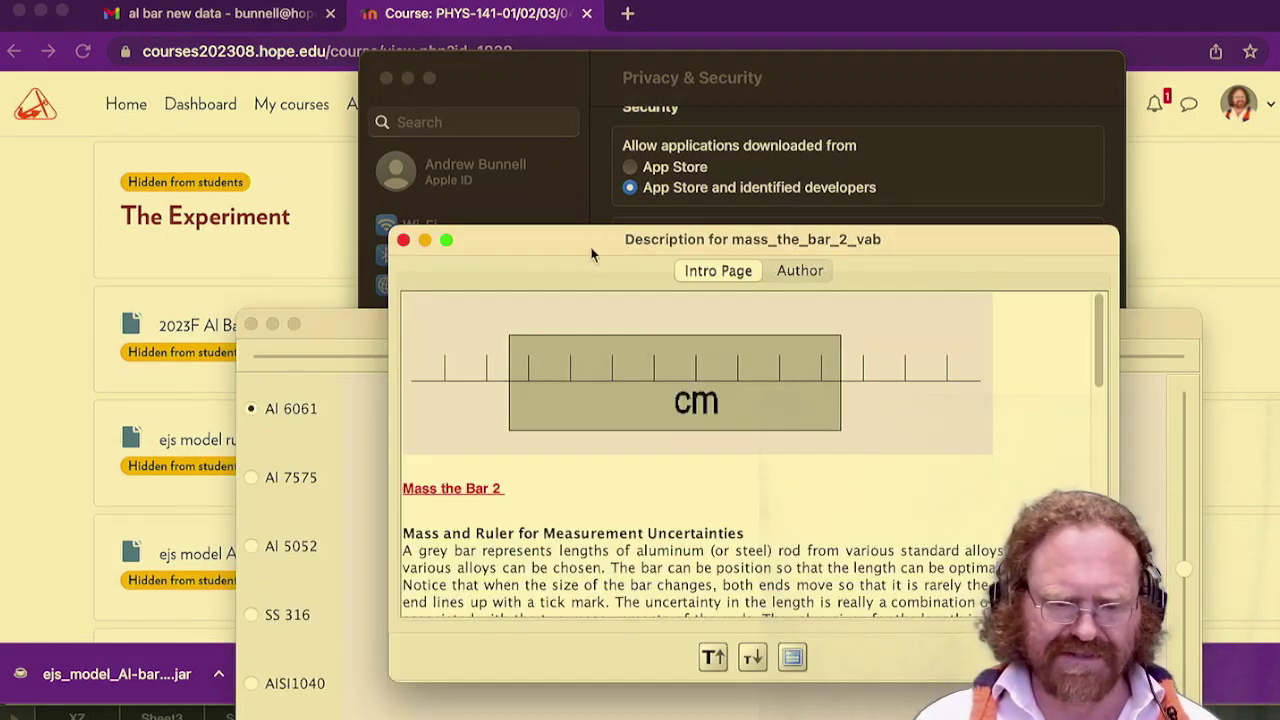
left_click_drag(592, 250, 484, 74)
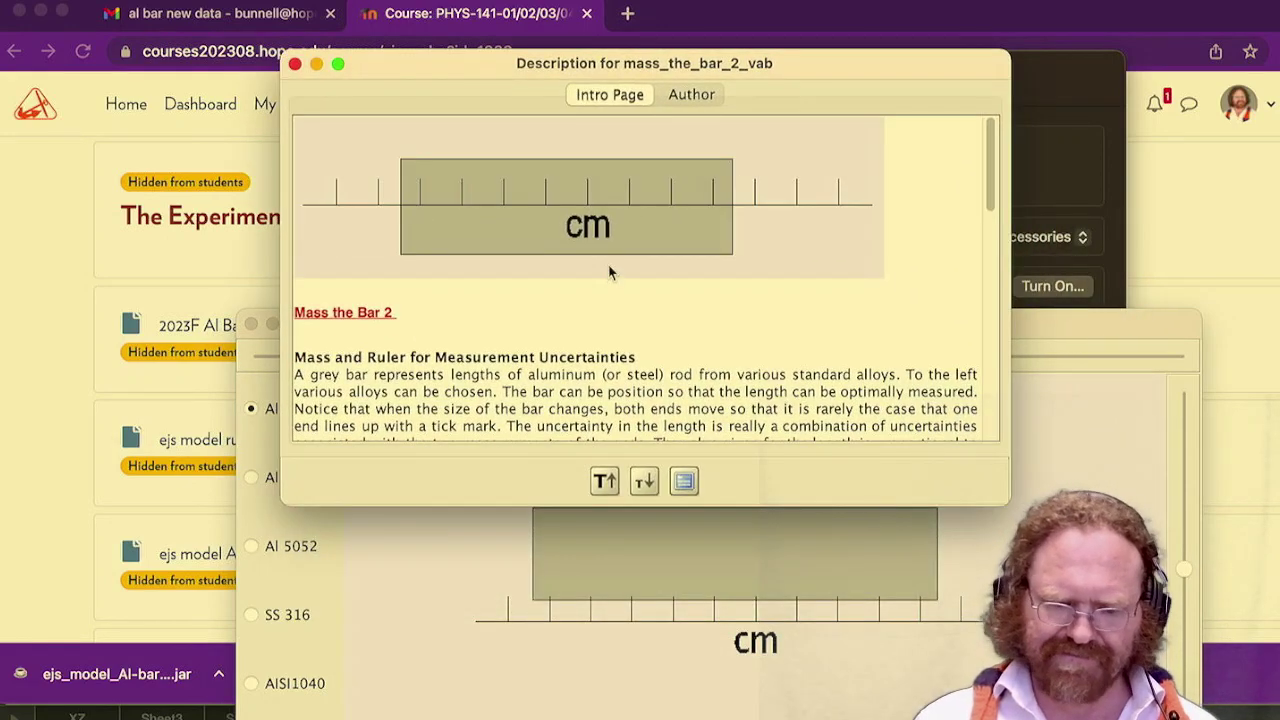
scroll(610, 270, "down", 5)
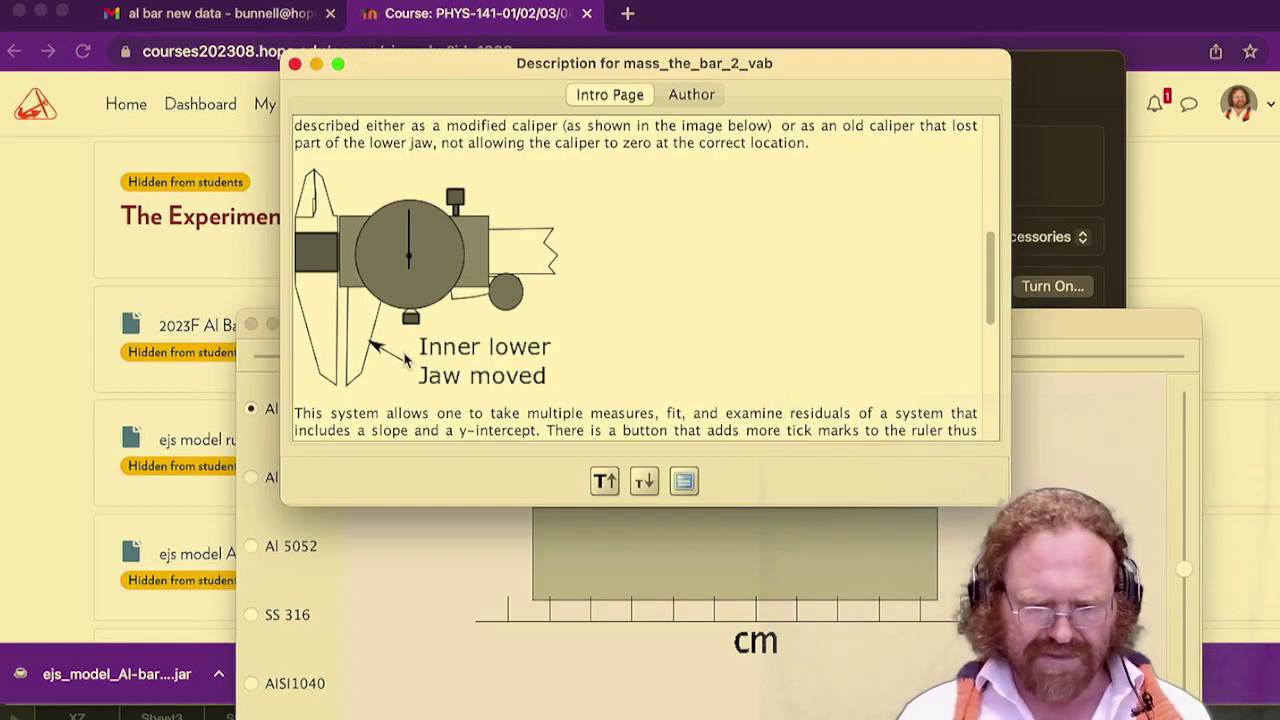
- Scroll the description to the density lists and back, then bring the Ruler window forward
scroll(828, 320, "down", 5)
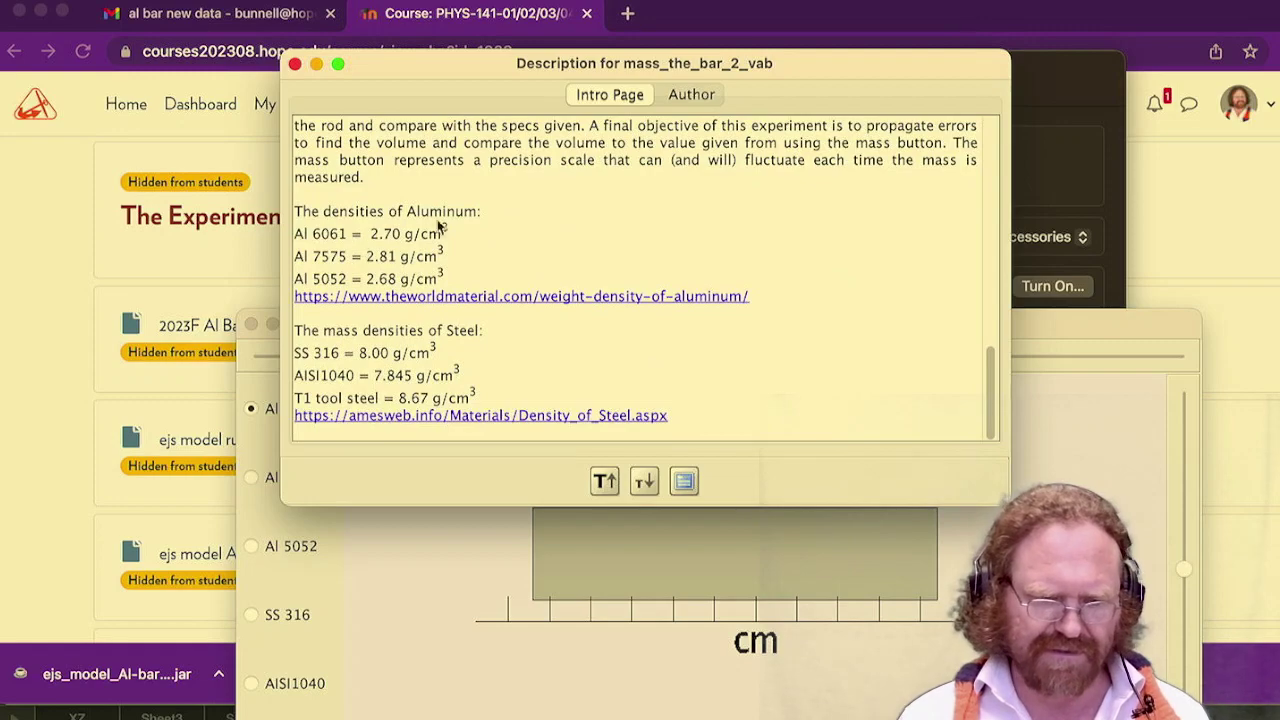
scroll(762, 245, "up", 4)
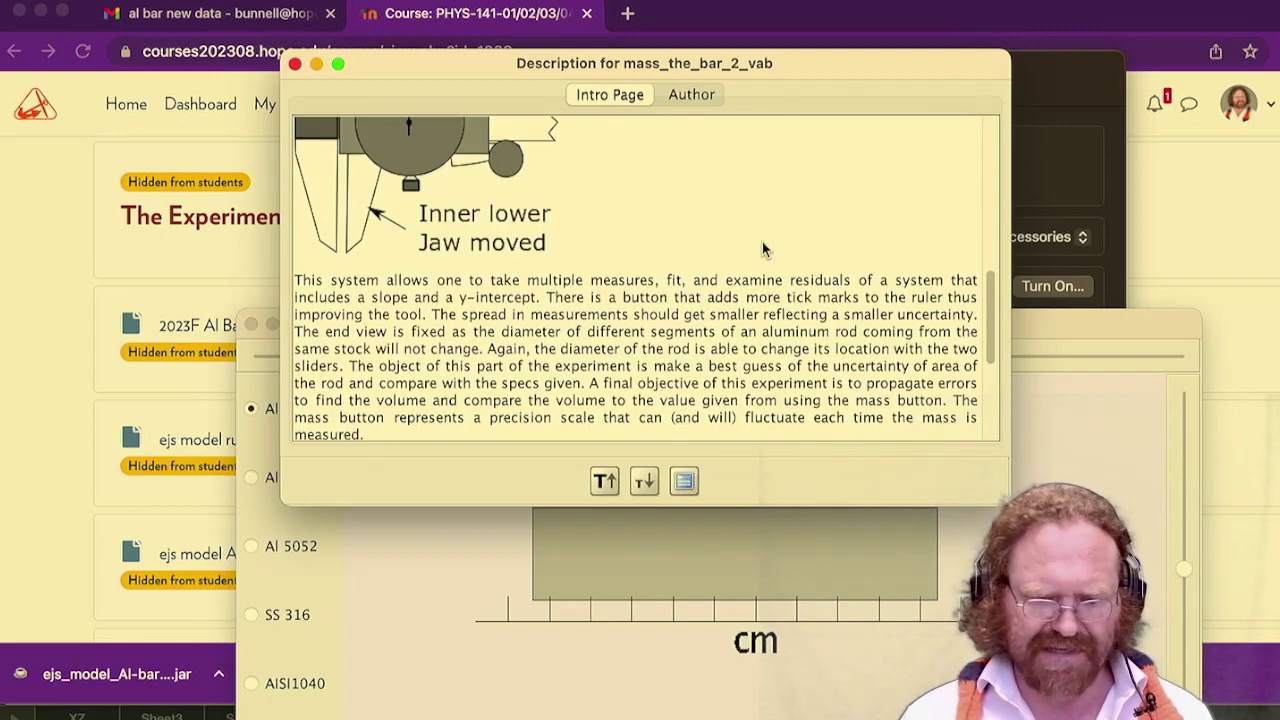
scroll(762, 245, "up", 4)
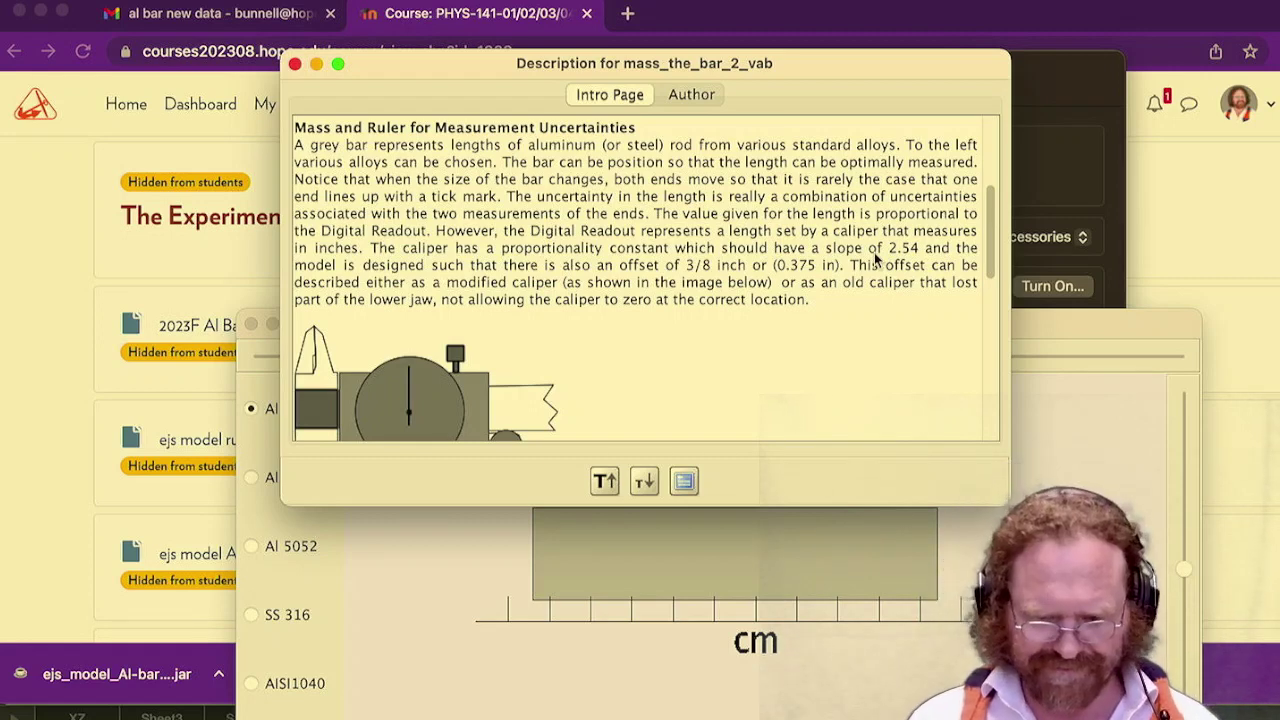
left_click(1128, 323)
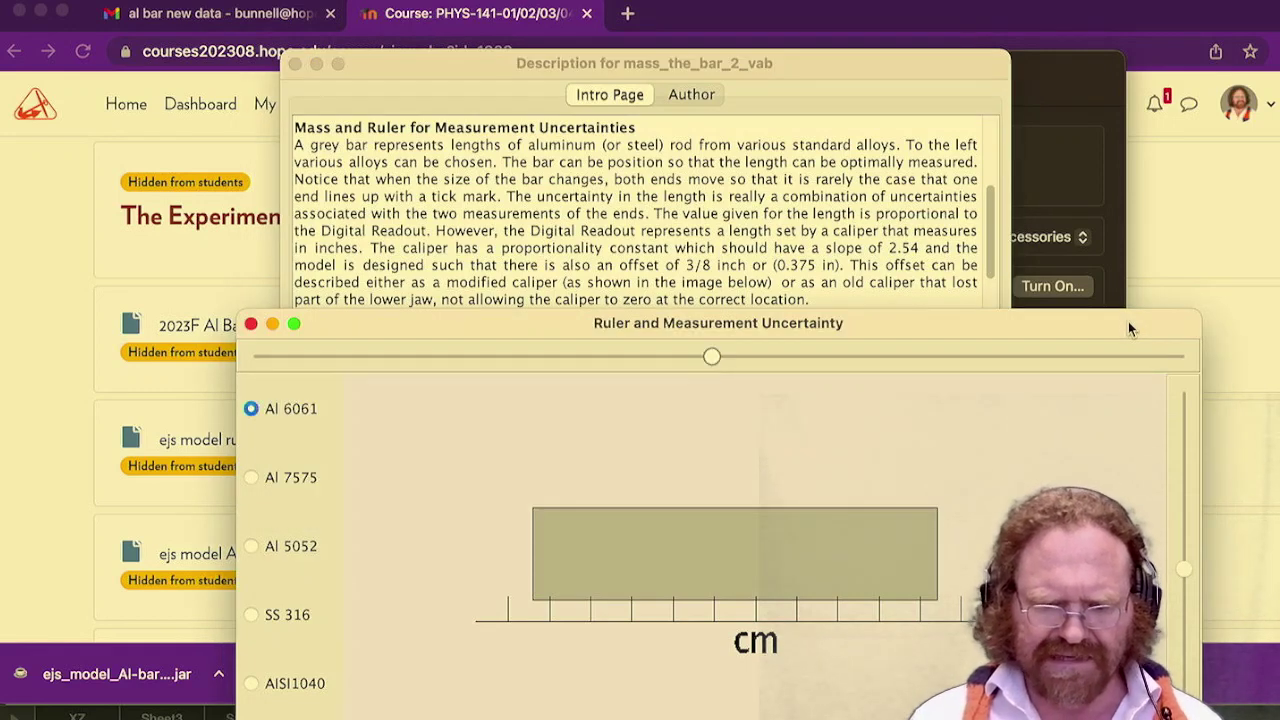
- Move the ruler window to the top and rest the Al 6061 bar on the ruler at a tick
left_click_drag(1128, 321, 1040, 110)
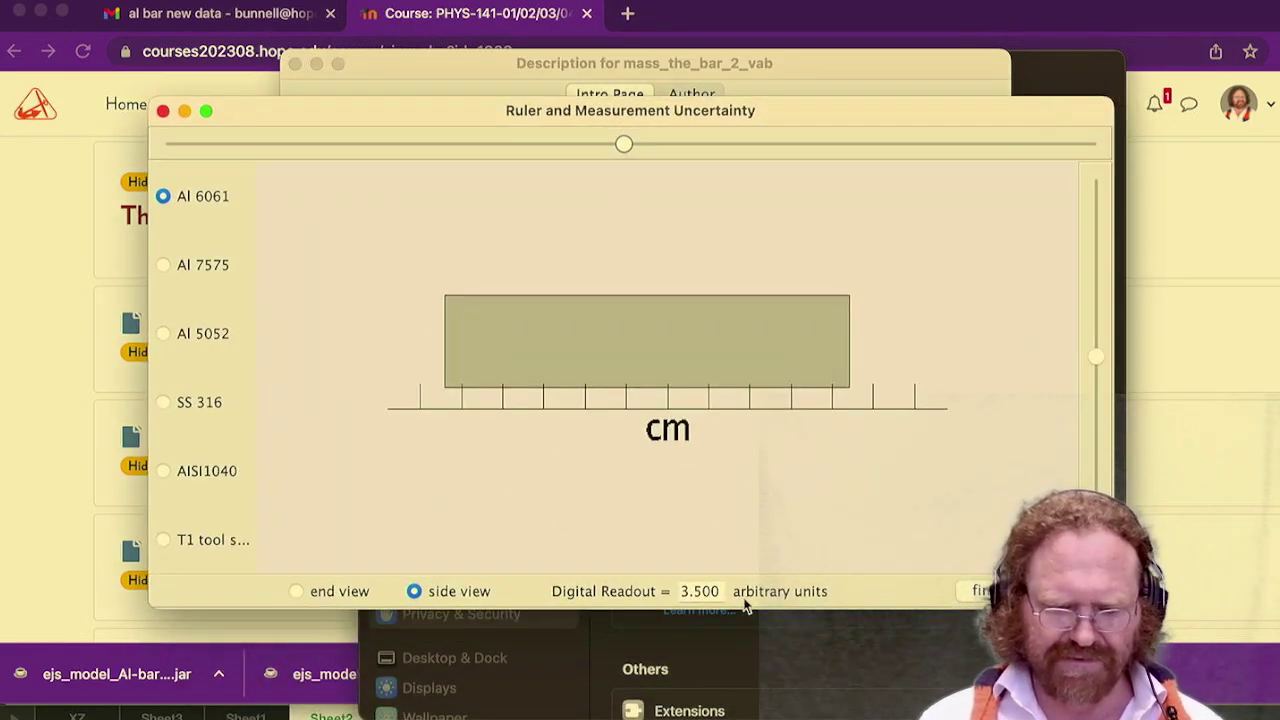
left_click(1098, 360)
left_click_drag(1101, 357, 1097, 392)
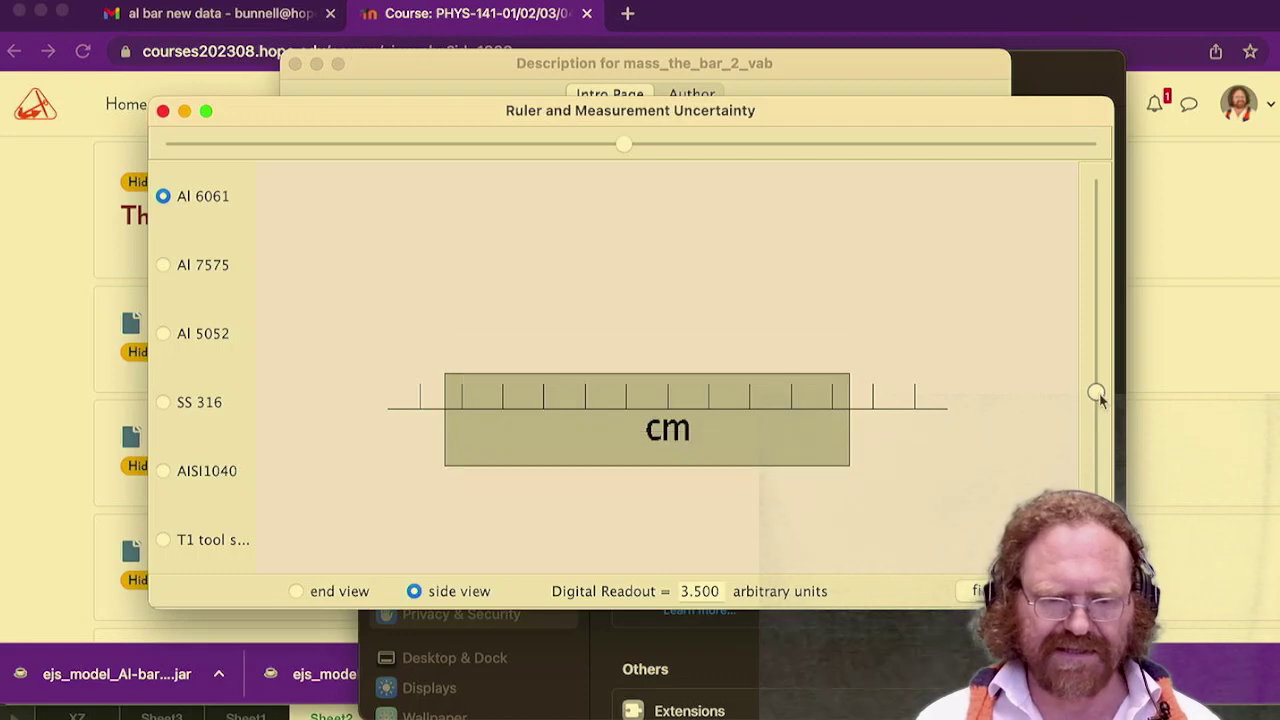
left_click_drag(624, 147, 632, 147)
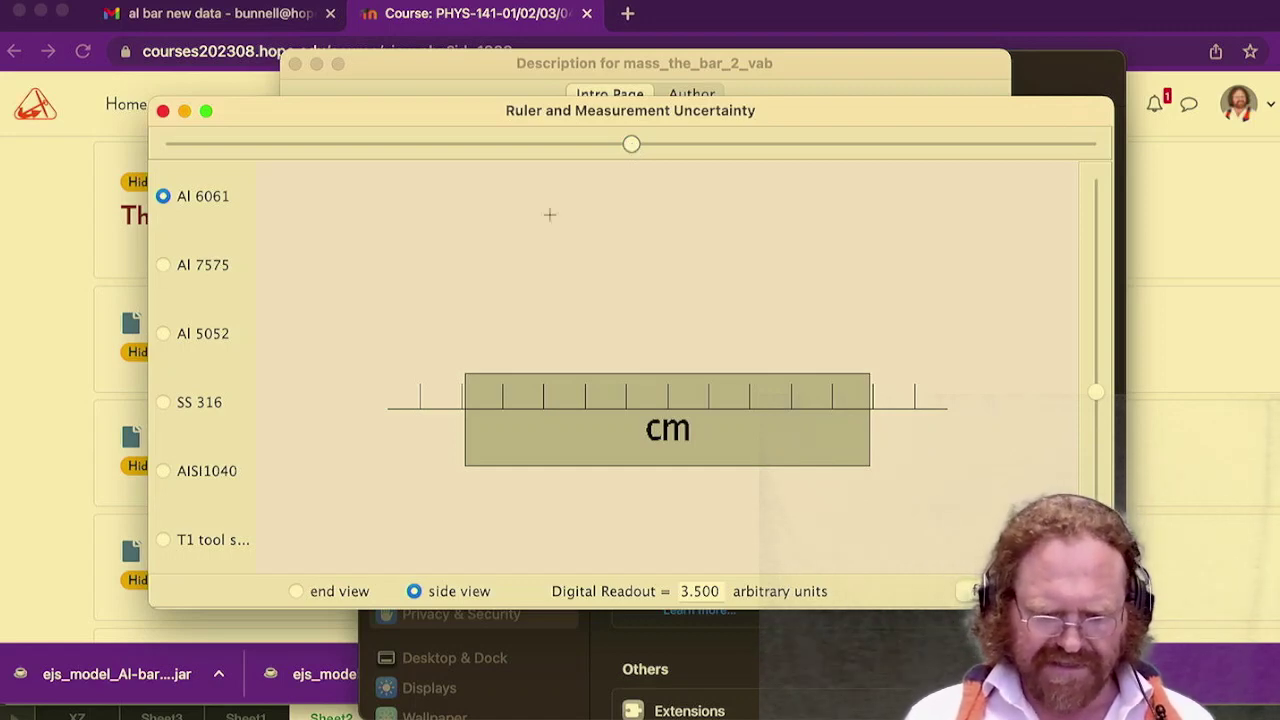
- Switch the ruler to fine scale, enlarge the window, and set the Digital Readout to 2
left_click(531, 242)
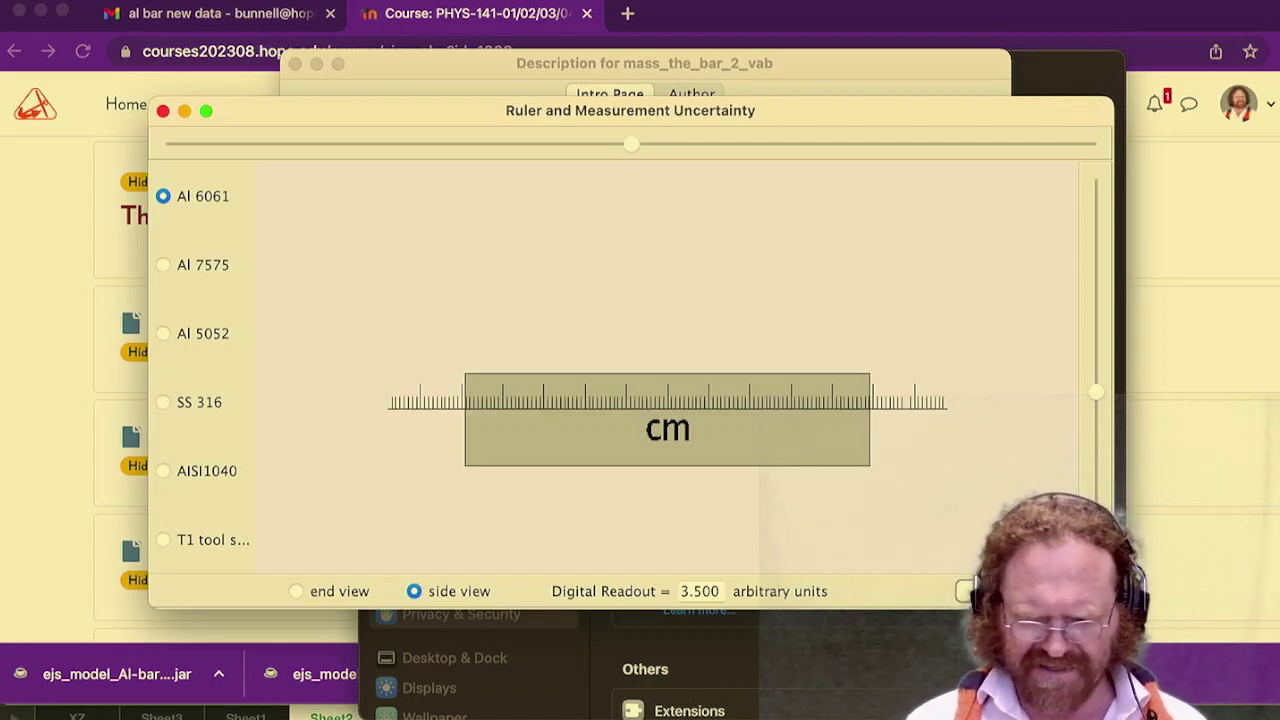
left_click_drag(1112, 607, 1214, 624)
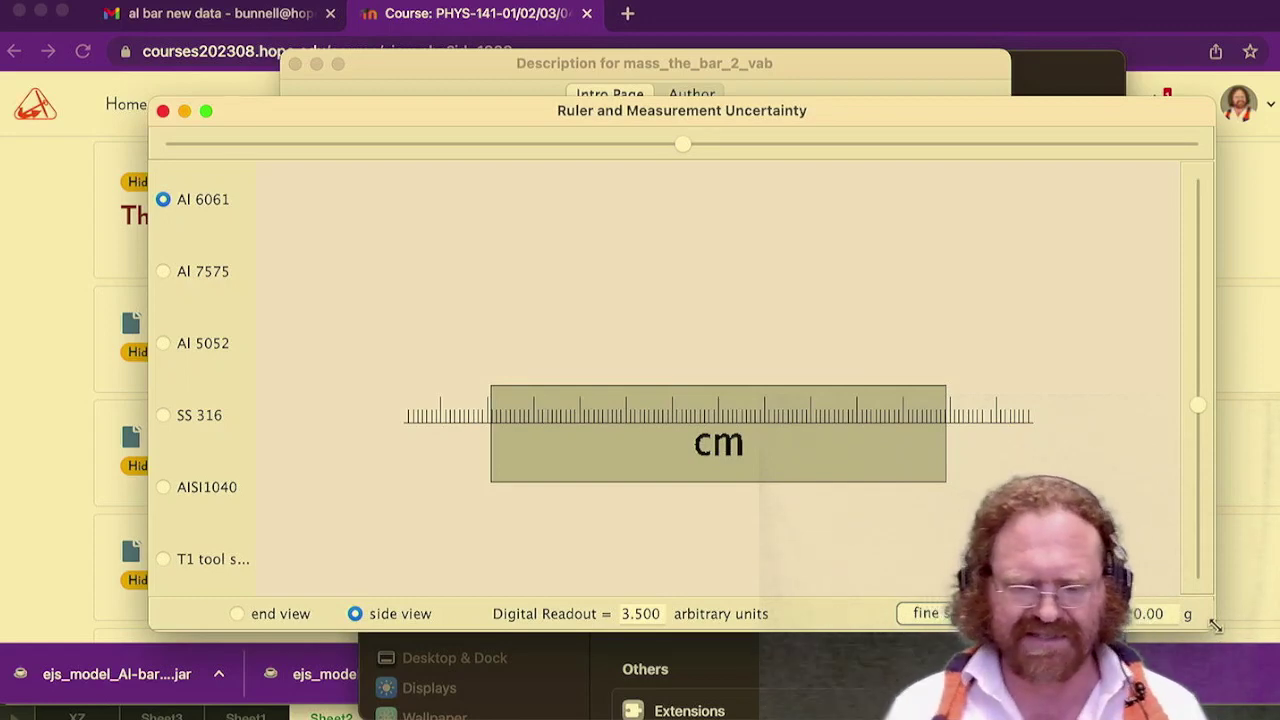
double_click(641, 614)
type("2")
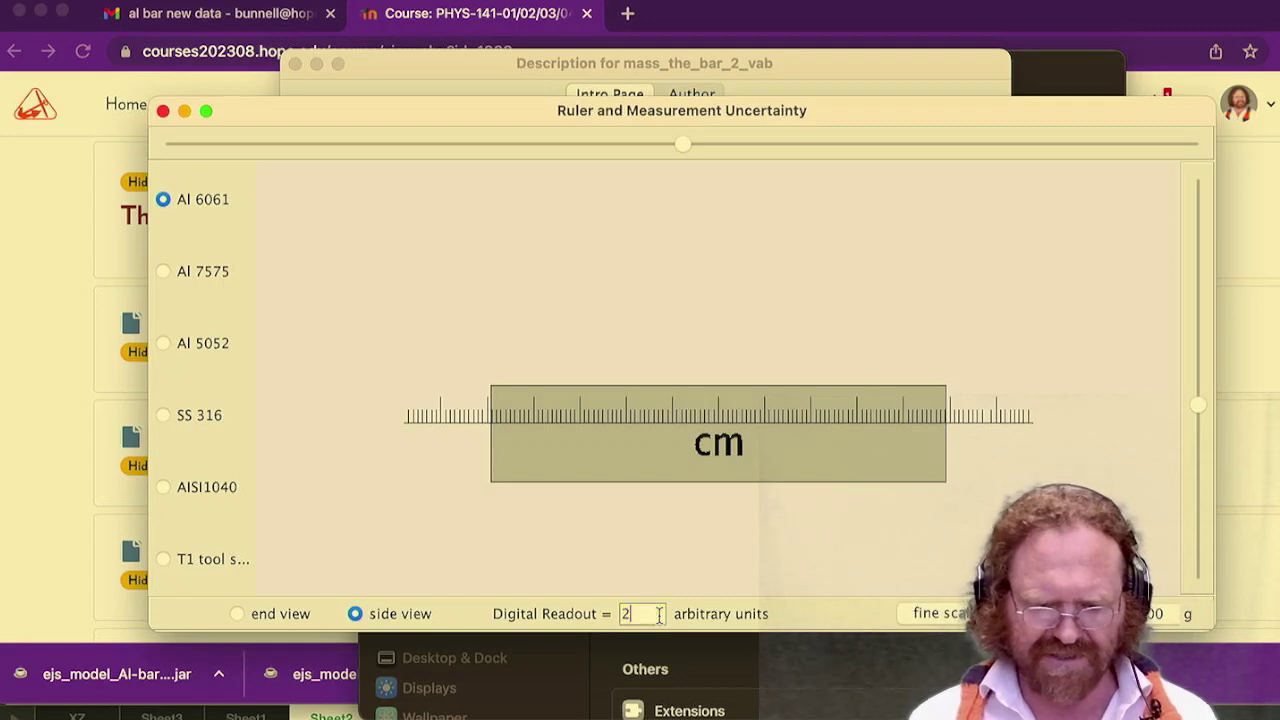
key("Return")
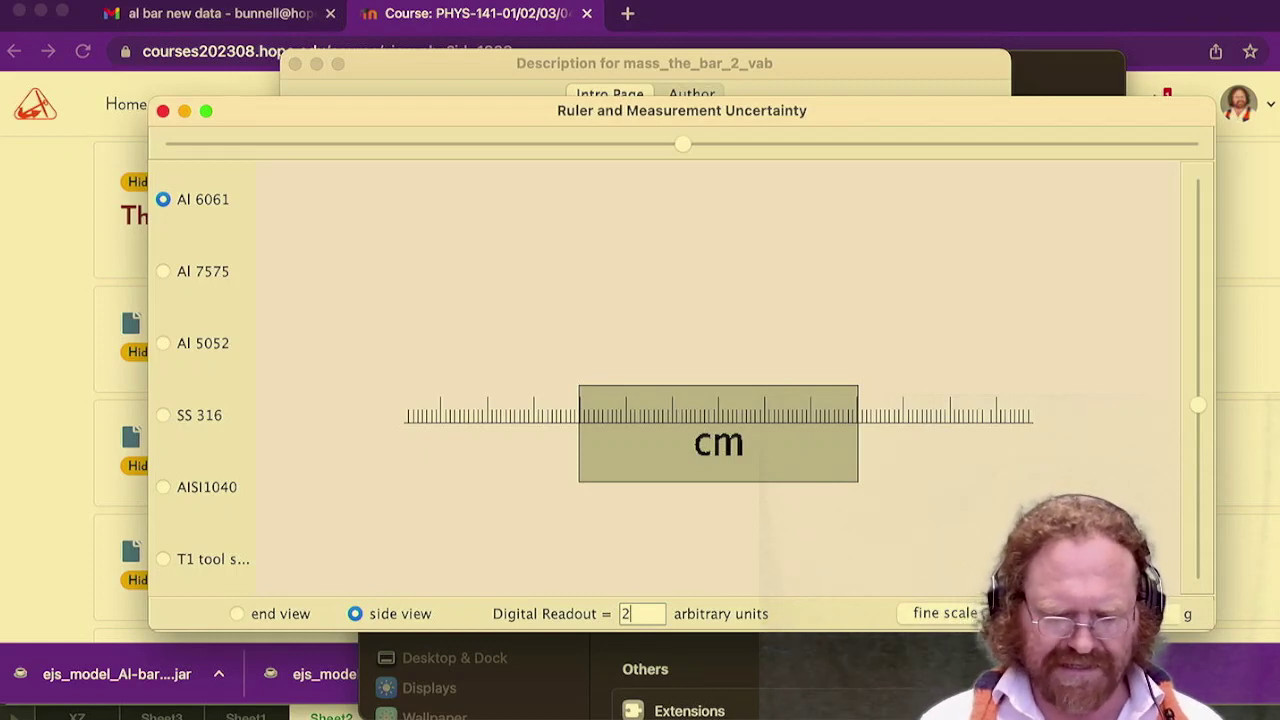
- Review the albar2 workbook's Sheet2 readouts and lengths, then return to the ruler applet
right_click(665, 715)
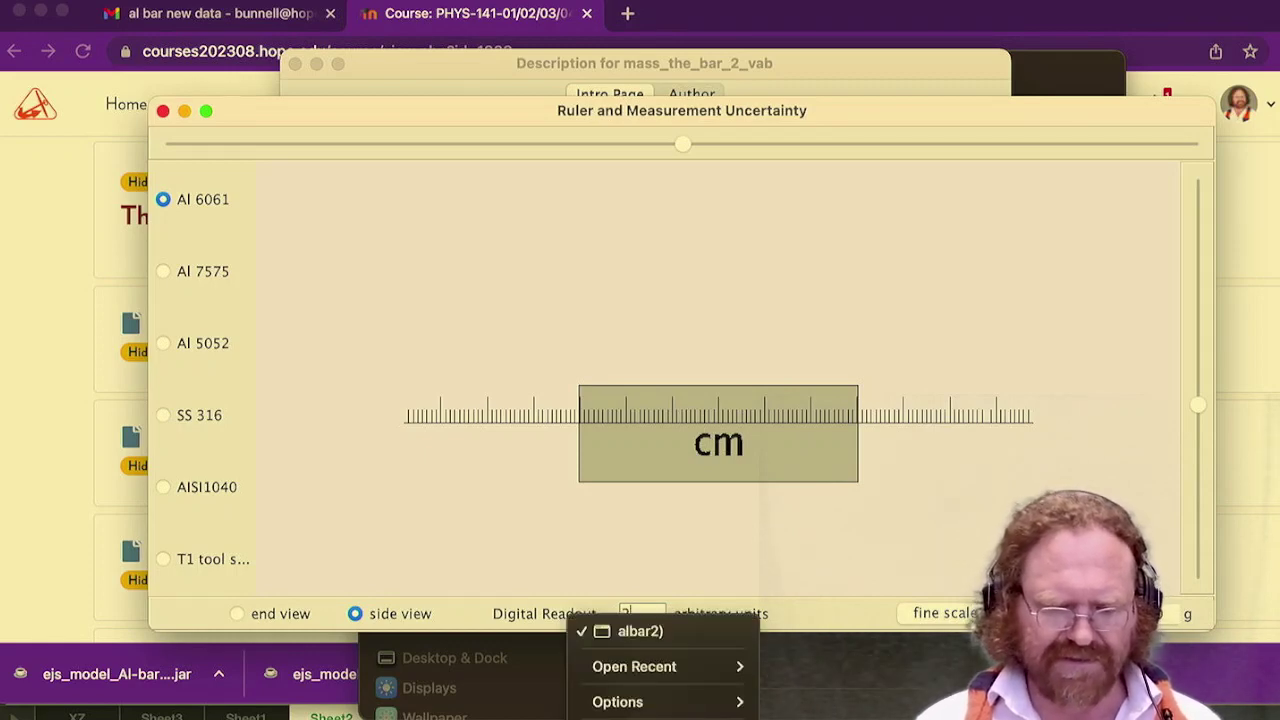
left_click(640, 632)
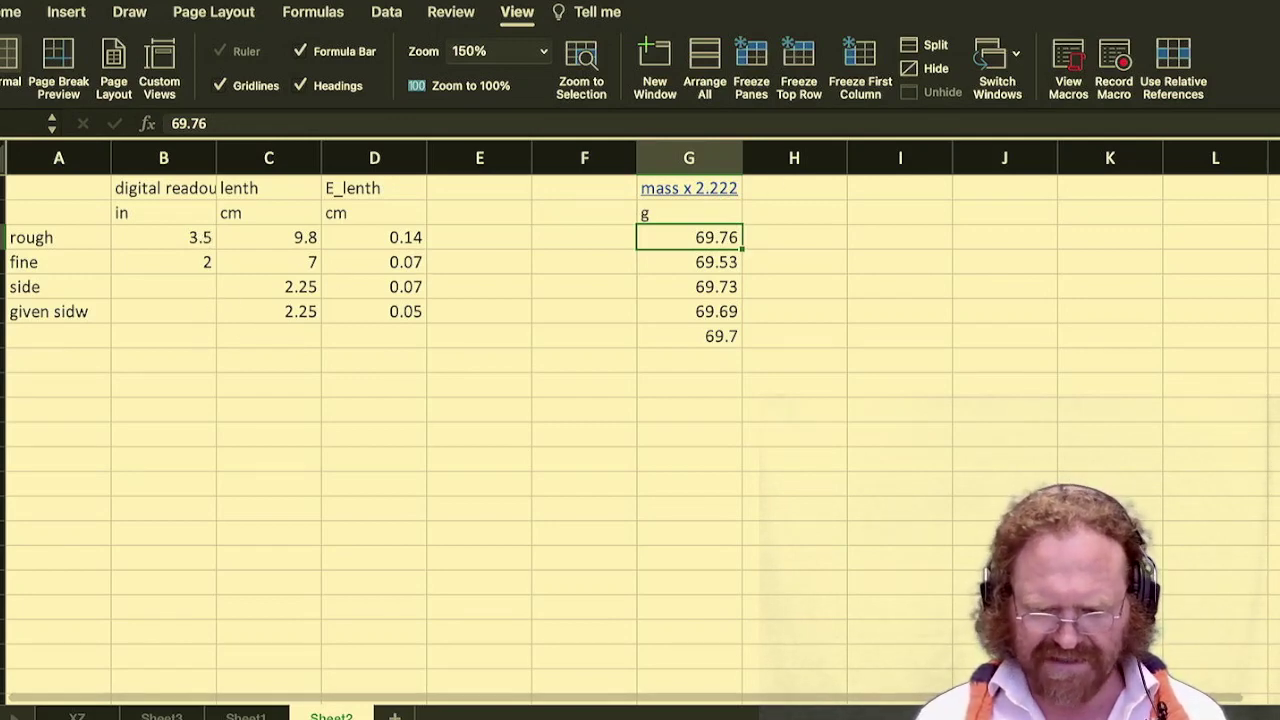
key("super+Tab")
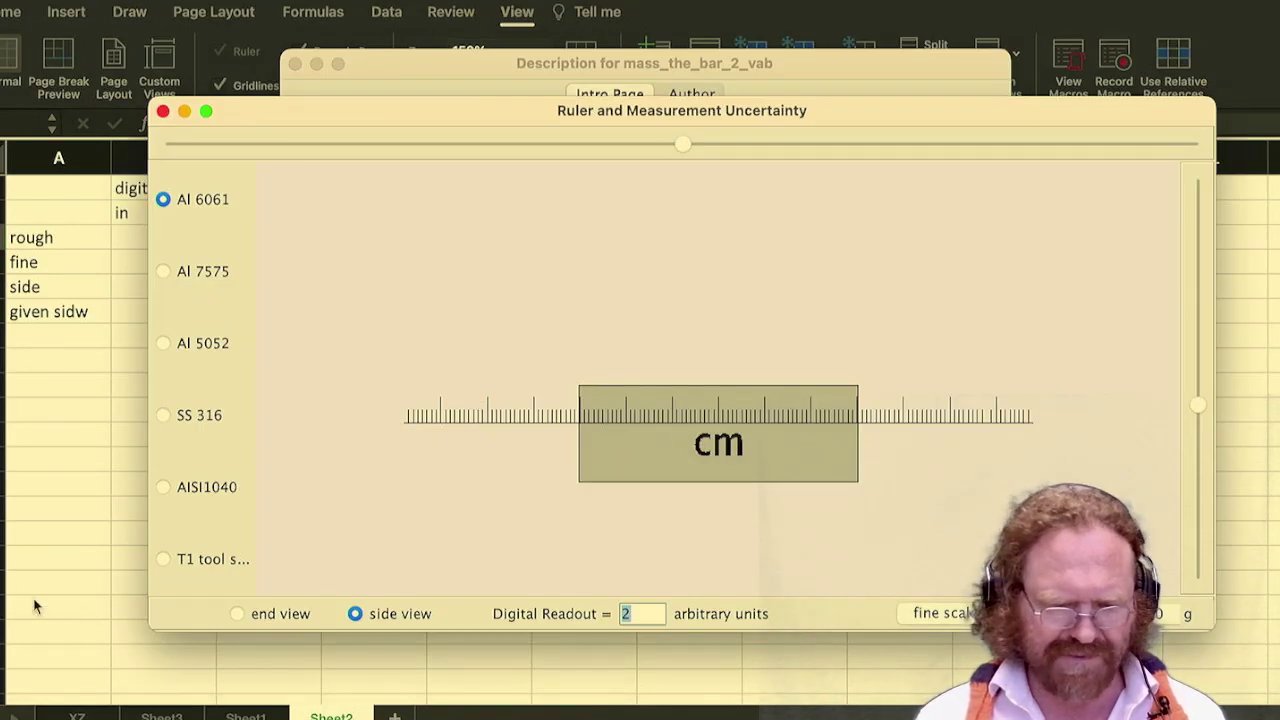
- Show the bar end-on, raise the circle up to the ruler, then switch to the Excel sheet
left_click(249, 612)
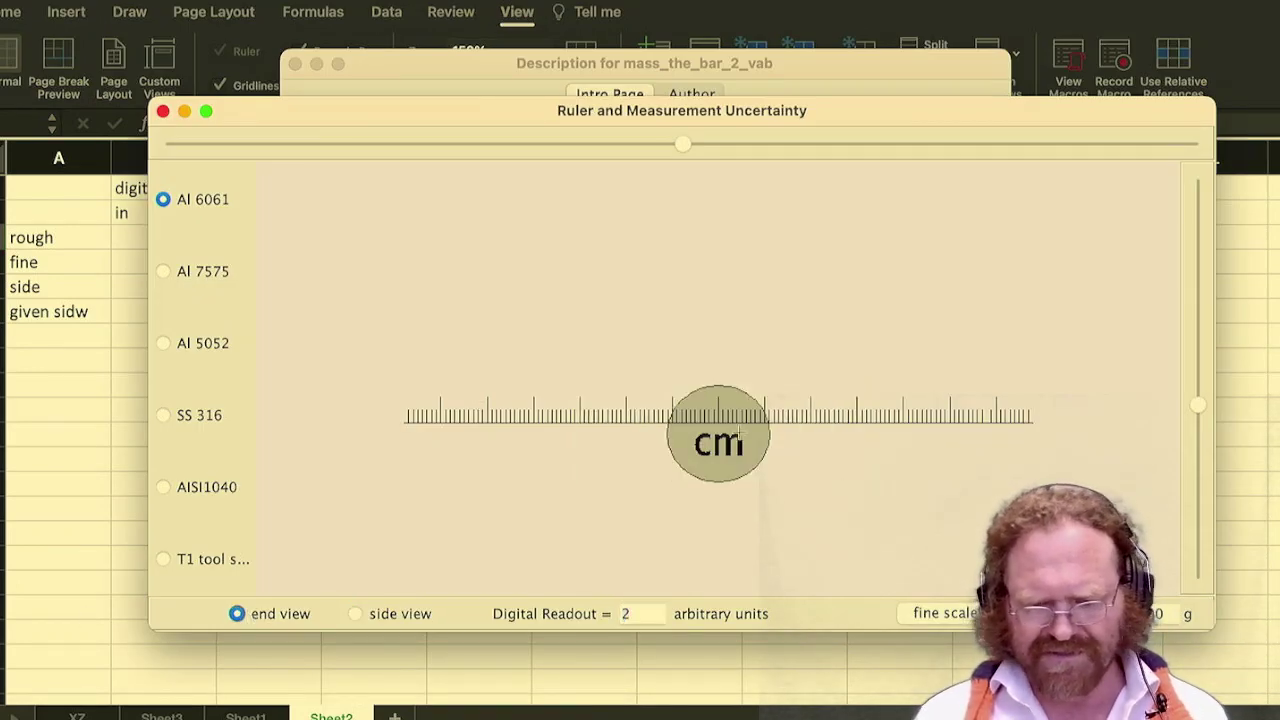
mouse_move(1198, 406)
left_mouse_down()
mouse_move(1202, 379)
mouse_move(1207, 401)
left_mouse_up()
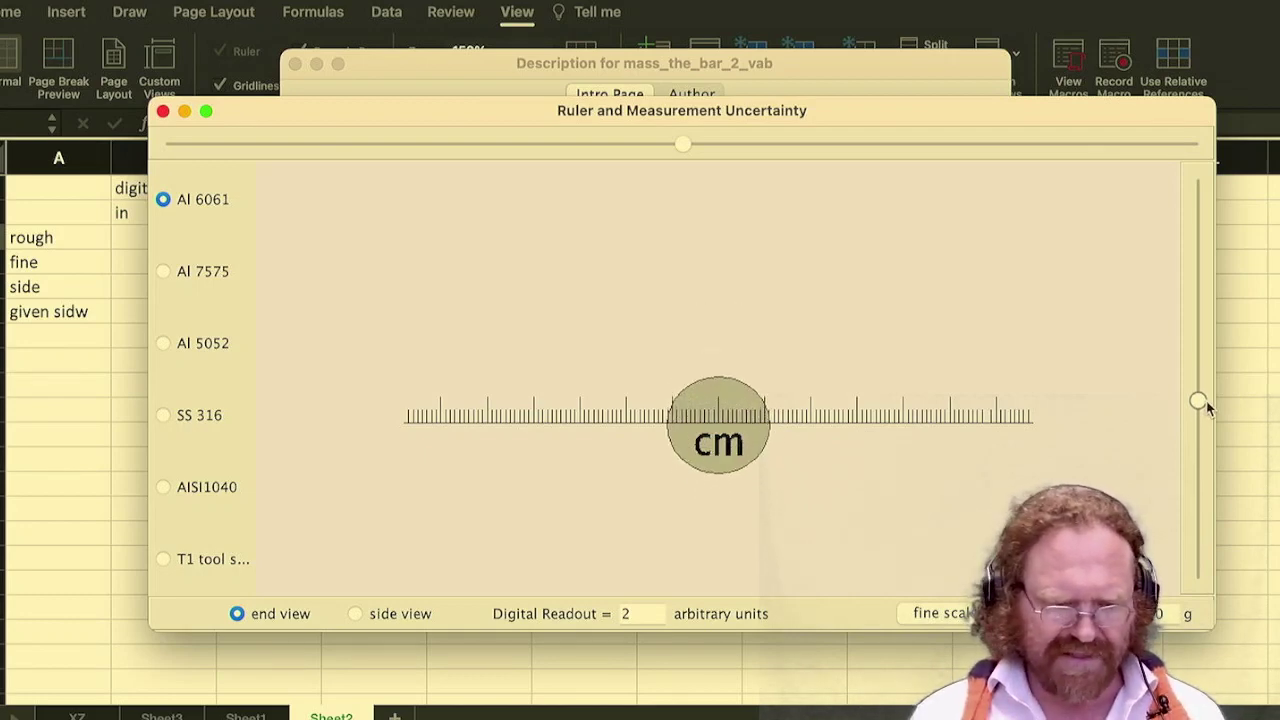
left_click(50, 410)
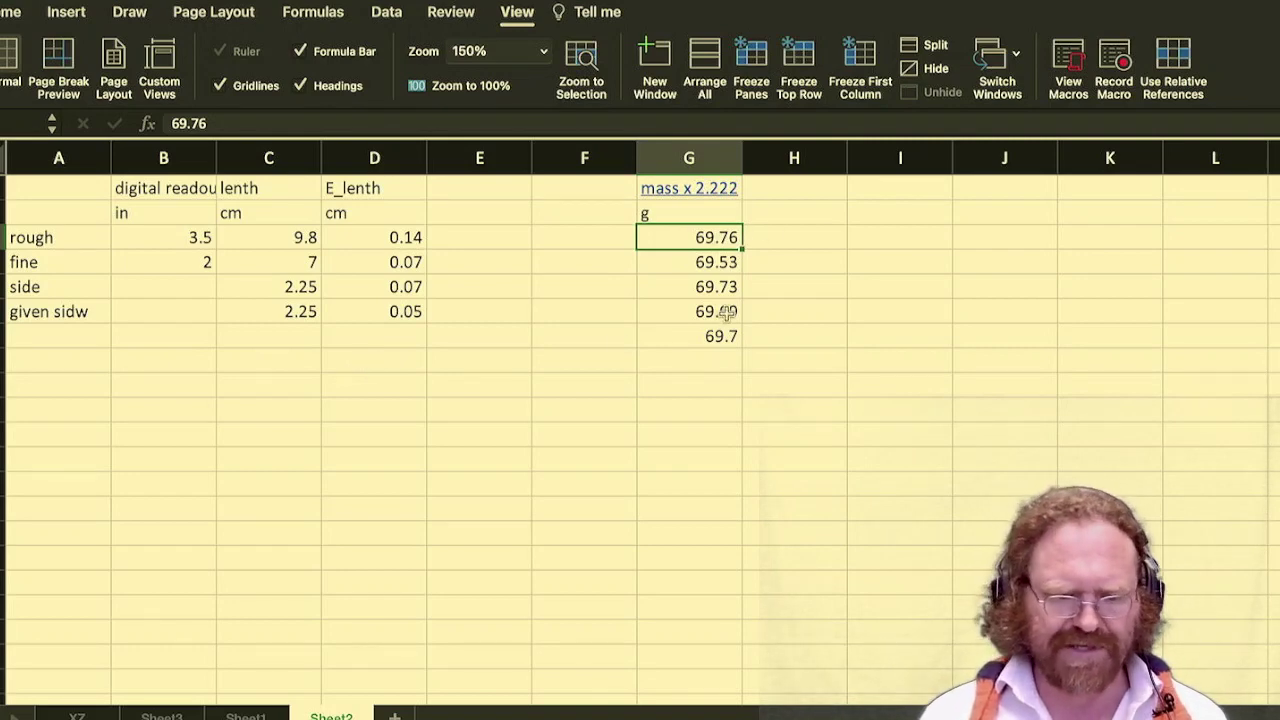
- Return to the ruler simulation and start editing its Digital Readout value
key("super+Tab")
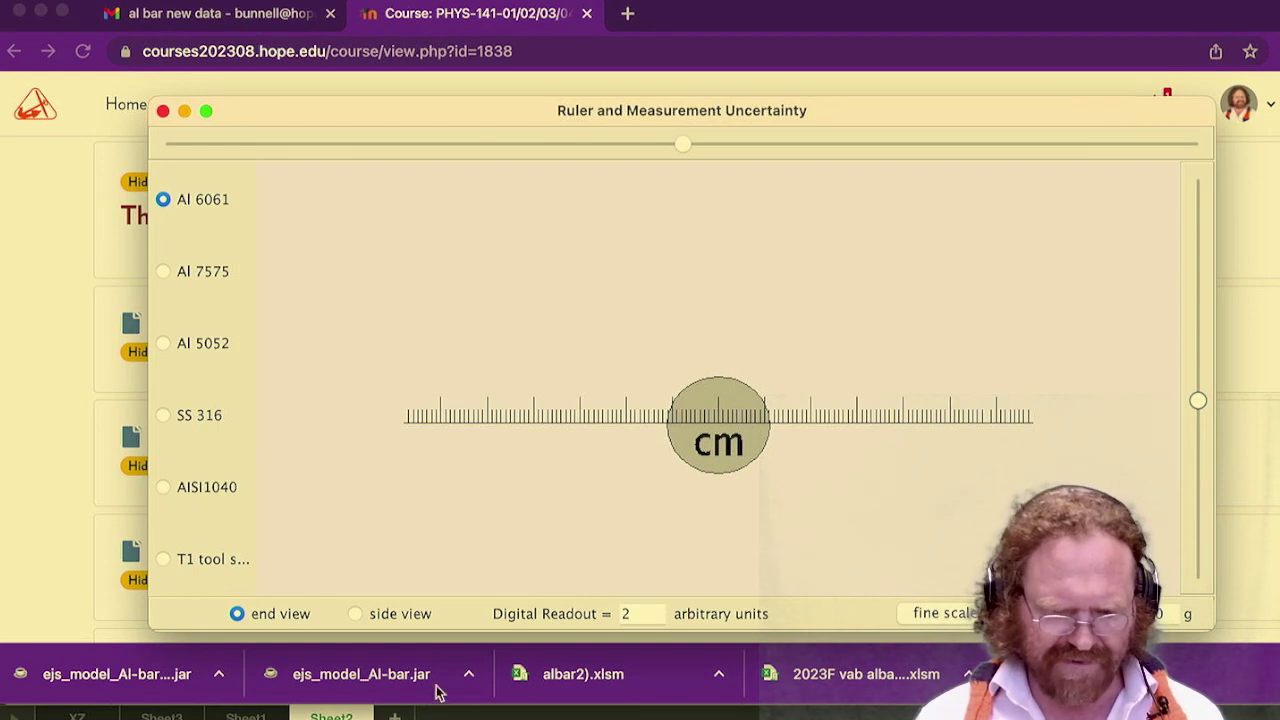
left_click(641, 613)
- Set the Digital Readout to 2.222 and weigh the bar on the scale, reading about 69.60 g
type(".122")
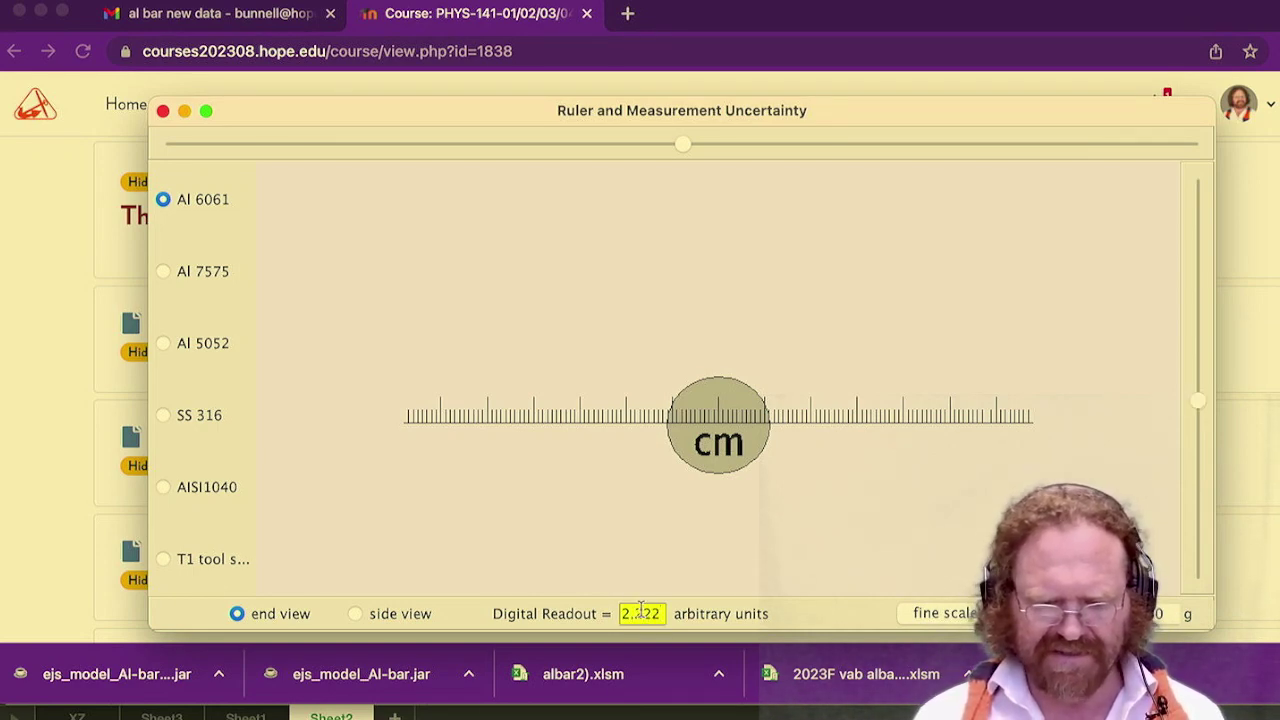
key("Return")
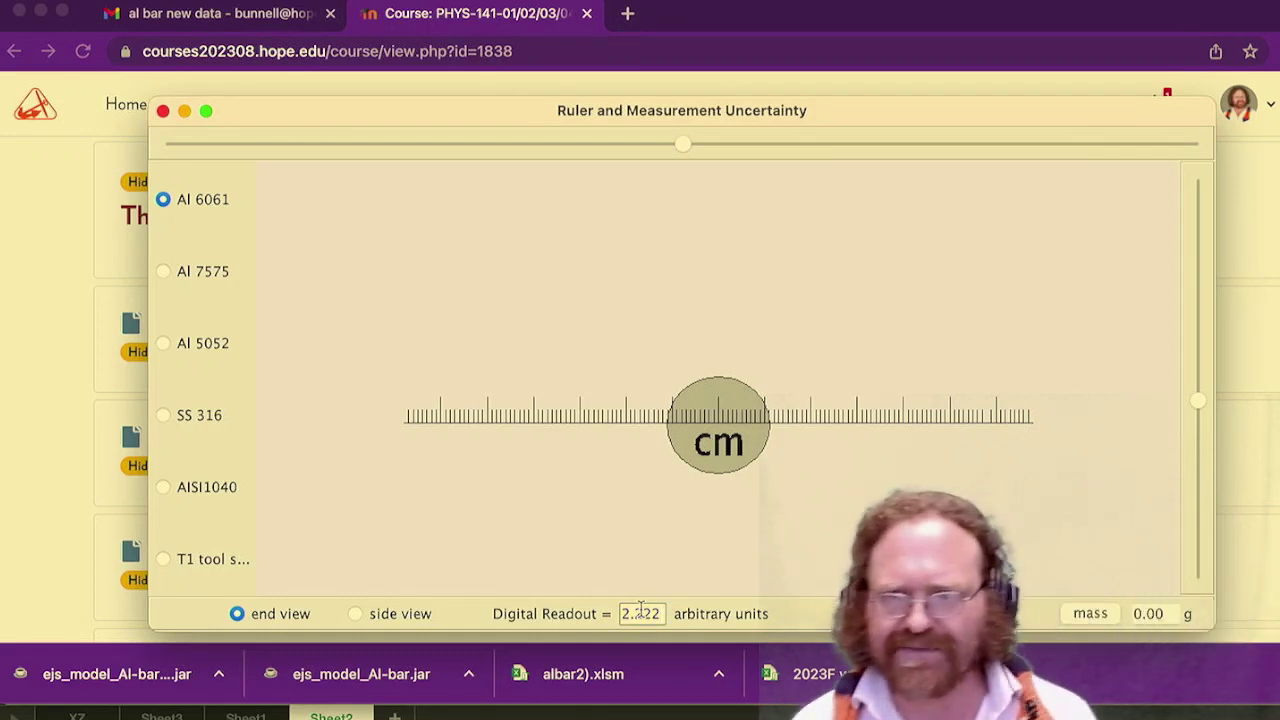
left_click(1094, 614)
left_click(1094, 614)
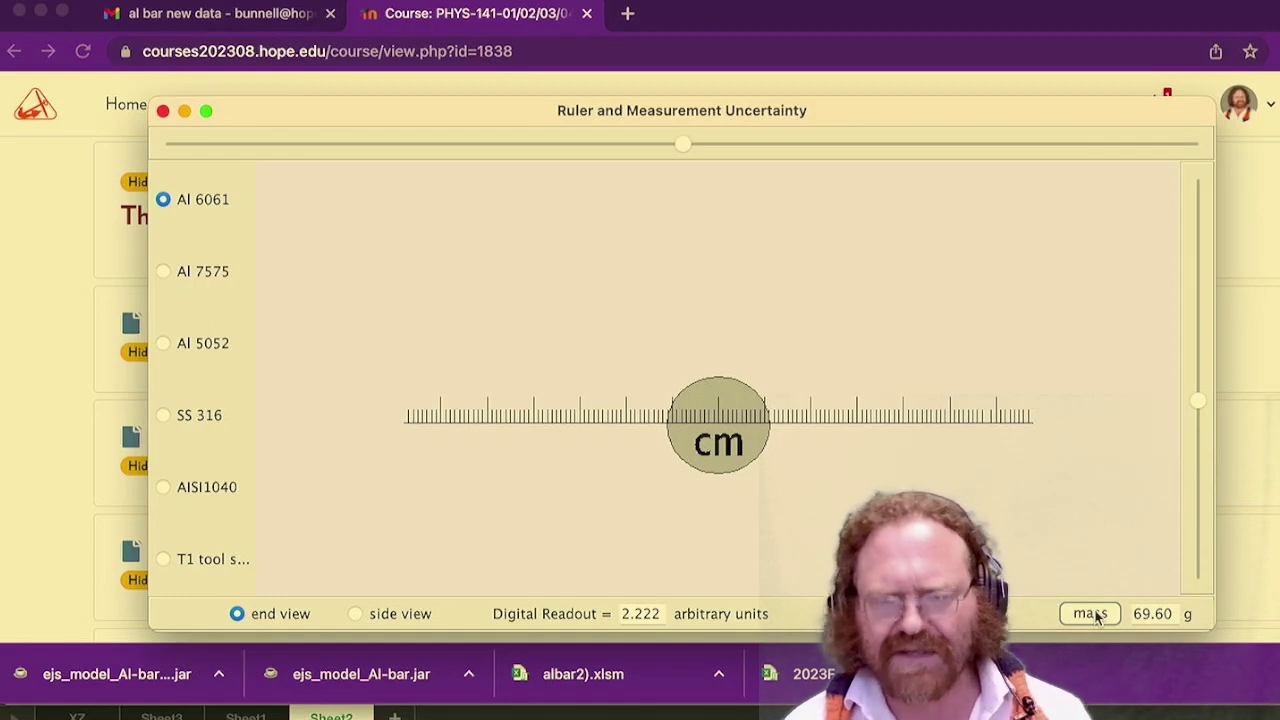
left_click(1094, 614)
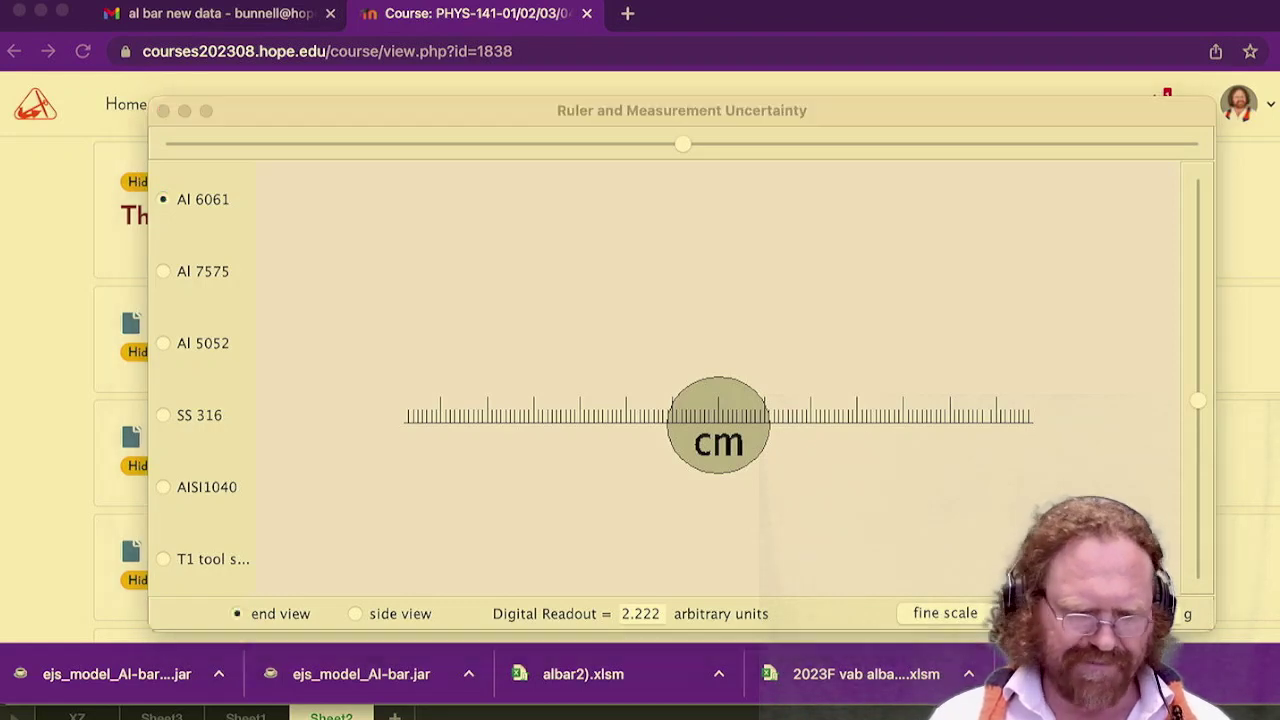
key("super+Tab")
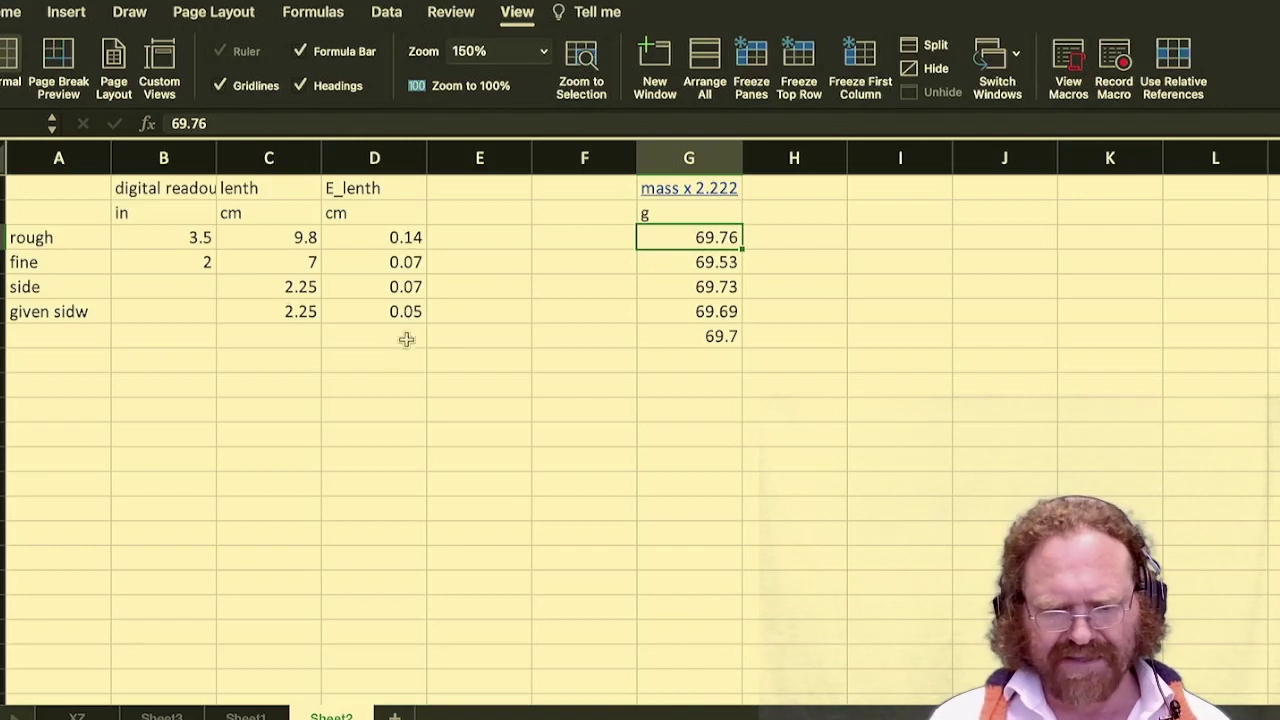
- Correct the side length in C5 from 2.25 to 2.23 cm
left_click(305, 286)
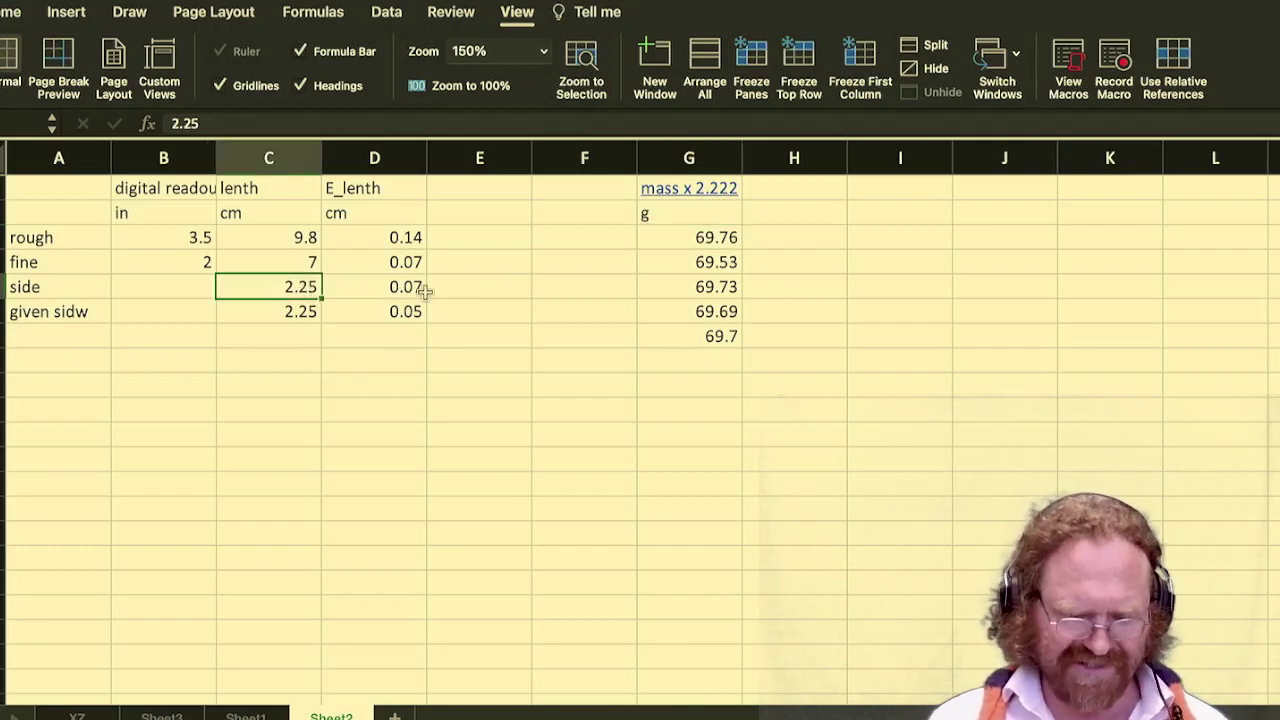
type("2.23")
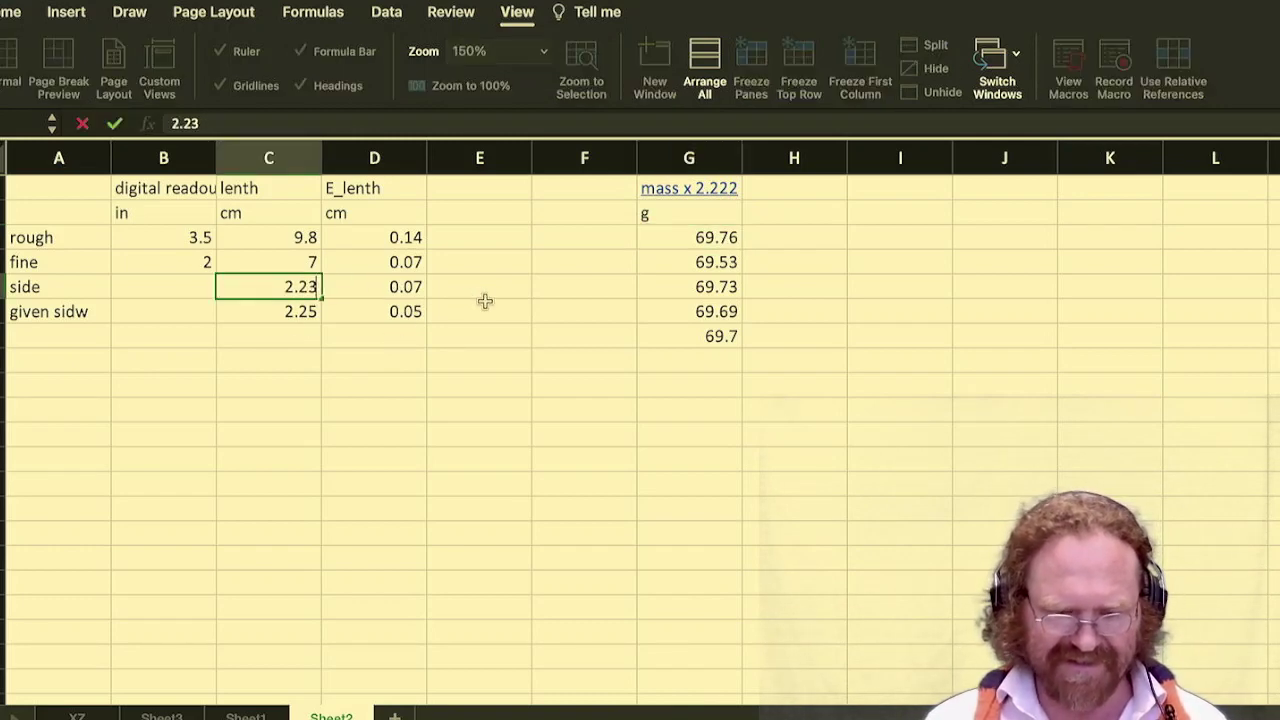
left_click(363, 325)
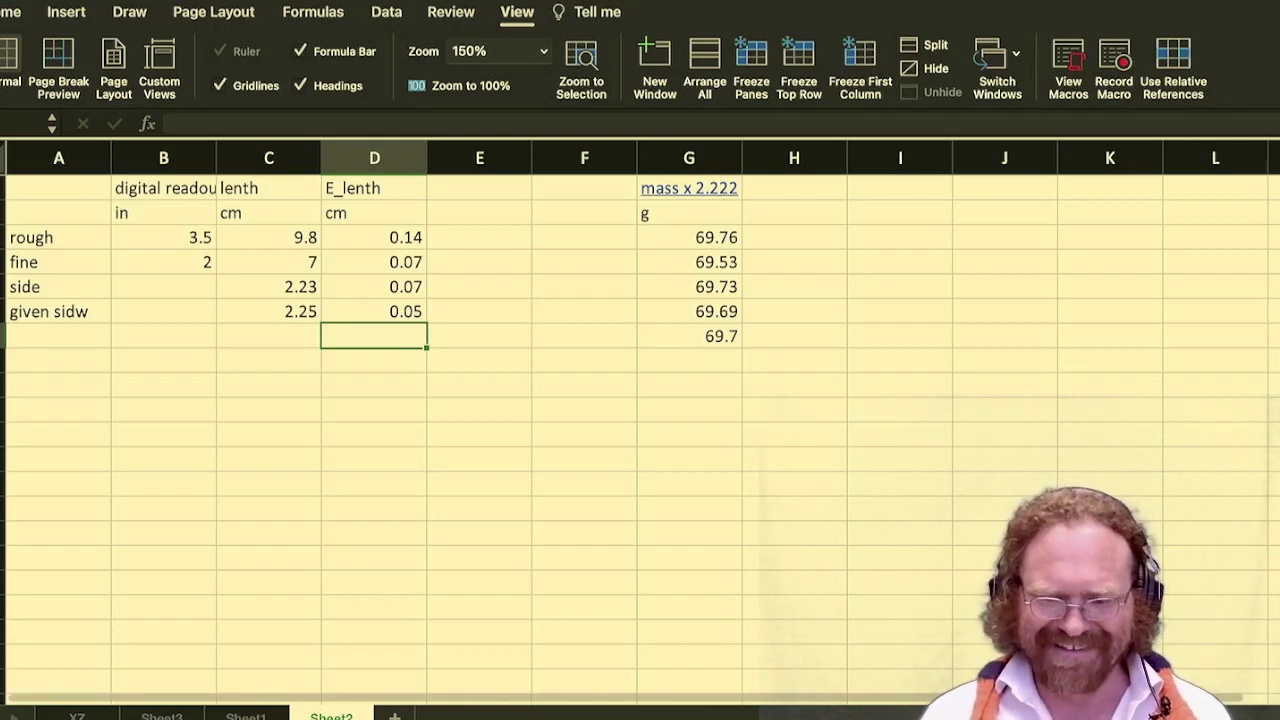
key("super+Tab")
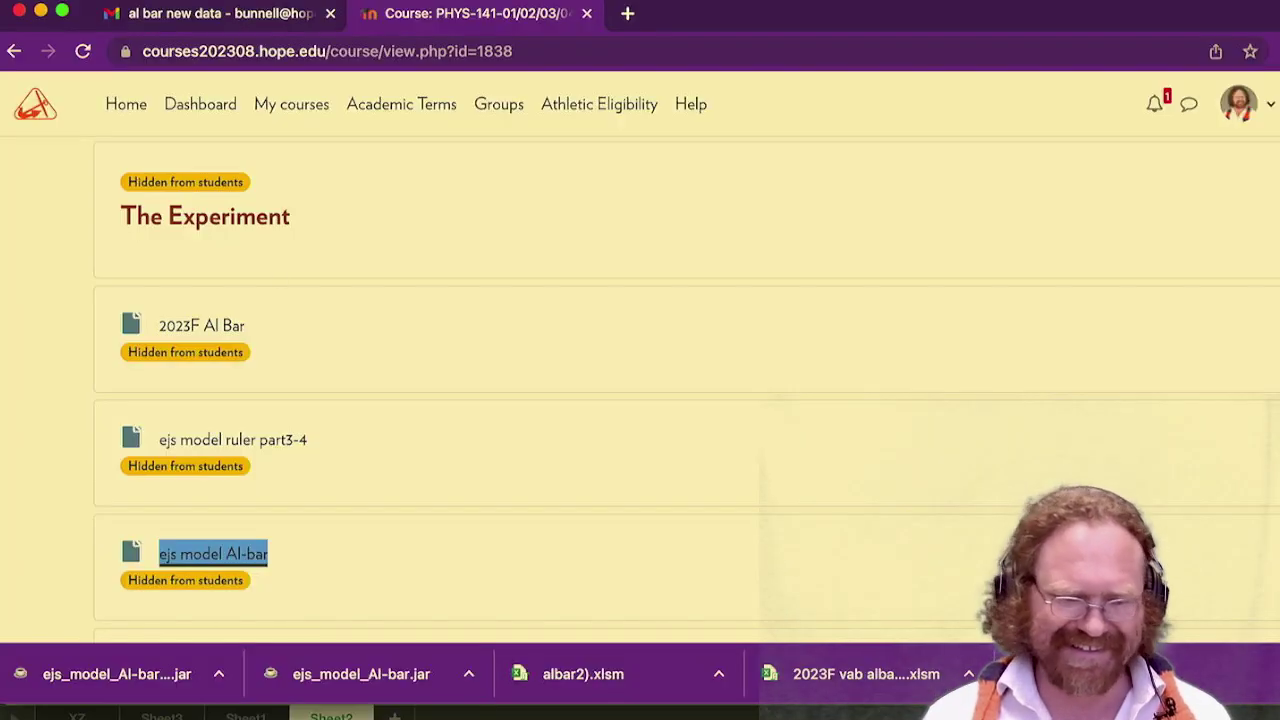
- Read the 2023F Al Bar handout PDF down to its page-5 Weighted Average example
left_click(203, 333)
scroll(413, 212, "down", 5)
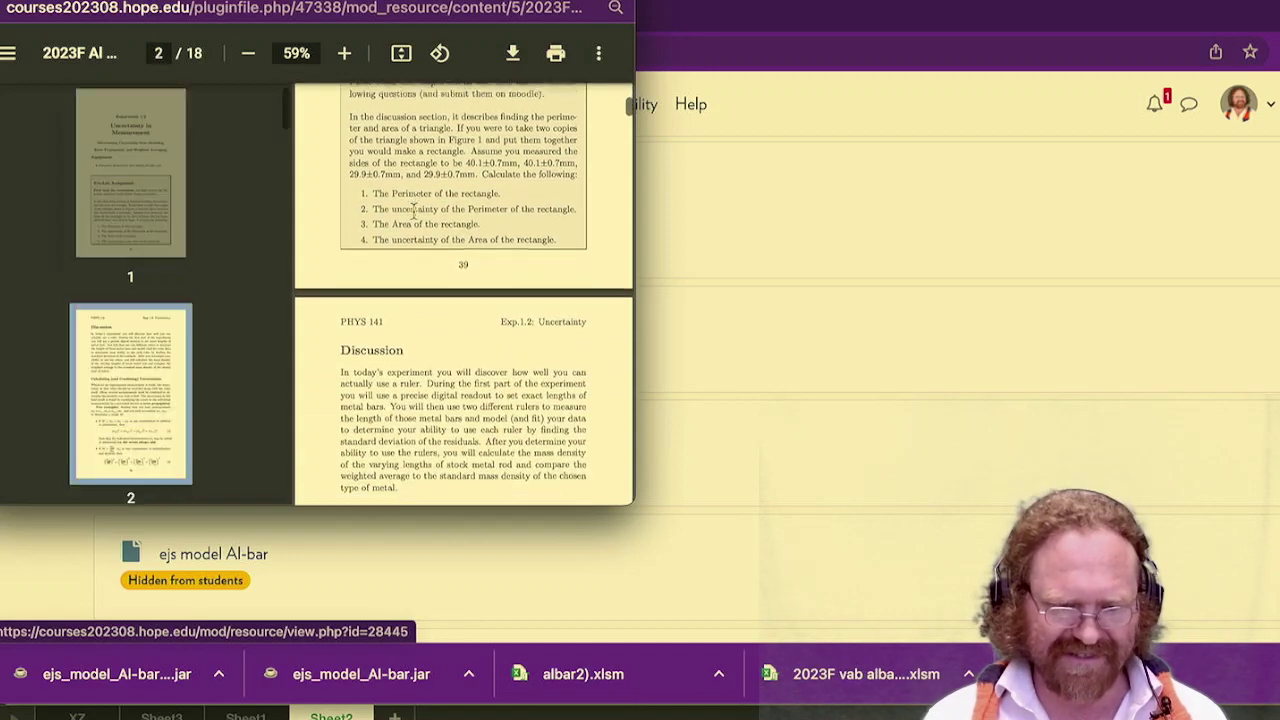
scroll(413, 212, "down", 10)
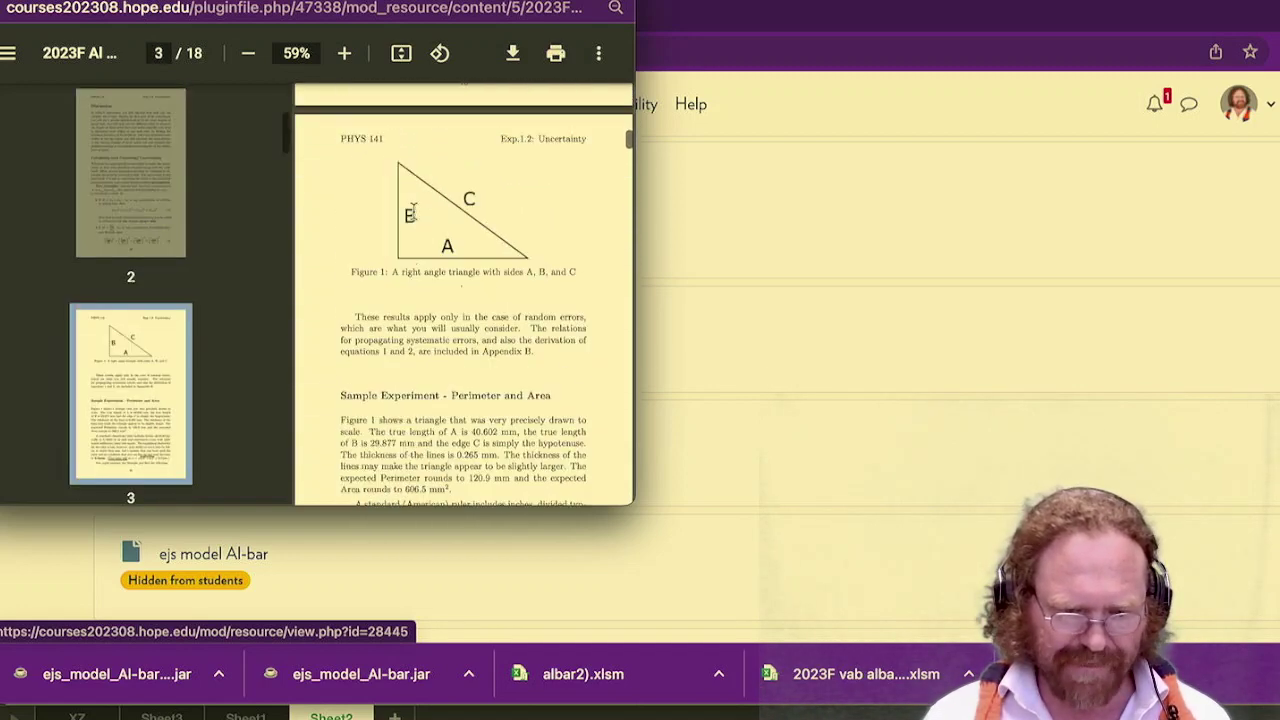
scroll(413, 212, "down", 15)
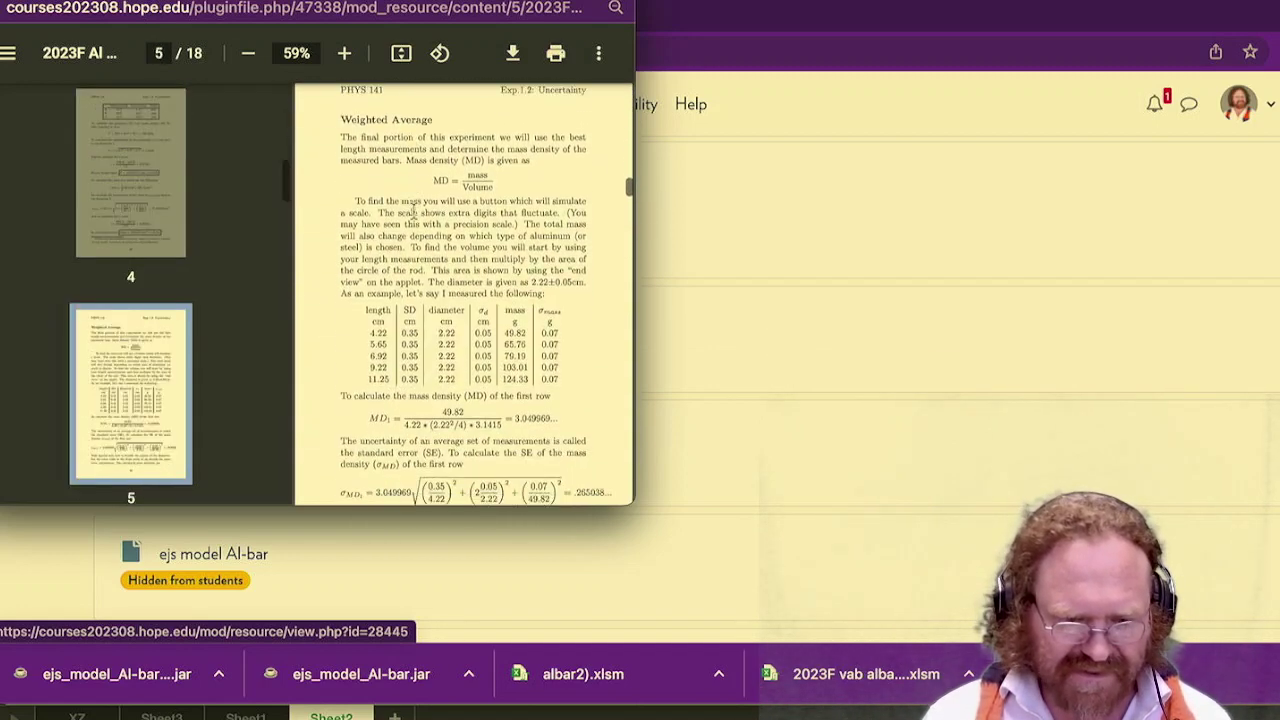
scroll(413, 210, "down", 3)
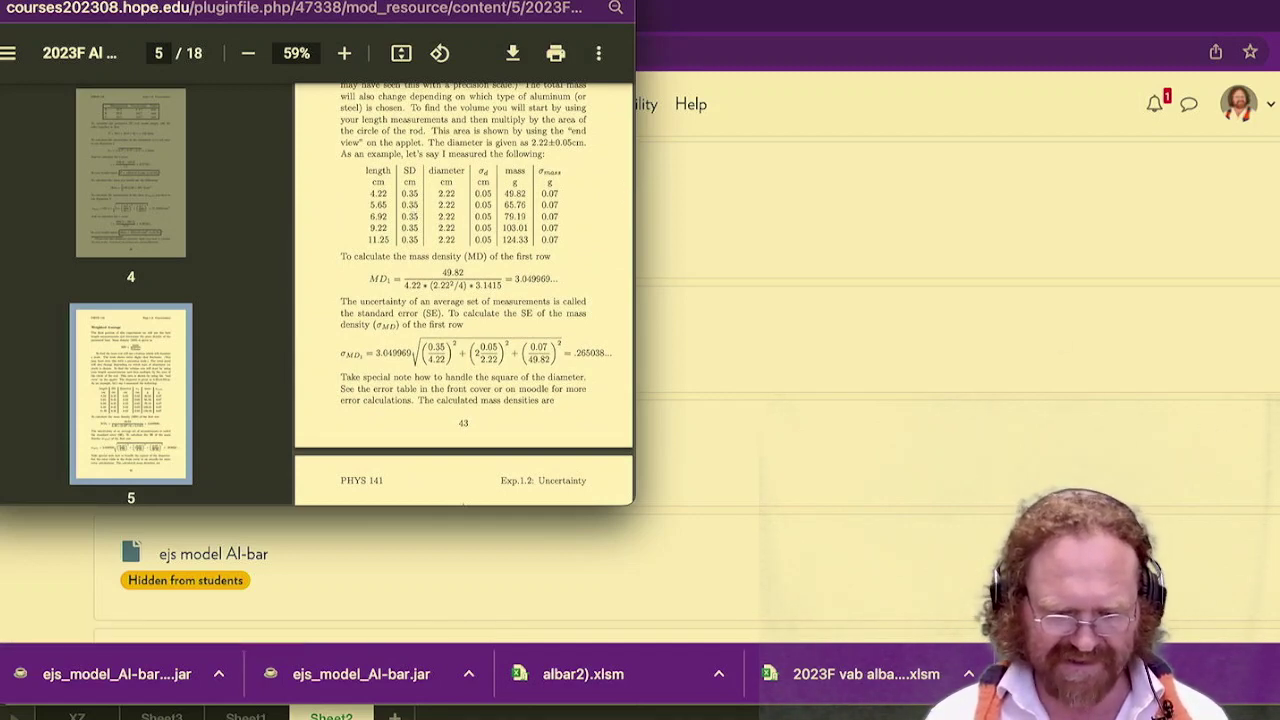
key("super+Tab")
- Enter 2.25 as the side length in C5 and 2.22 as the given side in C6
left_click(293, 287)
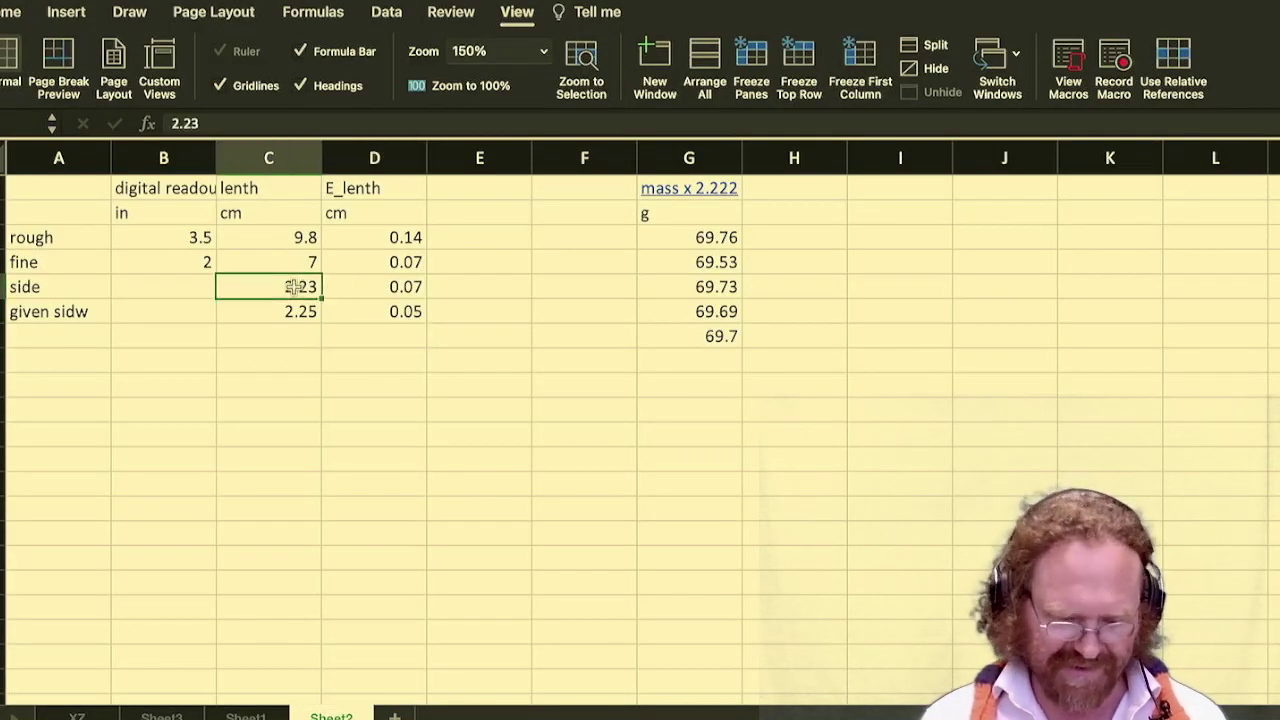
type("2.25")
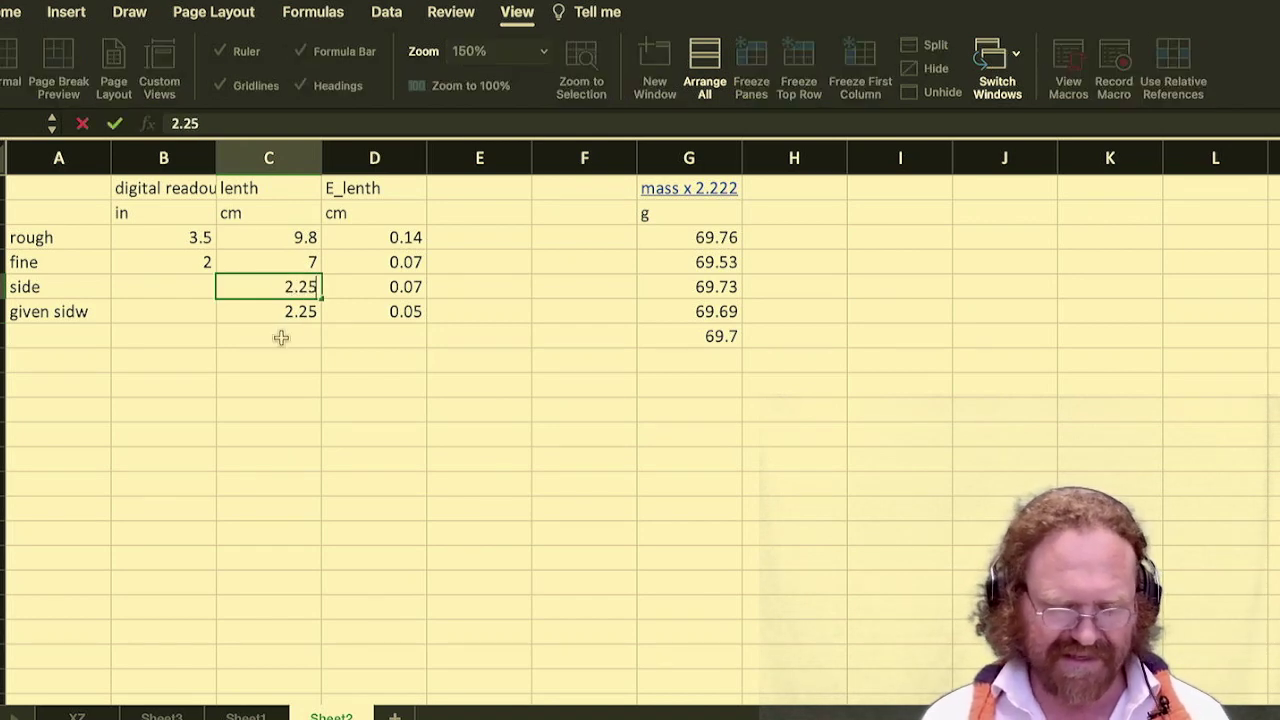
left_click(294, 313)
type("2.22")
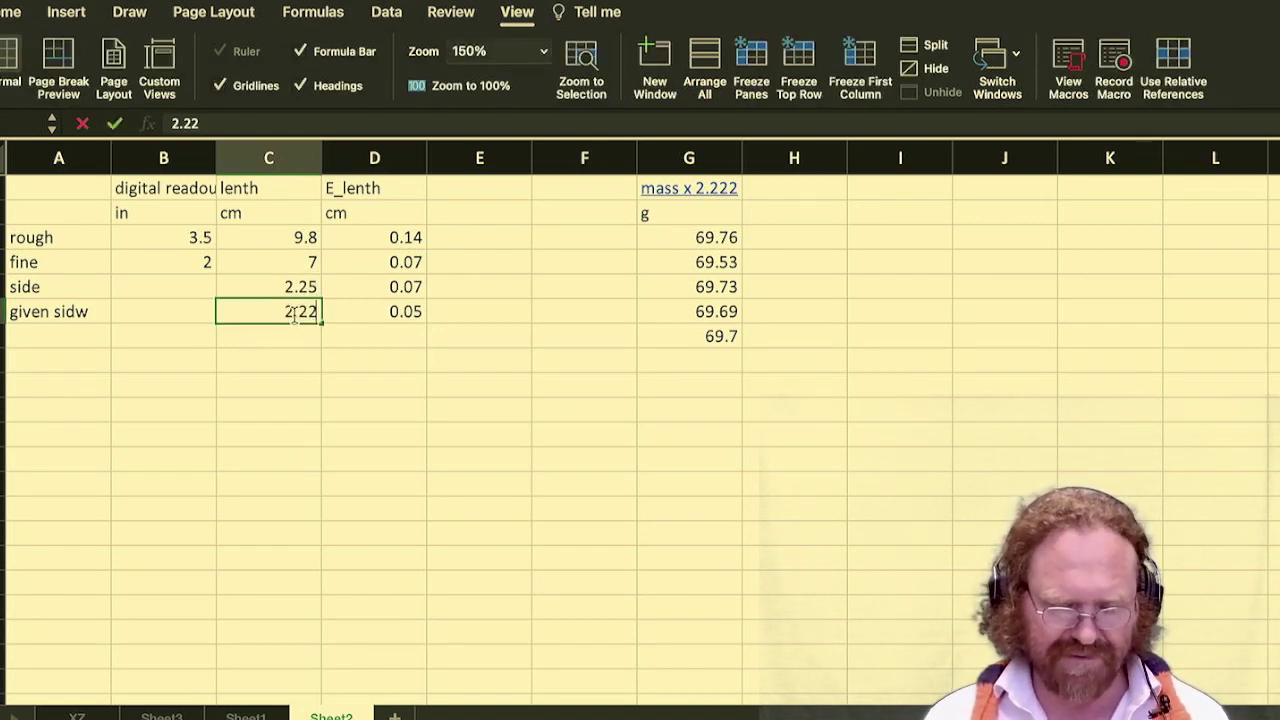
left_click(474, 386)
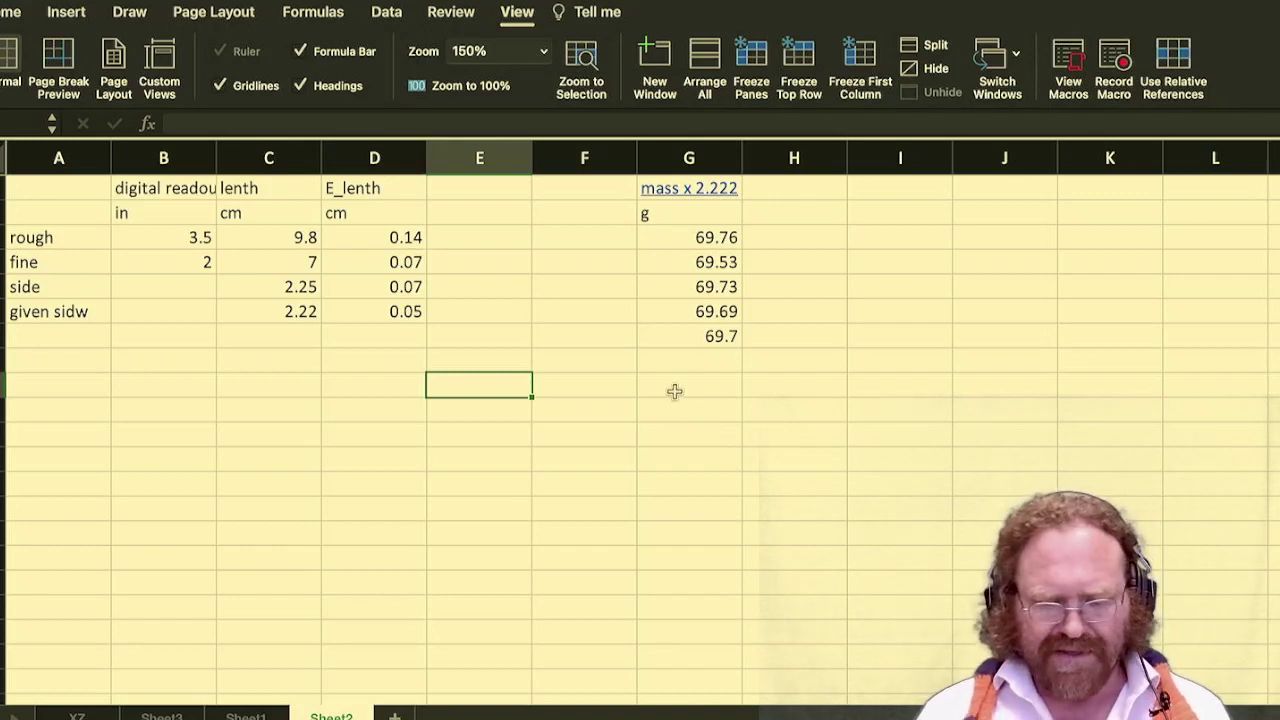
- Compute =STDEV(G3:G7) of the five mass readings and place it in G8 below them
left_click(610, 386)
type("stde")
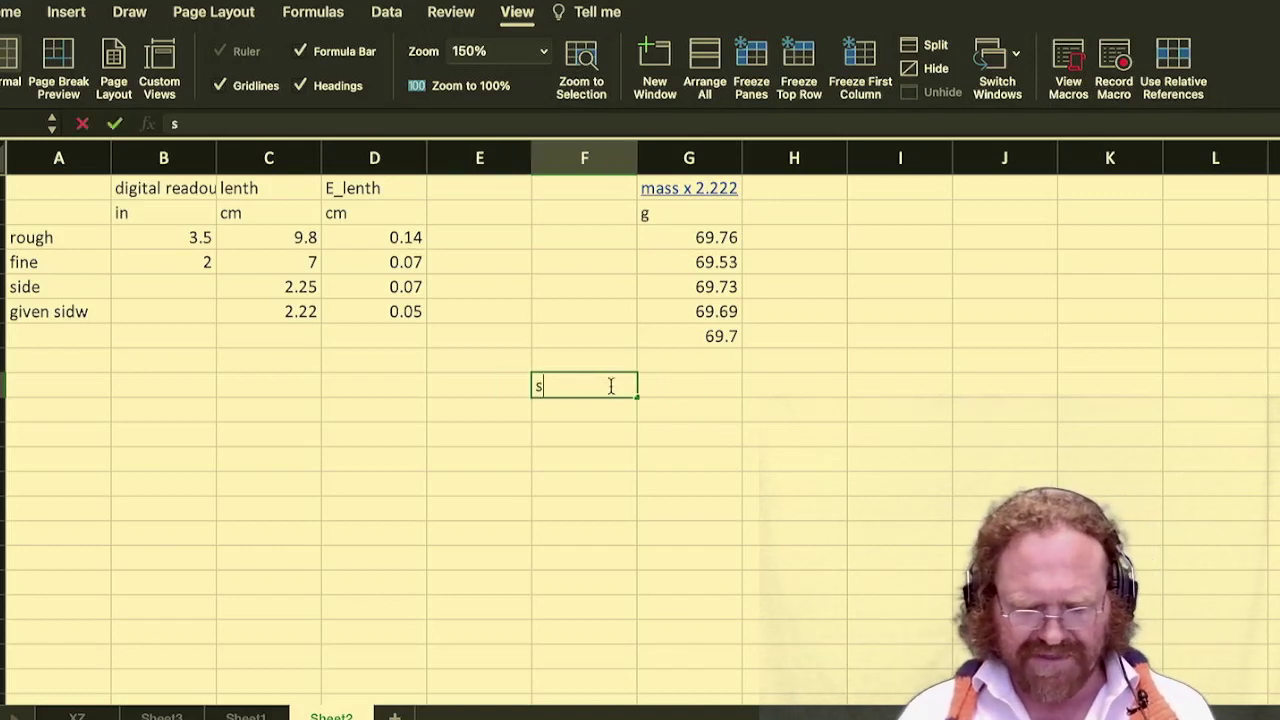
key("BackSpace")
key("BackSpace")
key("BackSpace")
key("BackSpace")
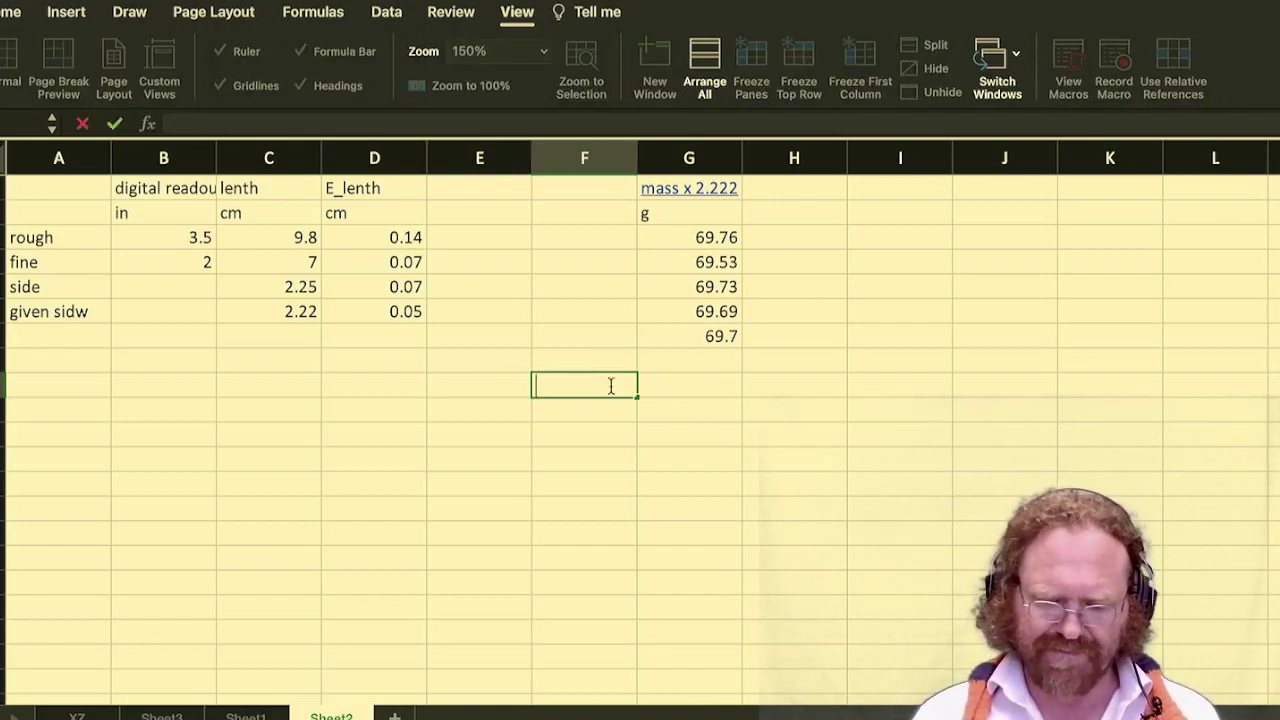
type("=stde")
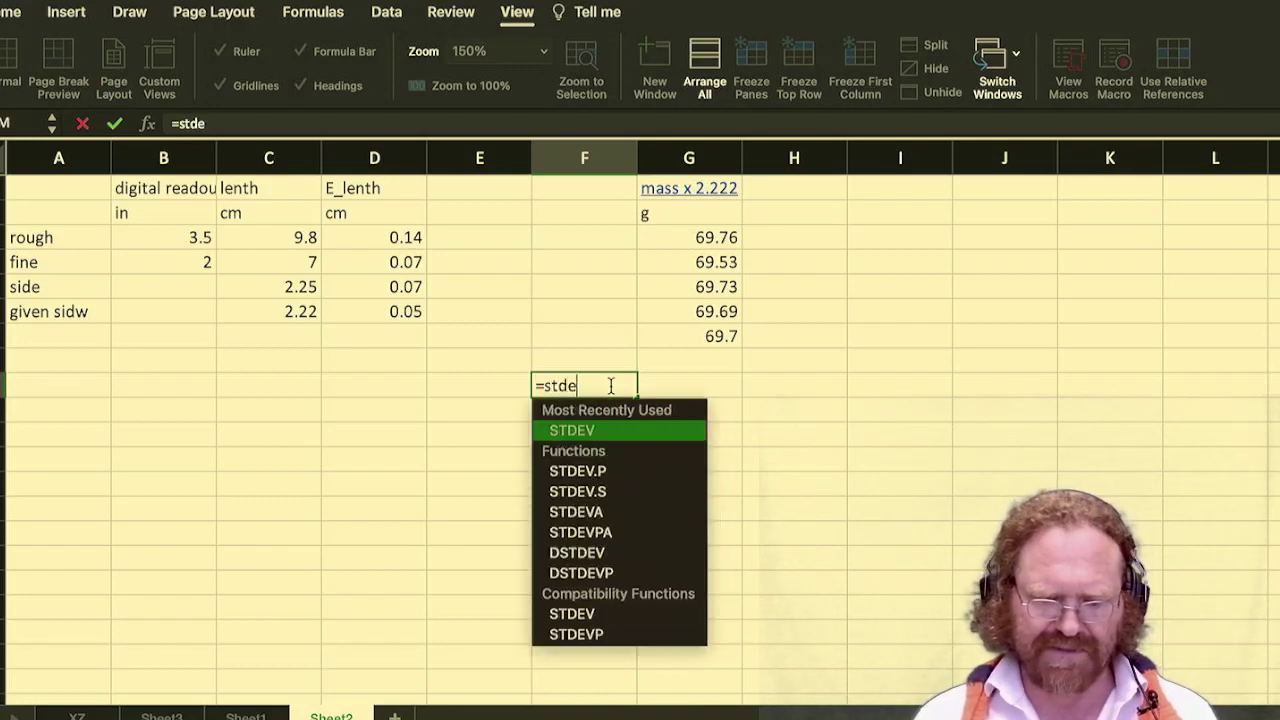
type("v(")
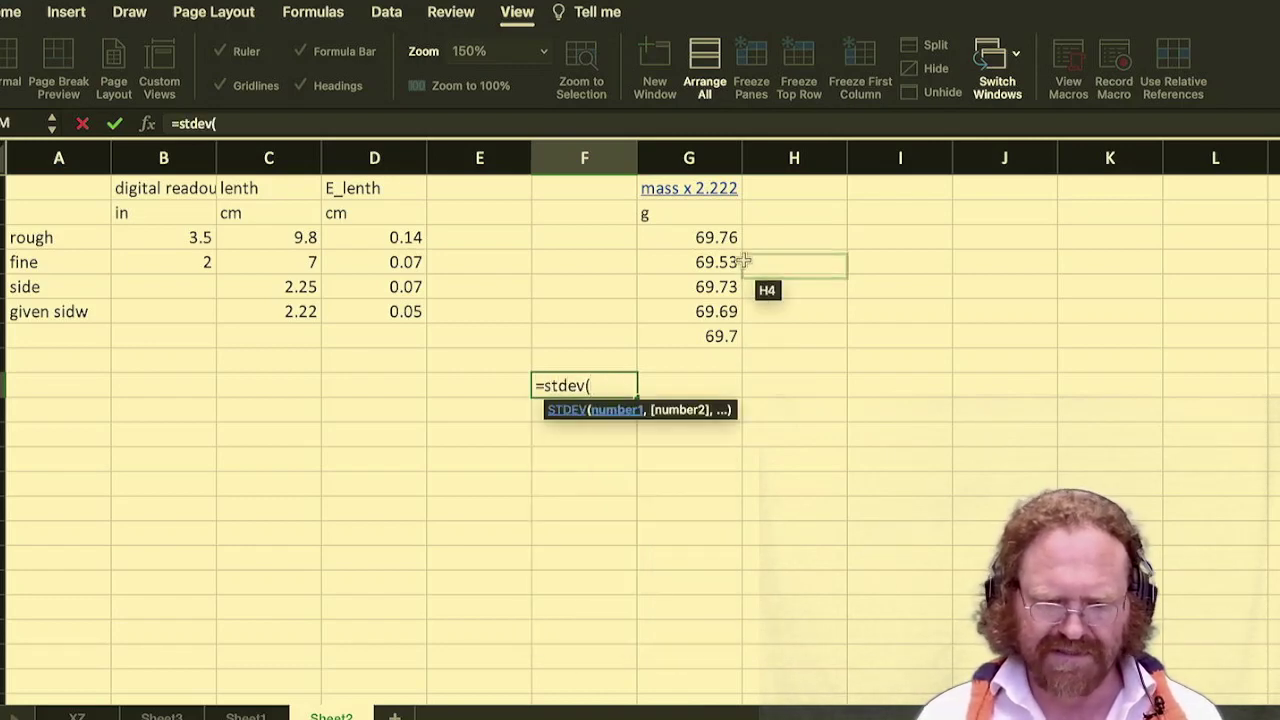
left_click_drag(697, 232, 702, 336)
type(")")
key("Return")
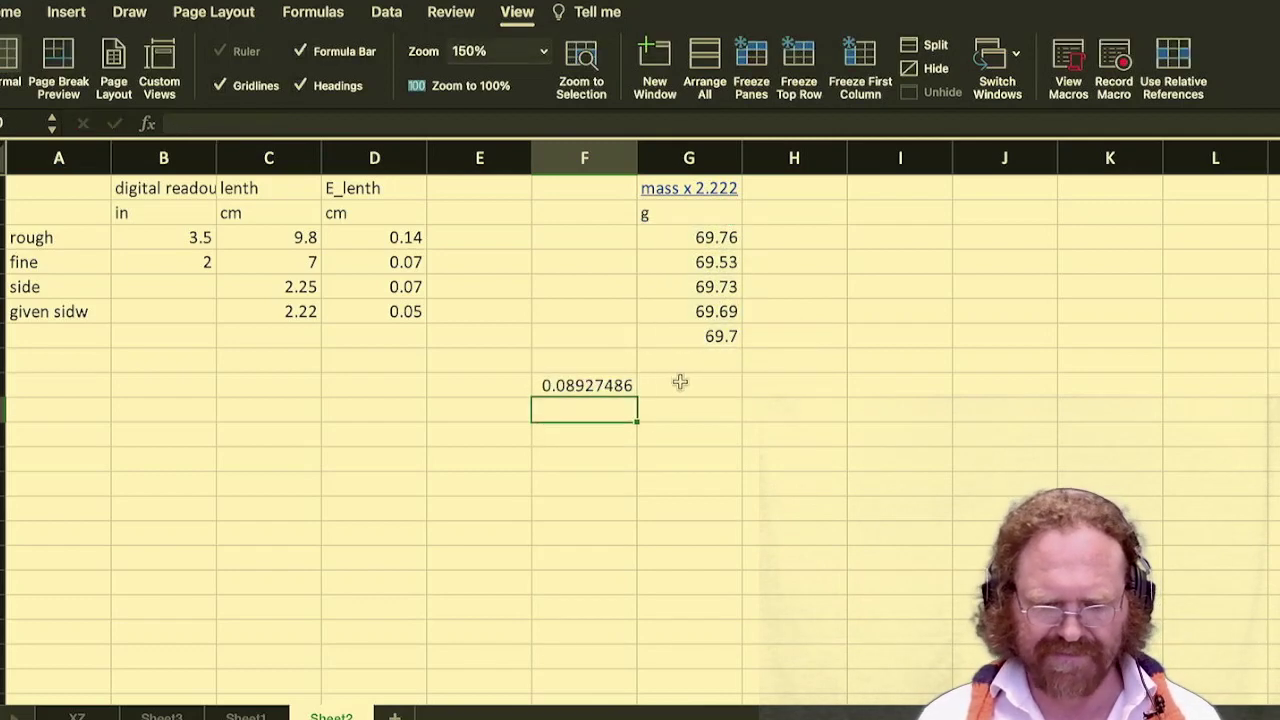
left_click(590, 393)
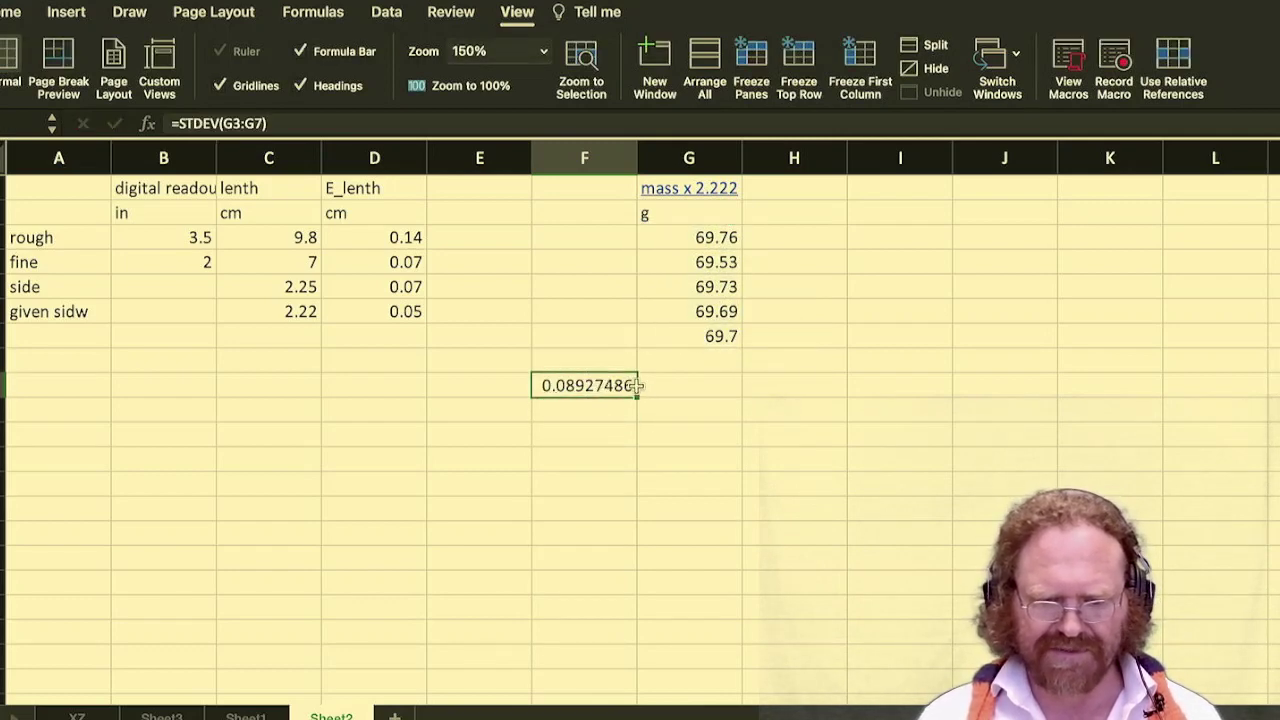
left_click_drag(636, 385, 706, 385)
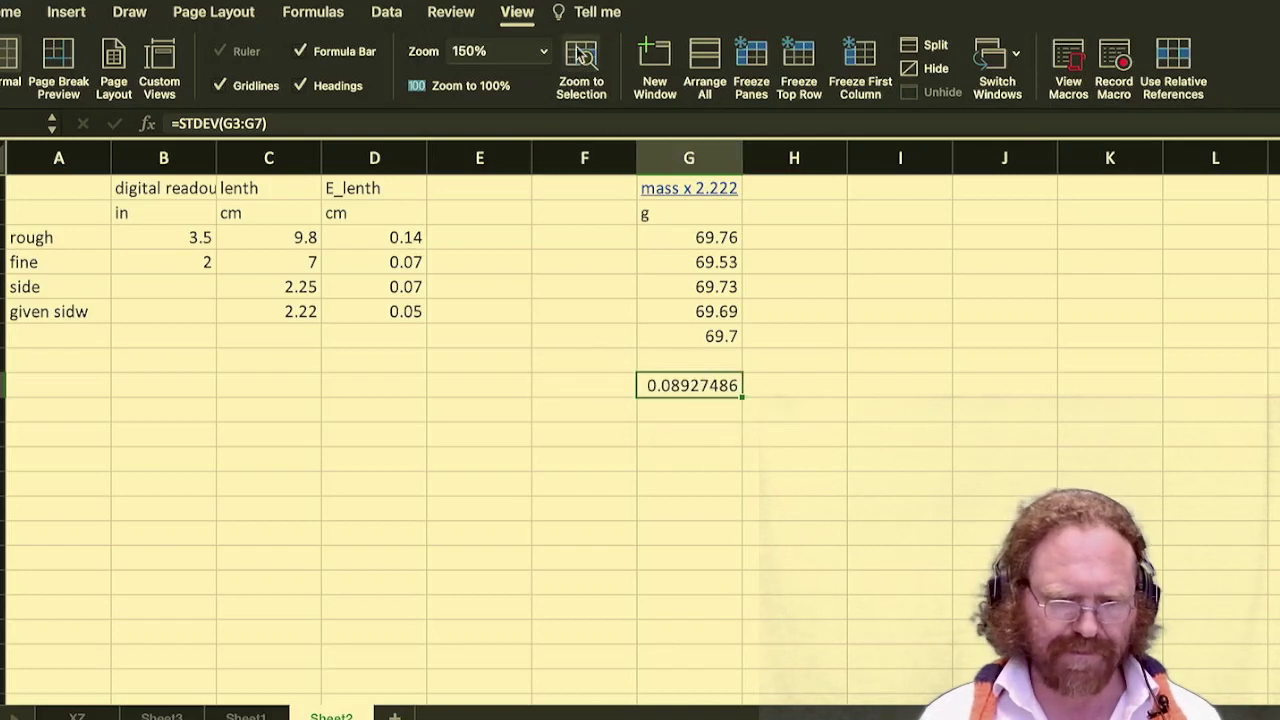
- Format G8 as a Number with fewer decimals so it shows 0.09
left_click(18, 13)
left_click(831, 85)
left_click(861, 86)
left_click(861, 86)
left_click(861, 86)
left_click(861, 86)
left_click(861, 86)
left_click(861, 86)
left_click(861, 86)
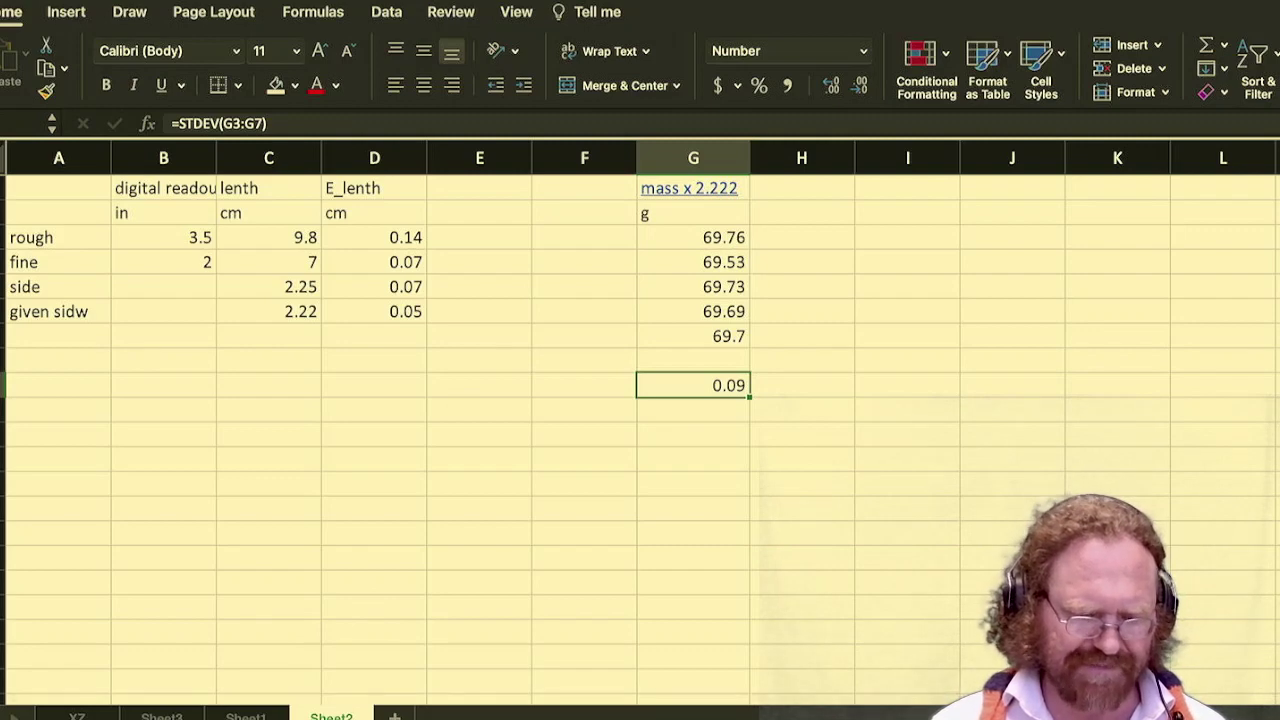
- Open Sheet1 and inspect the Digital readings 3.5 and 2 in column A
left_click(161, 716)
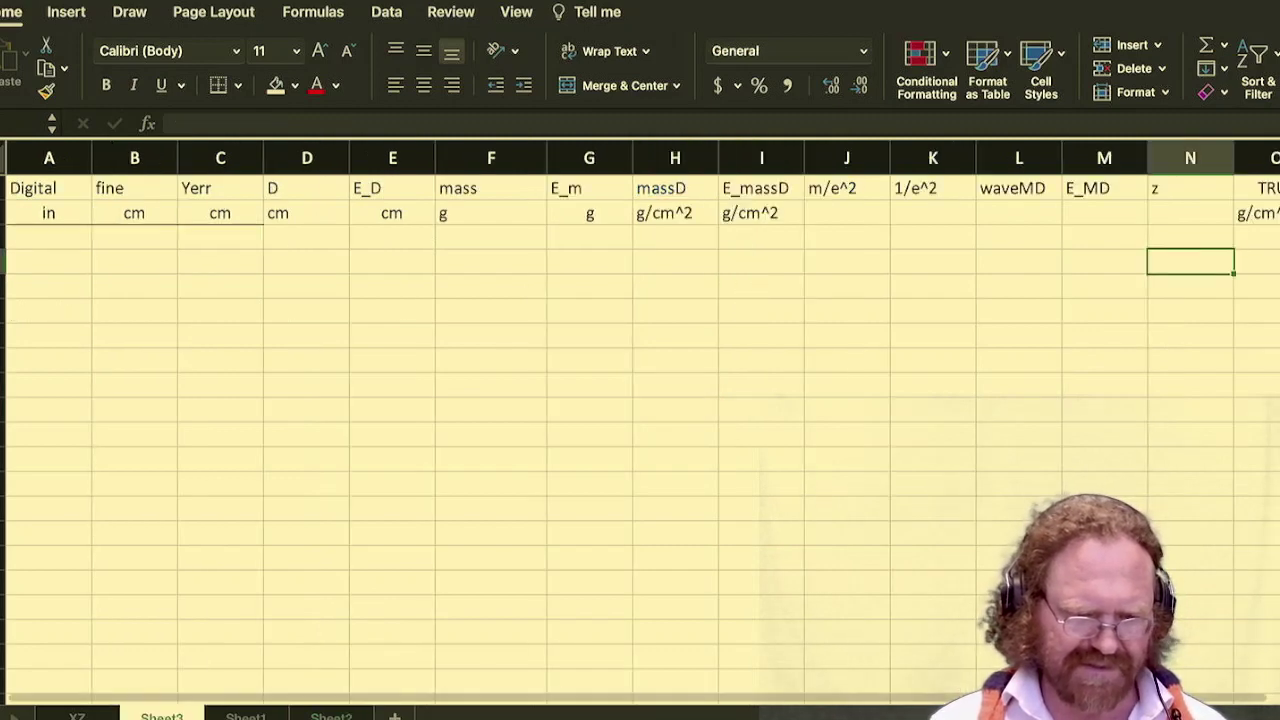
left_click(245, 716)
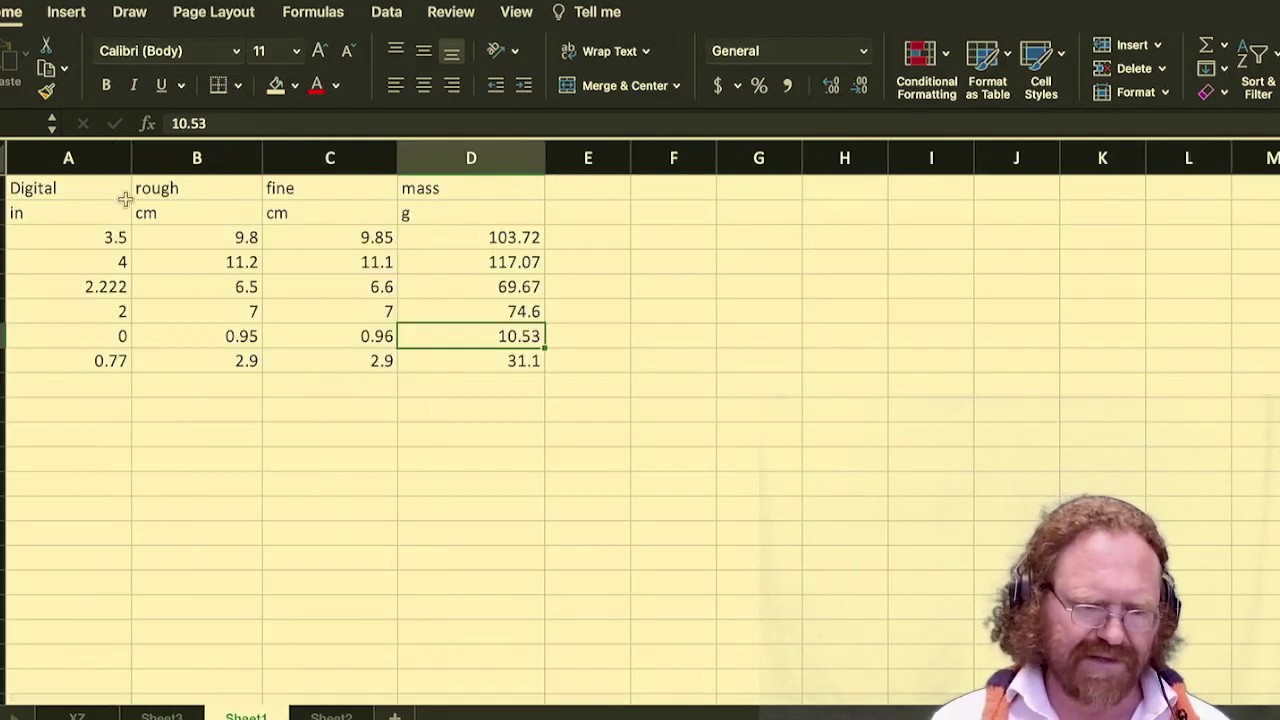
left_click(104, 246)
left_click(110, 312)
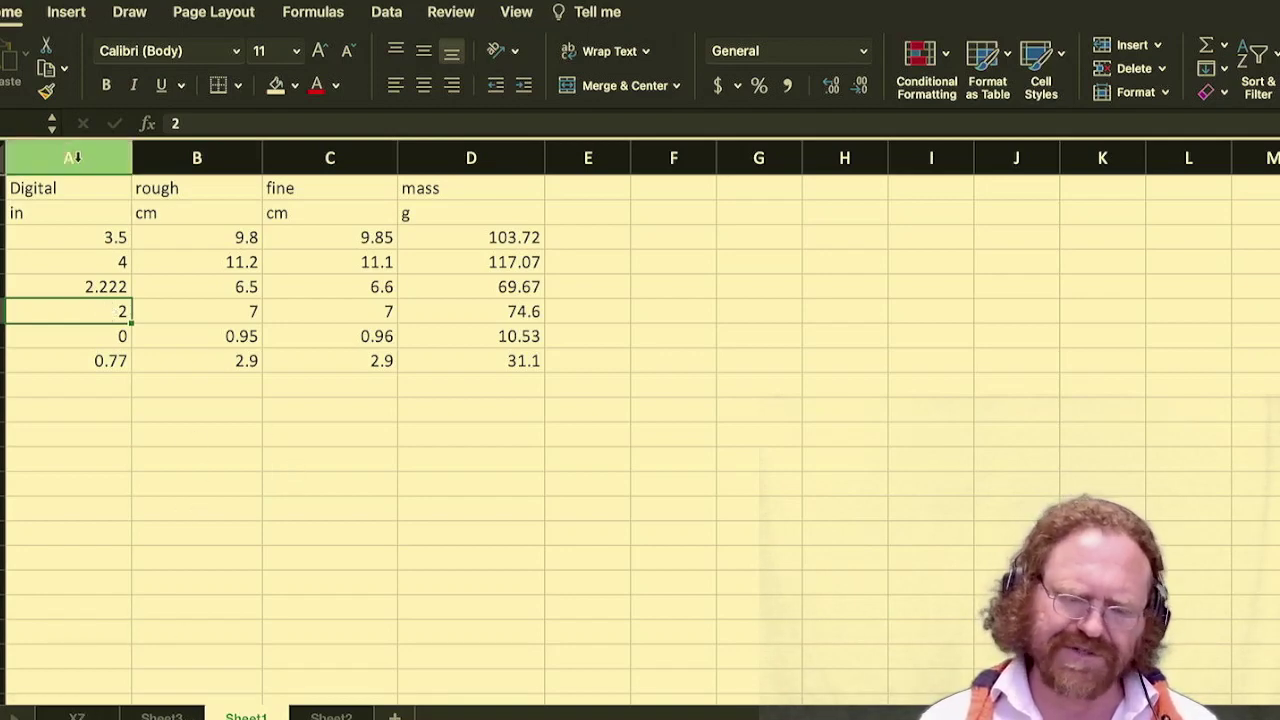
- Paste Sheet1's Digital and rough columns as values only into columns C and D of the XZ sheet
left_click_drag(75, 157, 192, 154)
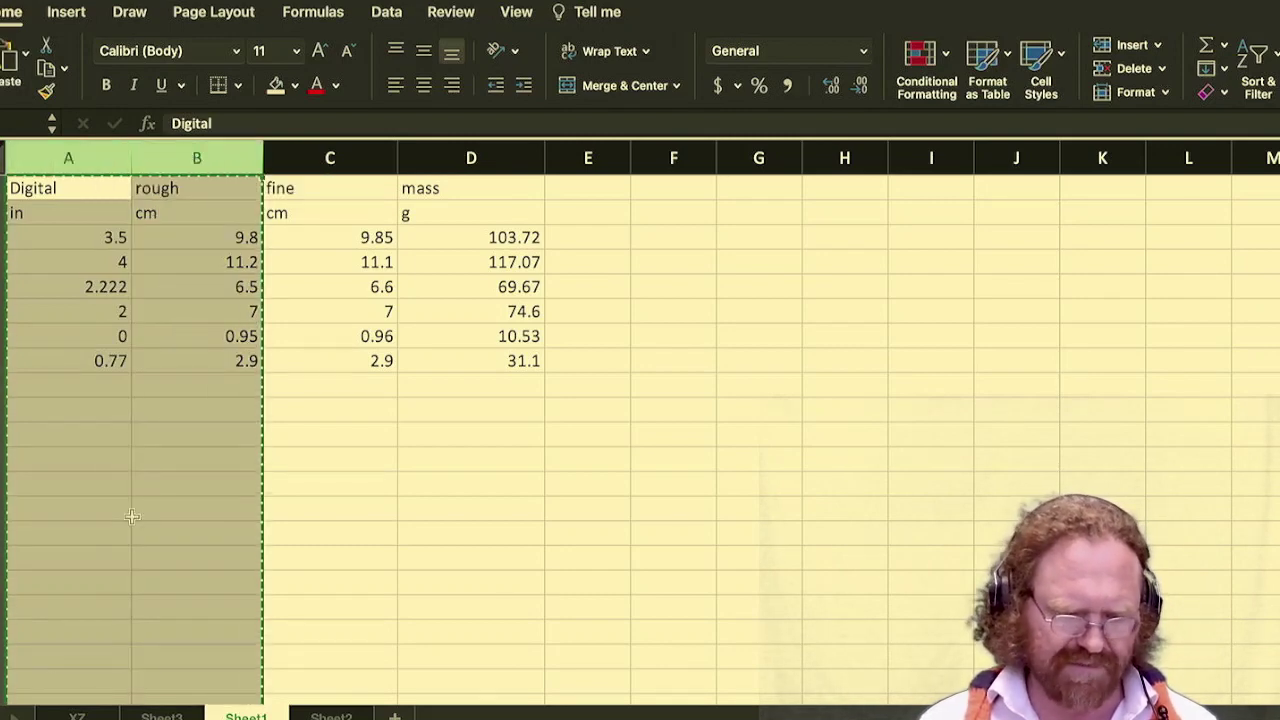
left_click(77, 716)
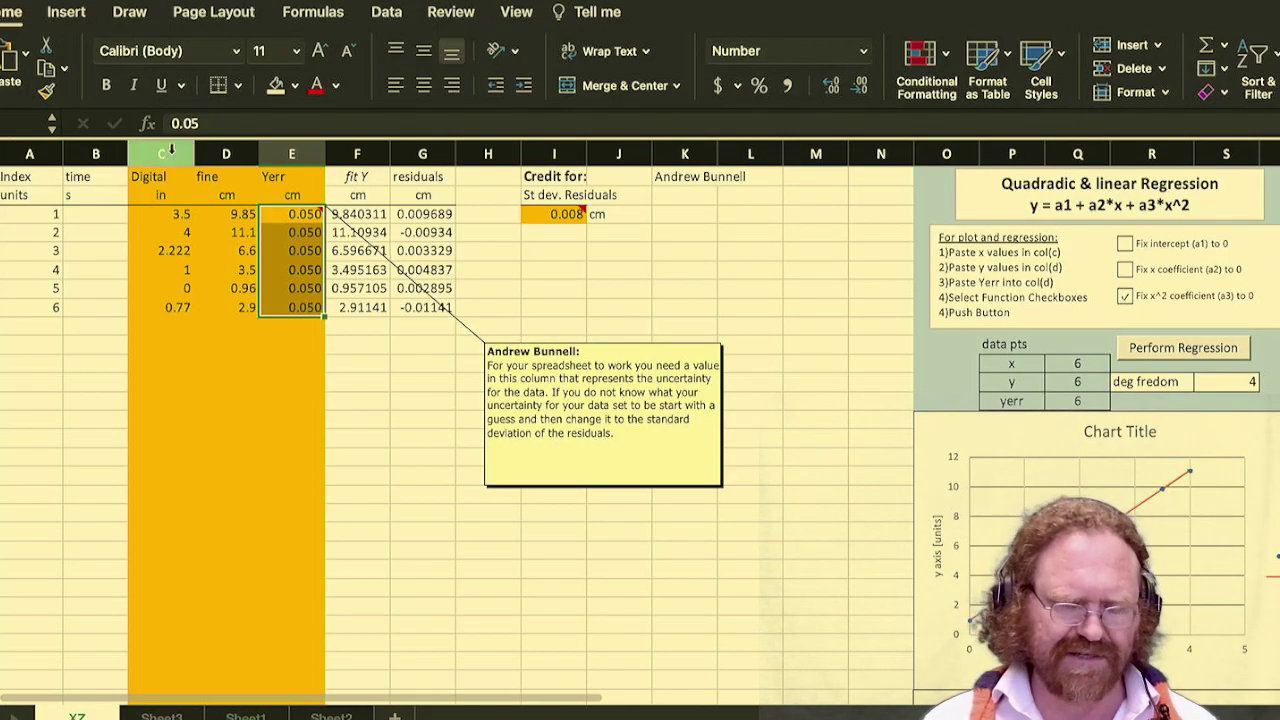
left_click(167, 150)
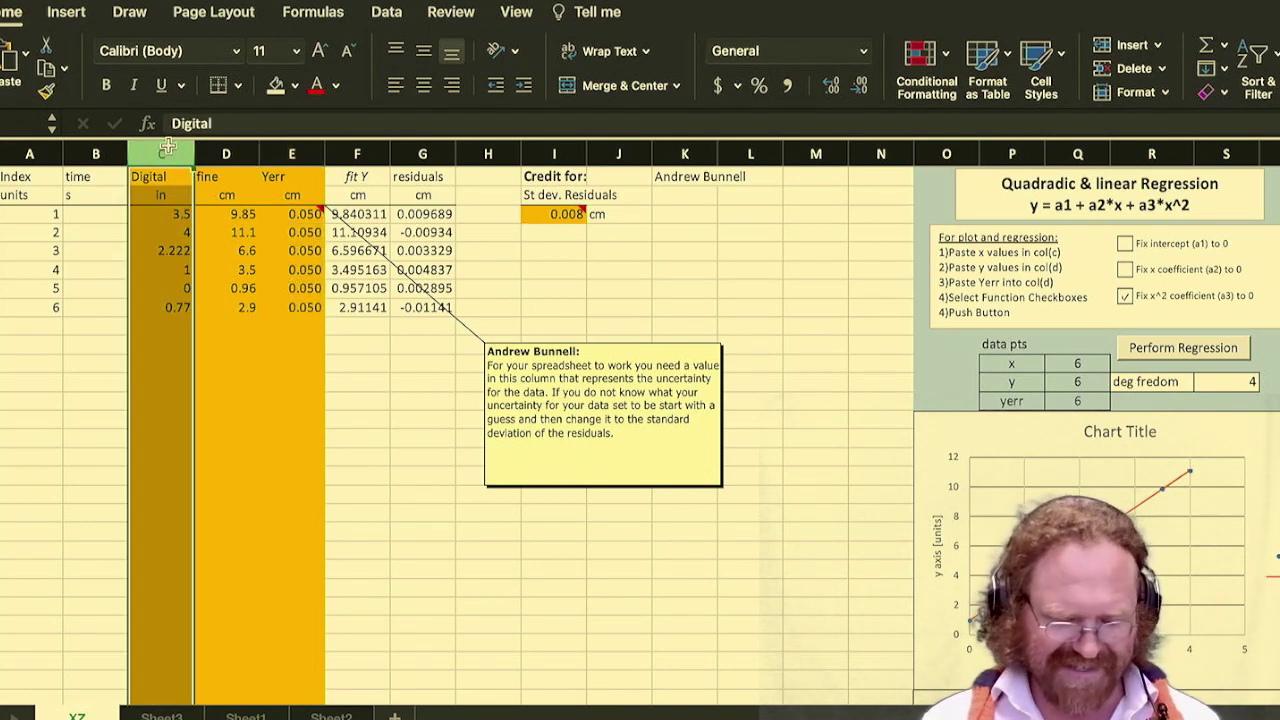
type("Digital\trough in\tcm 3.5\t9.8 4\t11.2 2.222\t6.5 2\t7 0\t0.95 0.77\t2.9")
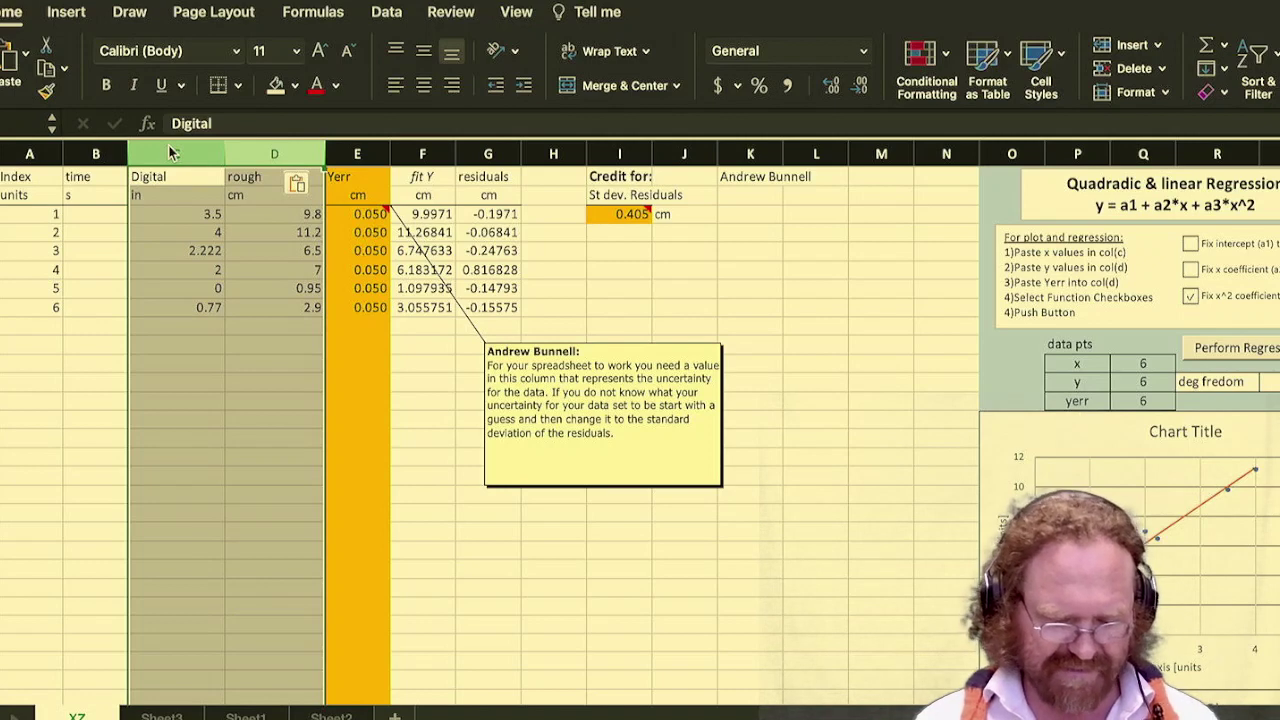
key("super+z")
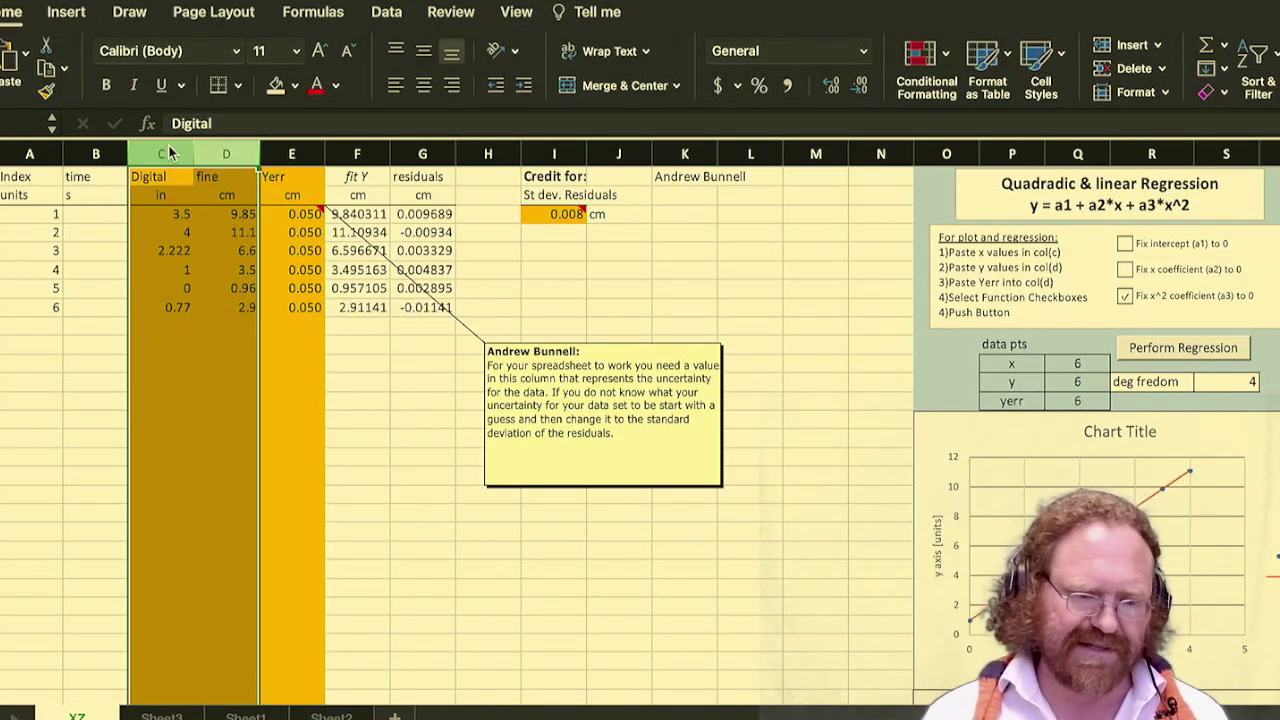
left_click(32, 62)
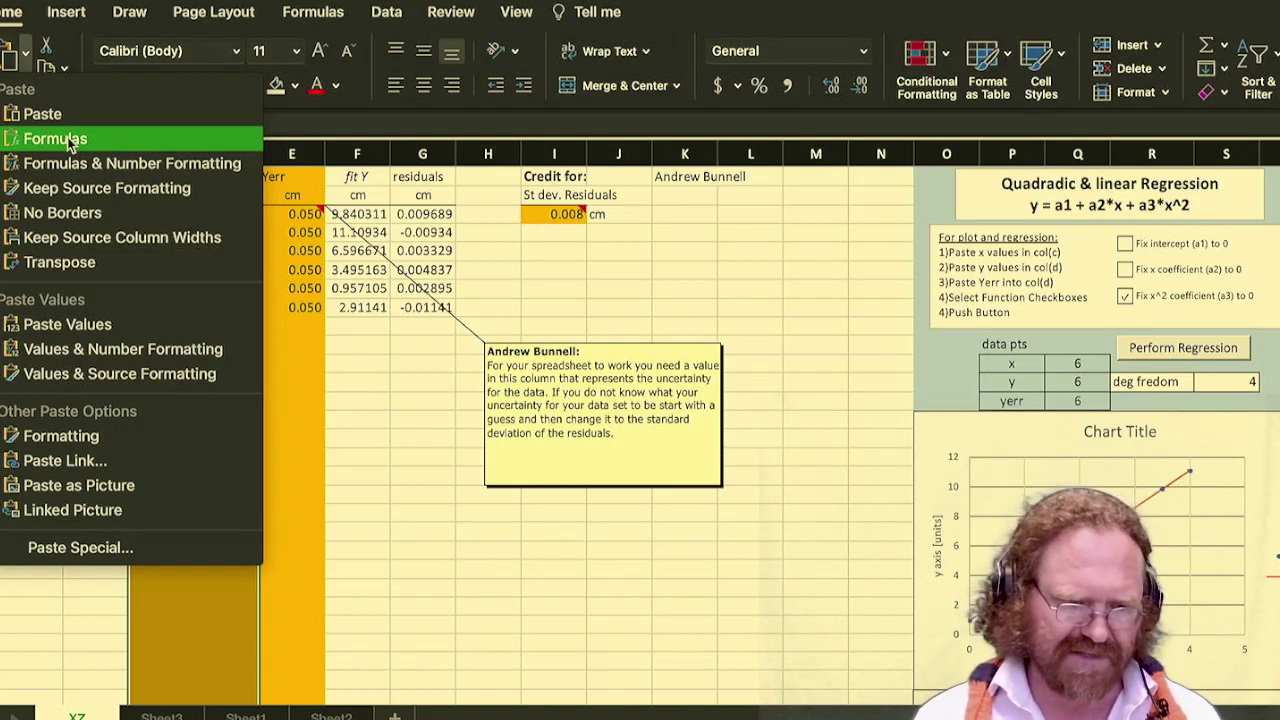
left_click(90, 324)
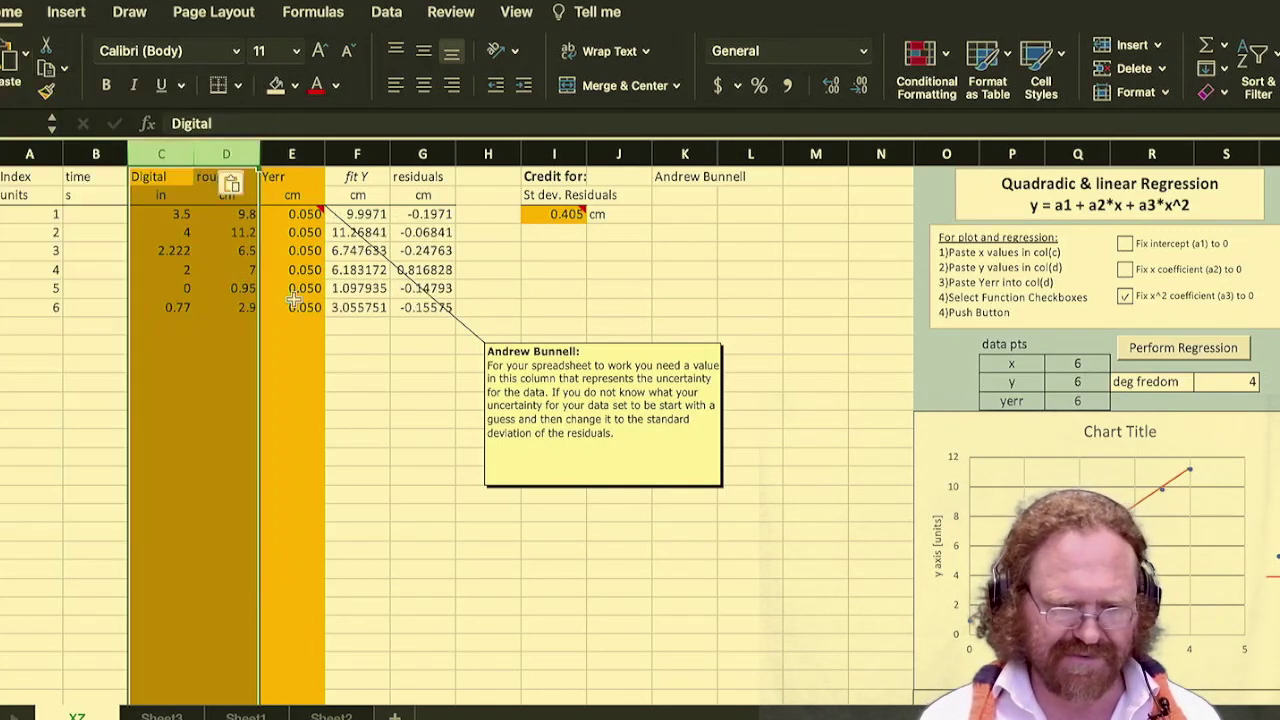
- Fill the Yerr uncertainty column with 0.14 and rerun the regression
left_click(311, 212)
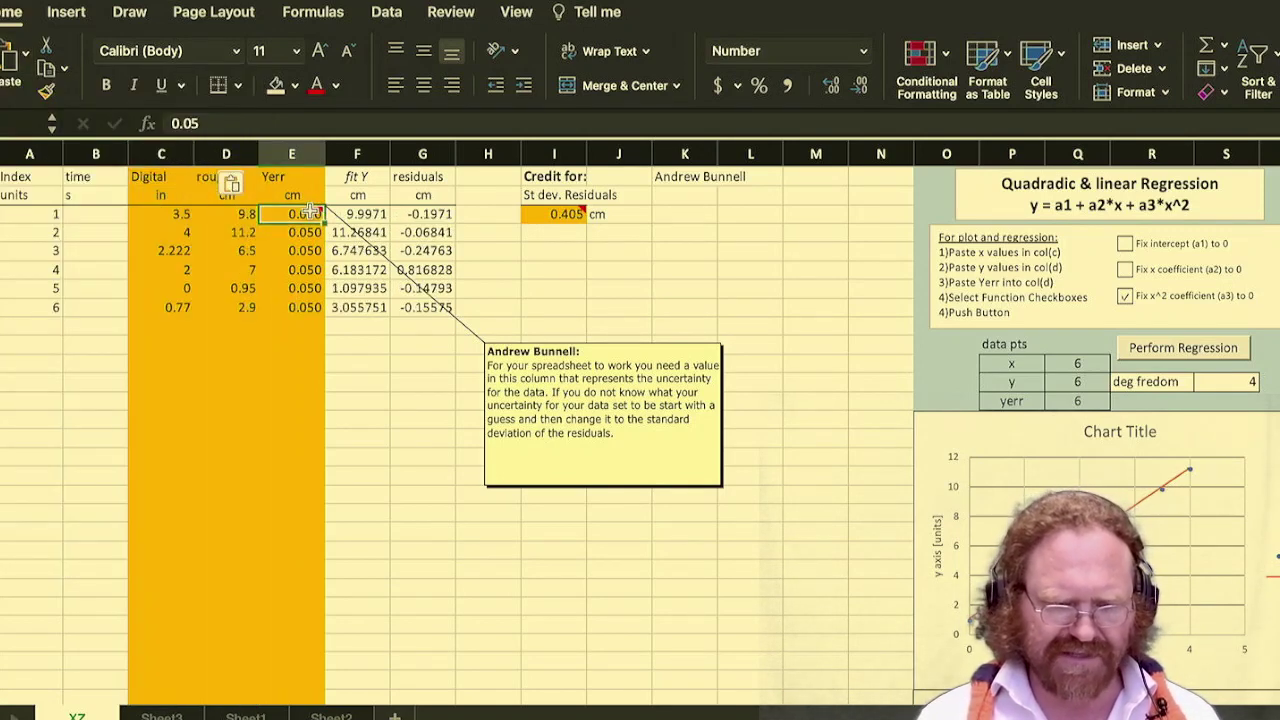
type("0.14")
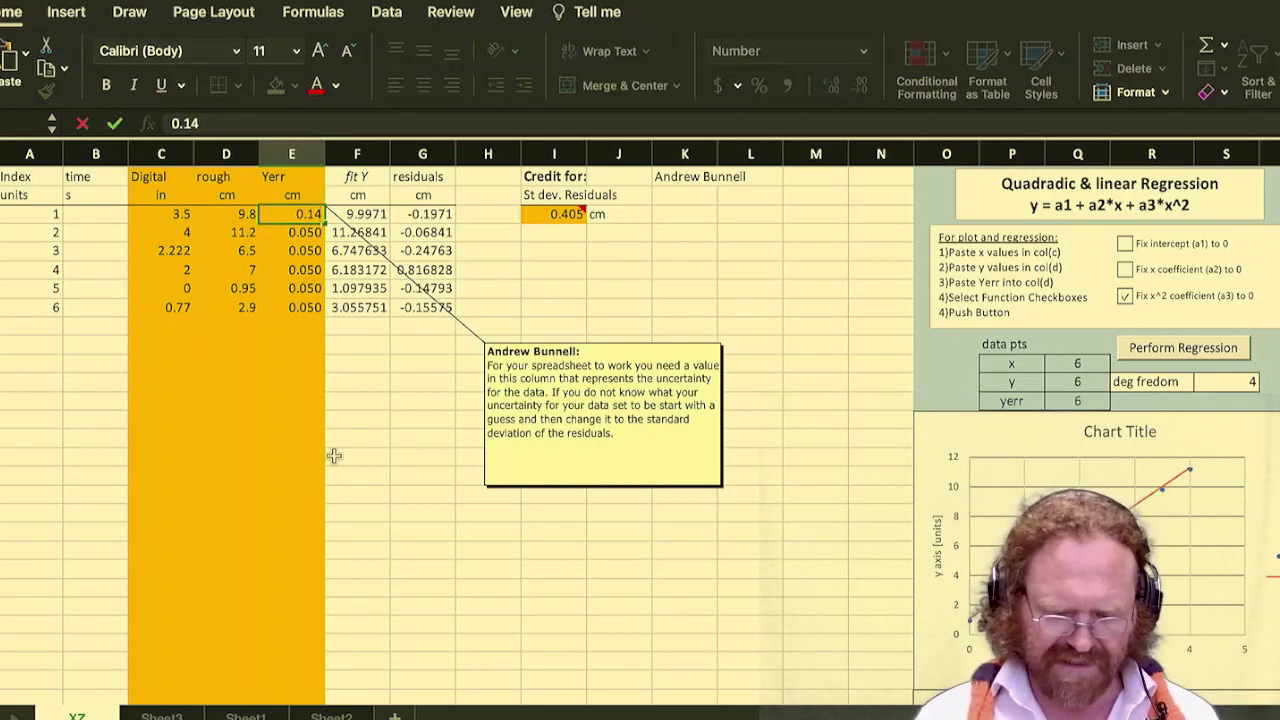
key("Return")
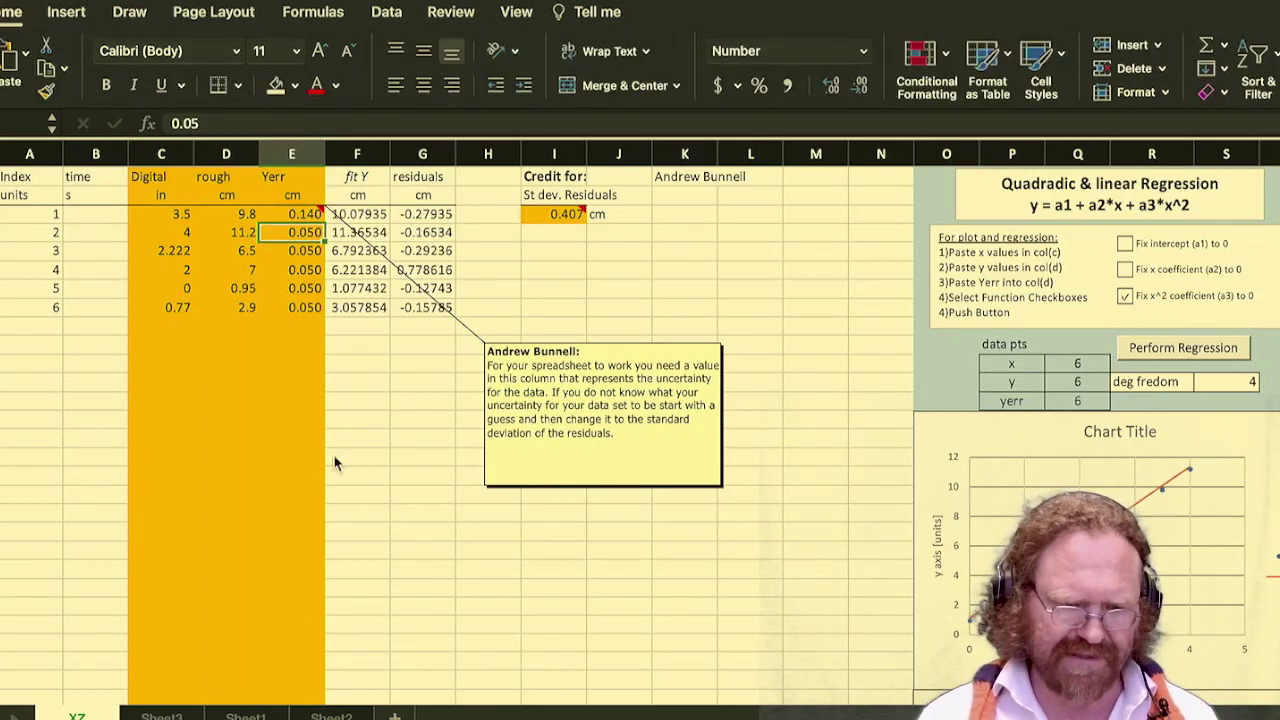
left_click(311, 216)
double_click(323, 221)
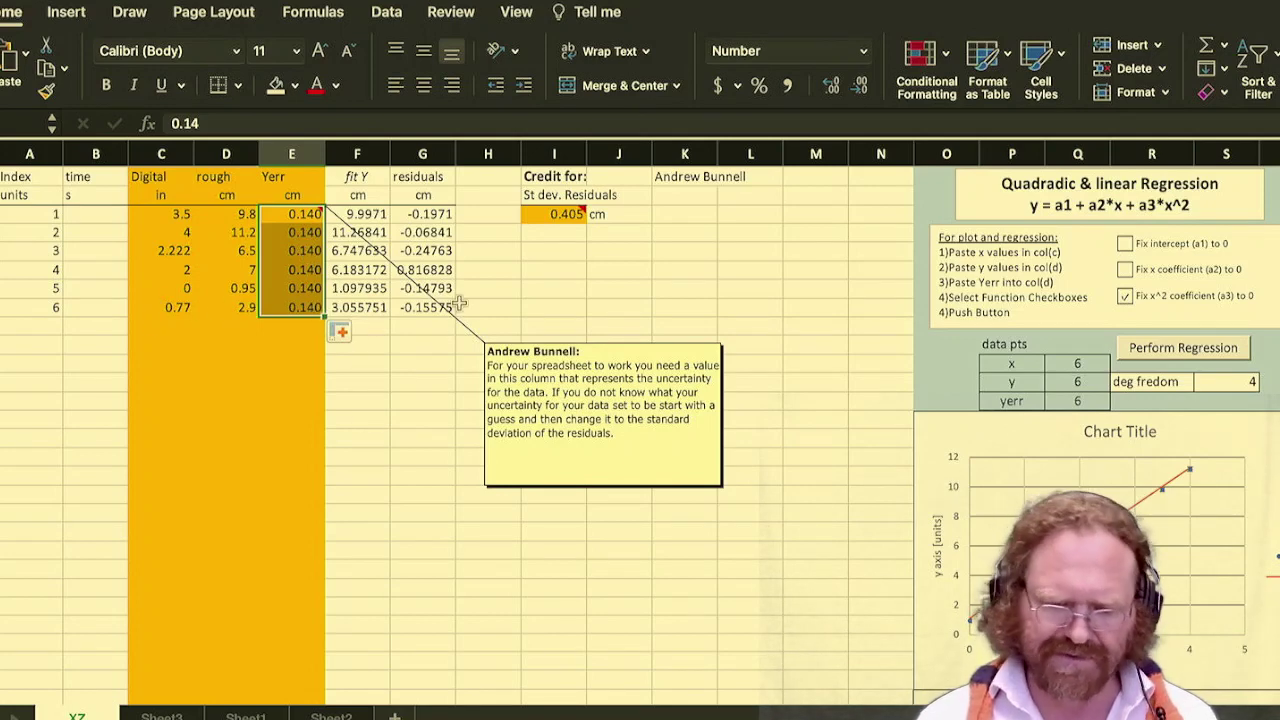
left_click(1184, 358)
- Inspect row 4 (Digital 2, rough 7 cm) as the outlier with residual 0.816828
scroll(1172, 555, "down", 10)
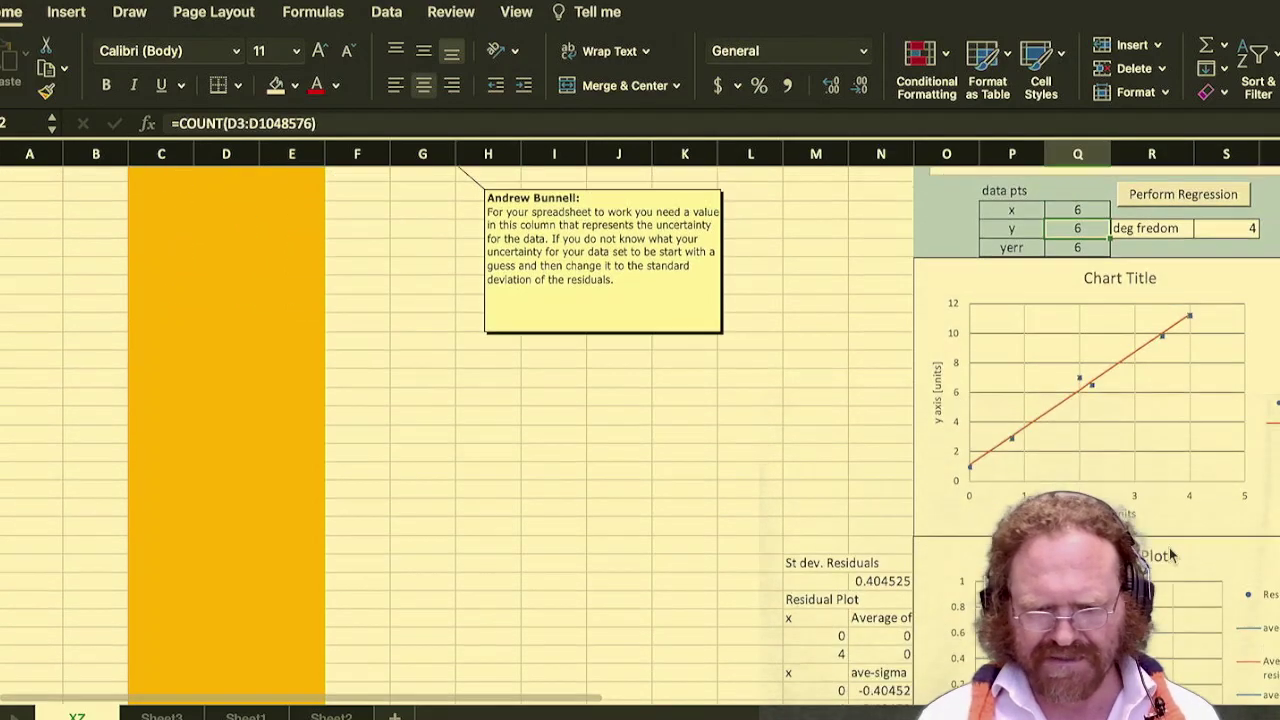
scroll(1172, 555, "up", 4)
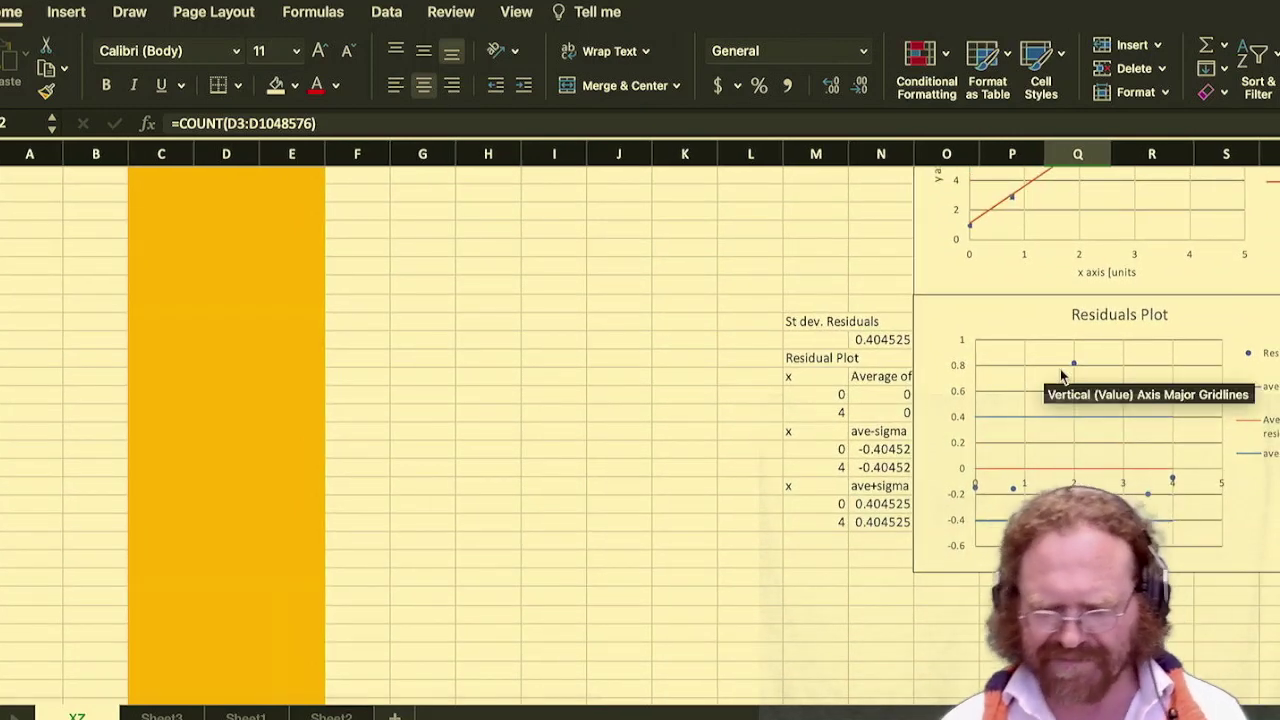
mouse_move(1076, 367)
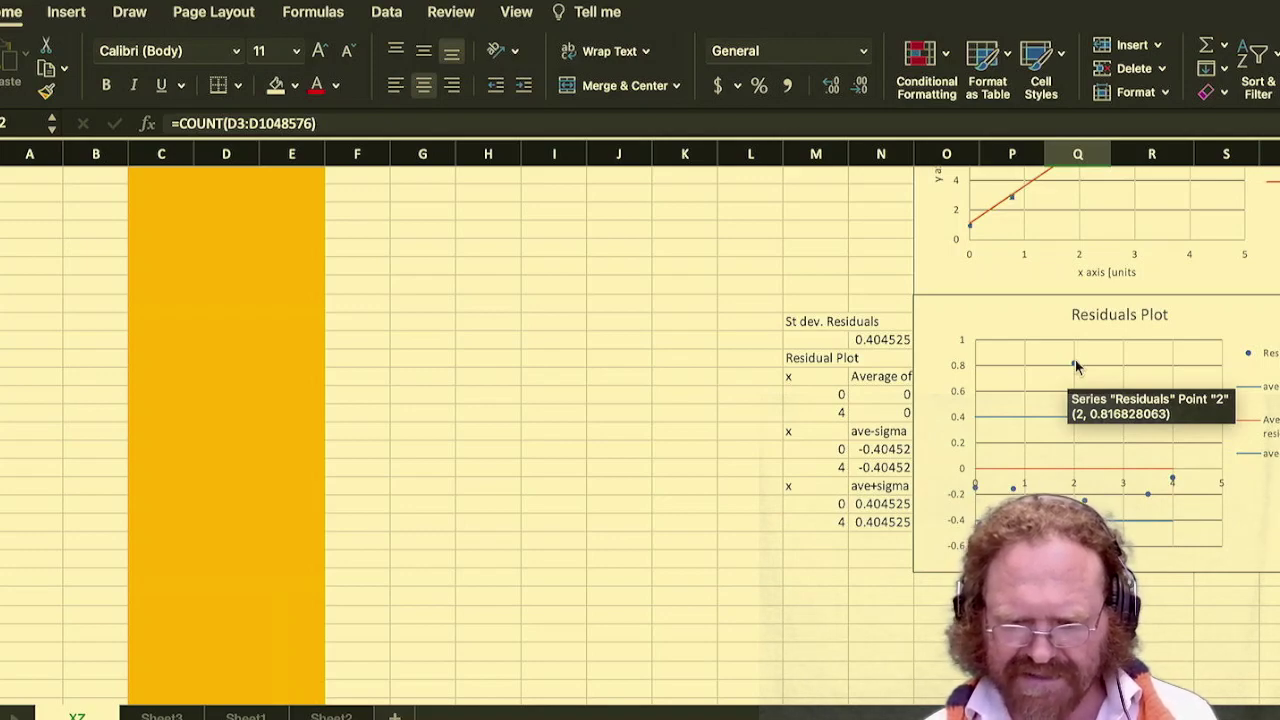
scroll(710, 340, "up", 15)
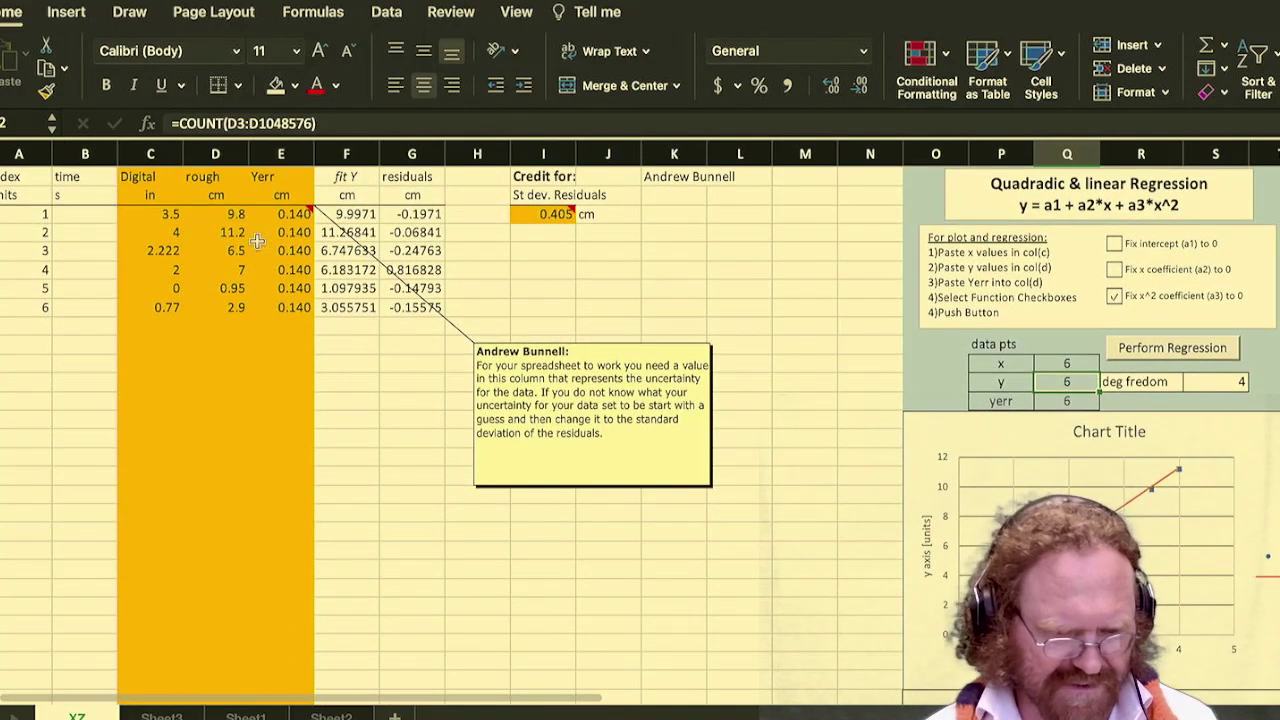
right_click(157, 268)
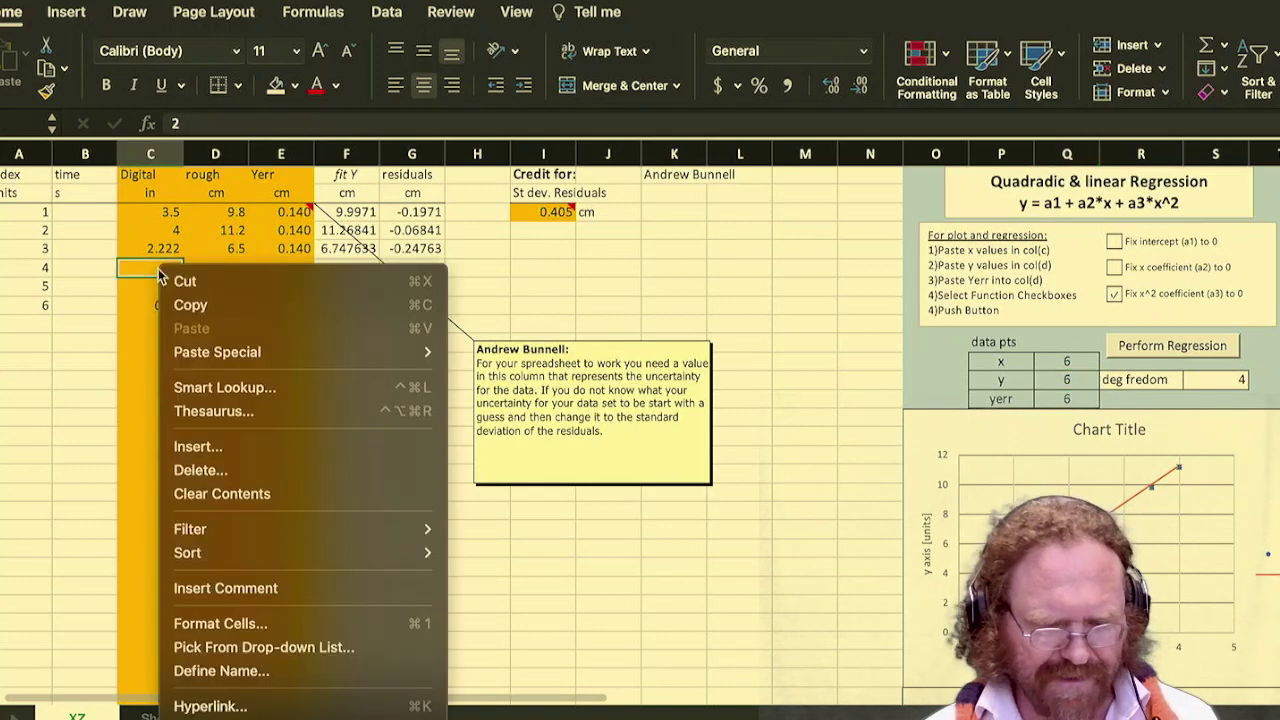
left_click(619, 305)
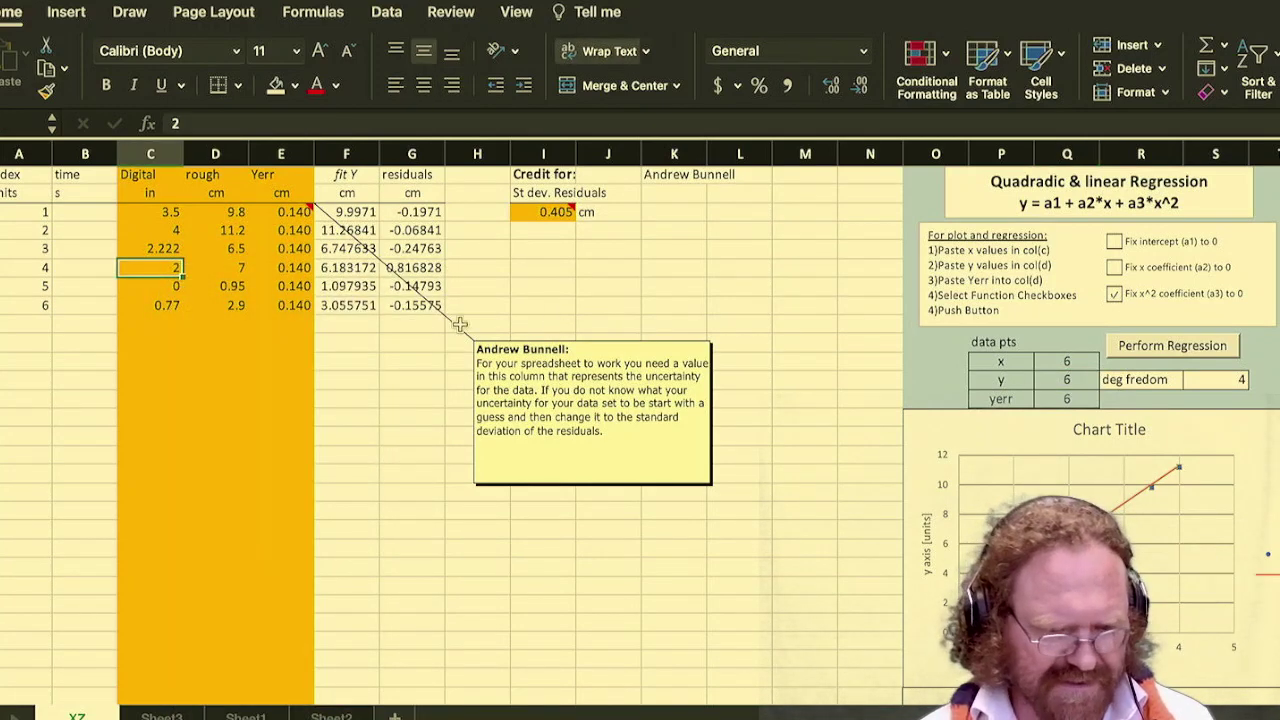
left_click(228, 268)
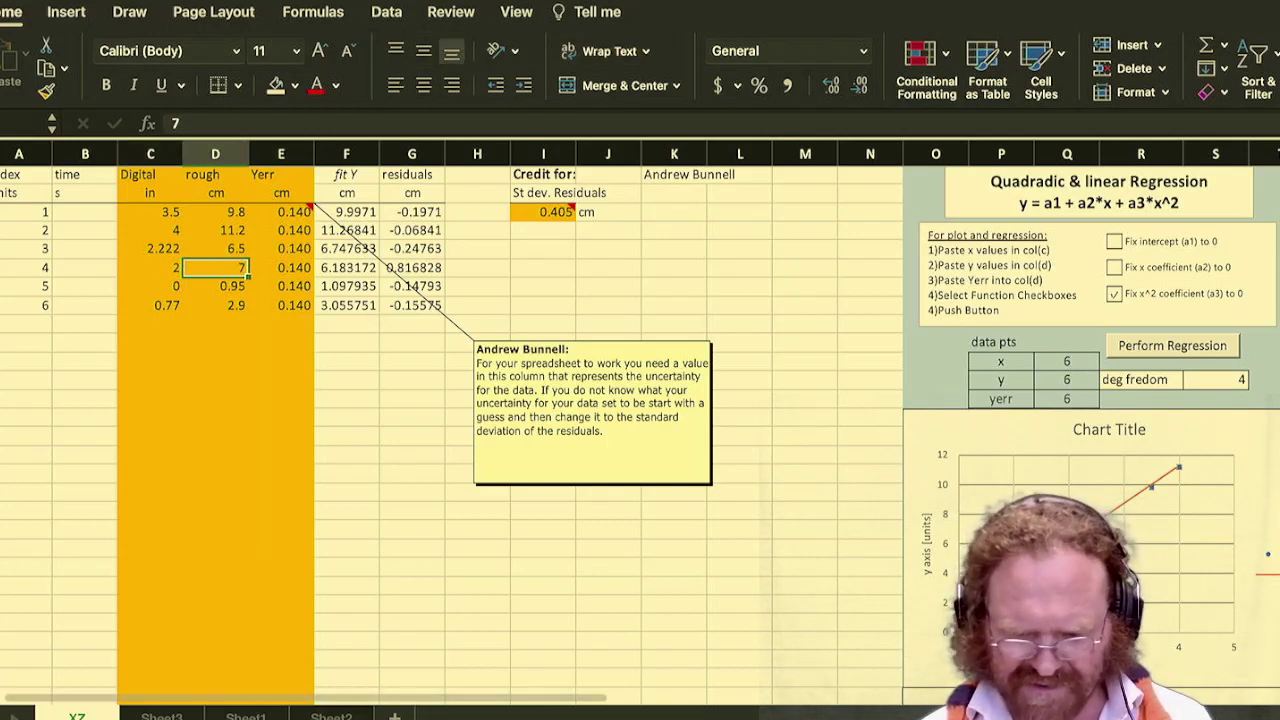
- Change the simulation's Digital Readout from 2.222 to 2 and show the bar in side view
key("super+Tab")
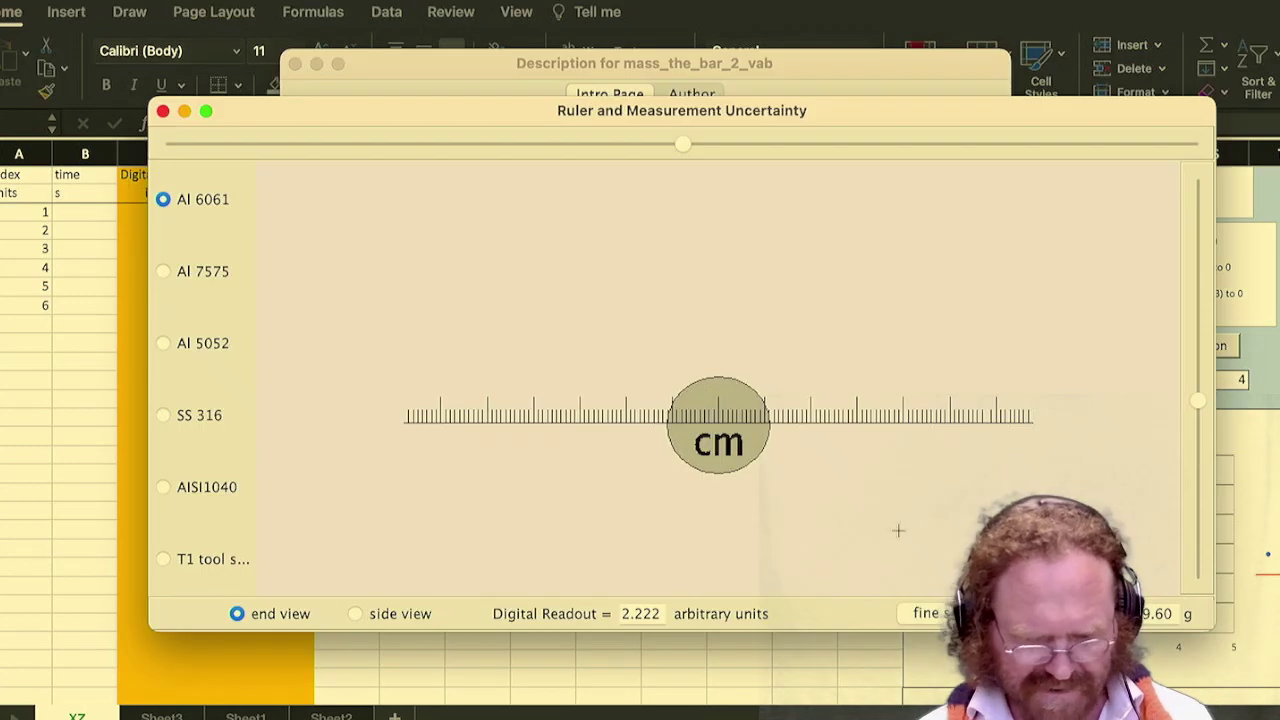
left_click(658, 616)
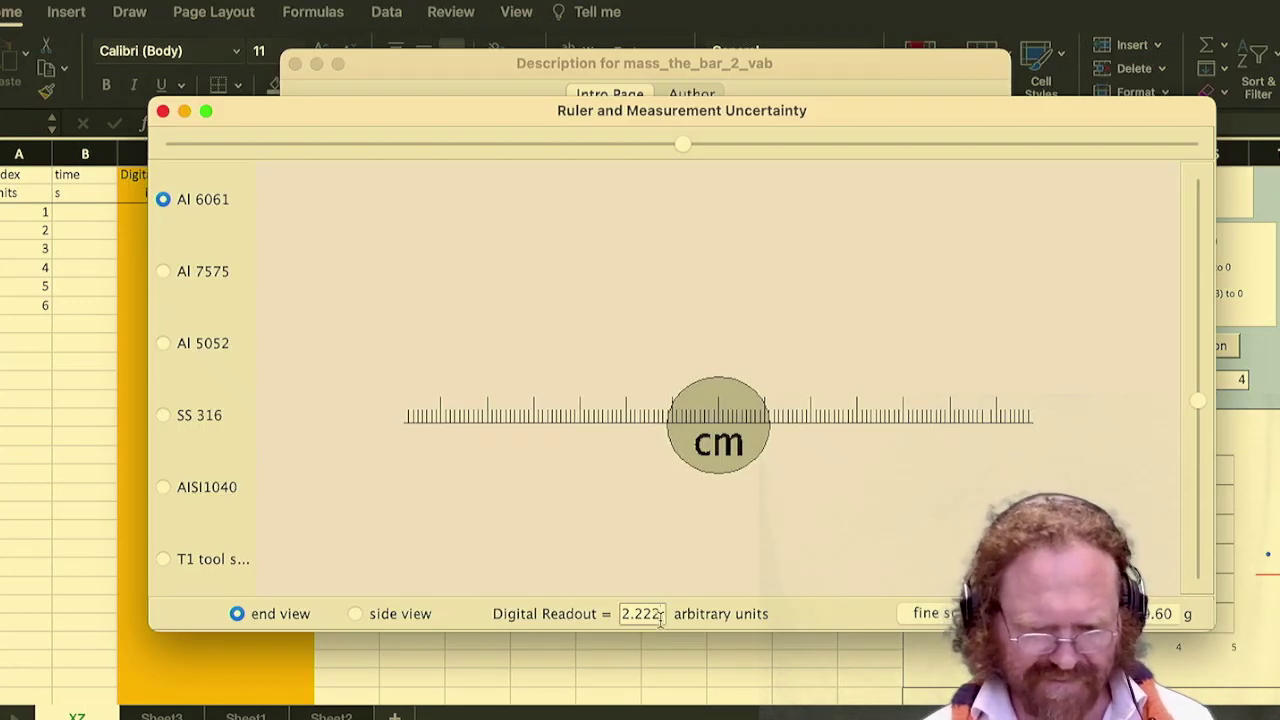
double_click(660, 617)
key("super+x")
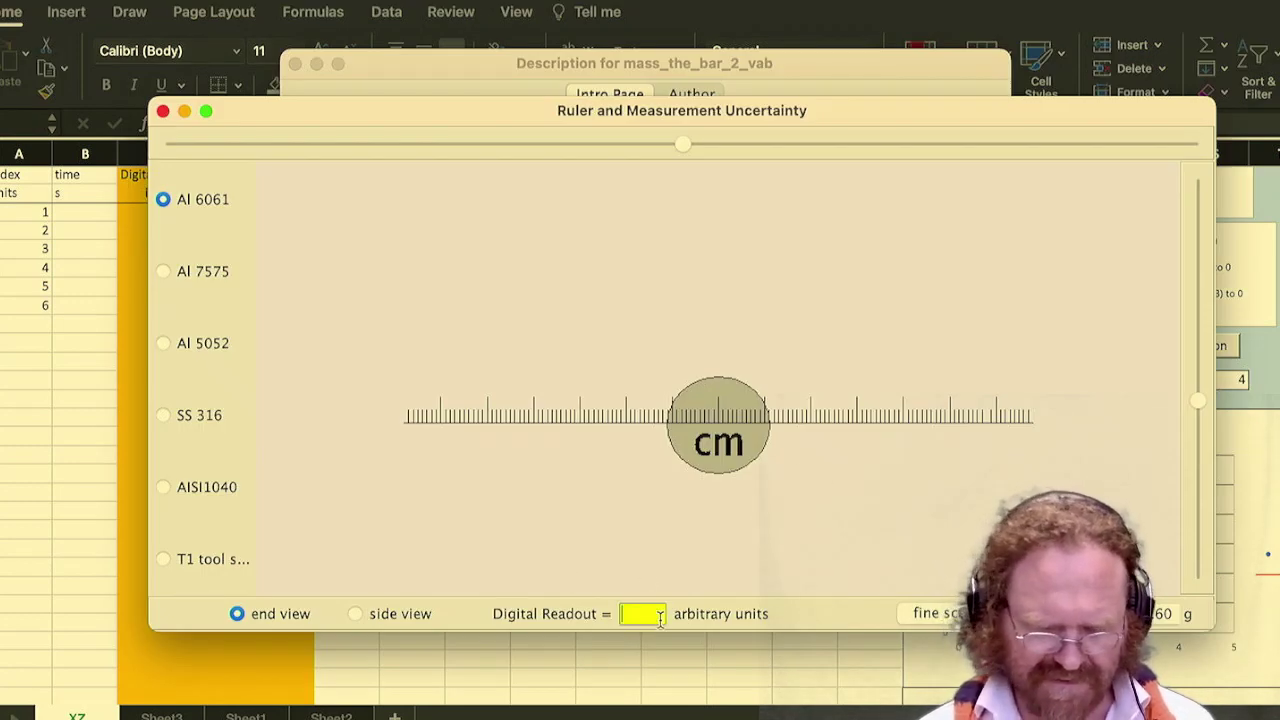
key("Return")
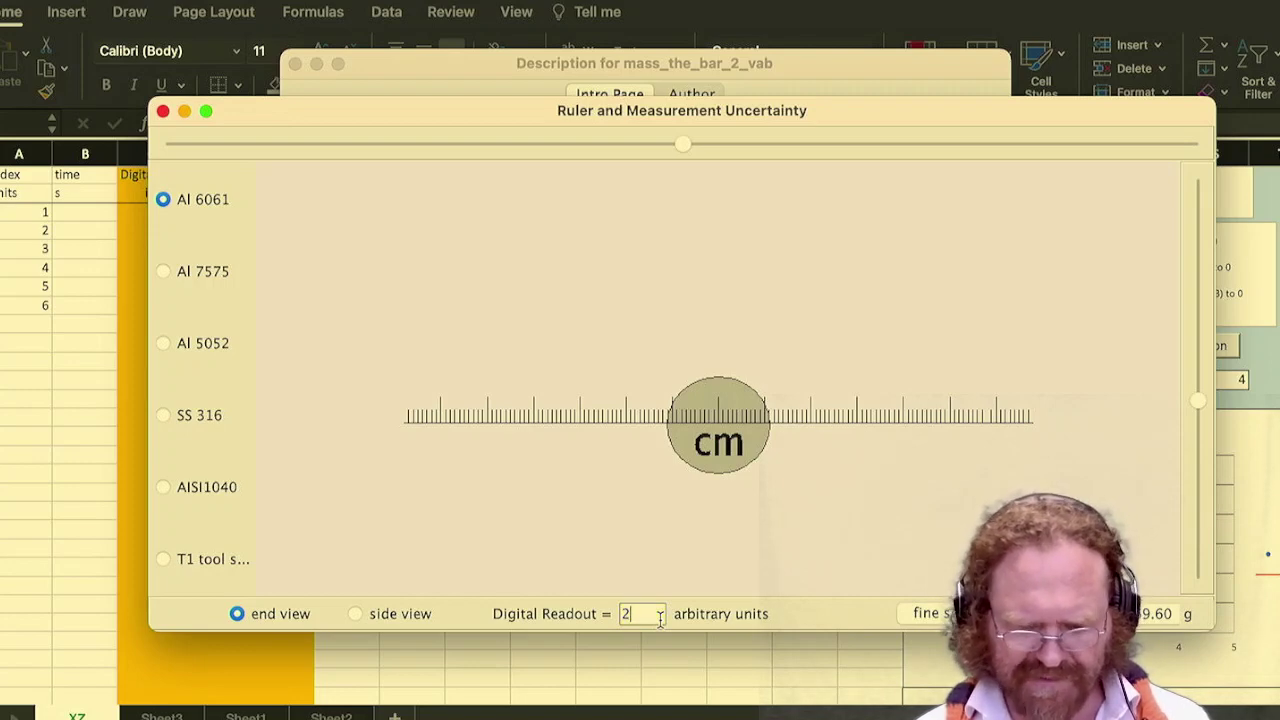
left_click(386, 617)
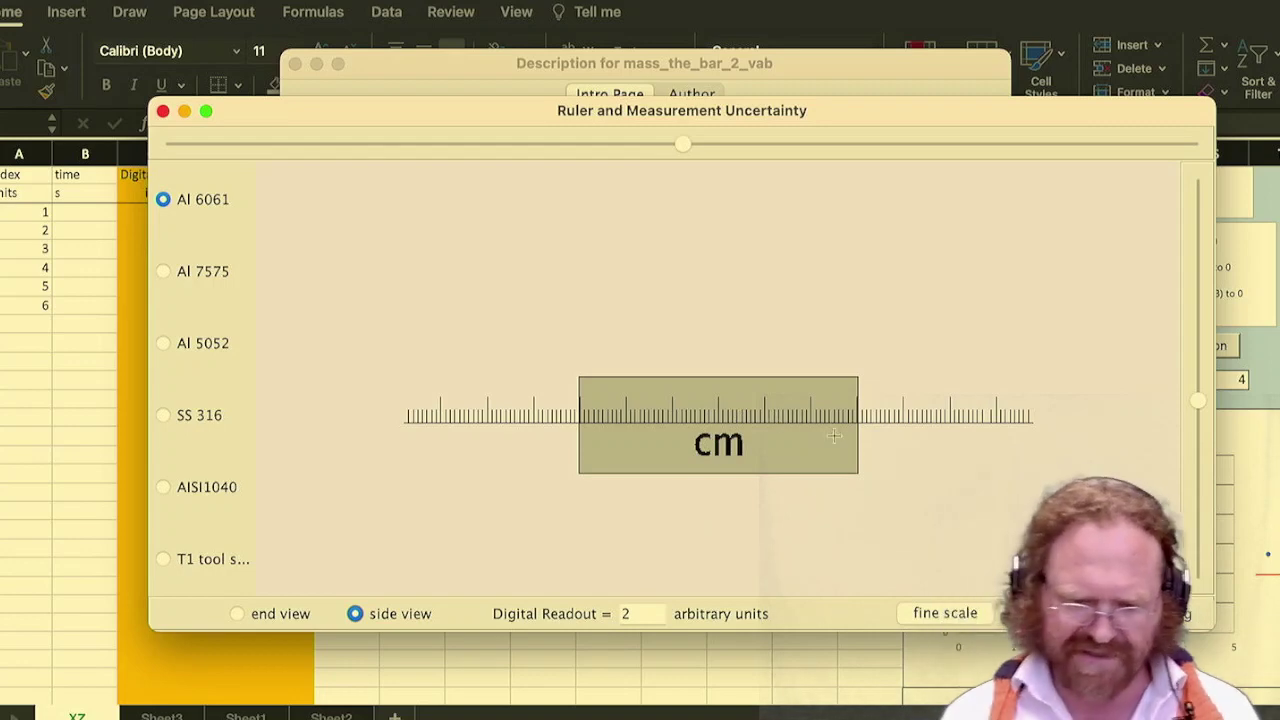
- Change the length to 6 cm in XZ cell D4 and in Sheet1 cells B7 and C7
left_click(705, 684)
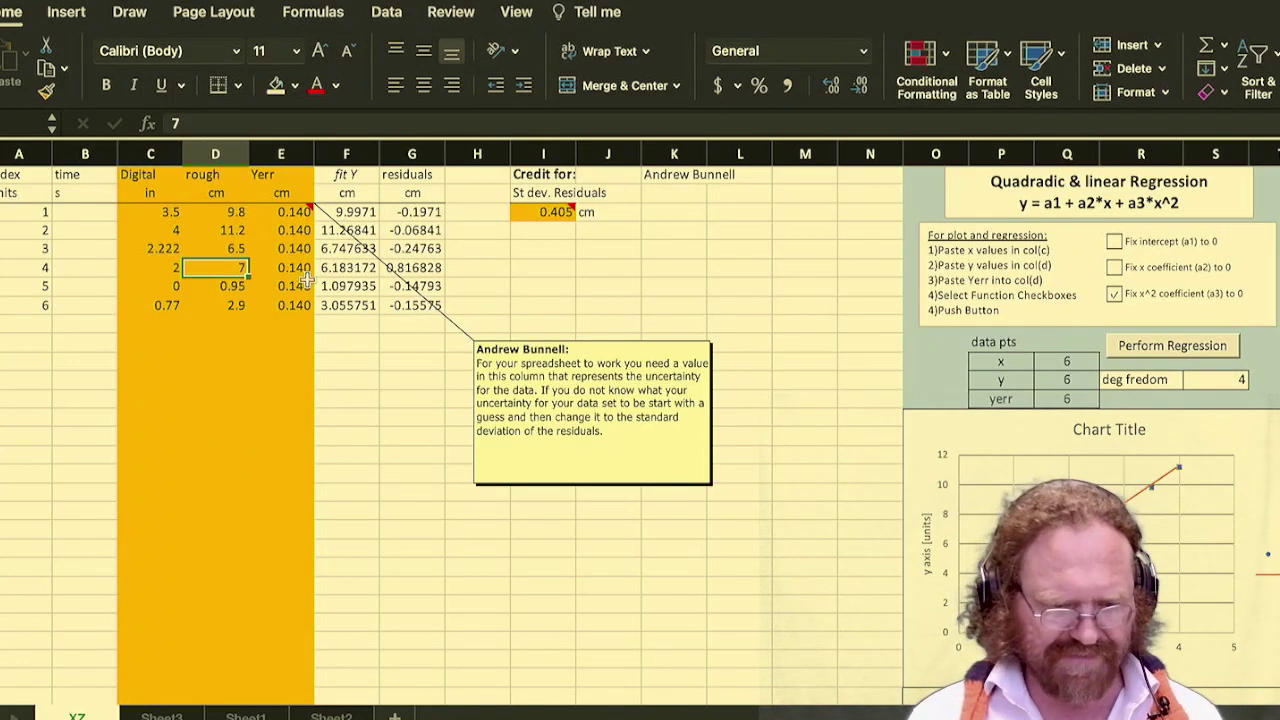
key("BackSpace")
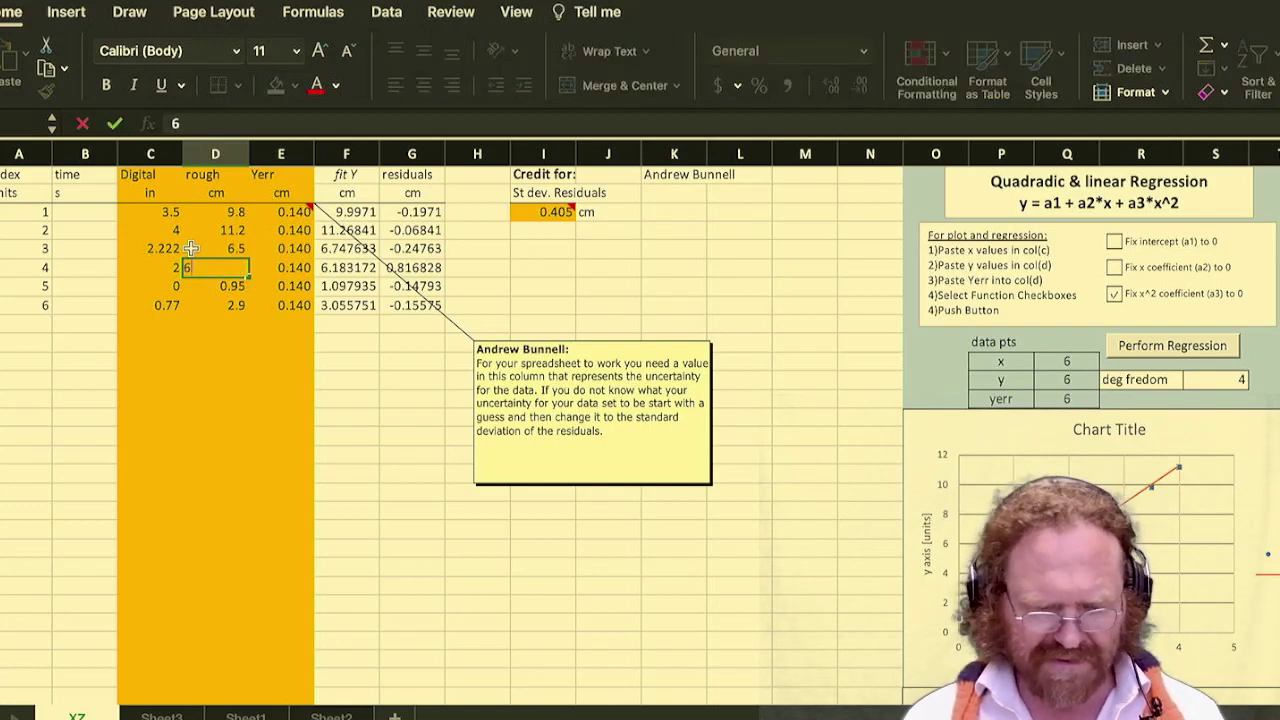
left_click(363, 497)
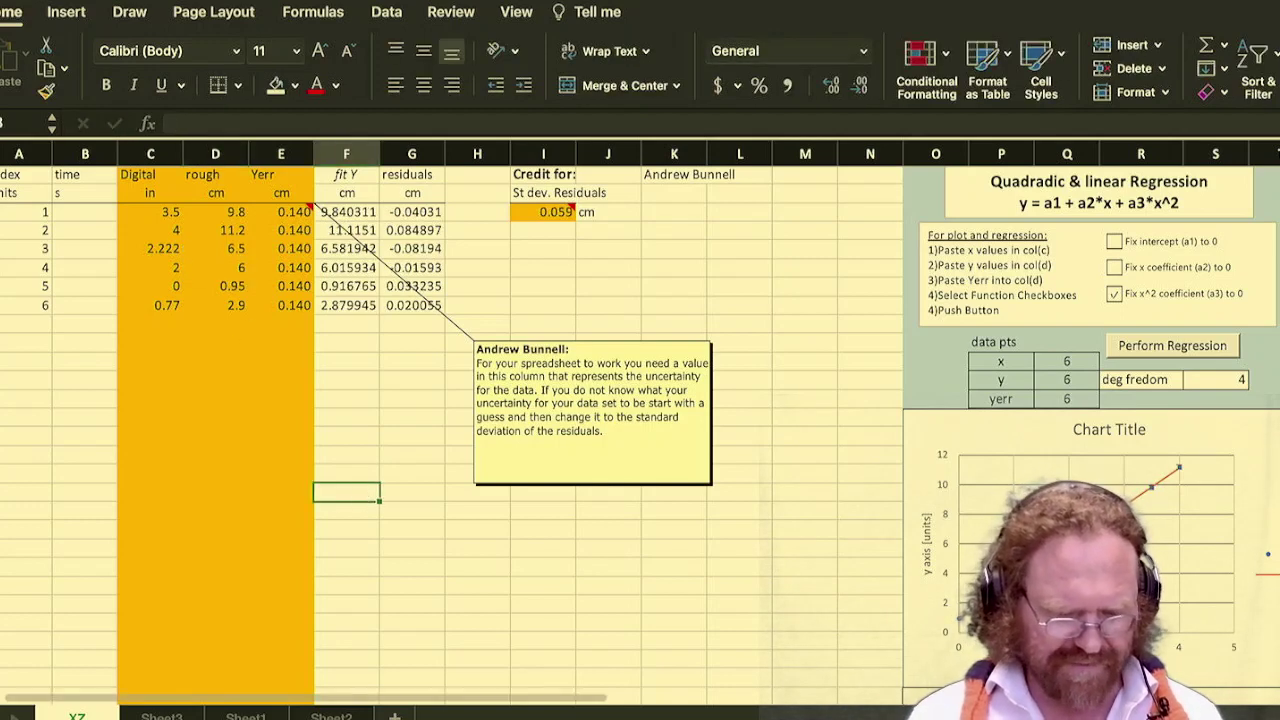
left_click(250, 716)
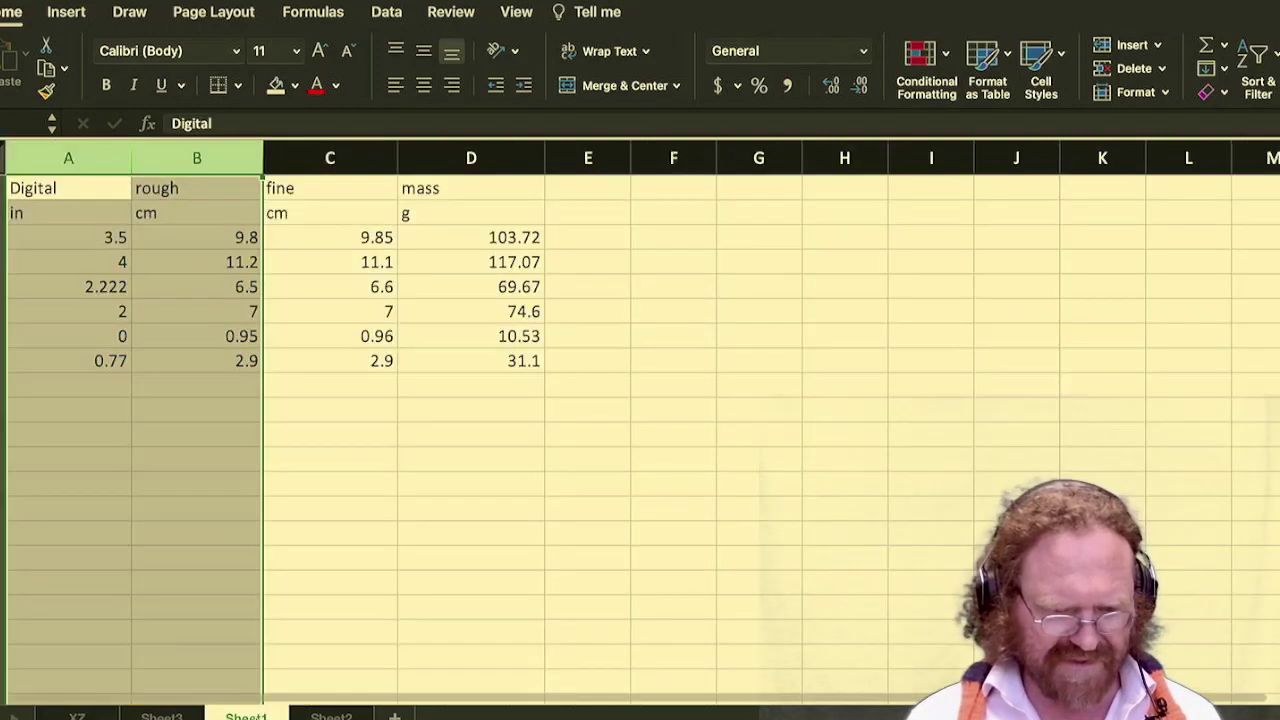
left_click(228, 311)
type("6")
left_click(363, 311)
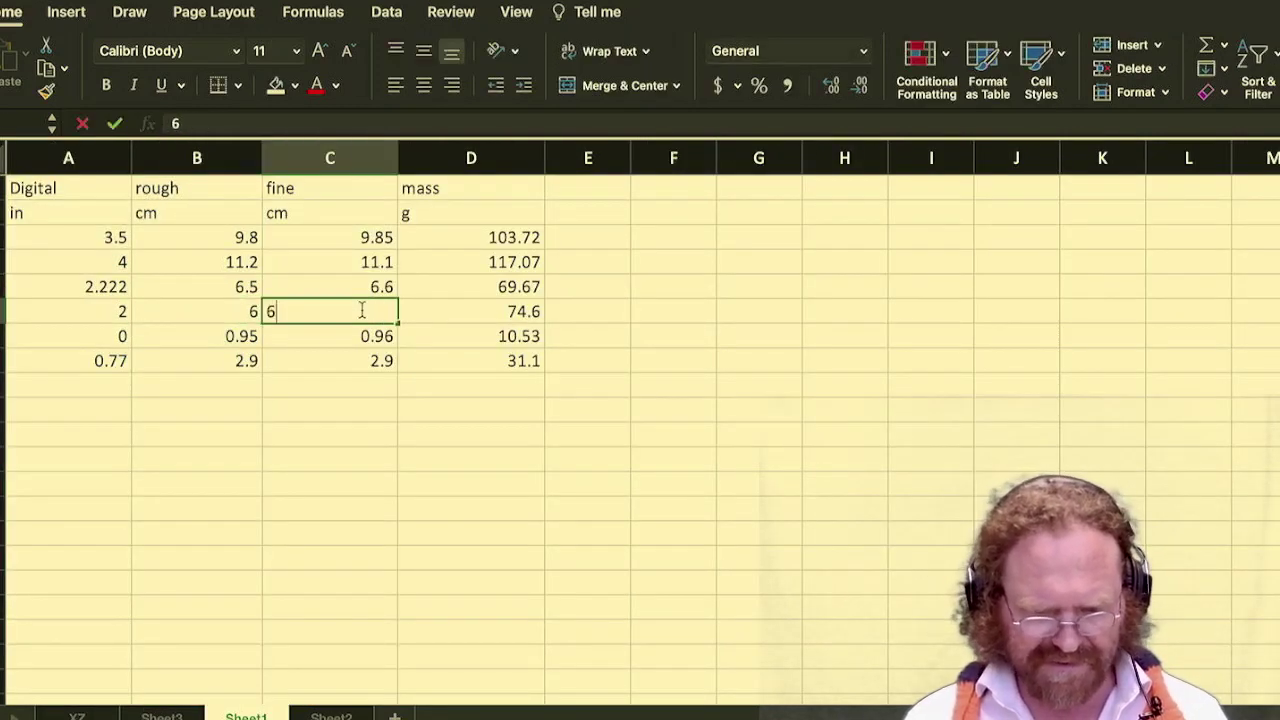
type("6")
key("Return")
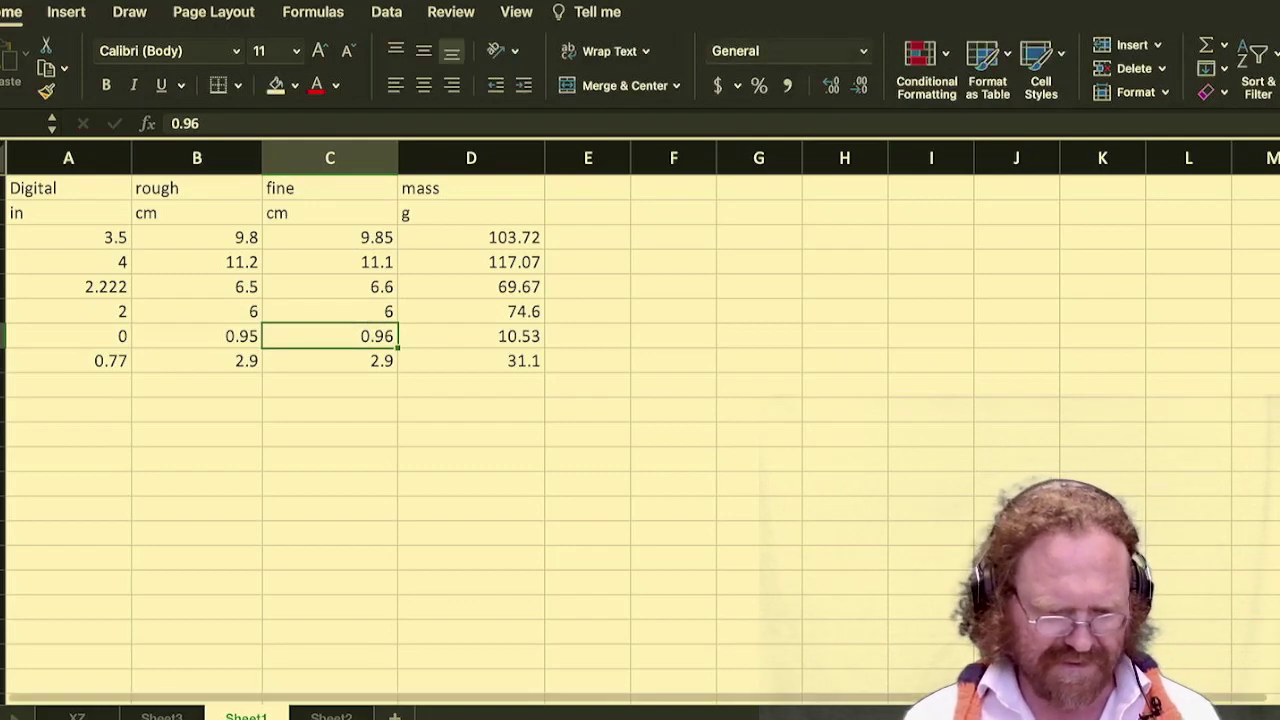
- Review the rerun XZ regression: intercept 0.917 ± 0.102, slope 2.5496 ± 0.0408, residual spread 0.0588
left_click(160, 716)
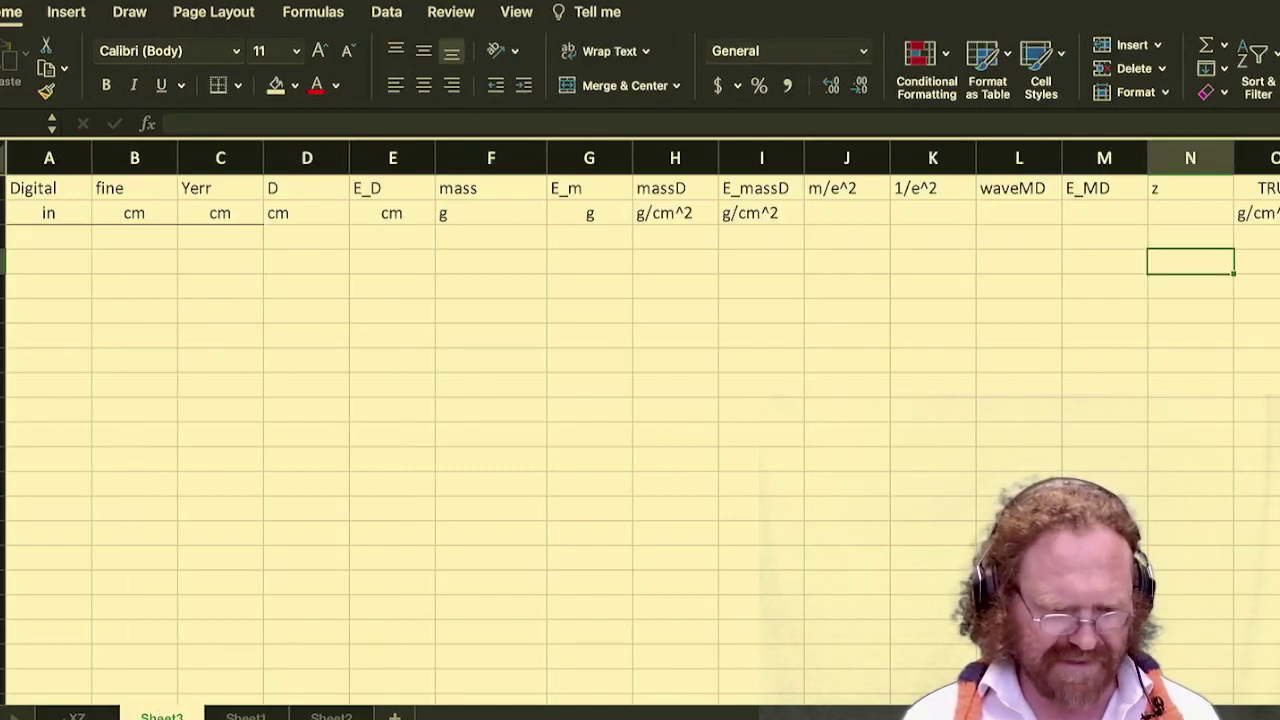
left_click(75, 716)
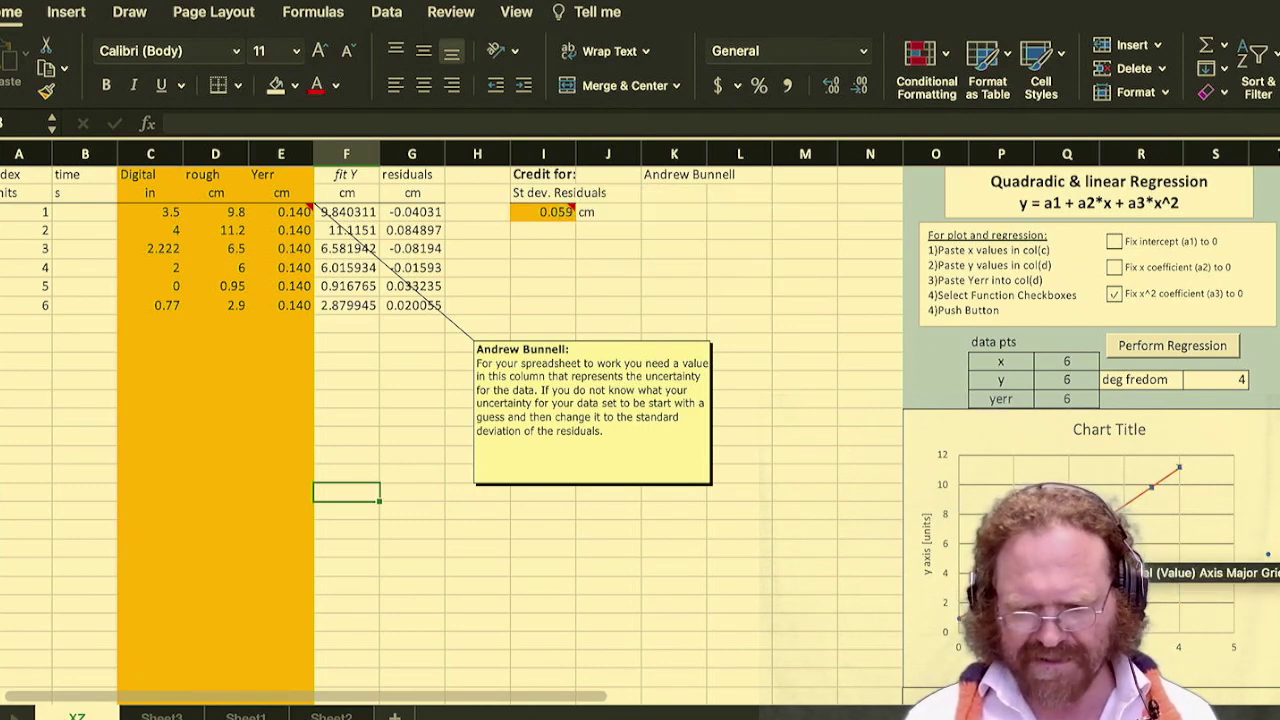
scroll(807, 645, "down", 6)
scroll(807, 645, "down", 4)
scroll(807, 645, "right", 1)
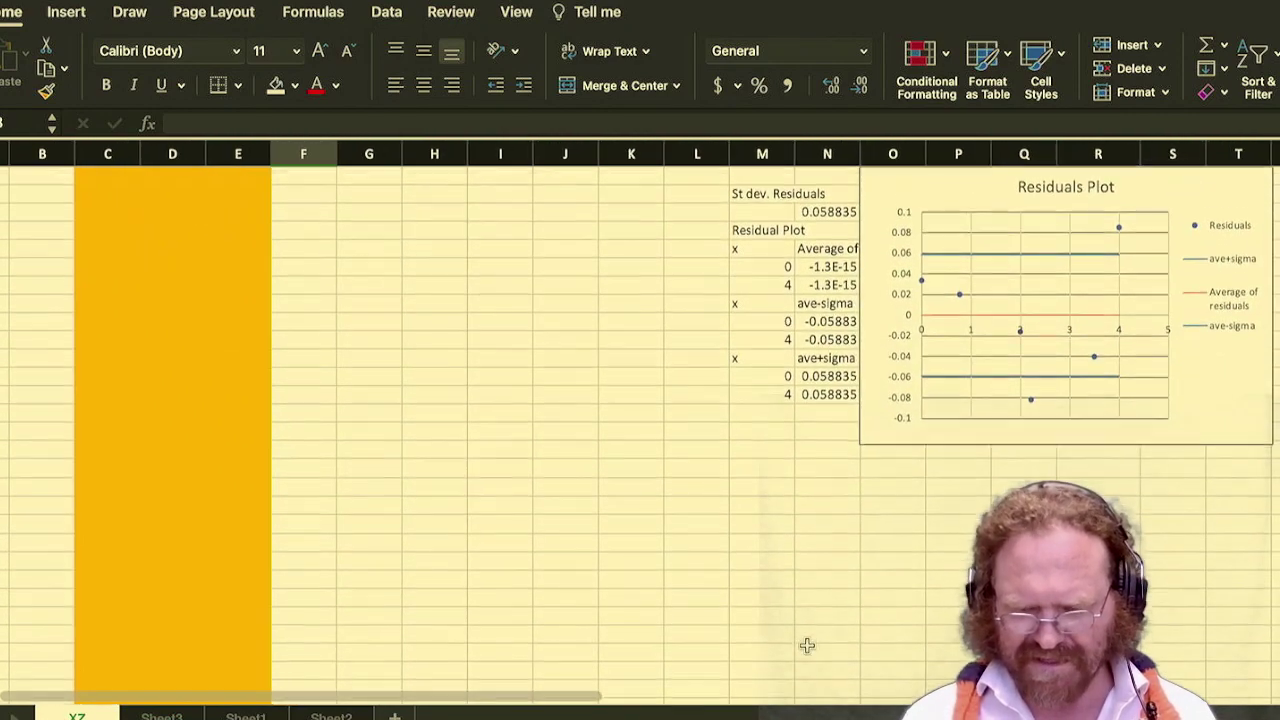
mouse_move(1159, 330)
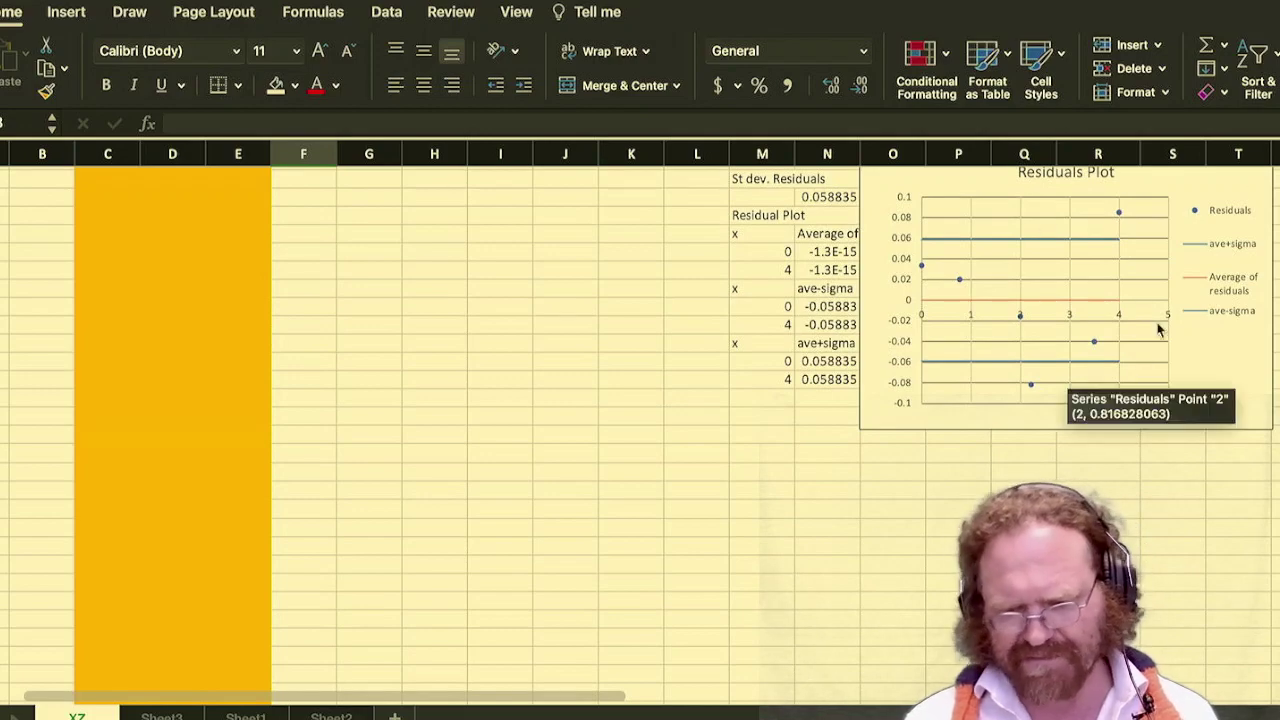
scroll(1171, 534, "up", 4)
scroll(1171, 534, "right", 2)
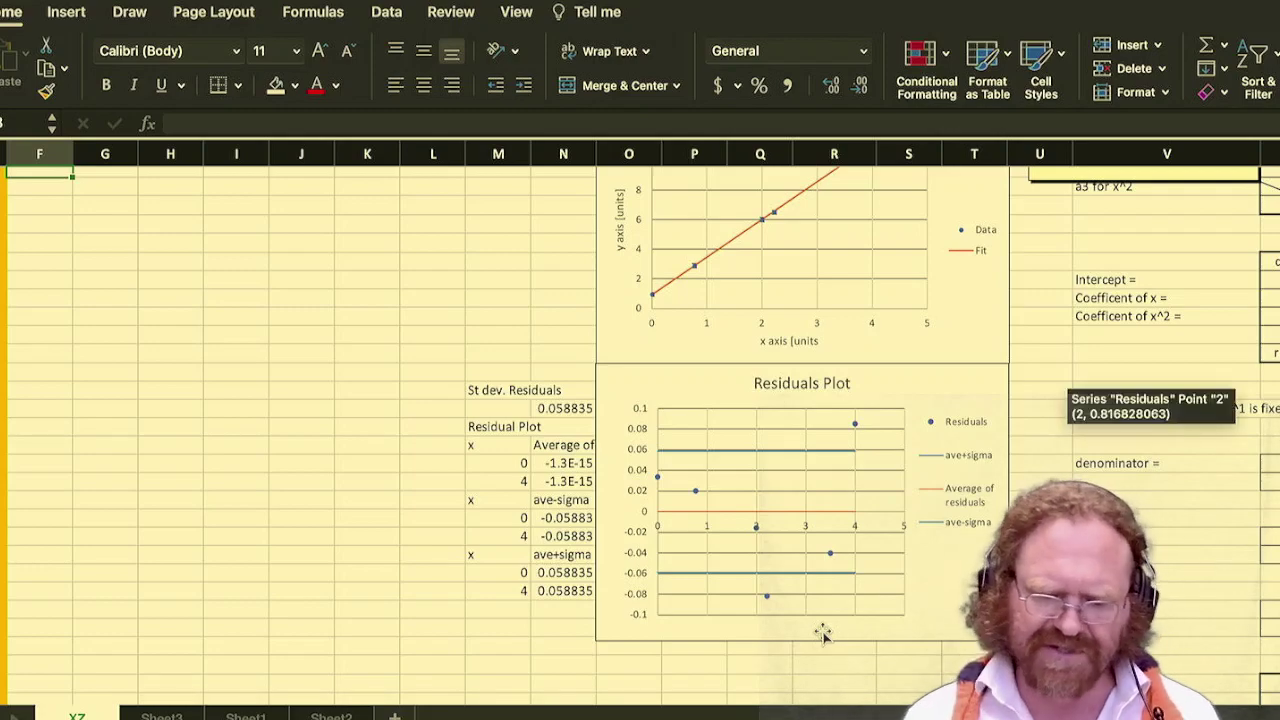
scroll(1098, 437, "up", 5)
scroll(1098, 437, "right", 3)
scroll(1098, 437, "right", 2)
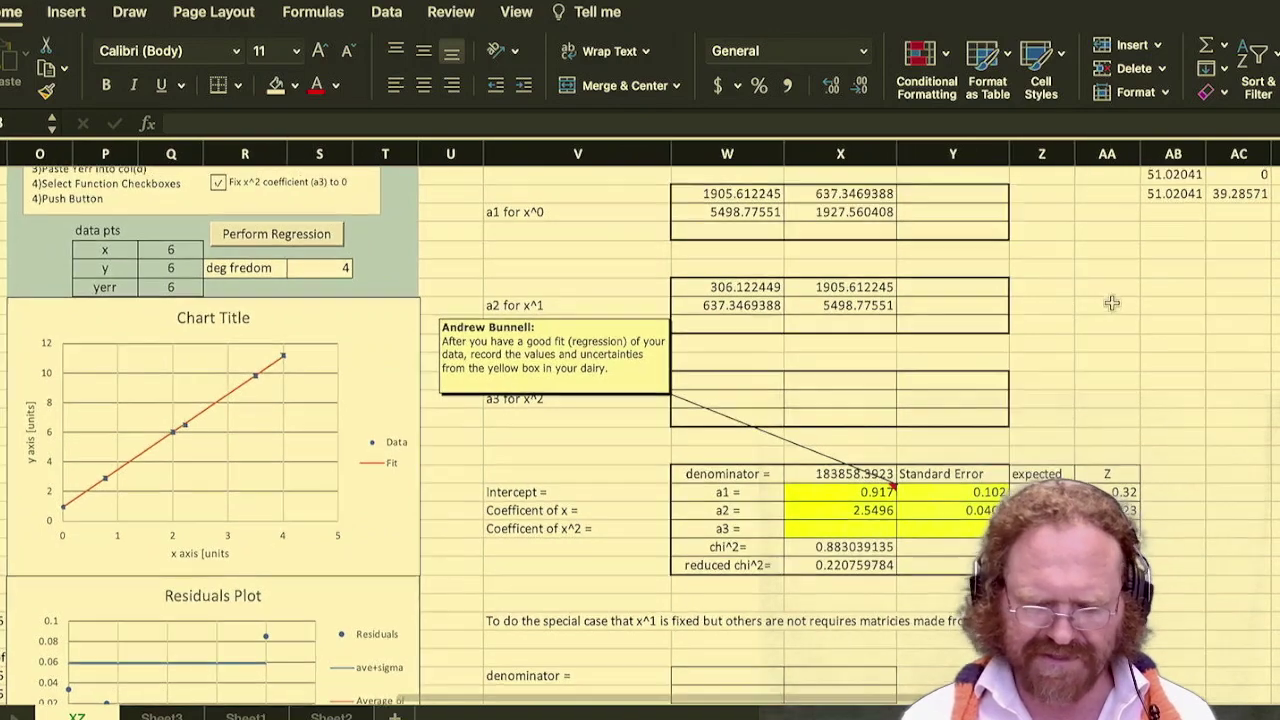
scroll(812, 360, "down", 4)
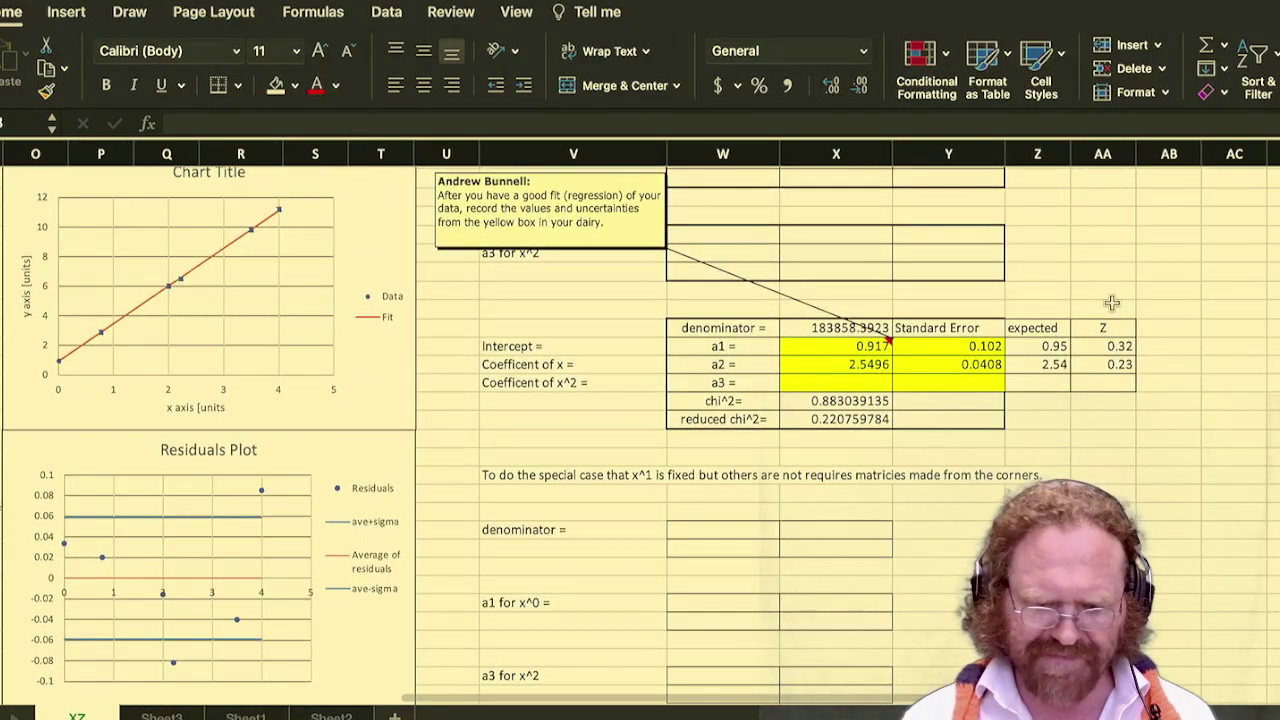
left_click(850, 365)
left_click_drag(904, 354, 960, 345)
left_click(858, 90)
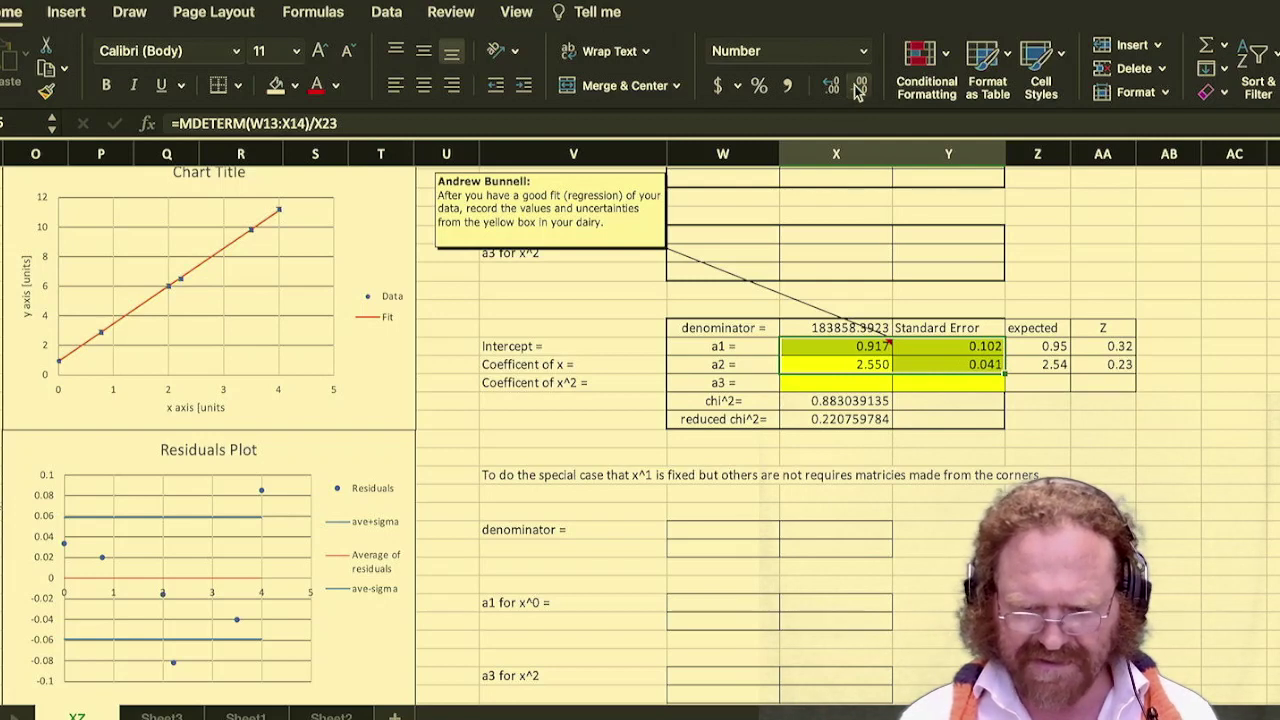
left_click(858, 90)
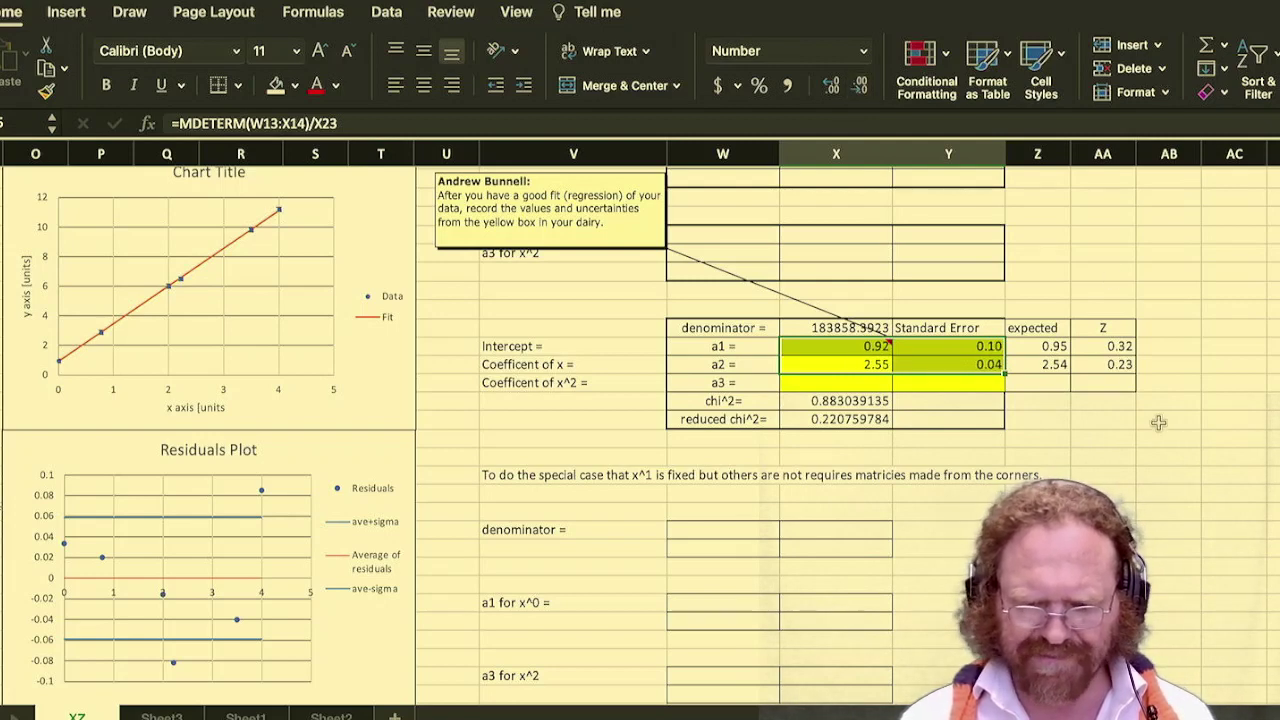
left_click(1172, 392)
left_click(1045, 347)
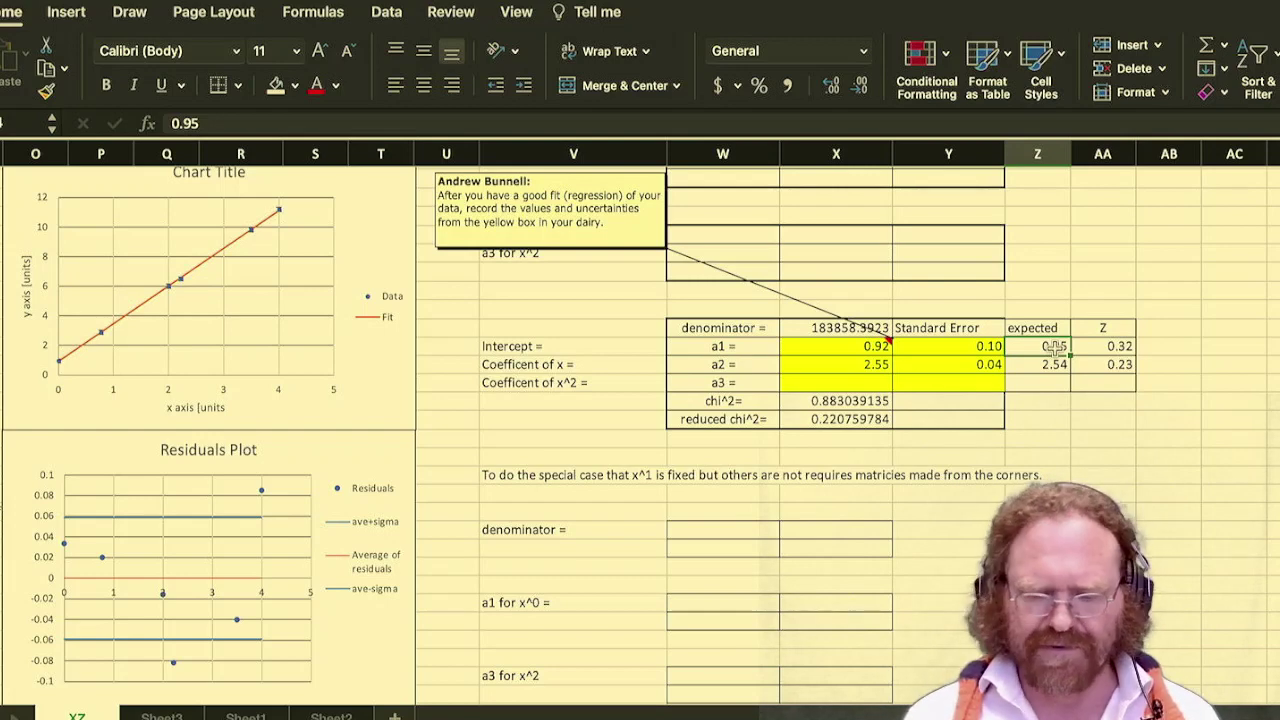
left_click(1058, 365)
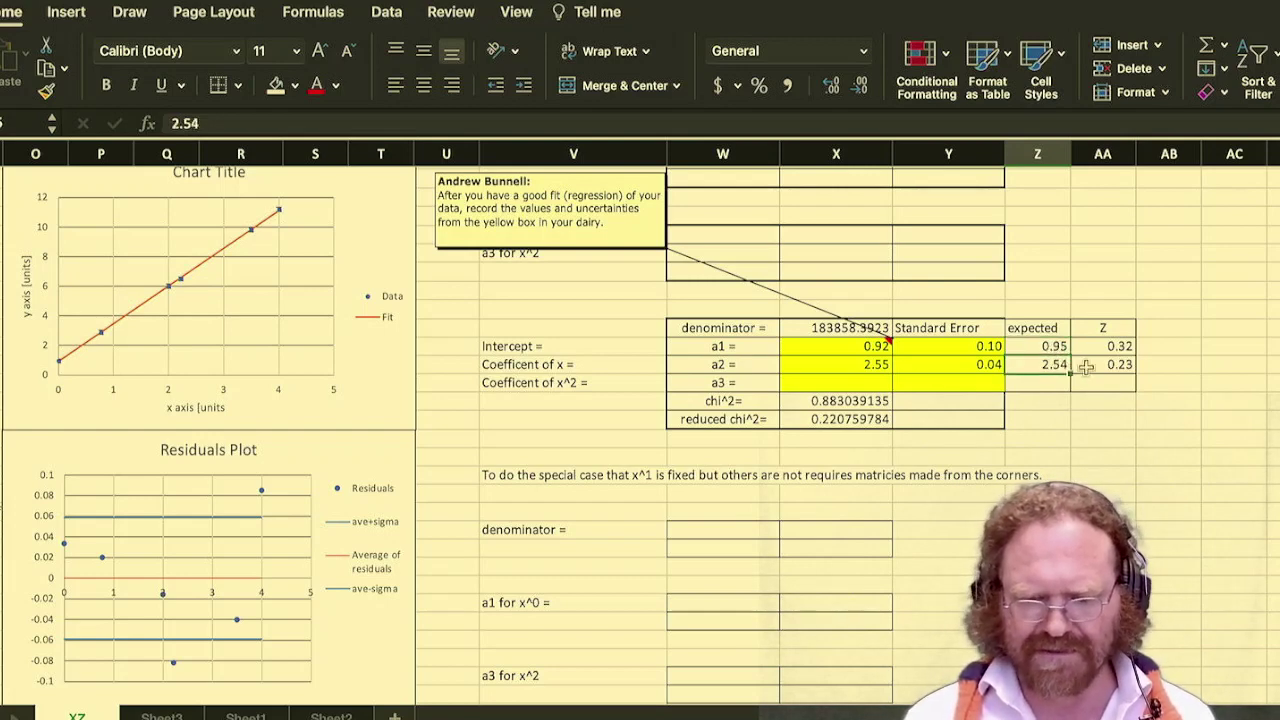
left_click(1127, 346)
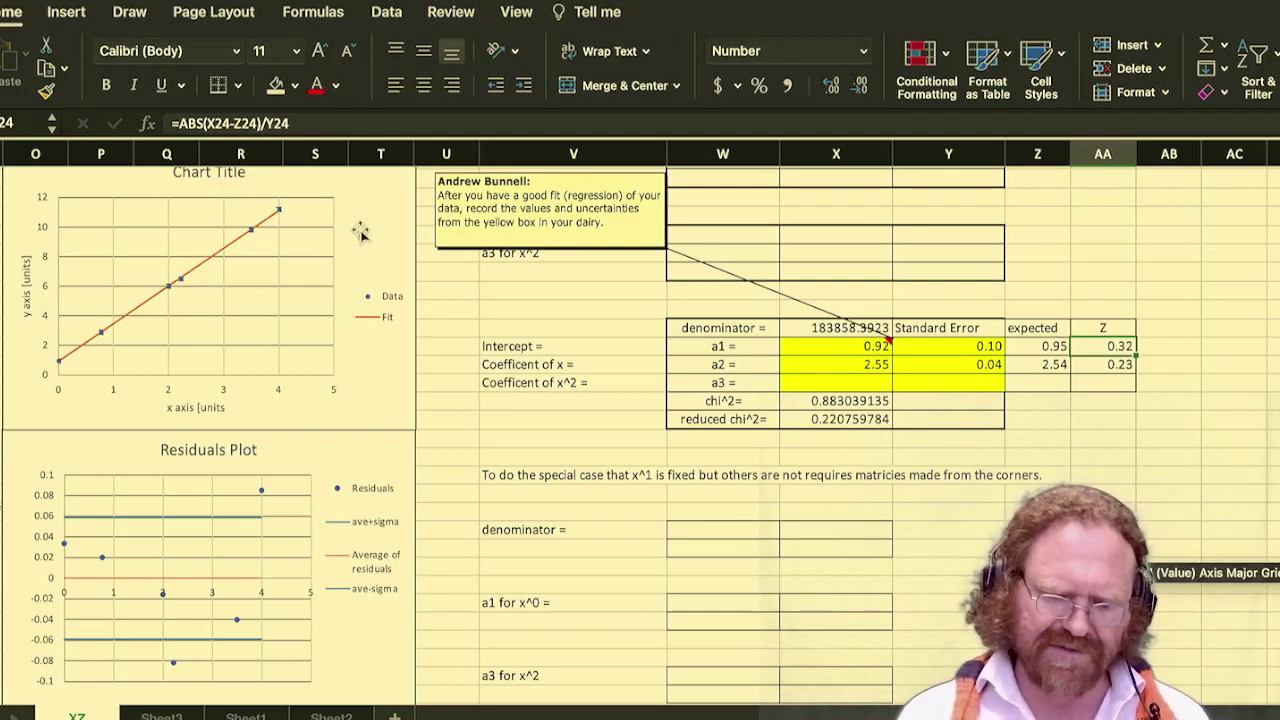
left_click(758, 363)
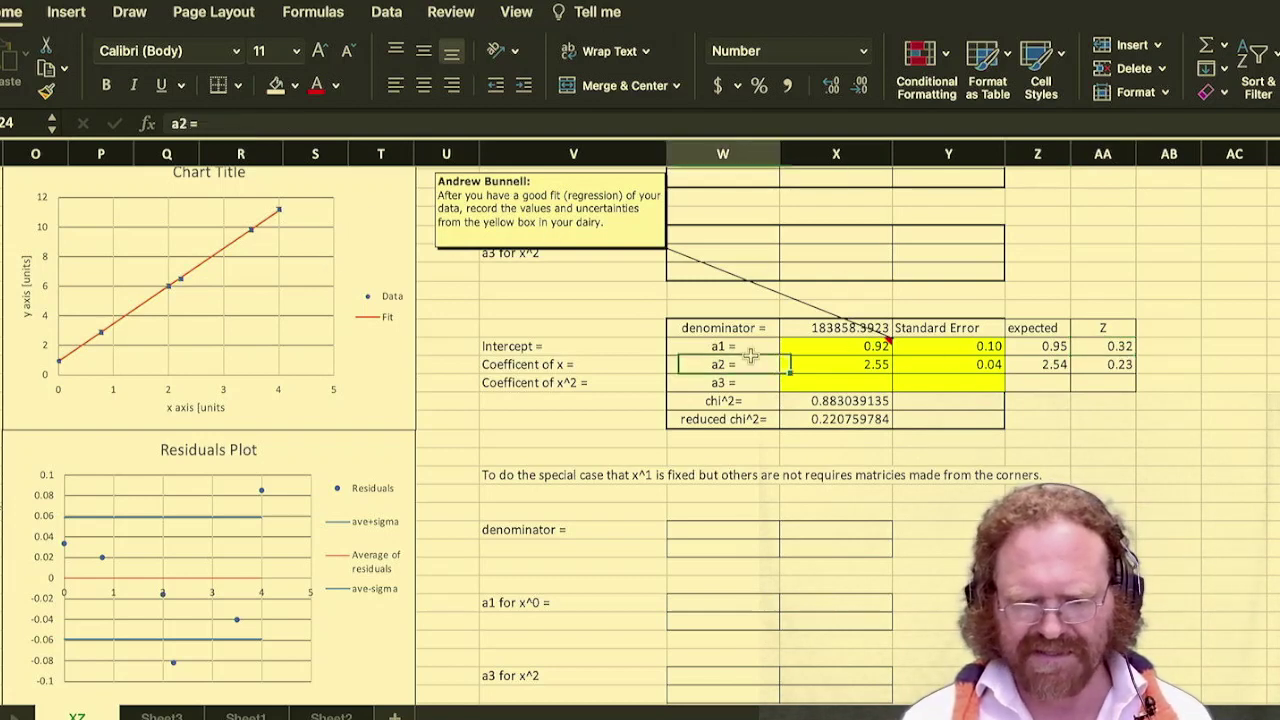
left_click_drag(740, 345, 1120, 364)
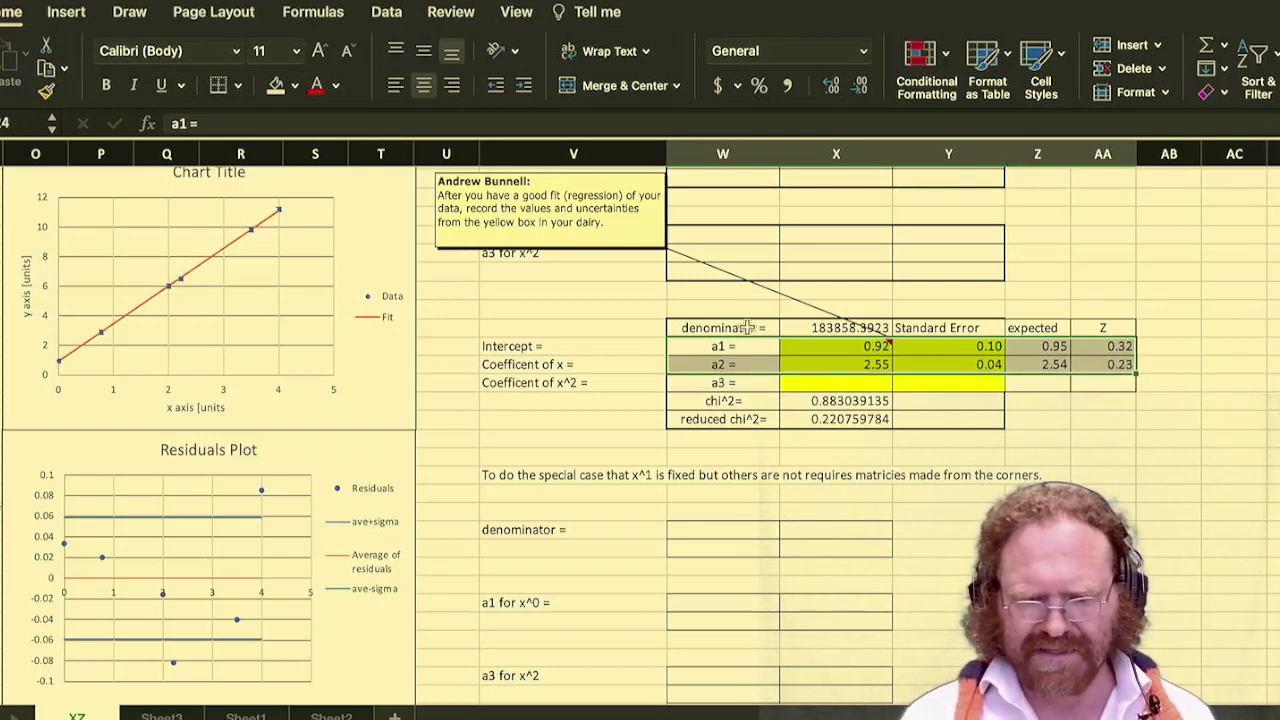
left_click_drag(731, 327, 1095, 371)
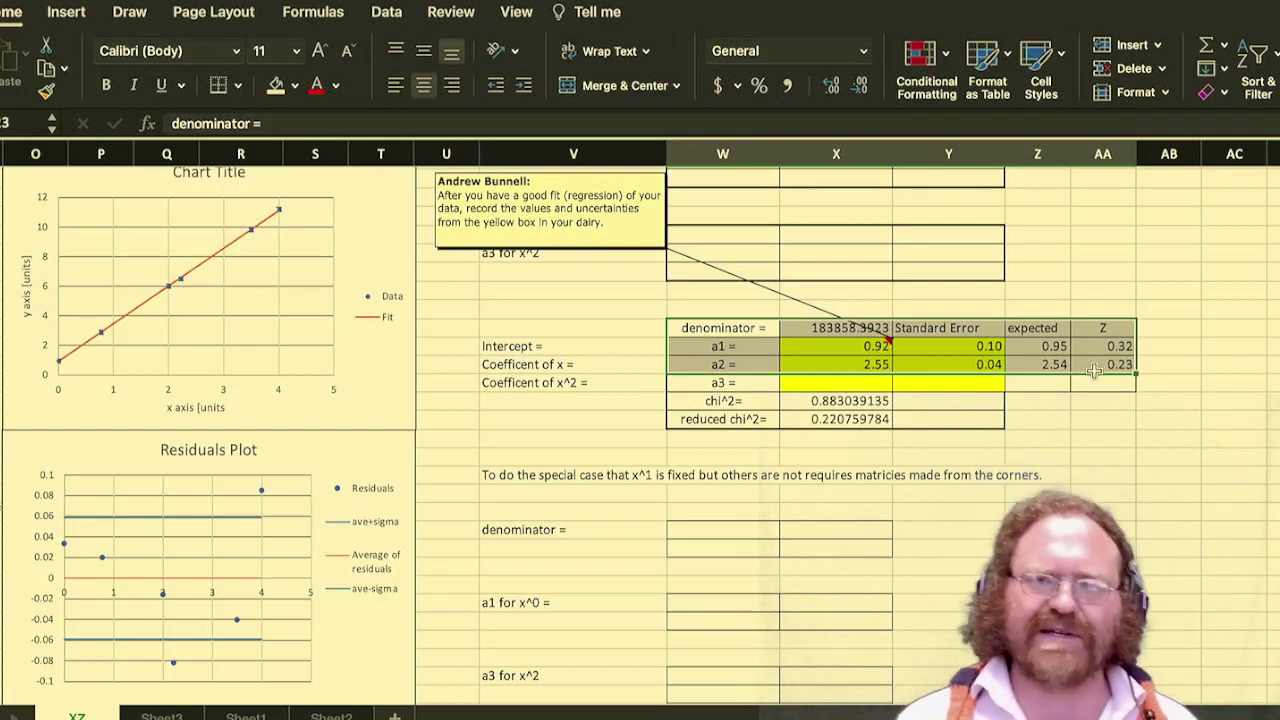
left_click(540, 438)
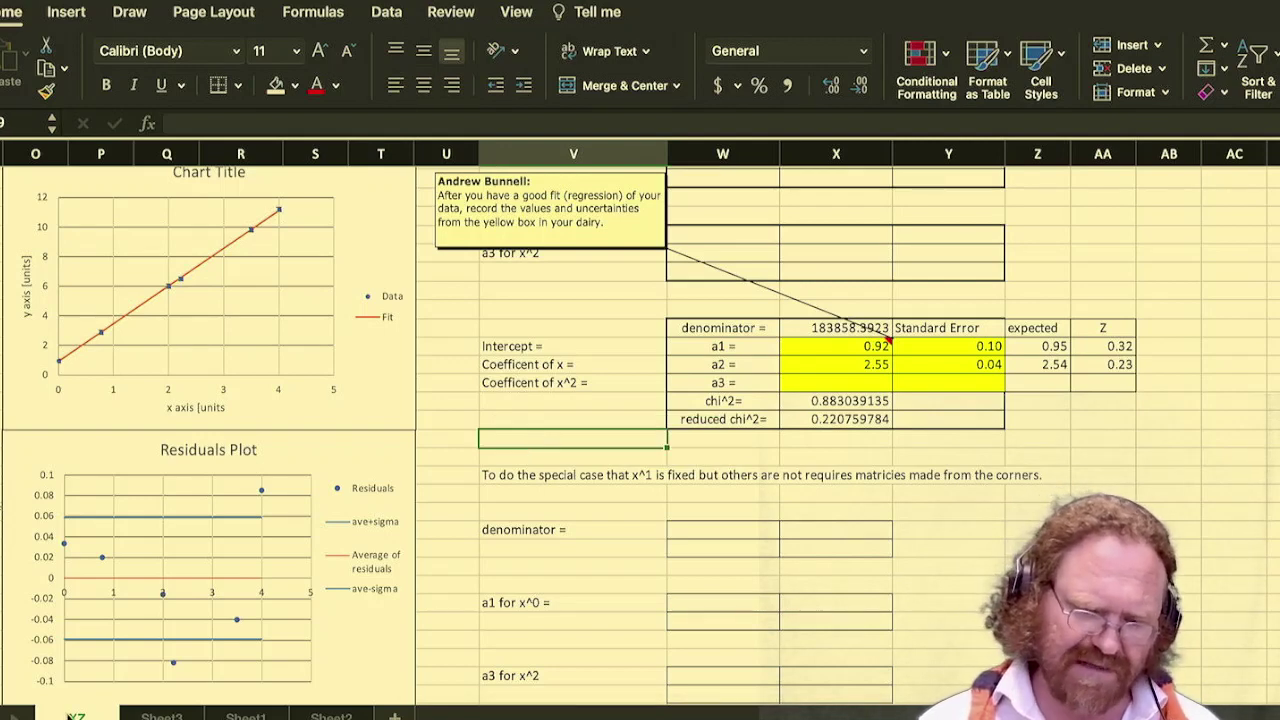
scroll(286, 567, "left", 10)
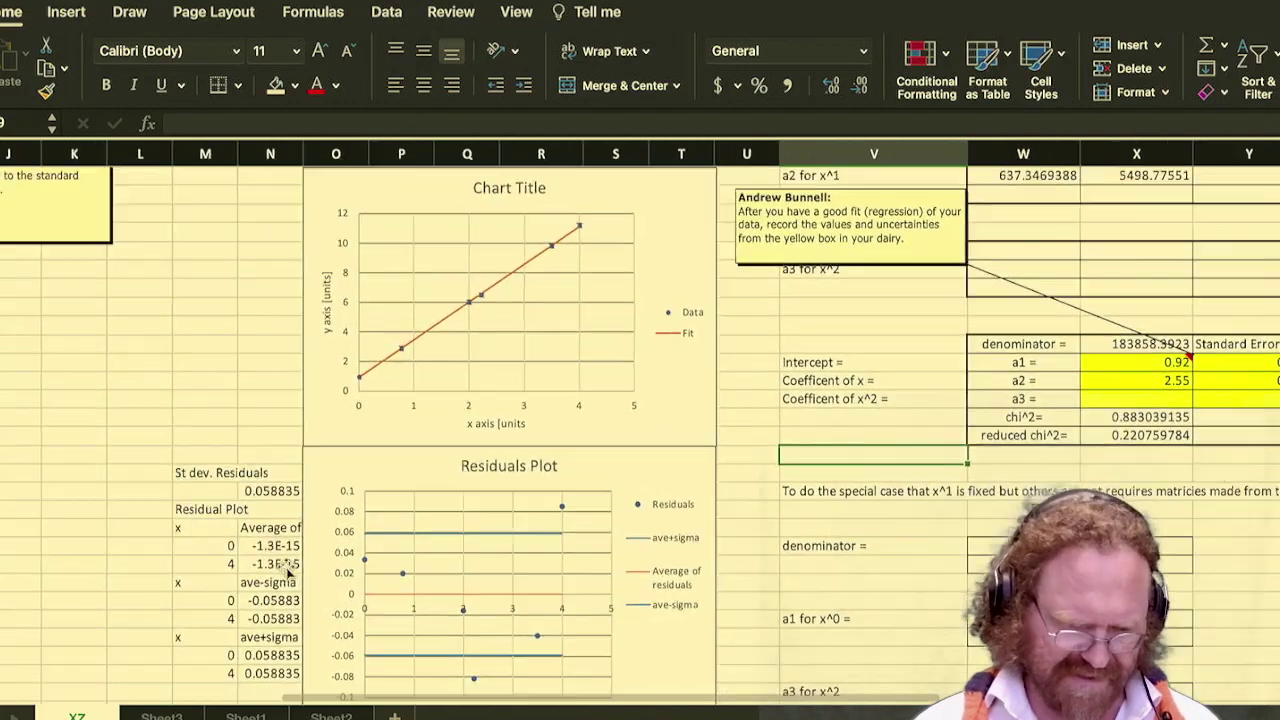
scroll(286, 567, "down", 1)
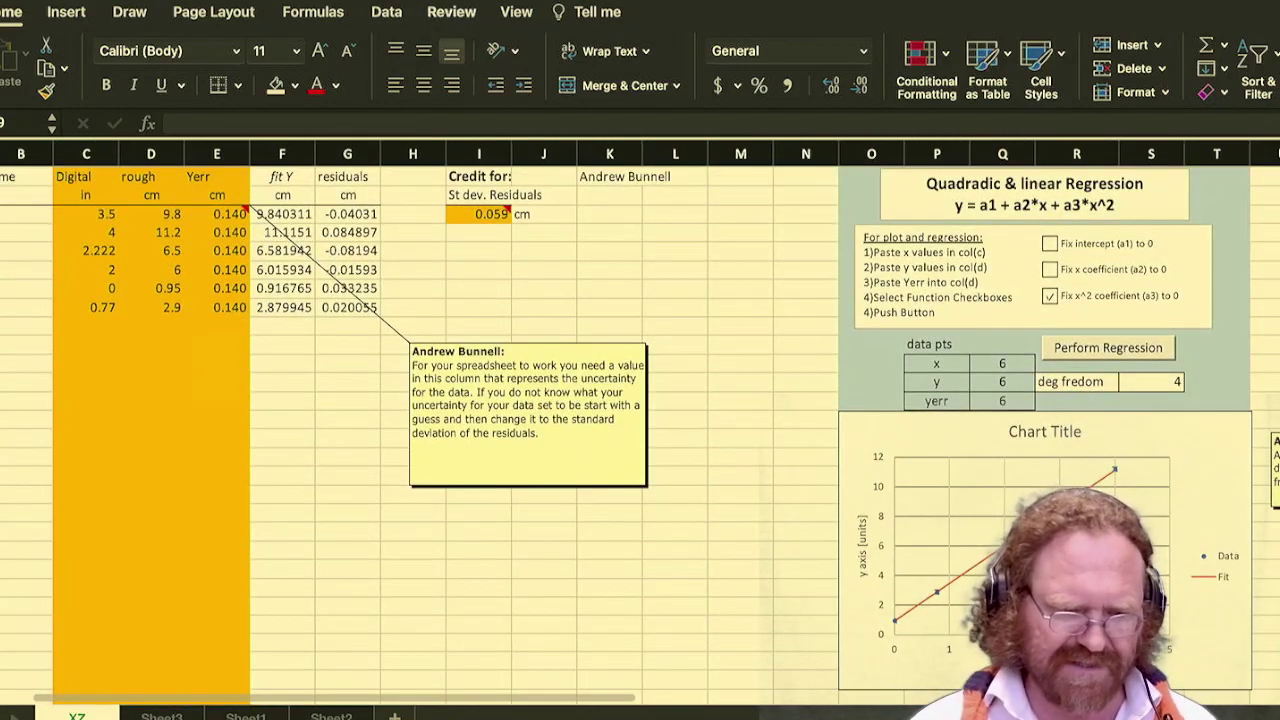
- Paste the residuals' standard deviation 0.059 from I3 as a value into E3 and fill it down to E8
left_click(482, 210)
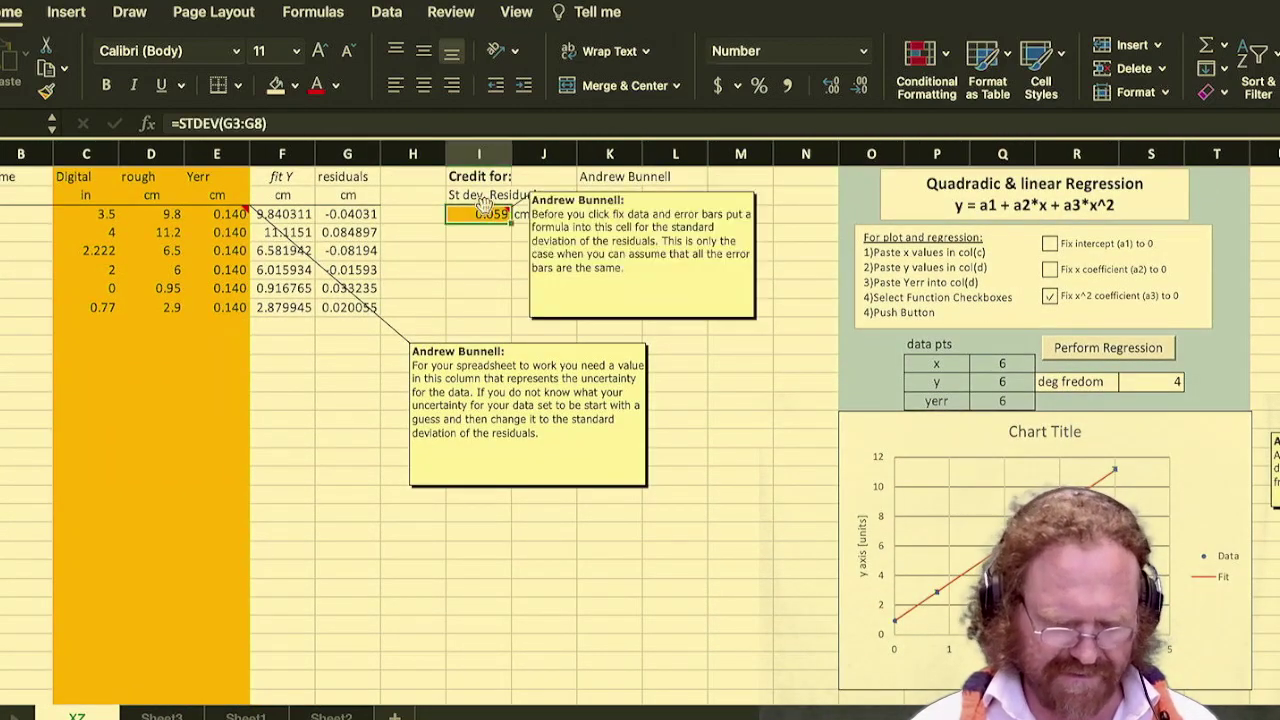
left_click(231, 215)
type("=STDEV(C3:C8)")
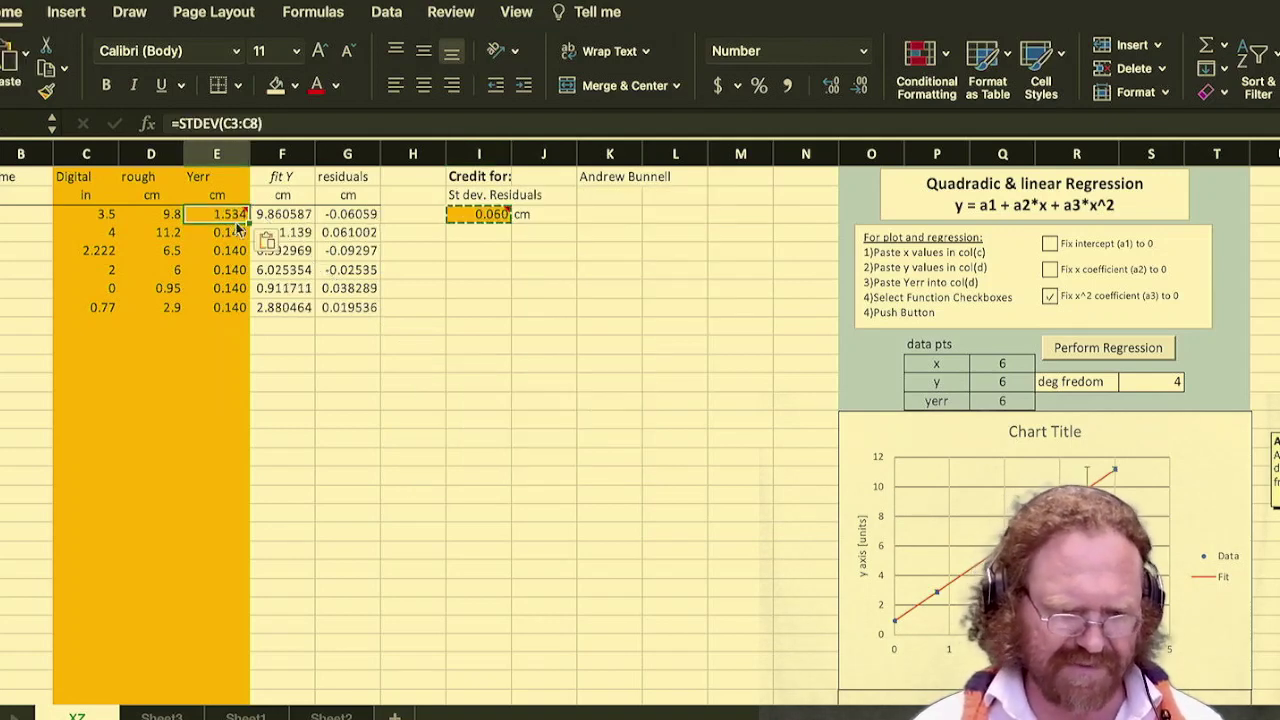
mouse_move(238, 227)
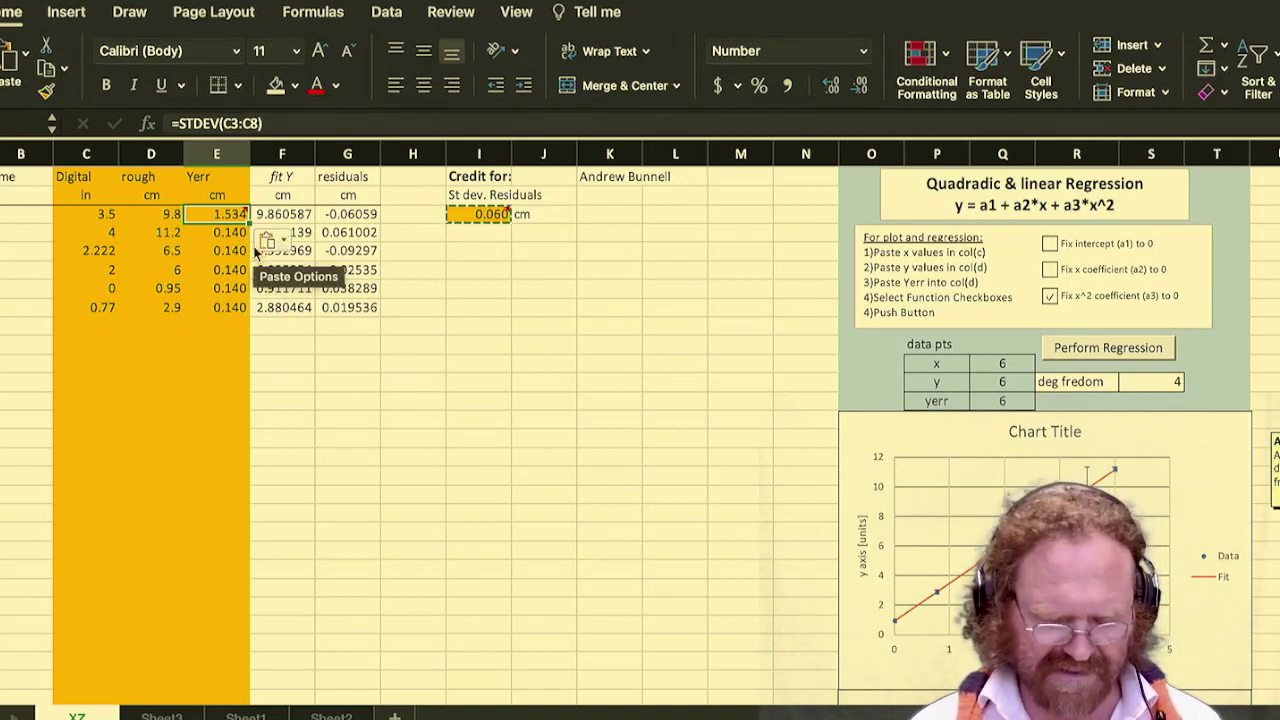
key("super+z")
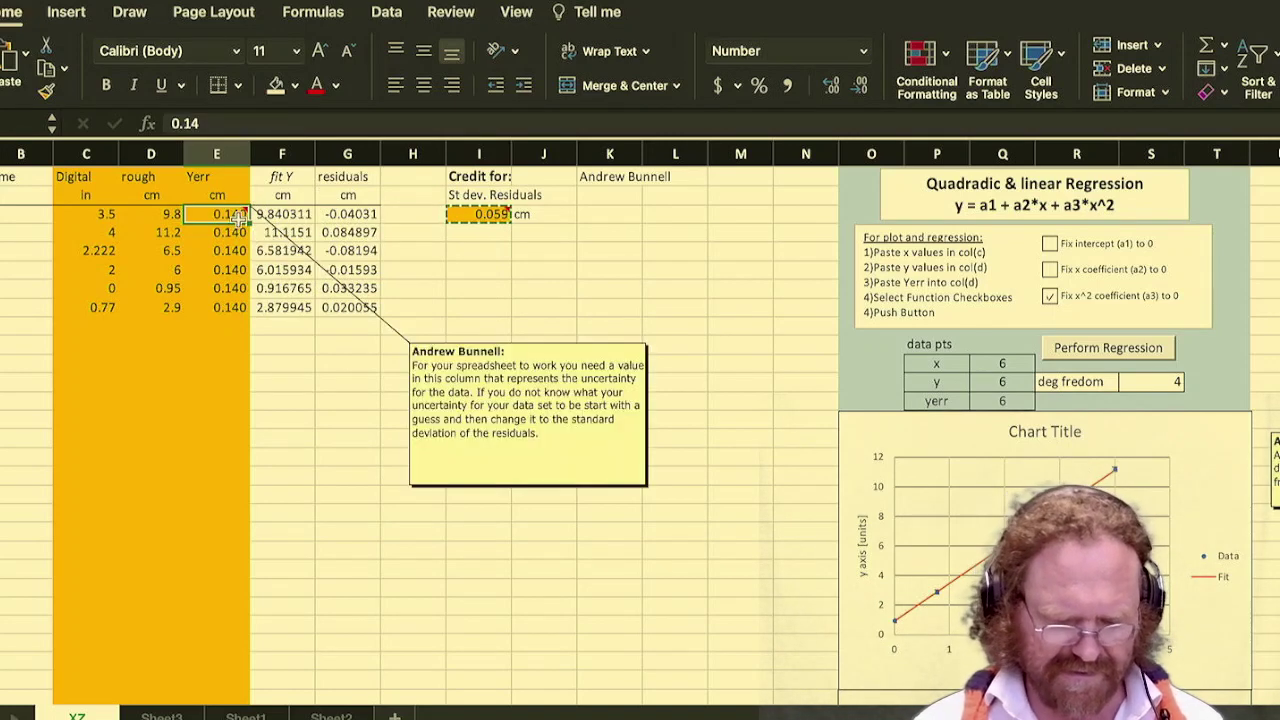
left_click(25, 46)
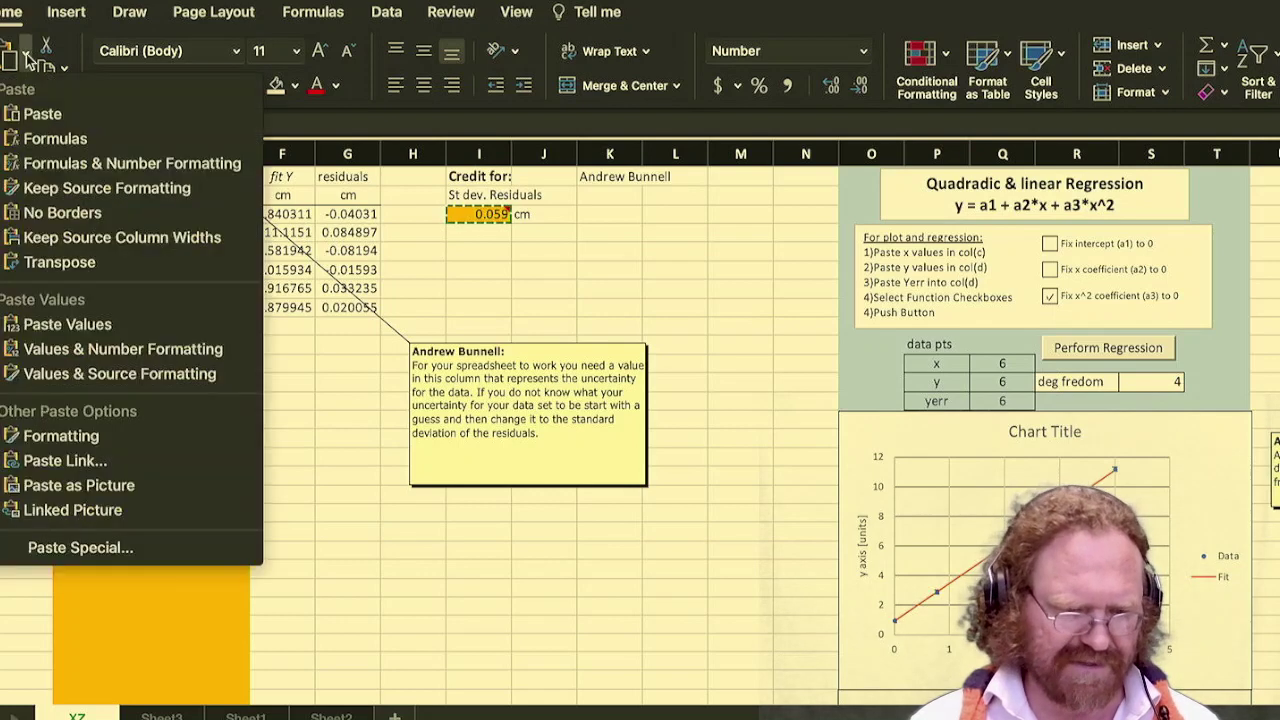
left_click(78, 324)
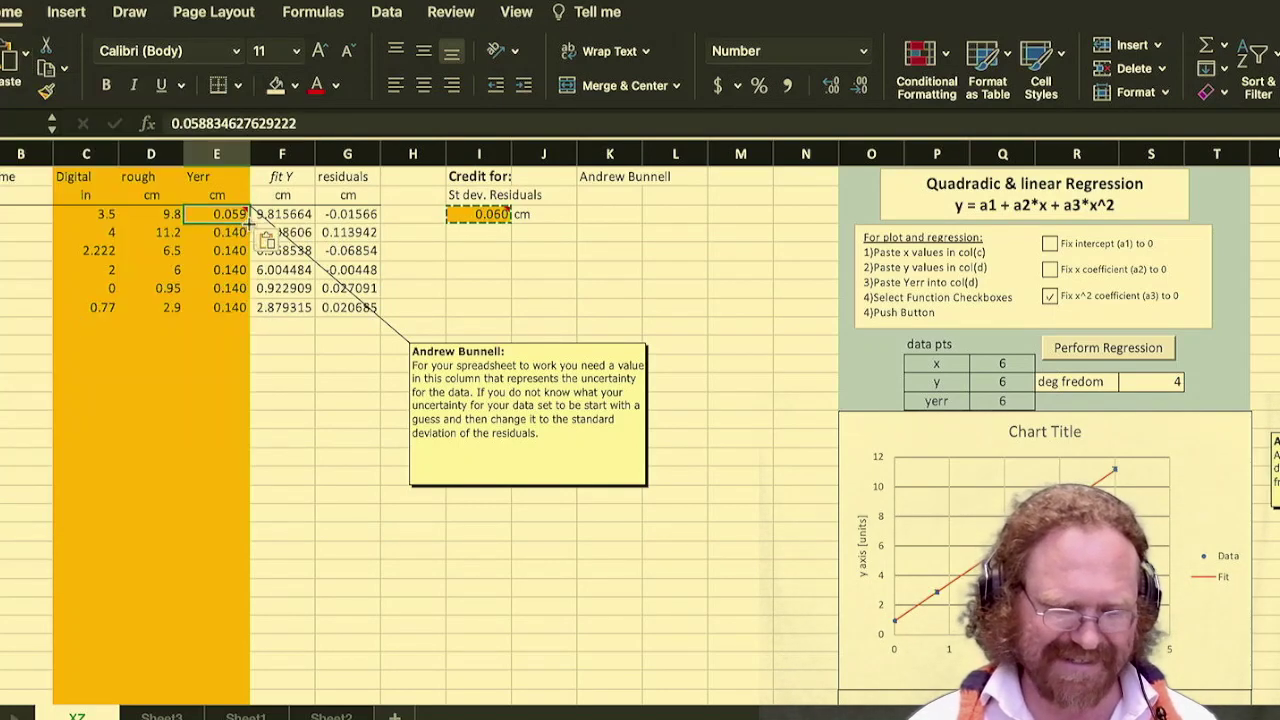
key("Escape")
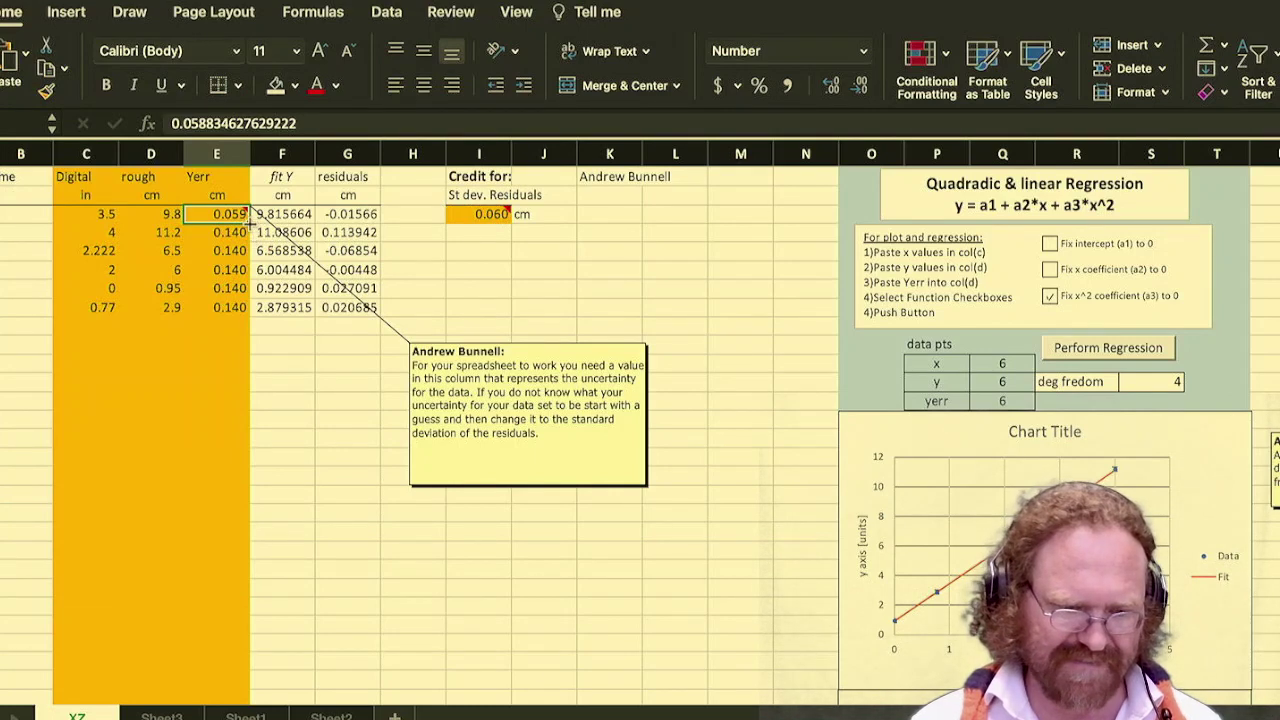
double_click(248, 222)
left_click(410, 487)
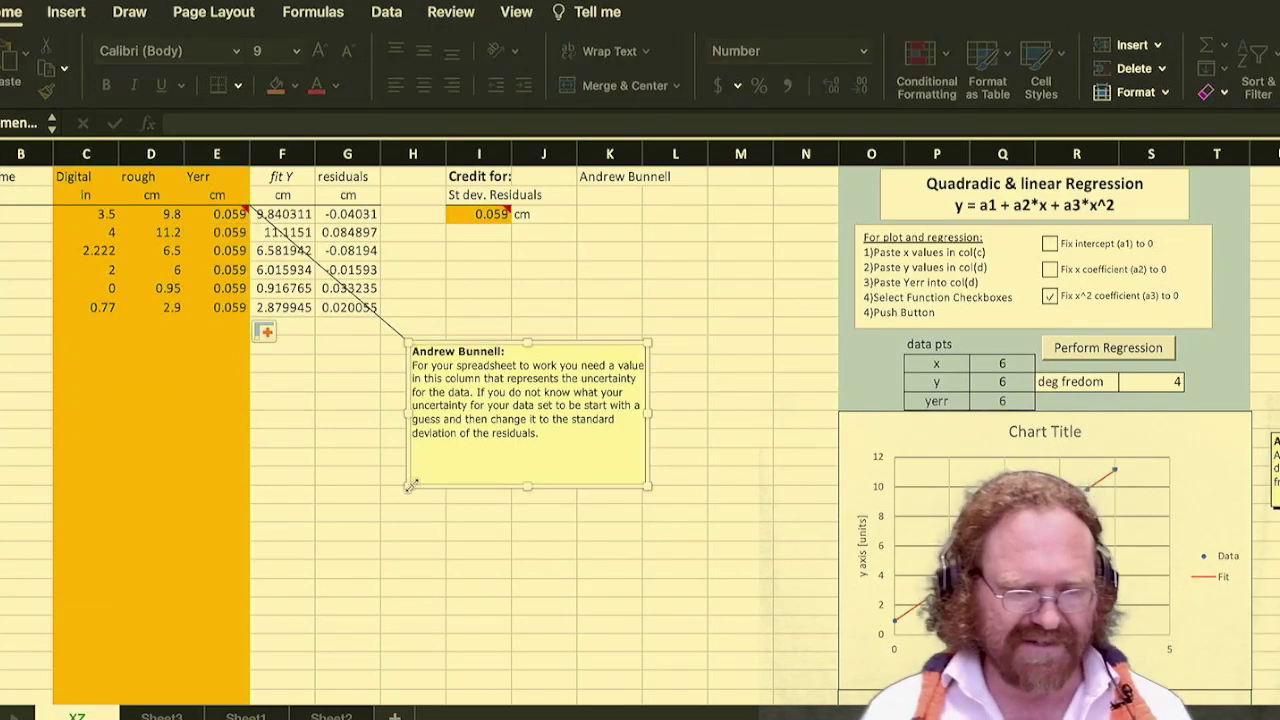
left_click(490, 215)
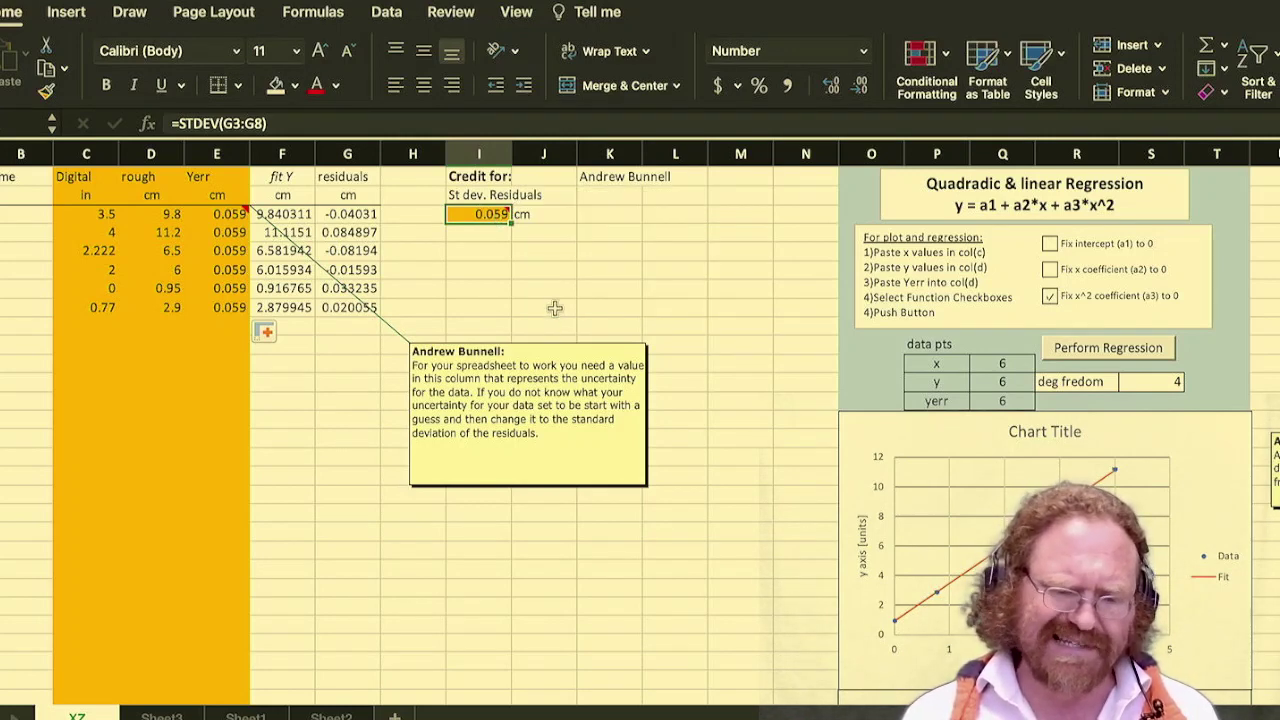
- Show the residual standard deviation in I3 with one fewer decimal, as 0.06
left_click(859, 84)
left_click(534, 214)
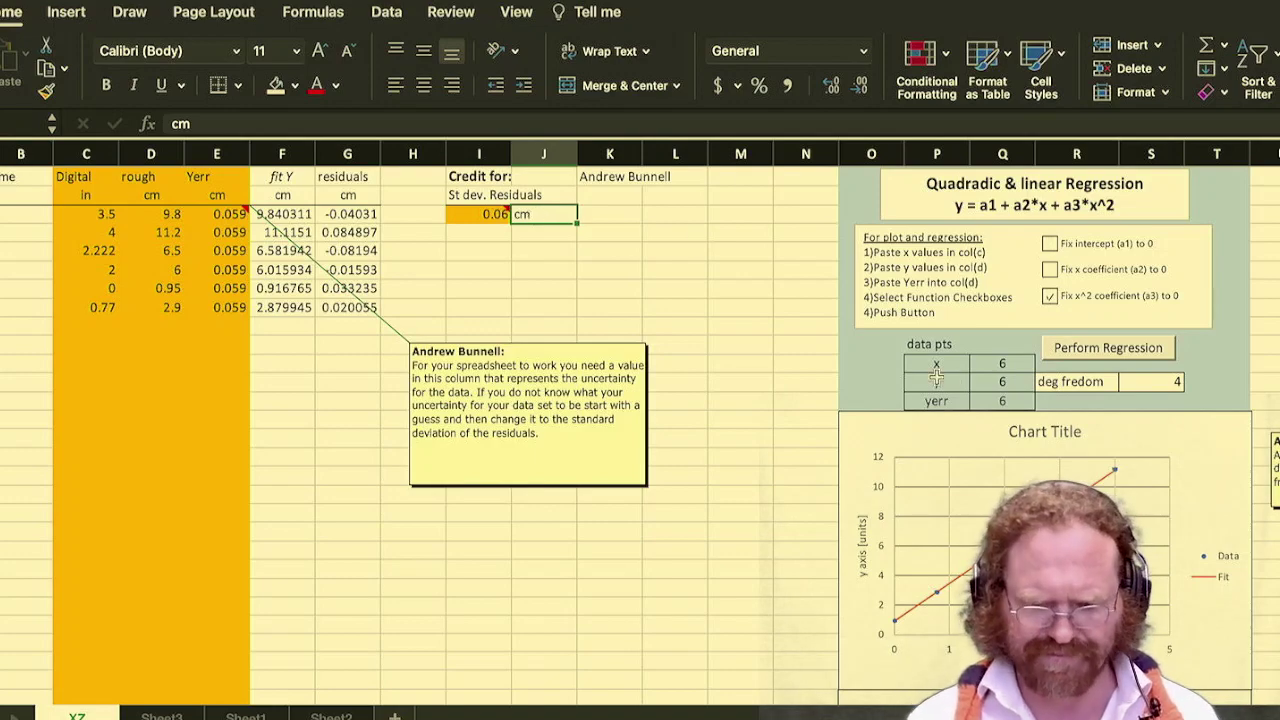
scroll(950, 385, "right", 5)
scroll(950, 385, "down", 2)
scroll(957, 388, "left", 5)
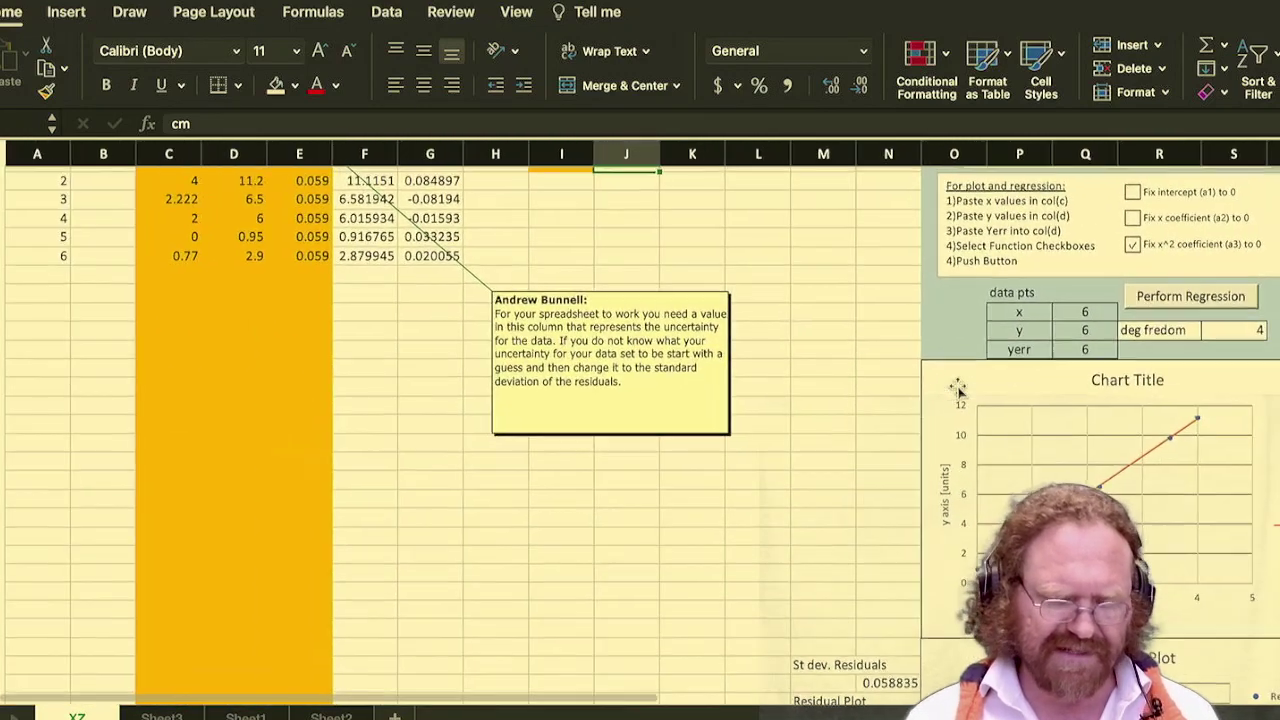
scroll(957, 388, "up", 3)
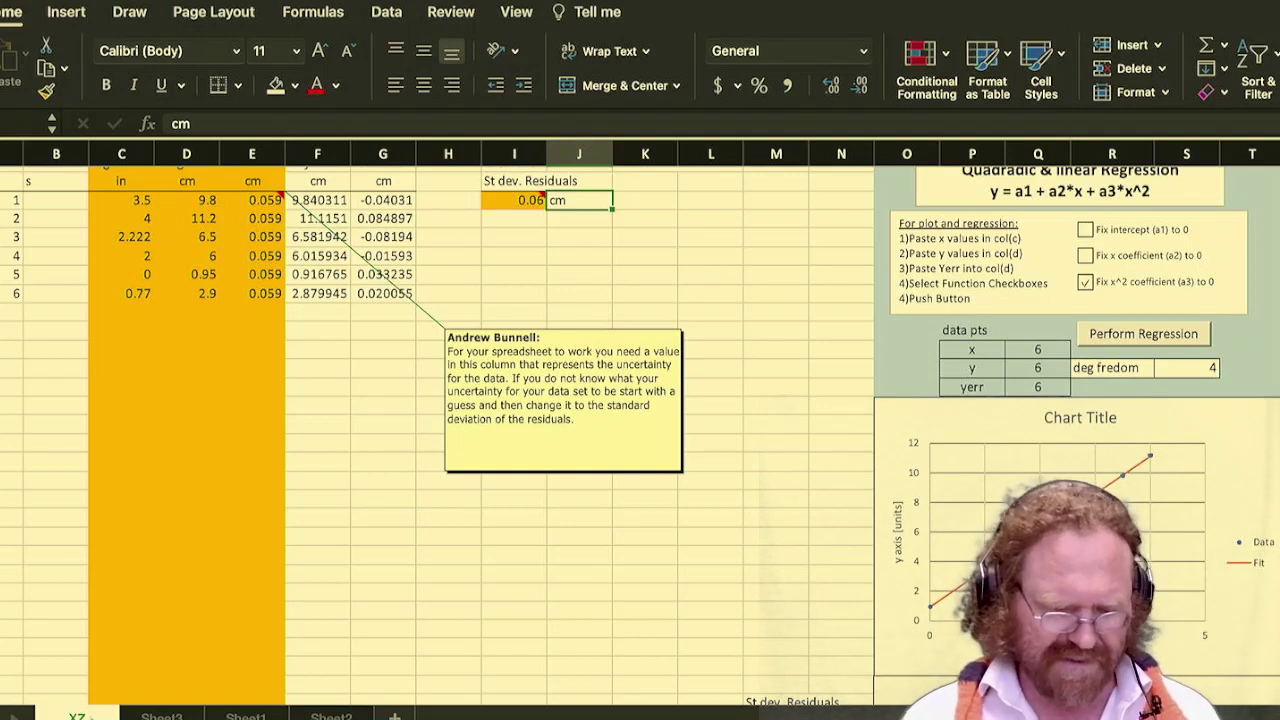
- Create a copy of the XZ sheet
right_click(82, 716)
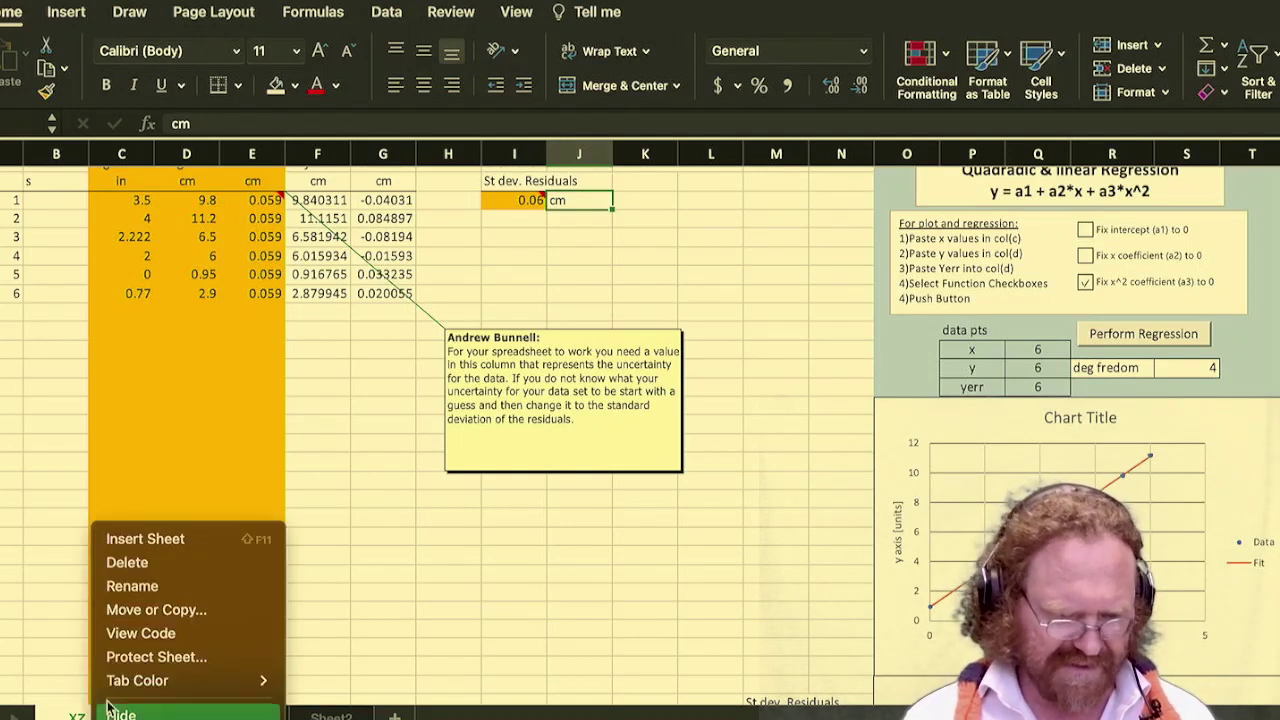
left_click(200, 612)
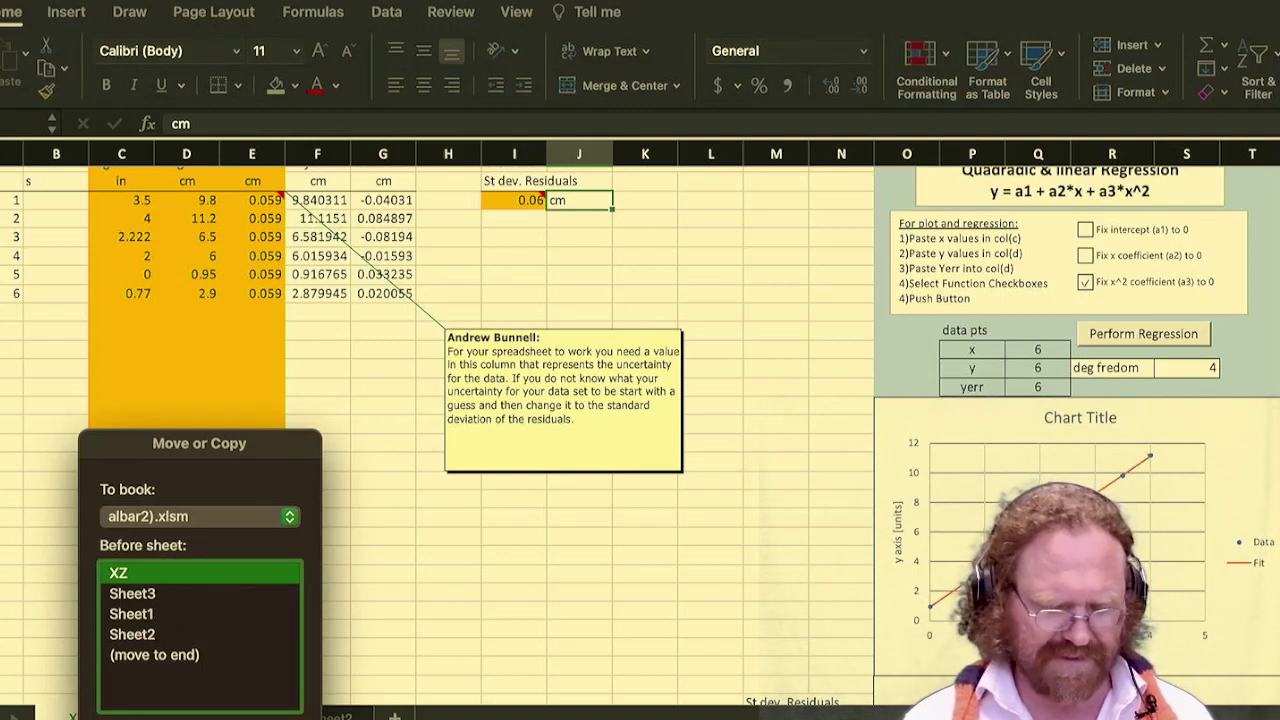
key("Return")
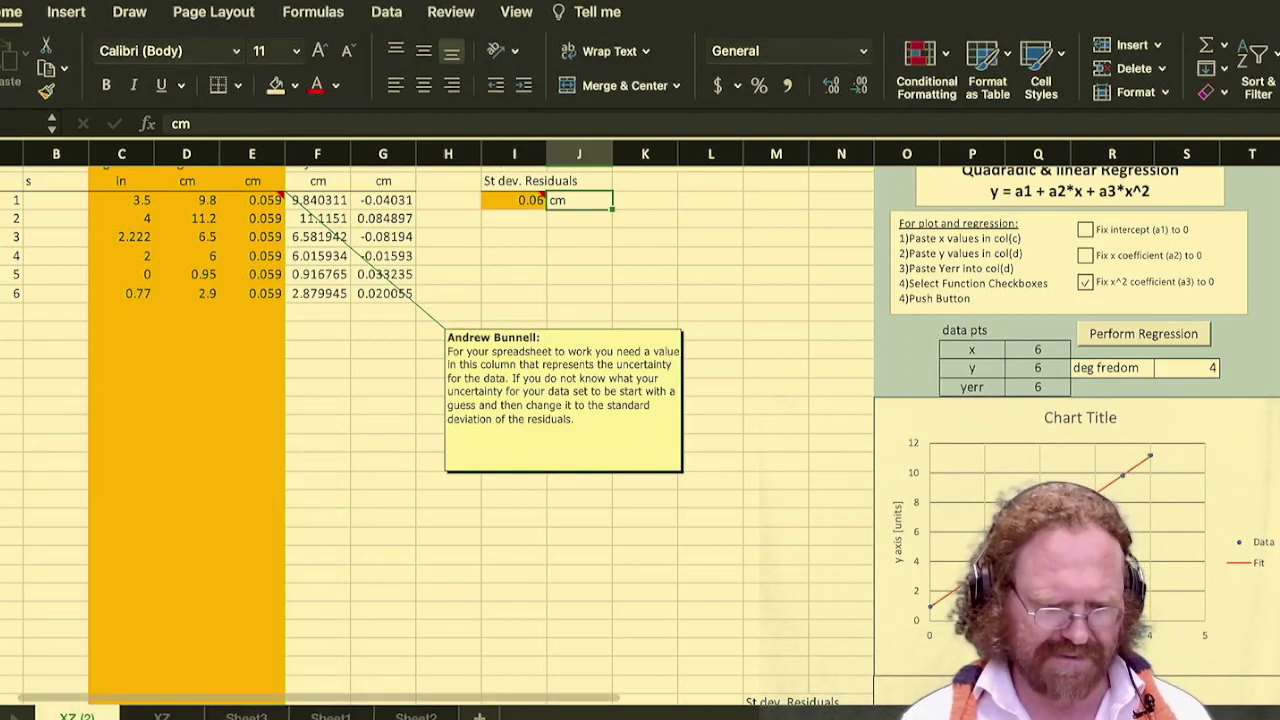
- Rename the copied sheet 'fine' and the original XZ sheet 'rough'
right_click(86, 710)
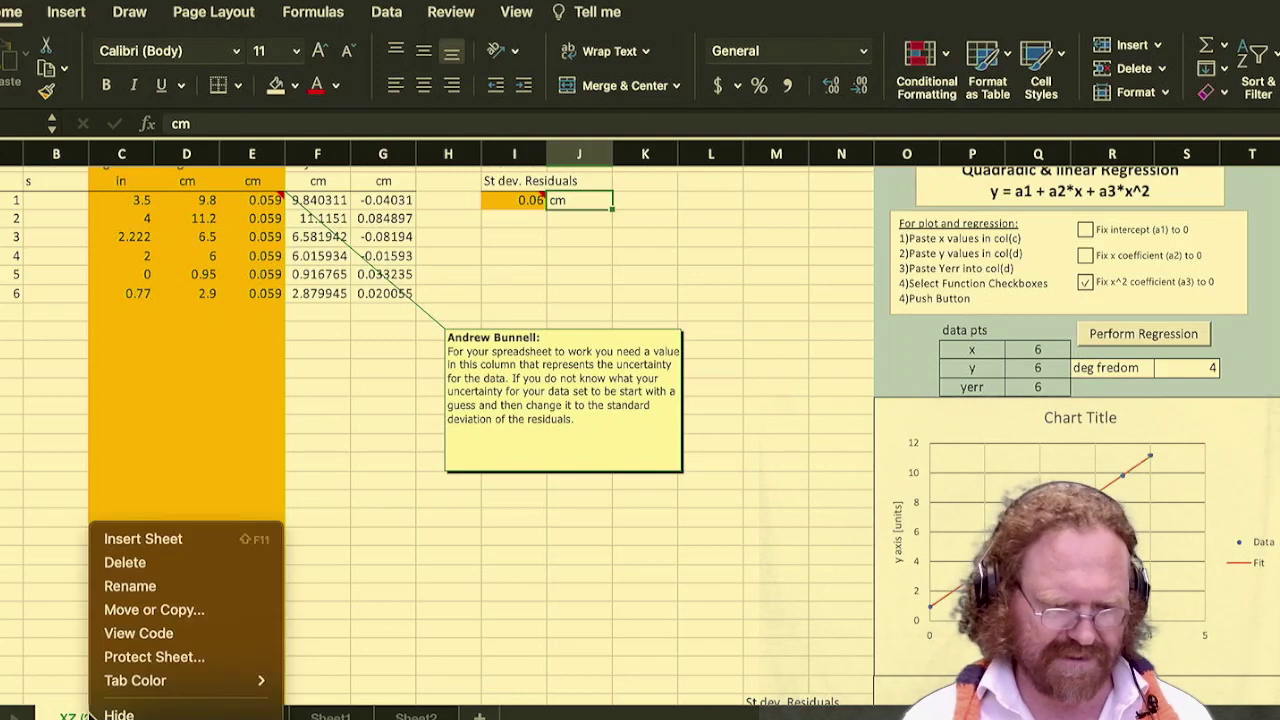
left_click(196, 586)
type("fine")
key("Return")
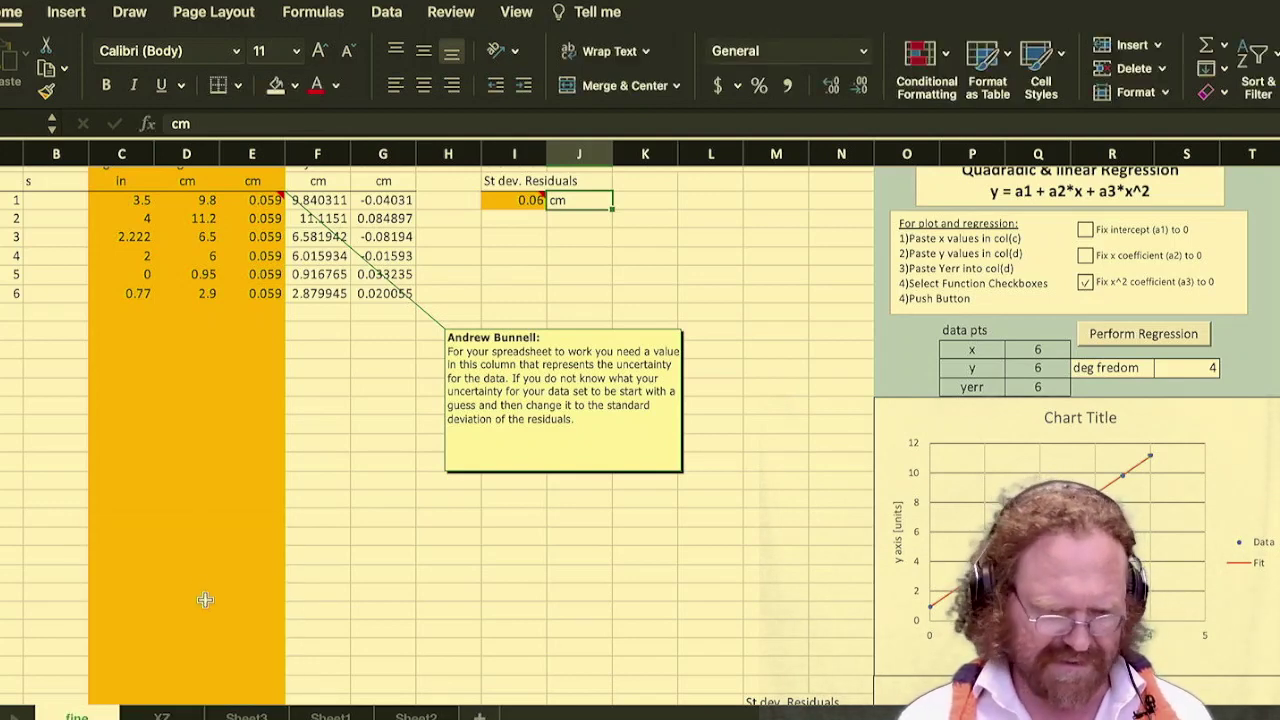
right_click(170, 714)
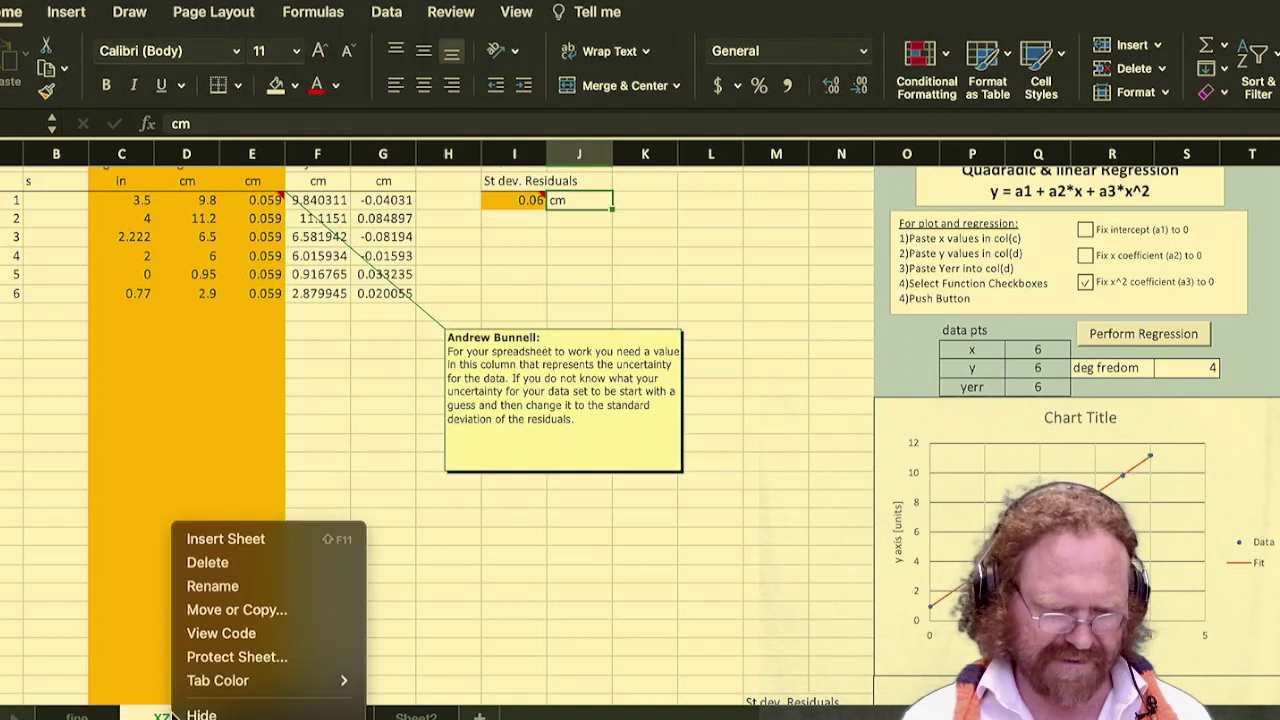
left_click(242, 587)
type("rough")
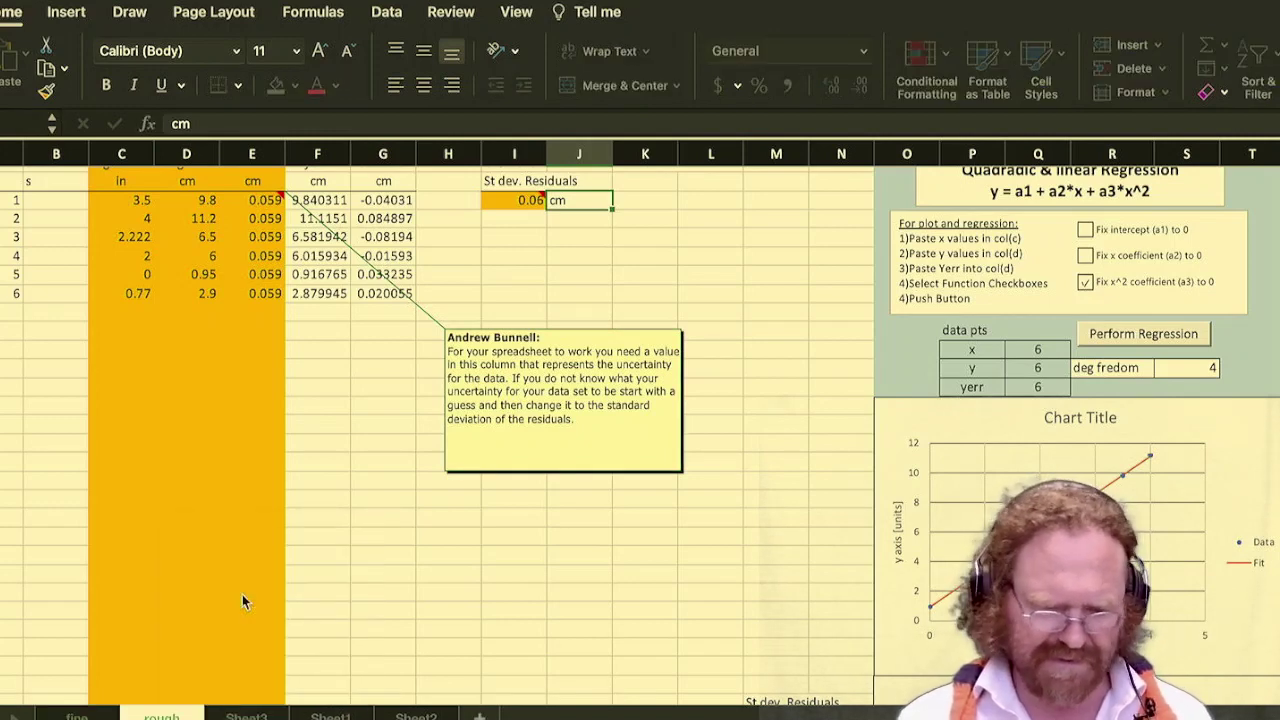
key("Return")
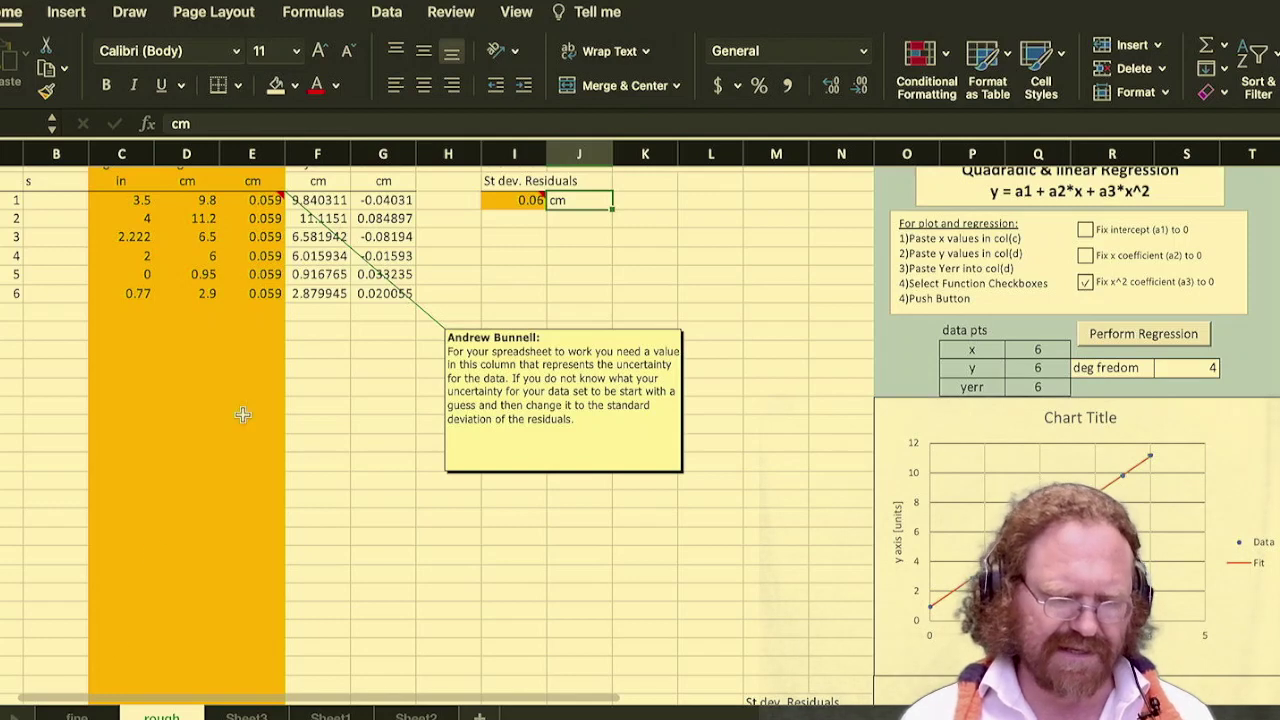
- Paste Sheet1's fine measurements (9.85 to 2.9) as values into column D of the fine sheet
left_click(323, 716)
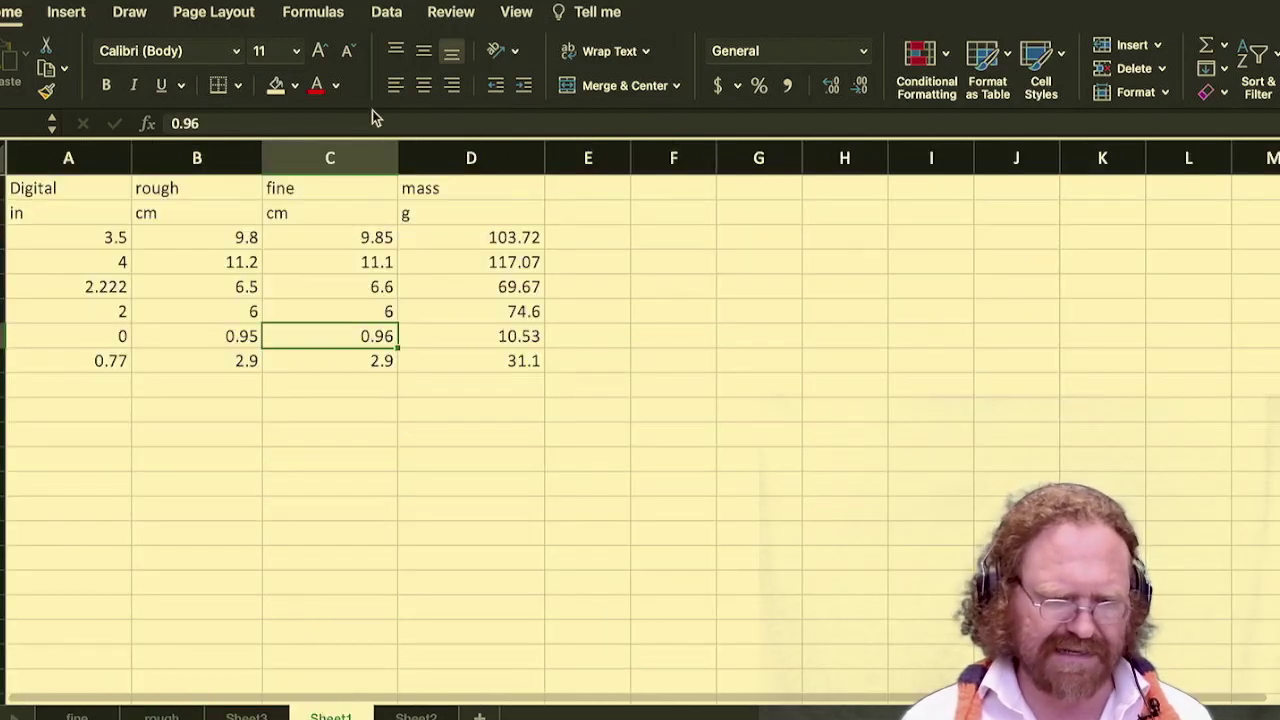
left_click(355, 152)
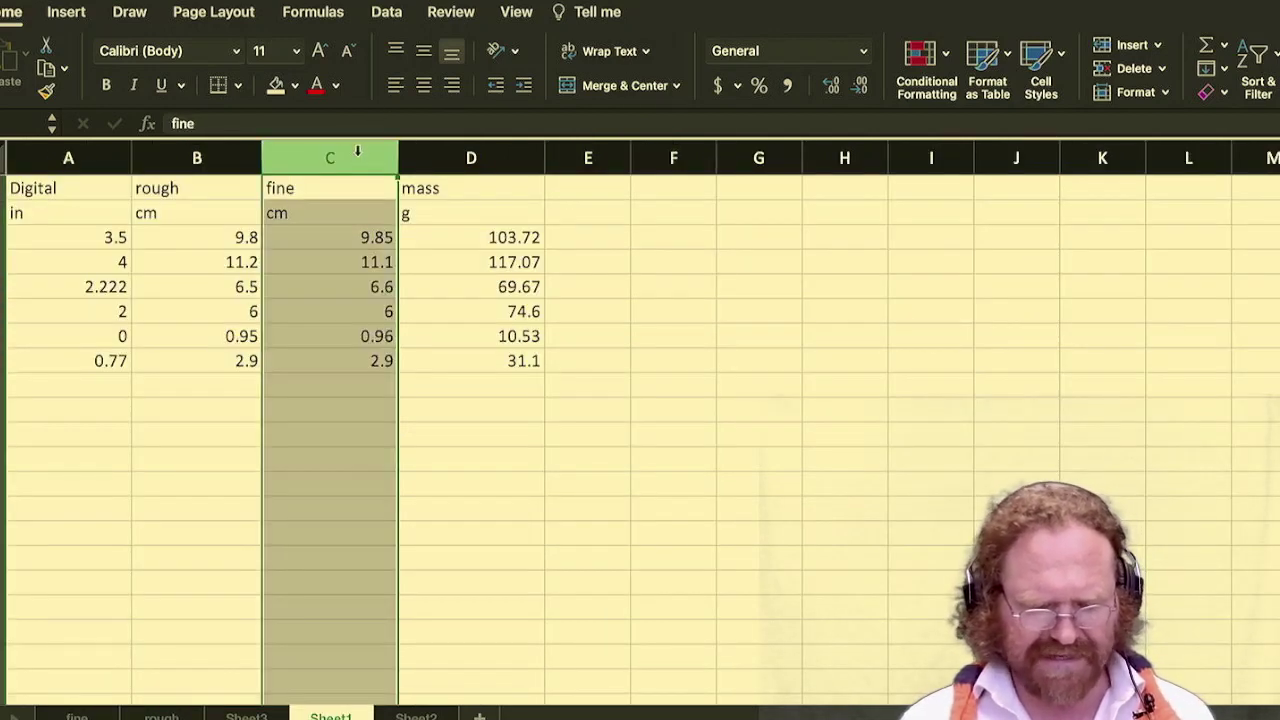
key("super+c")
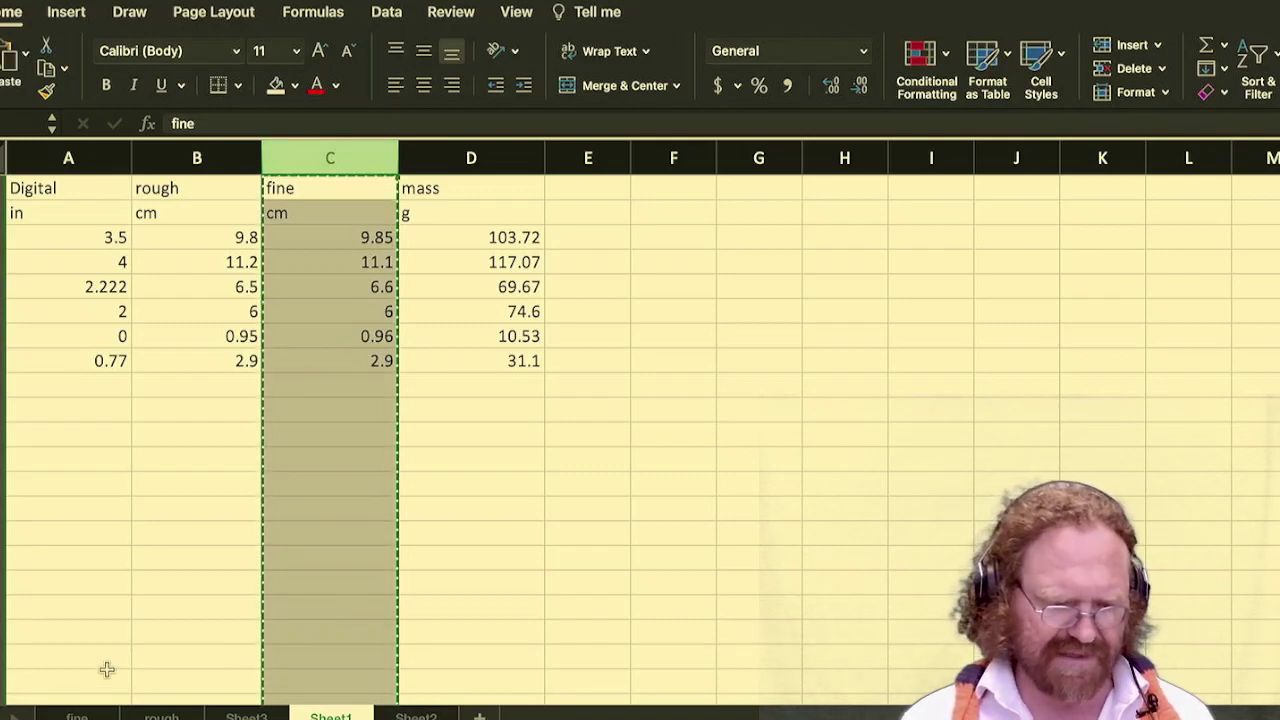
left_click(82, 716)
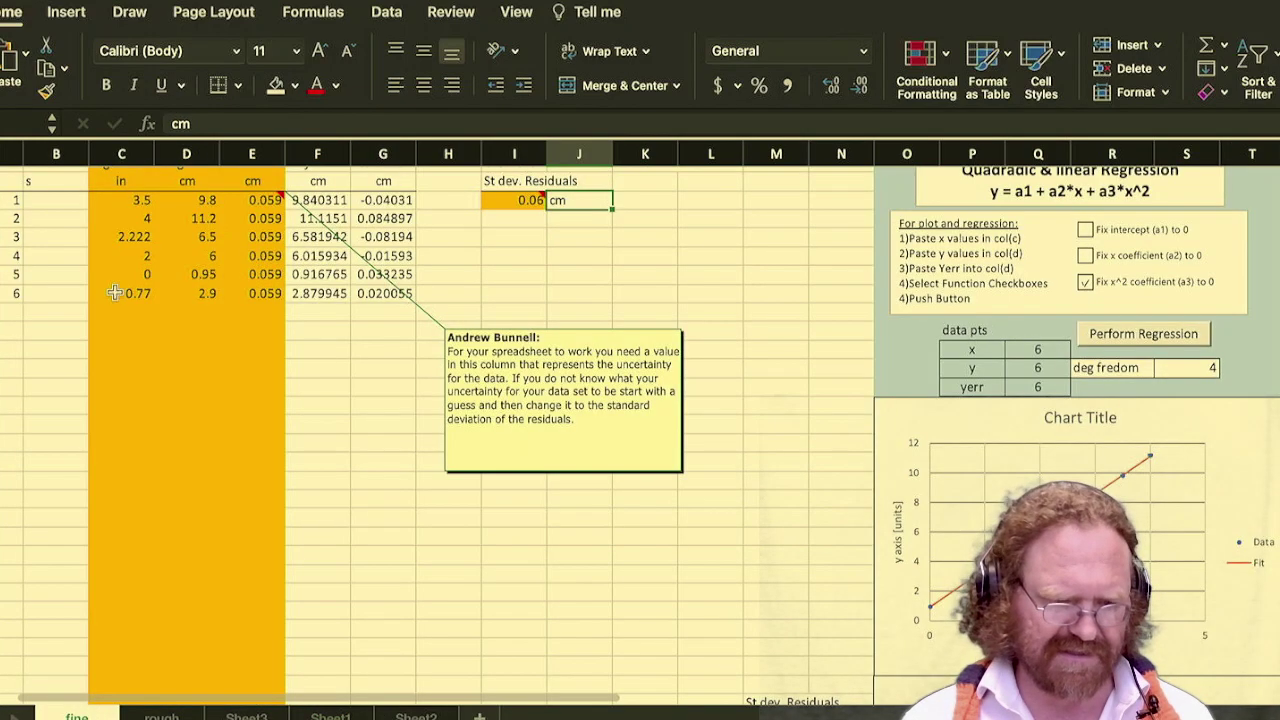
left_click(190, 153)
left_click(66, 69)
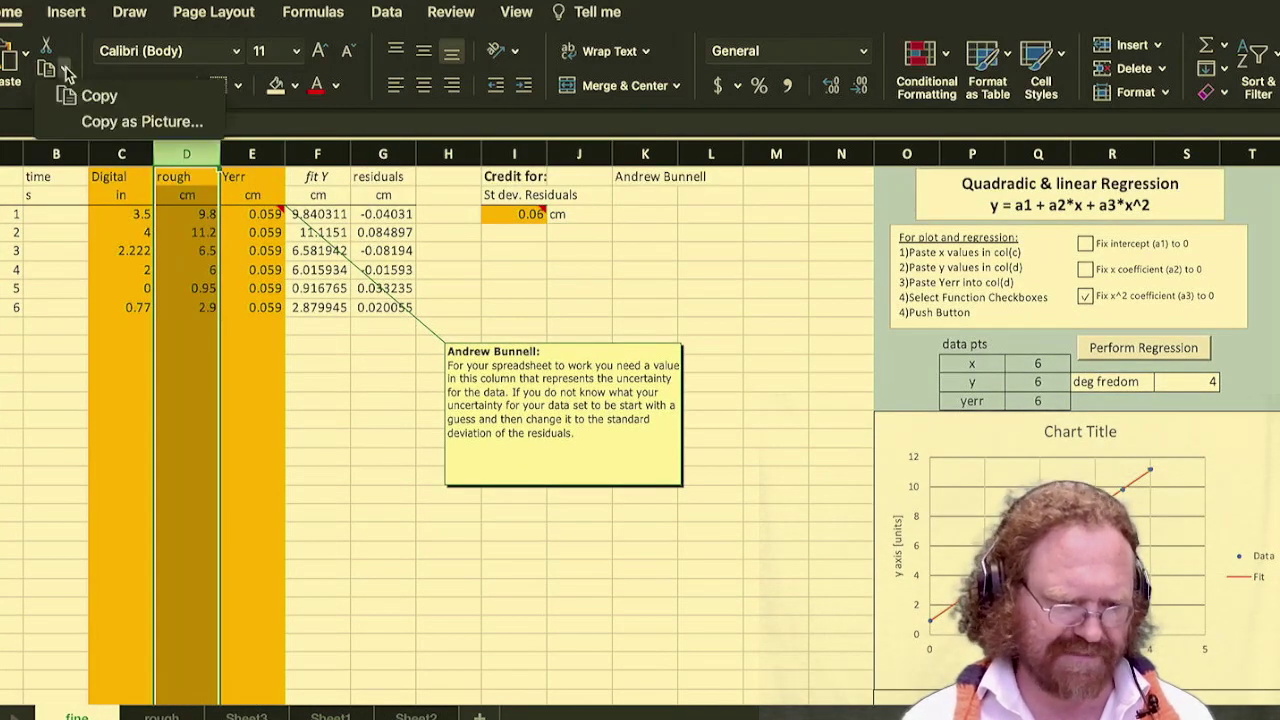
left_click(62, 70)
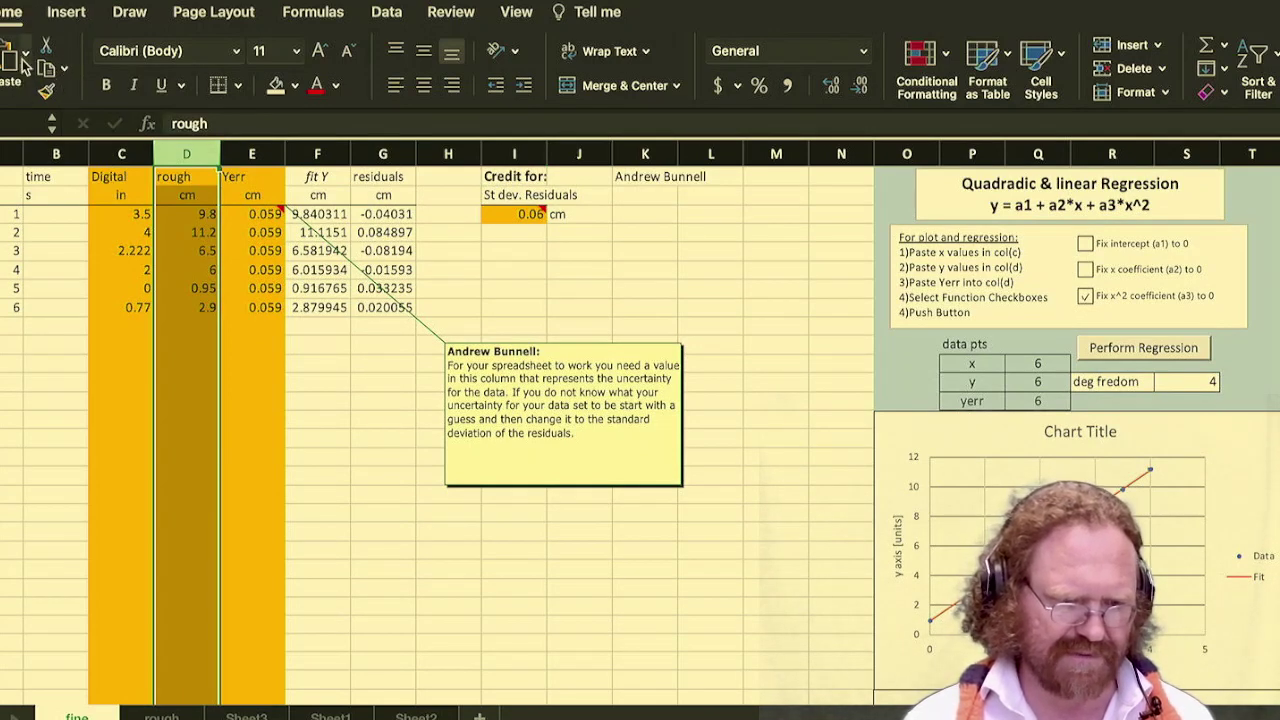
left_click(24, 62)
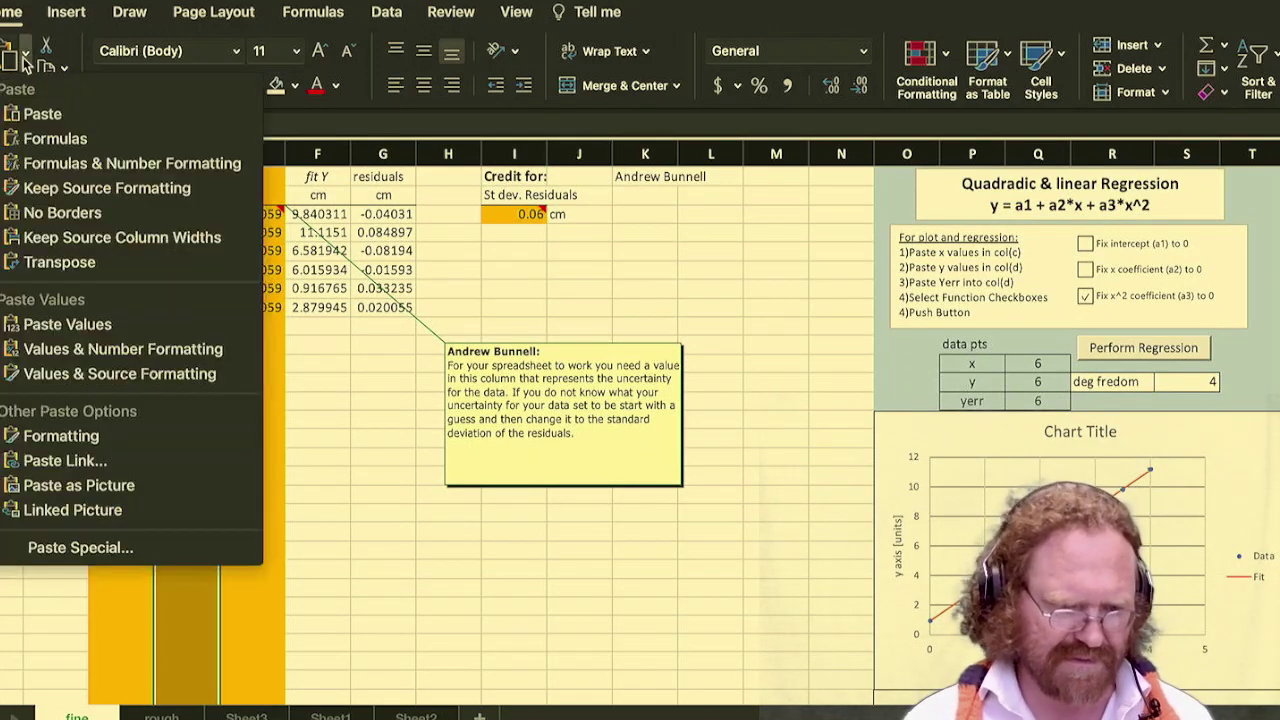
left_click(66, 324)
left_click(359, 479)
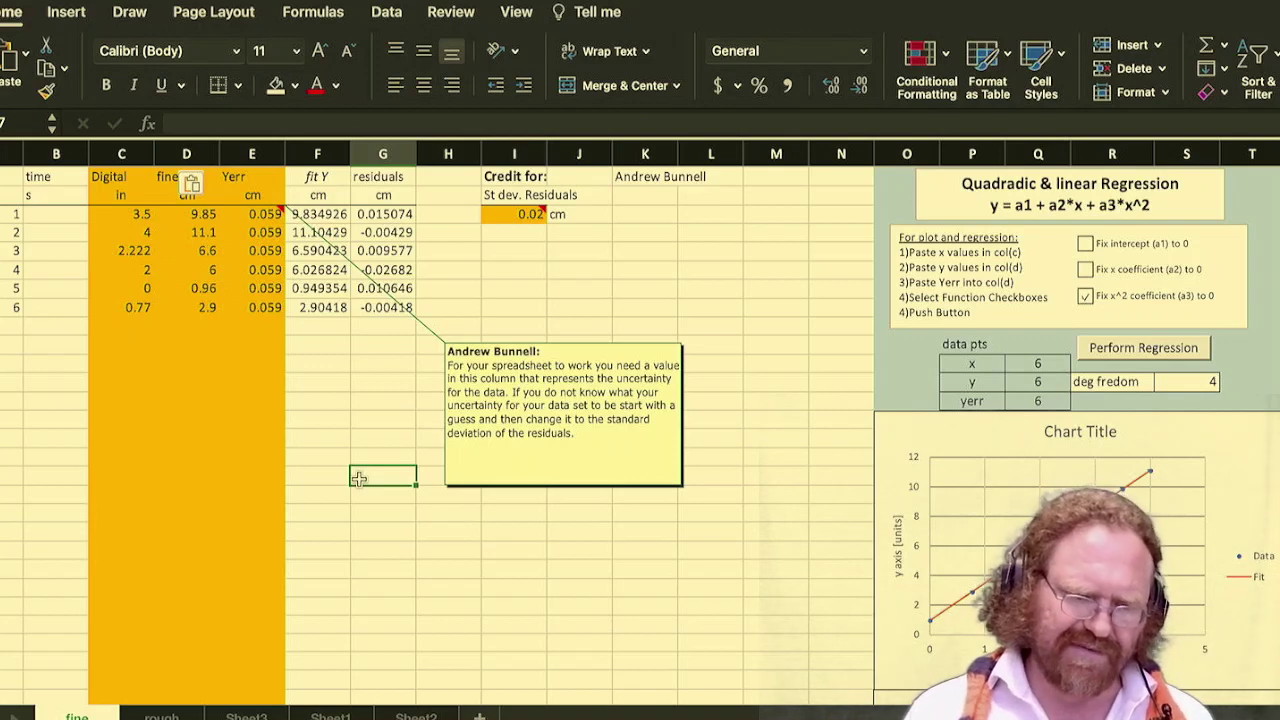
- Set every Yerr uncertainty on the fine sheet to 0.07
left_click(262, 214)
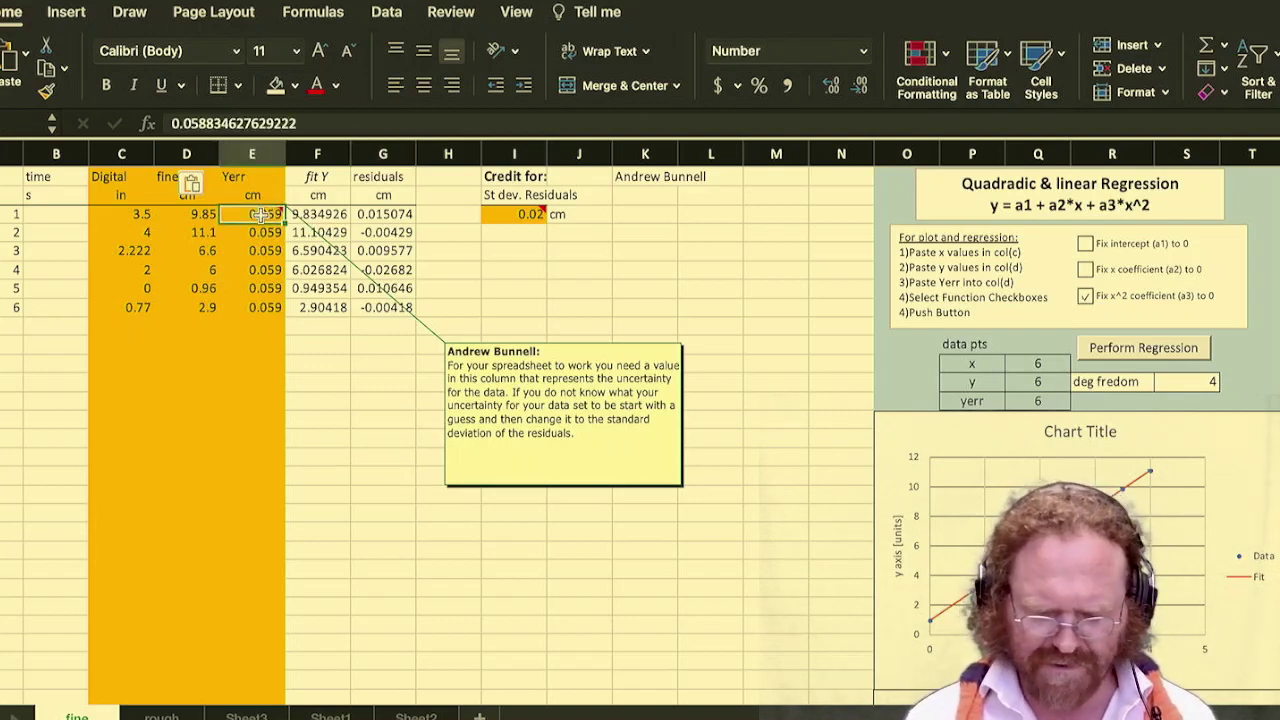
type("0.")
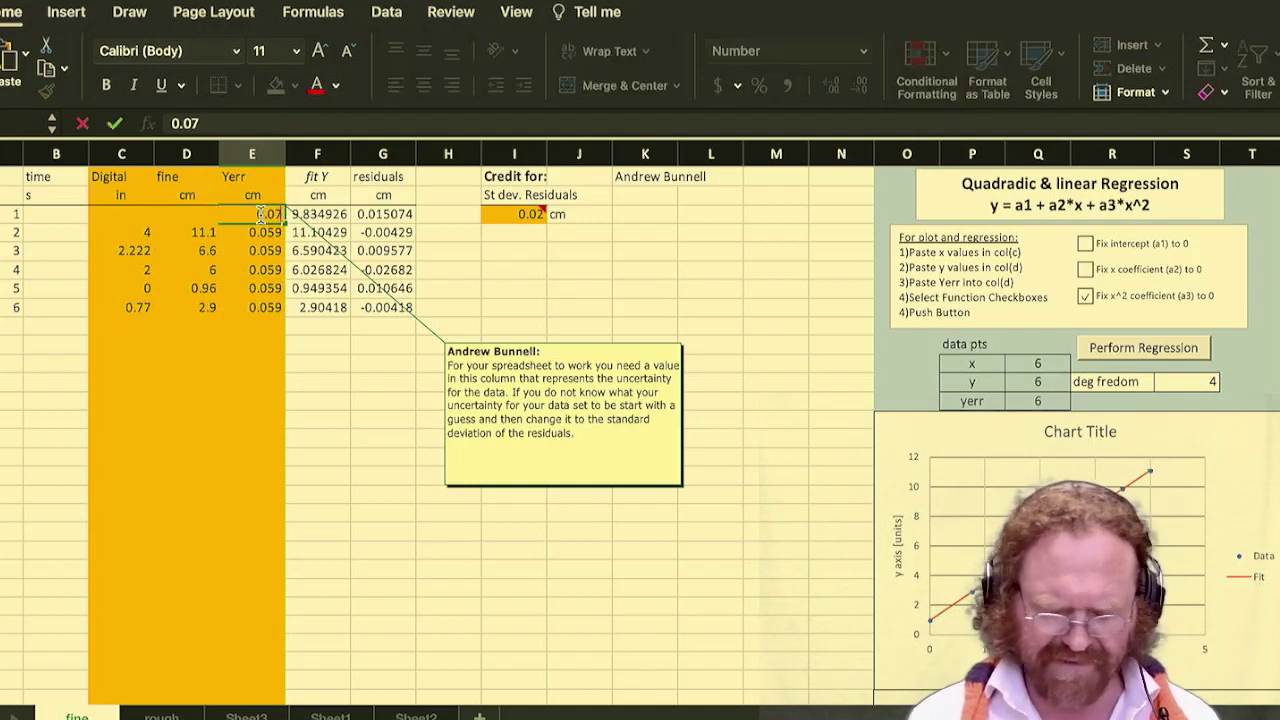
type("07")
key("Return")
left_click(272, 214)
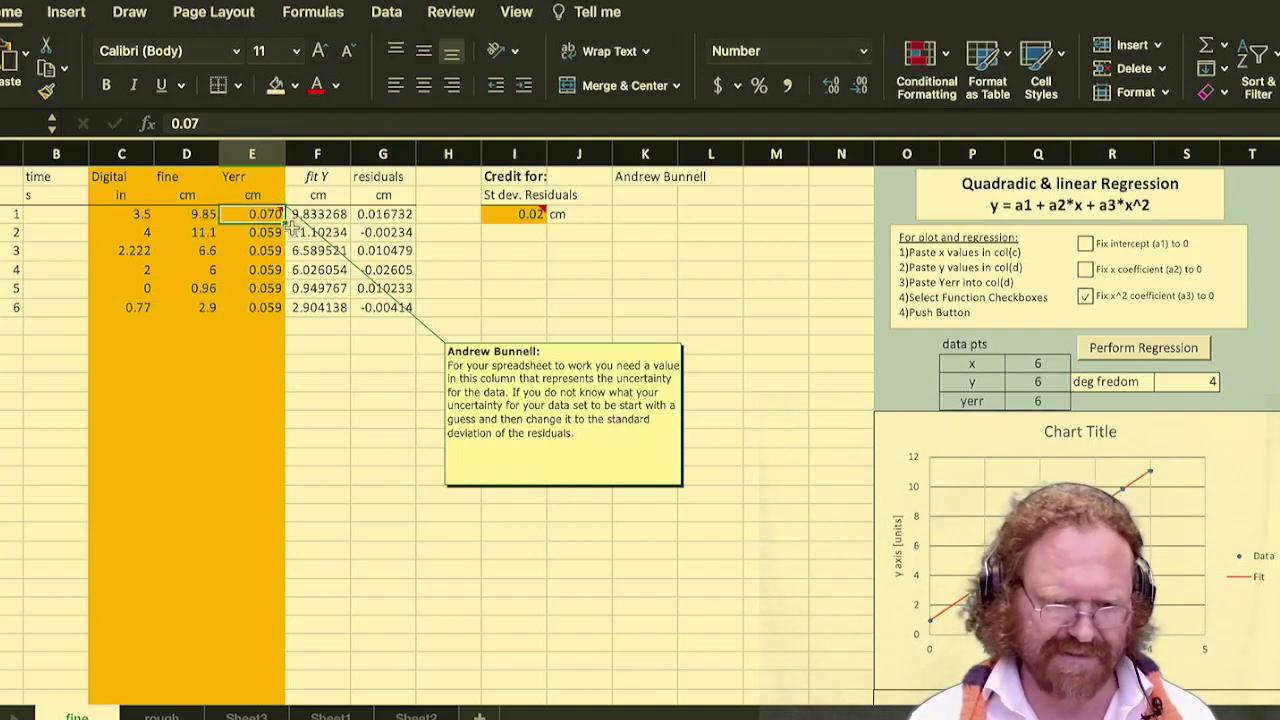
double_click(285, 222)
left_click(350, 453)
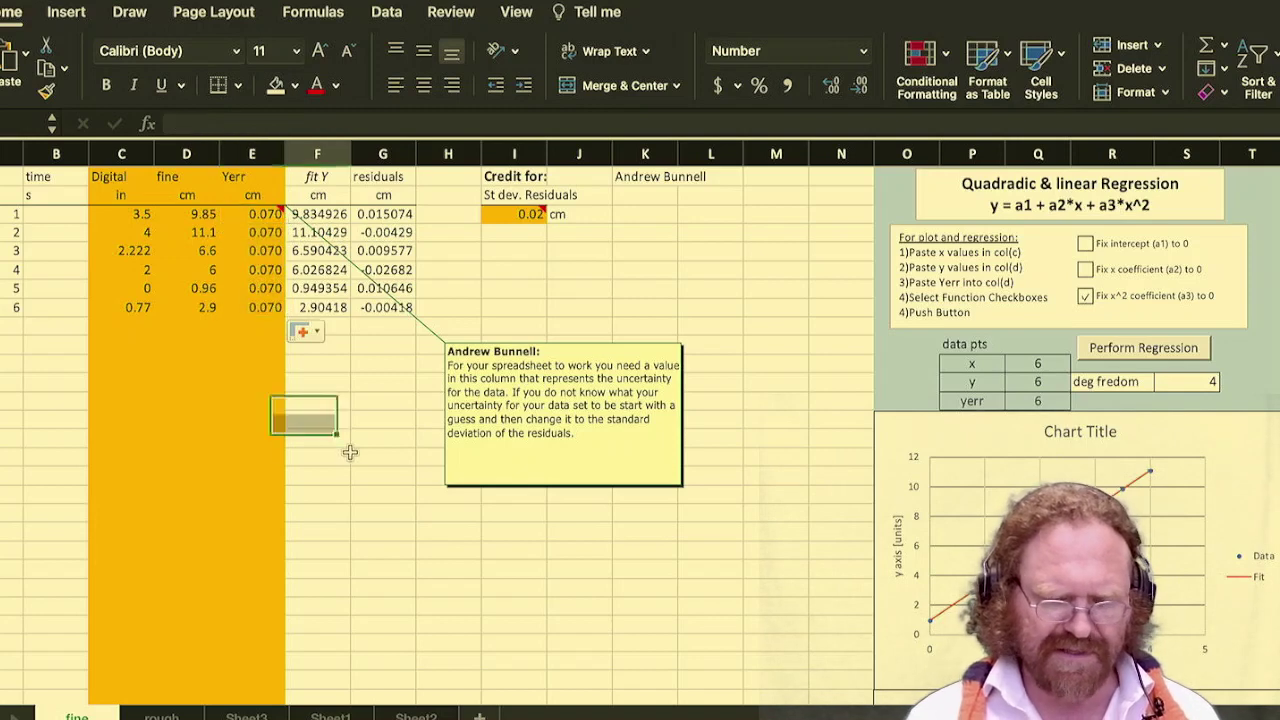
- Show the residuals' standard deviation with one more decimal, reading 0.015
left_click(527, 213)
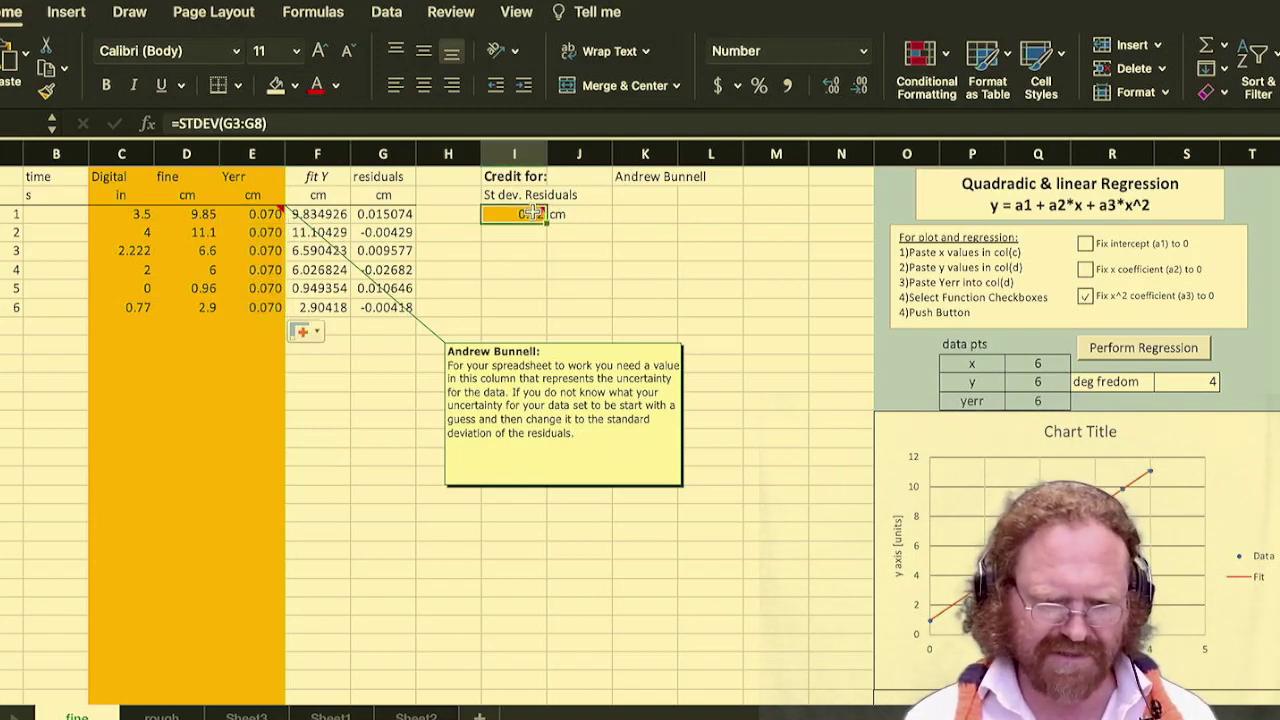
left_click(833, 85)
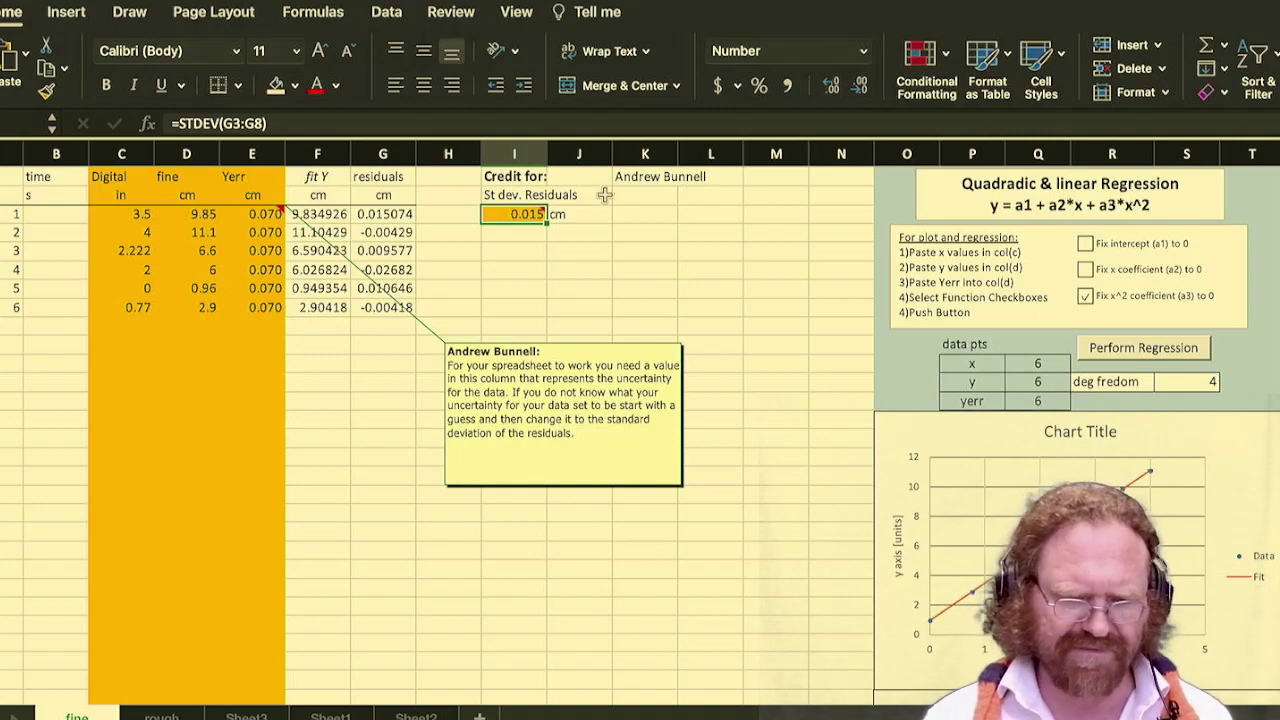
scroll(846, 364, "down", 3)
scroll(846, 364, "down", 5)
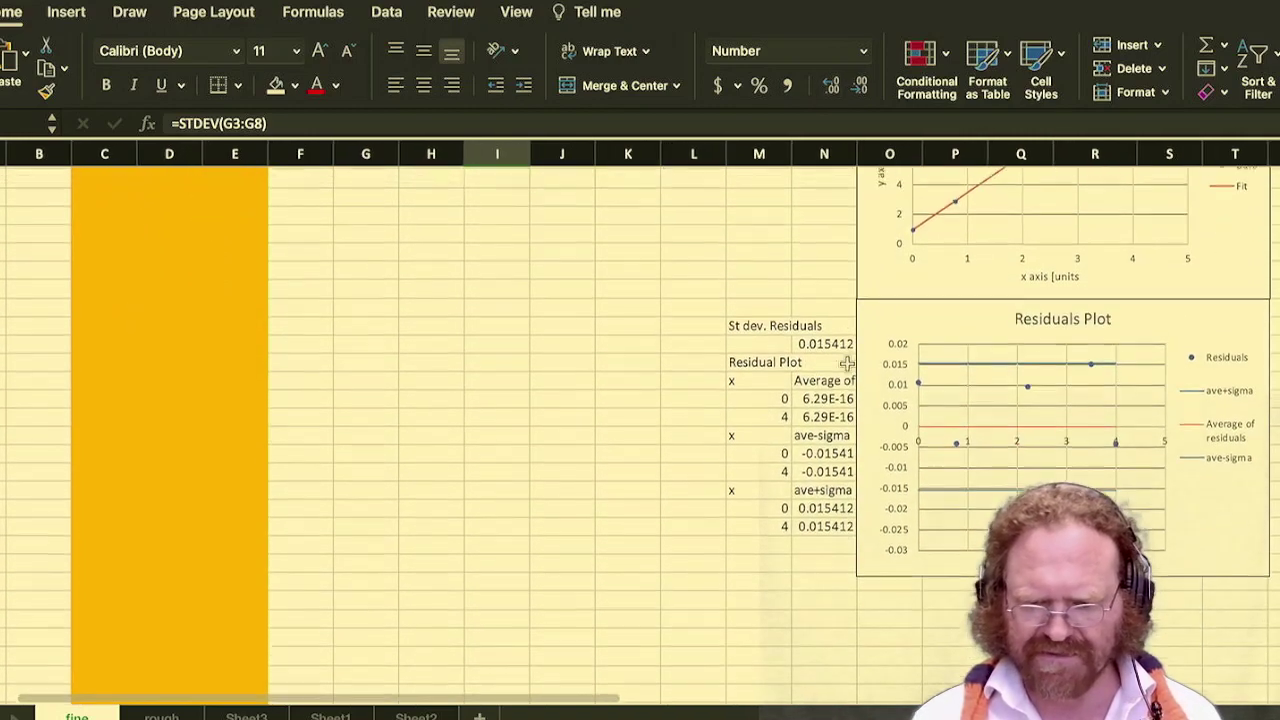
scroll(846, 364, "up", 8)
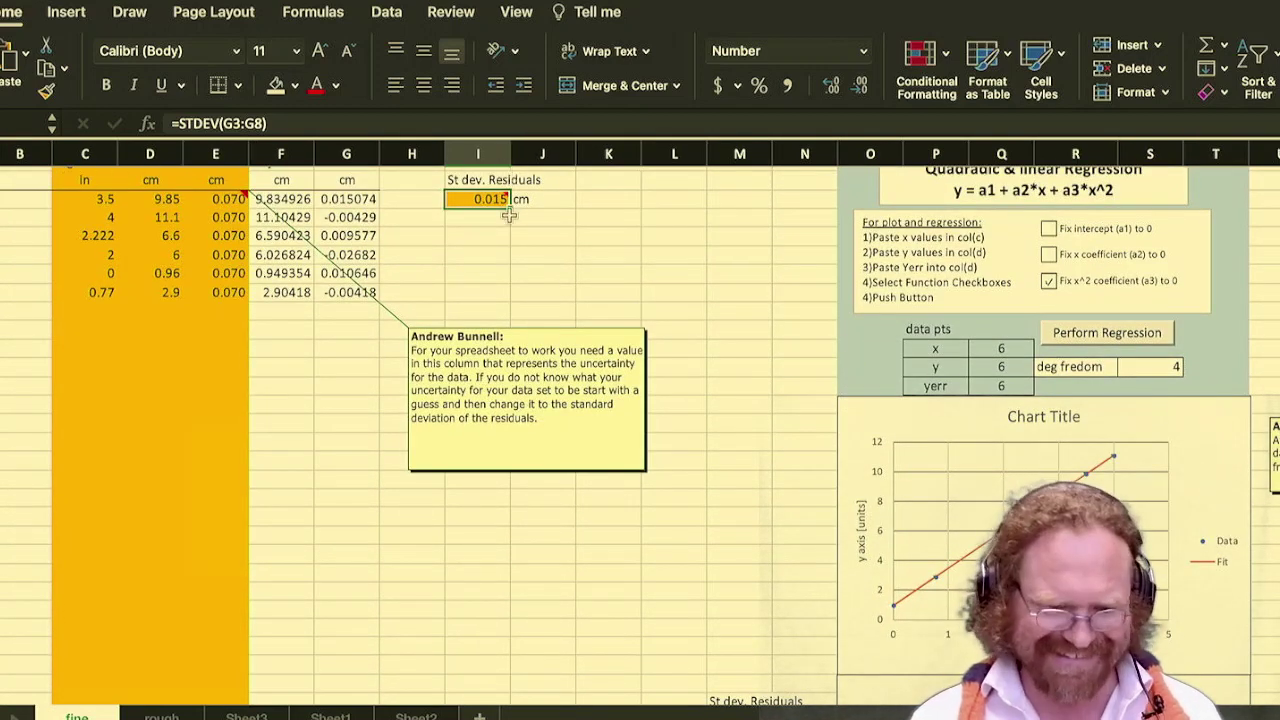
- Paste the standard deviation 0.015 as a value into the first Yerr cell and fill it down
key("ctrl+c")
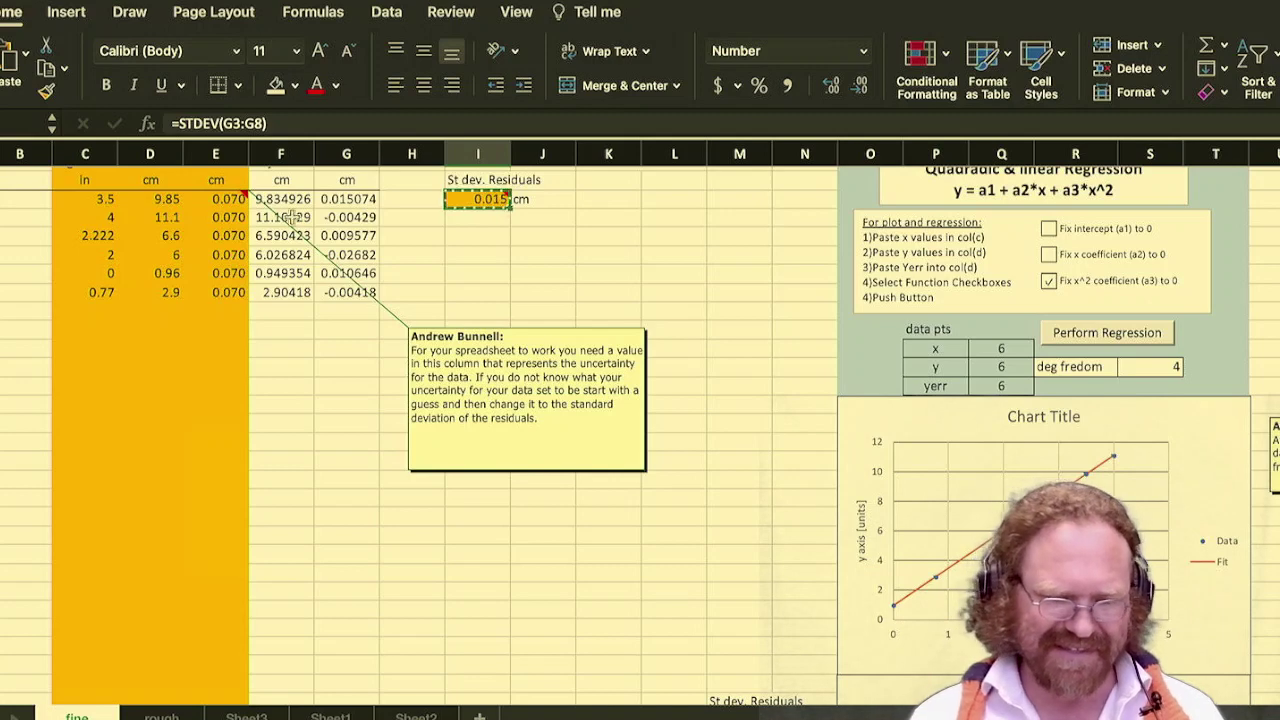
left_click(229, 201)
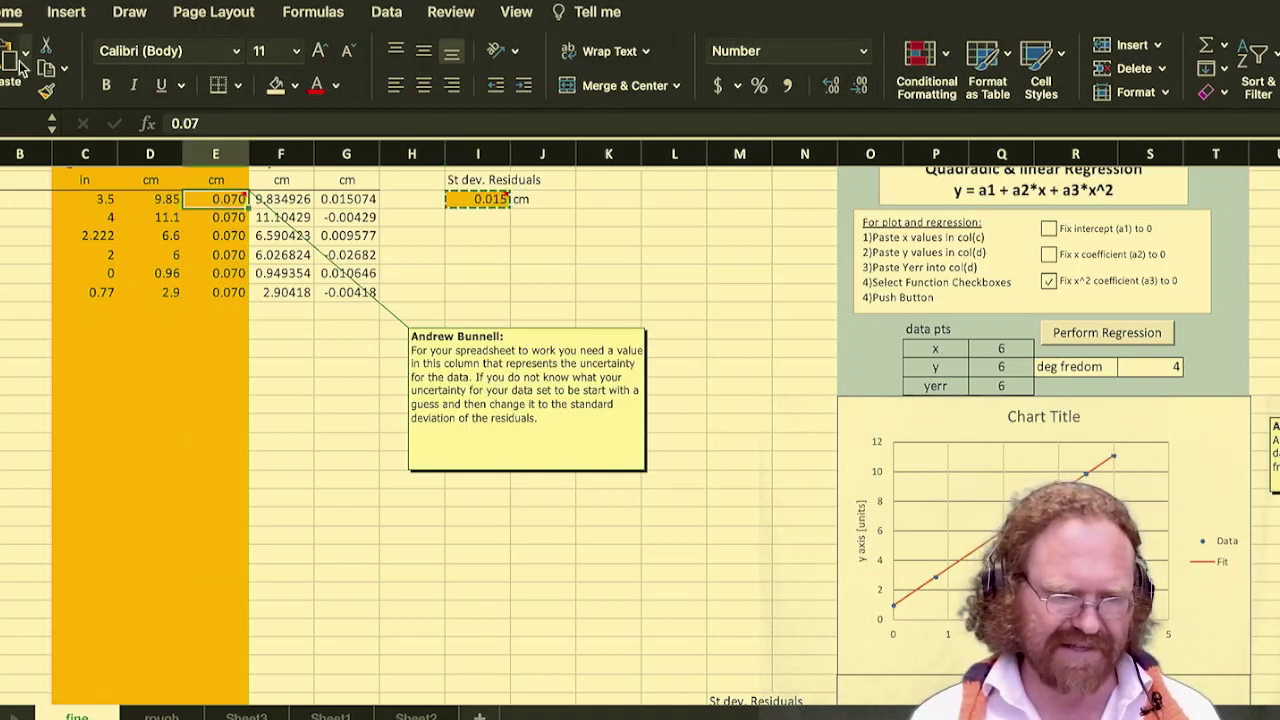
left_click(26, 60)
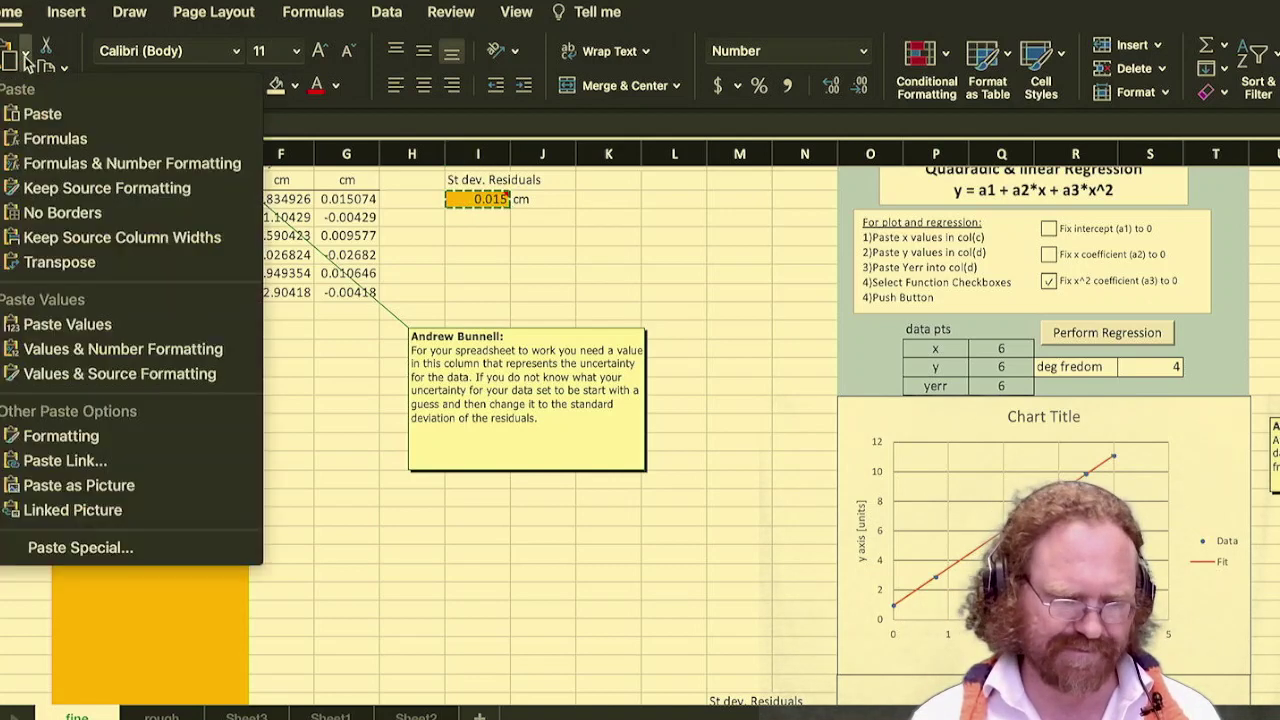
left_click(86, 326)
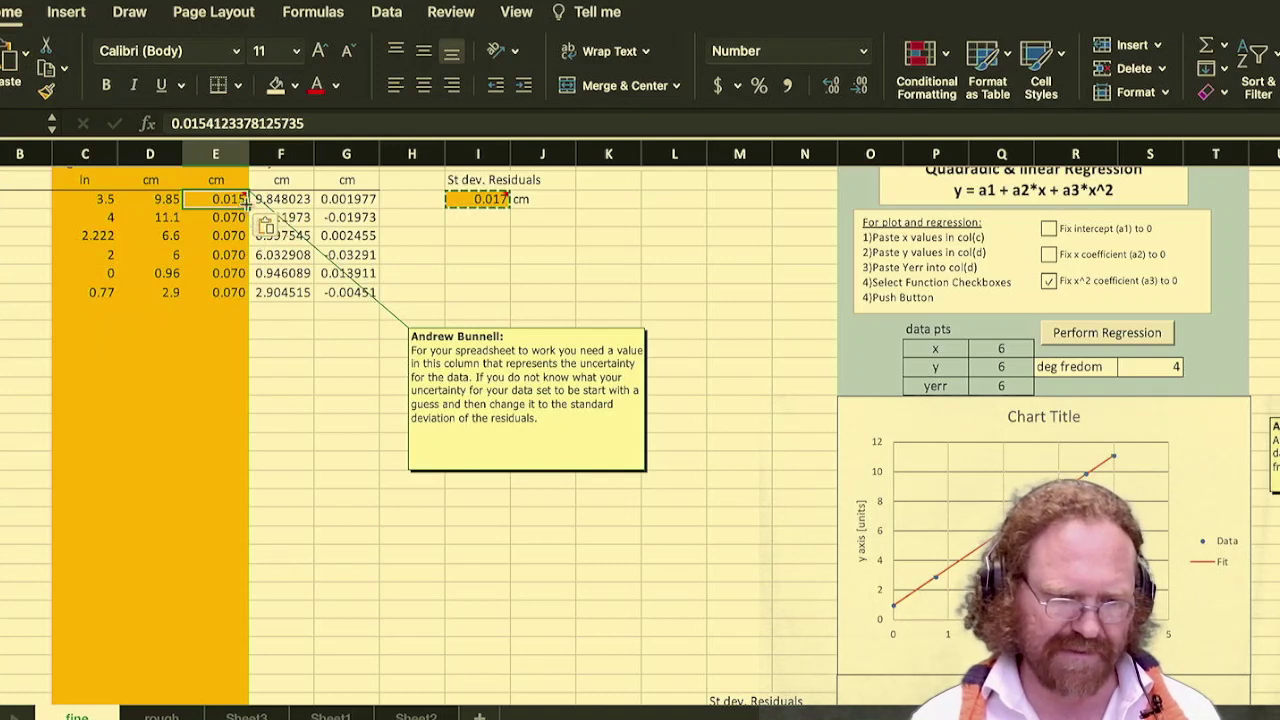
key("Escape")
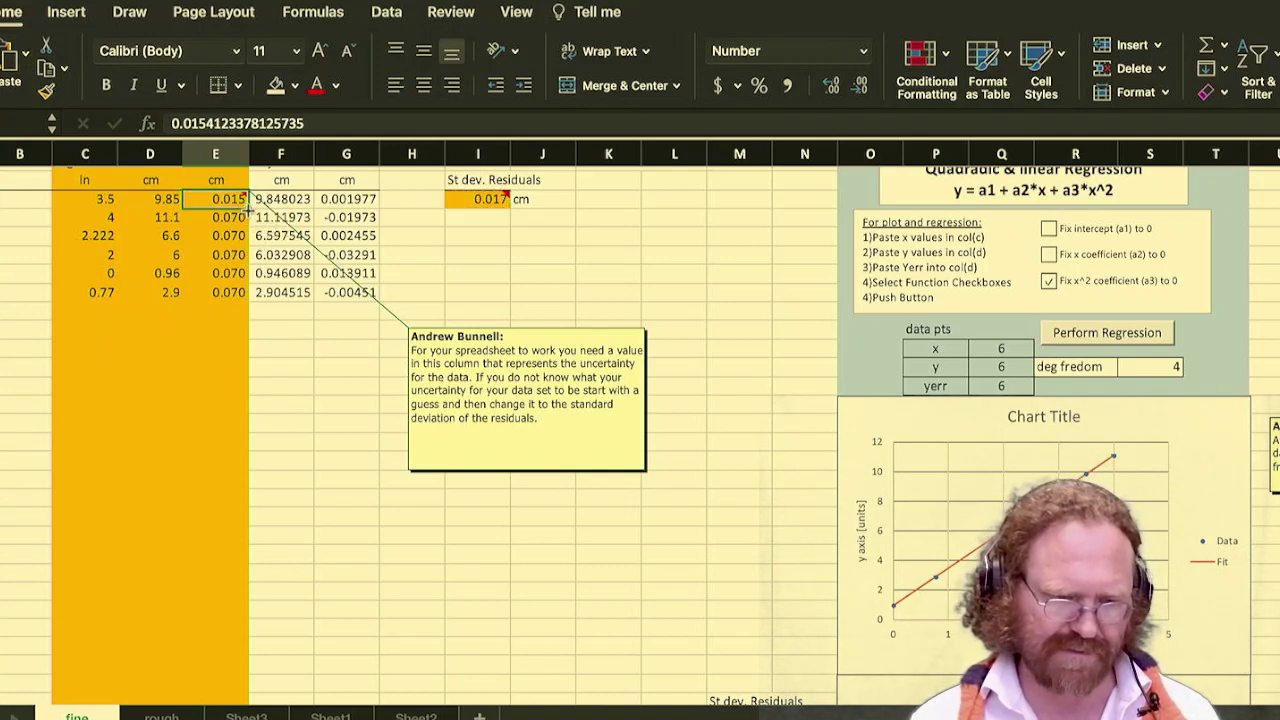
type("0.07")
key("Escape")
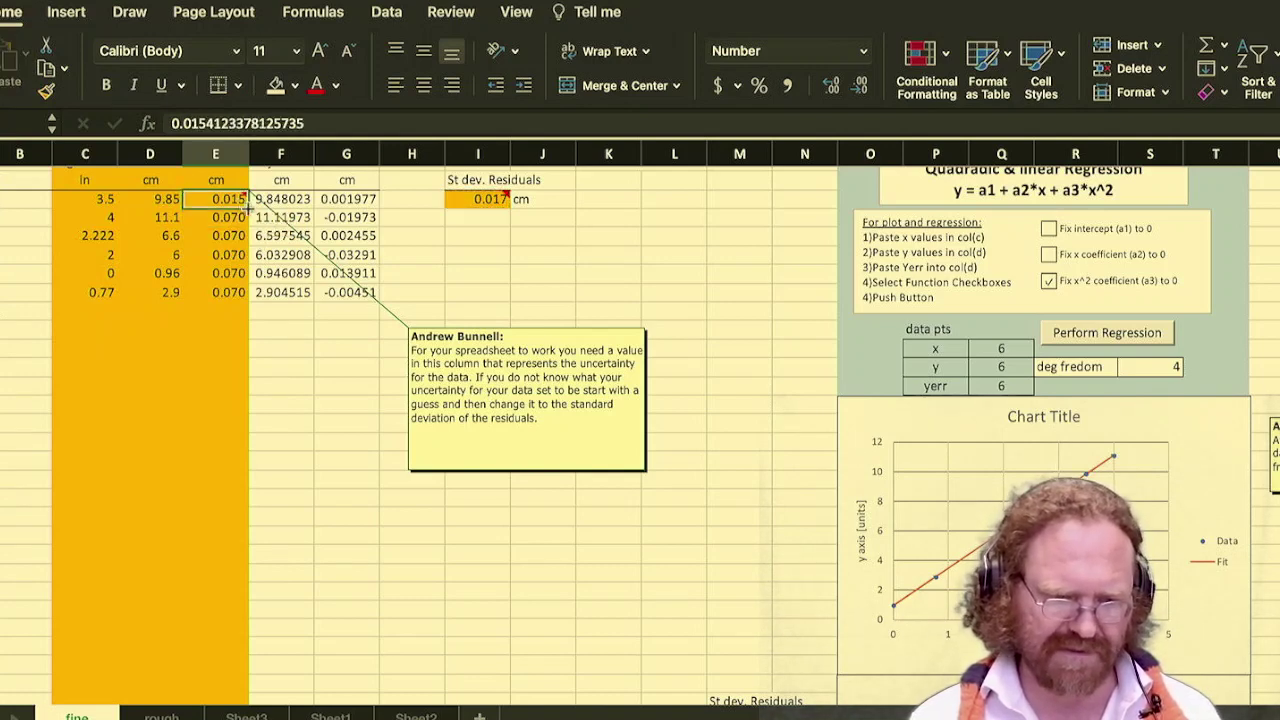
left_click(252, 215)
left_click(245, 200)
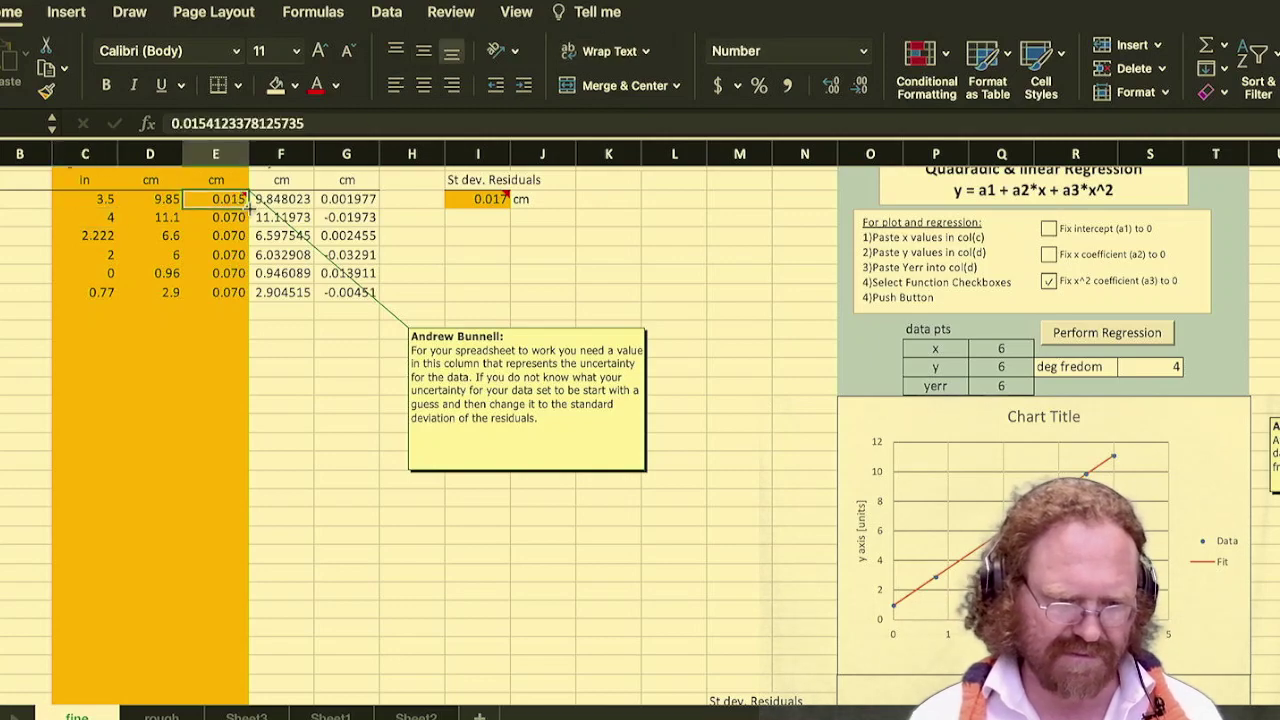
double_click(248, 207)
- Show the fitted a1, a2 and their errors to three decimals: 0.949 ± 0.011, 2.539 ± 0.004
scroll(760, 485, "right", 3)
scroll(760, 485, "right", 5)
scroll(905, 464, "down", 3)
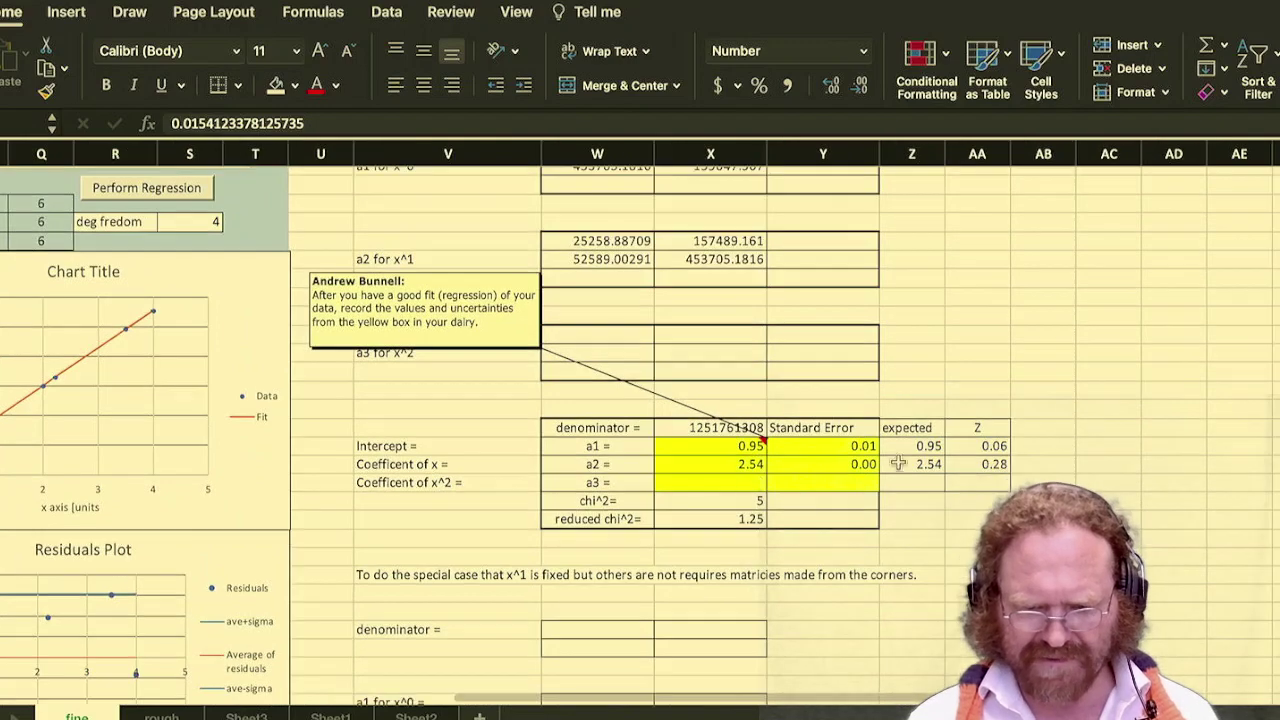
left_click_drag(720, 446, 856, 470)
left_click(828, 90)
left_click(828, 90)
left_click(861, 88)
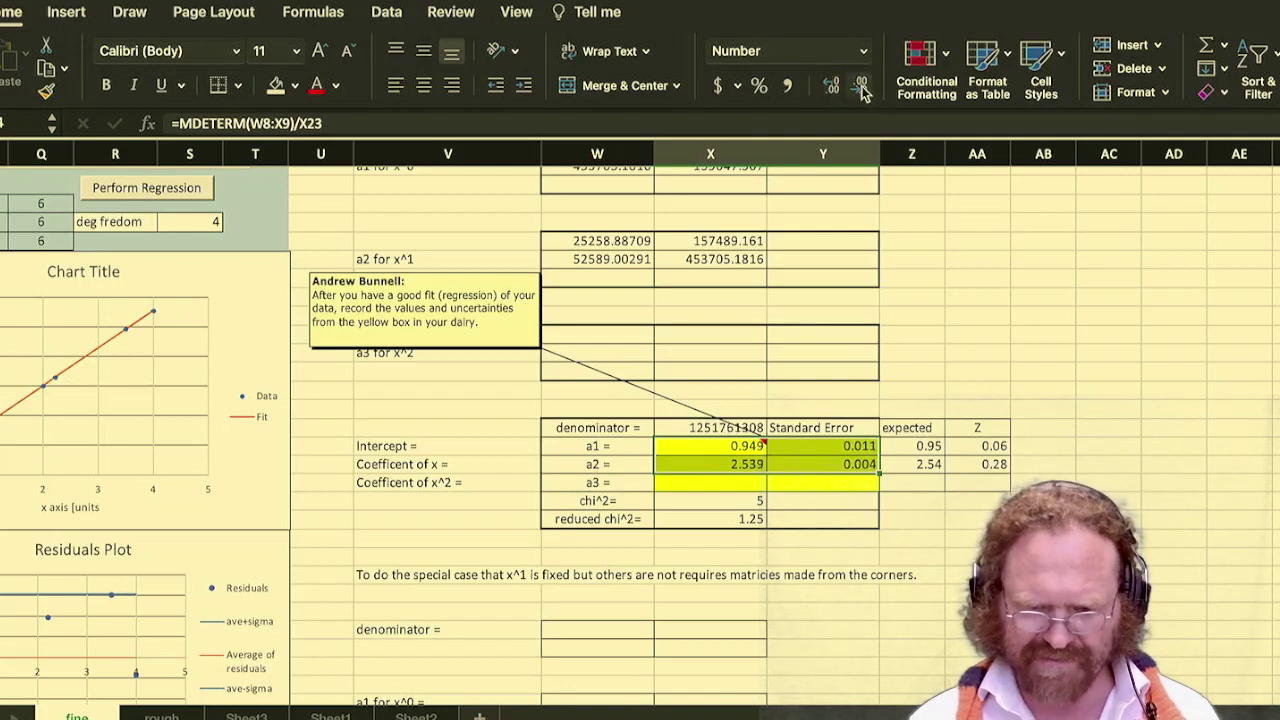
left_click(1088, 404)
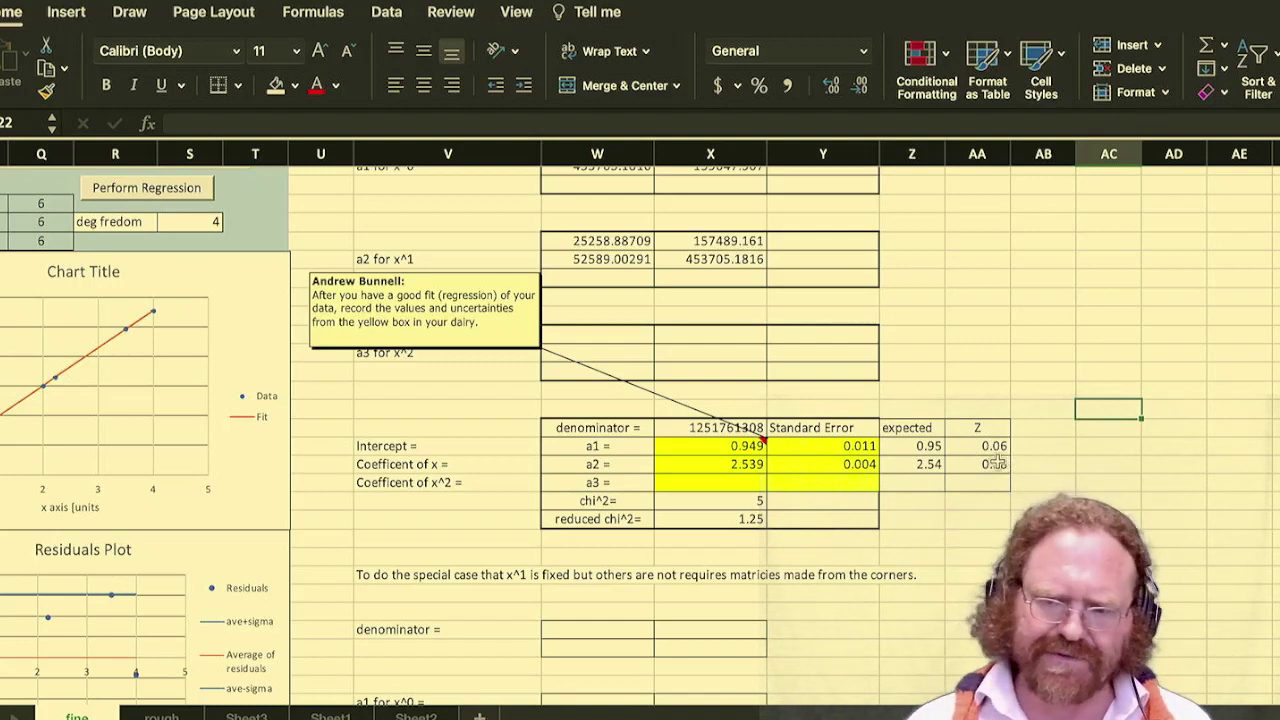
scroll(555, 397, "left", 10)
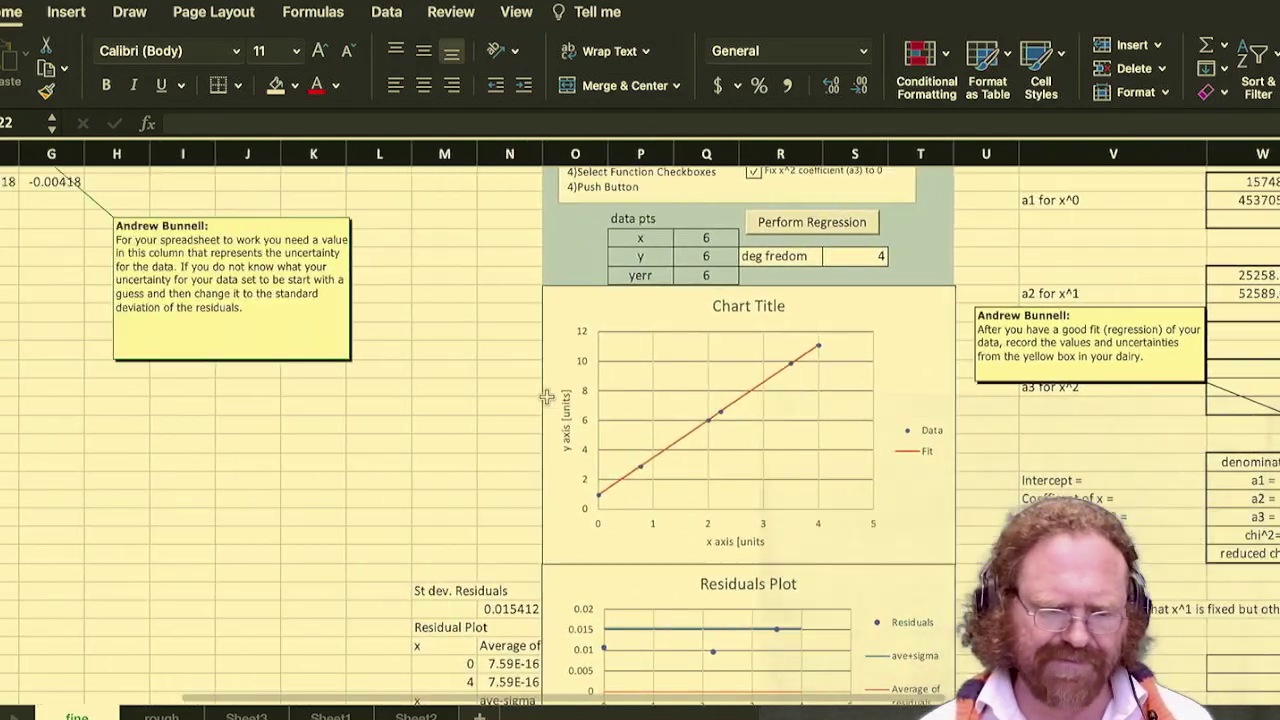
scroll(546, 396, "up", 2)
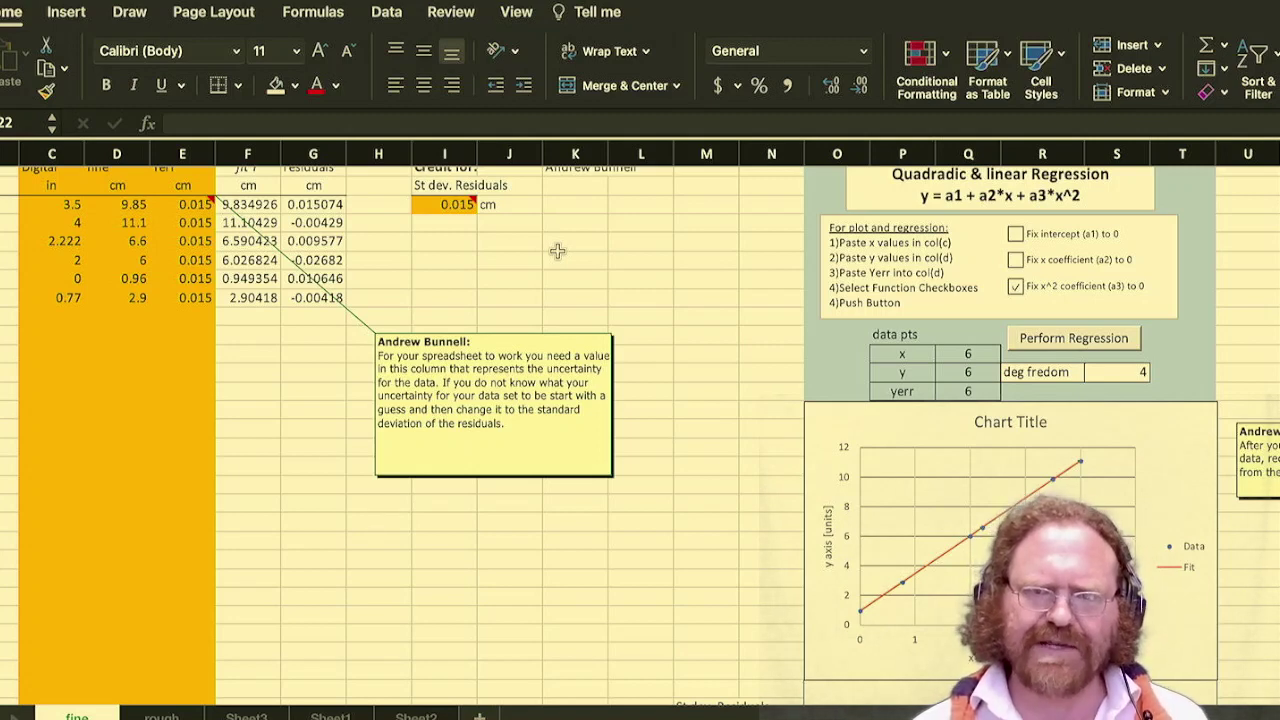
scroll(557, 251, "right", 15)
scroll(557, 251, "down", 2)
scroll(557, 251, "right", 3)
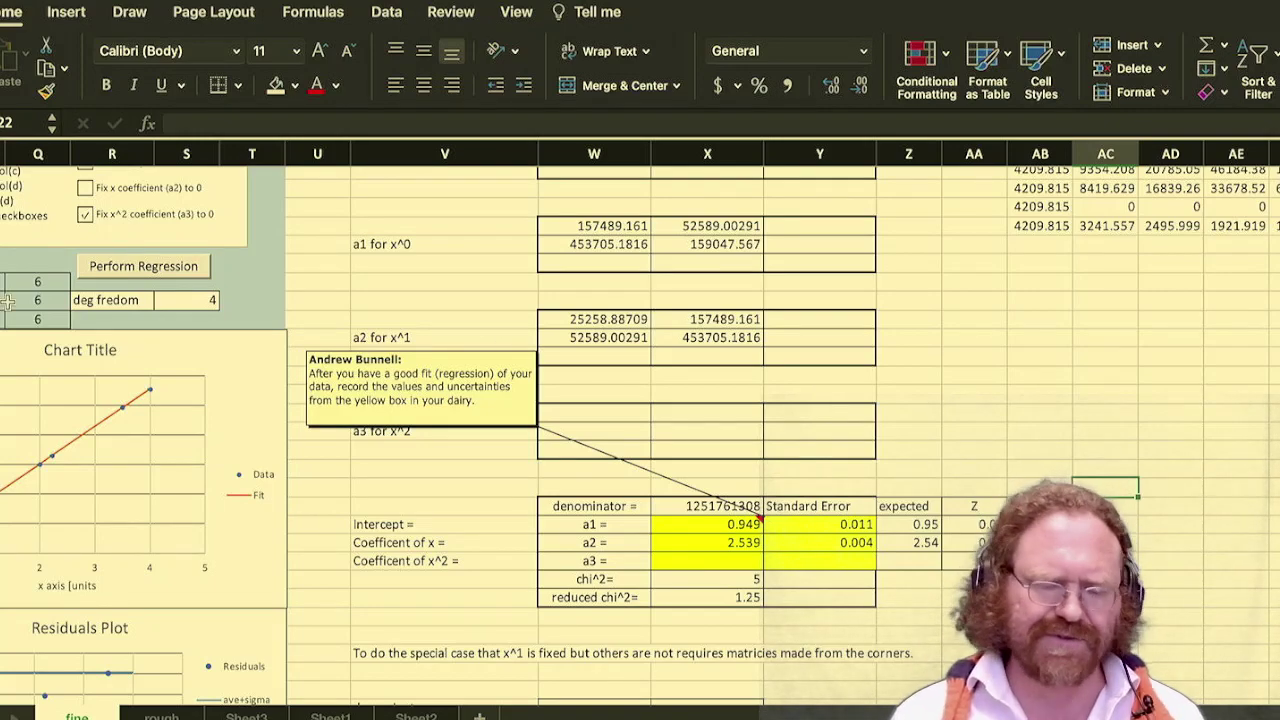
scroll(278, 388, "left", 5)
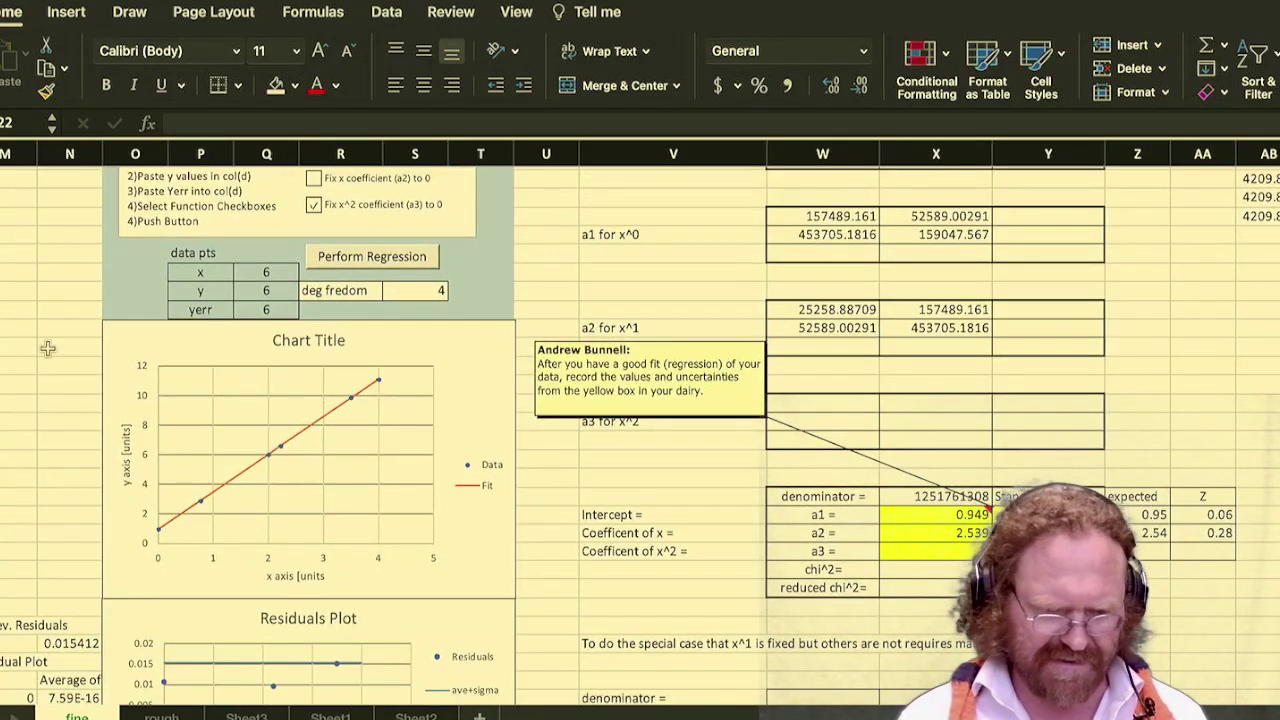
scroll(47, 348, "left", 4)
scroll(47, 348, "up", 2)
scroll(47, 348, "left", 5)
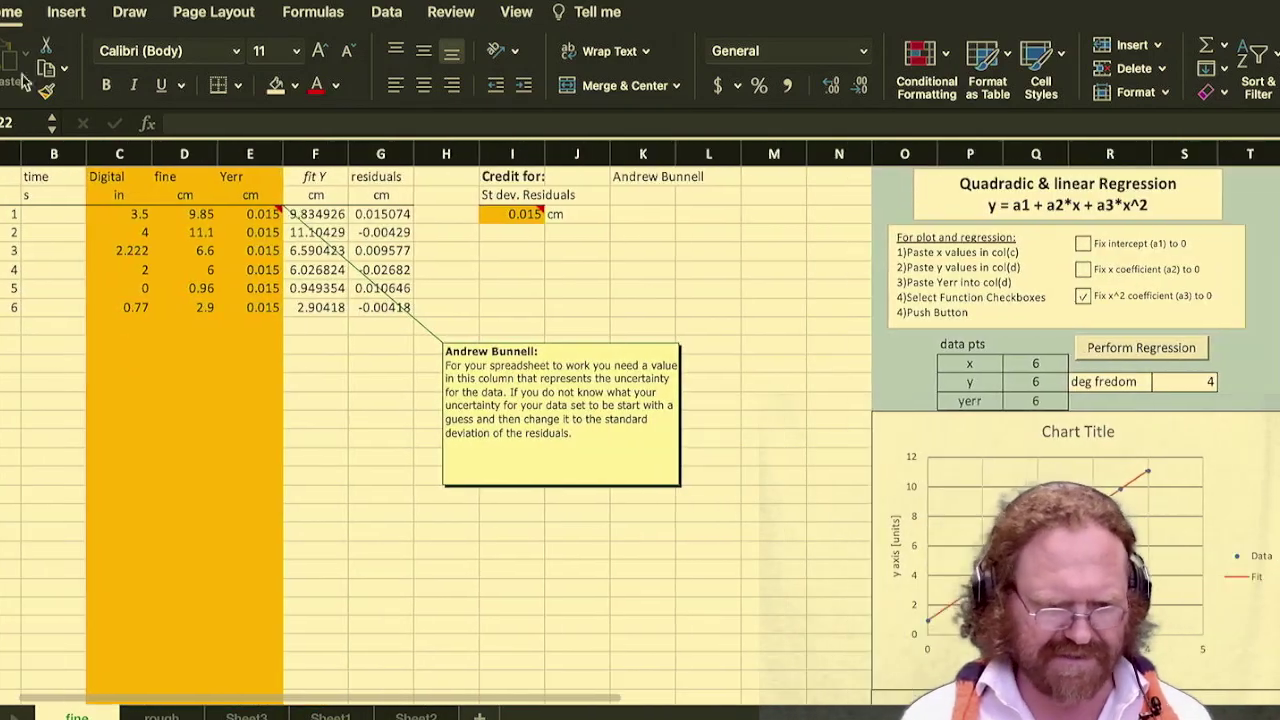
- Paste the Digital, fine and Yerr columns into Sheet3 starting at column A as values
left_click_drag(140, 150, 245, 138)
key("ctrl+c")
left_click(258, 717)
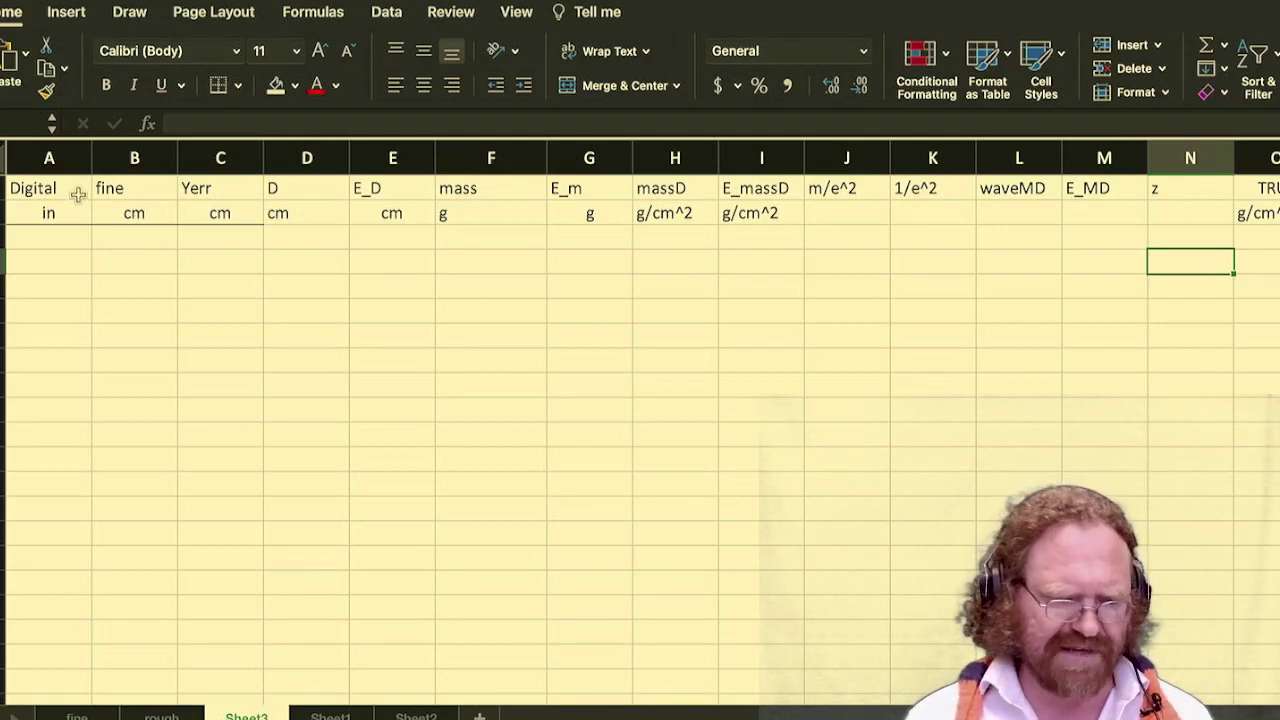
left_click(48, 158)
left_click(30, 58)
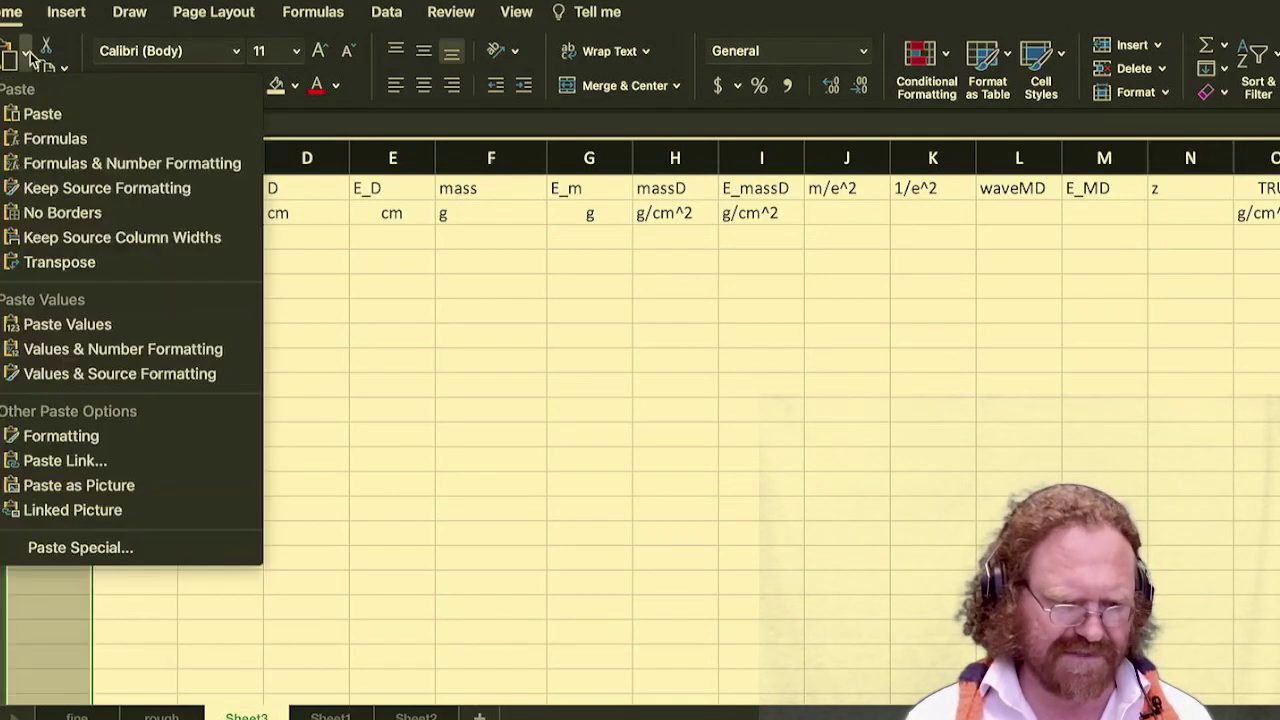
left_click(95, 330)
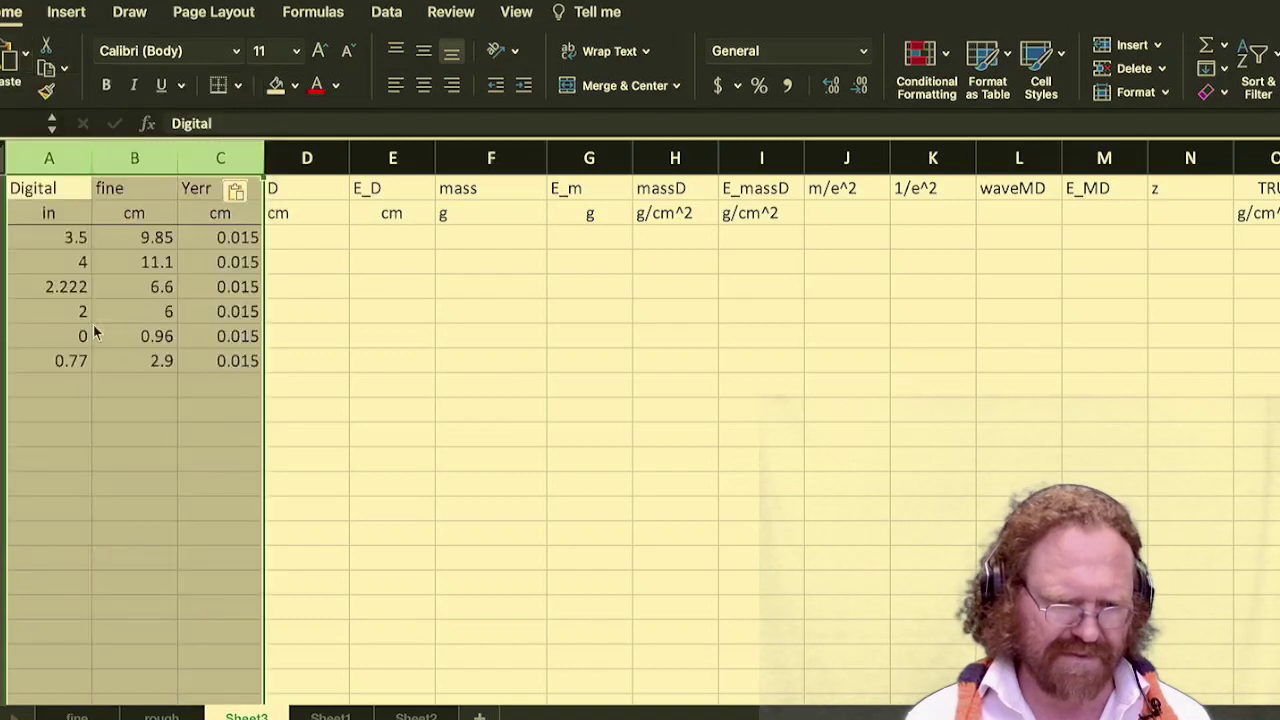
left_click(485, 320)
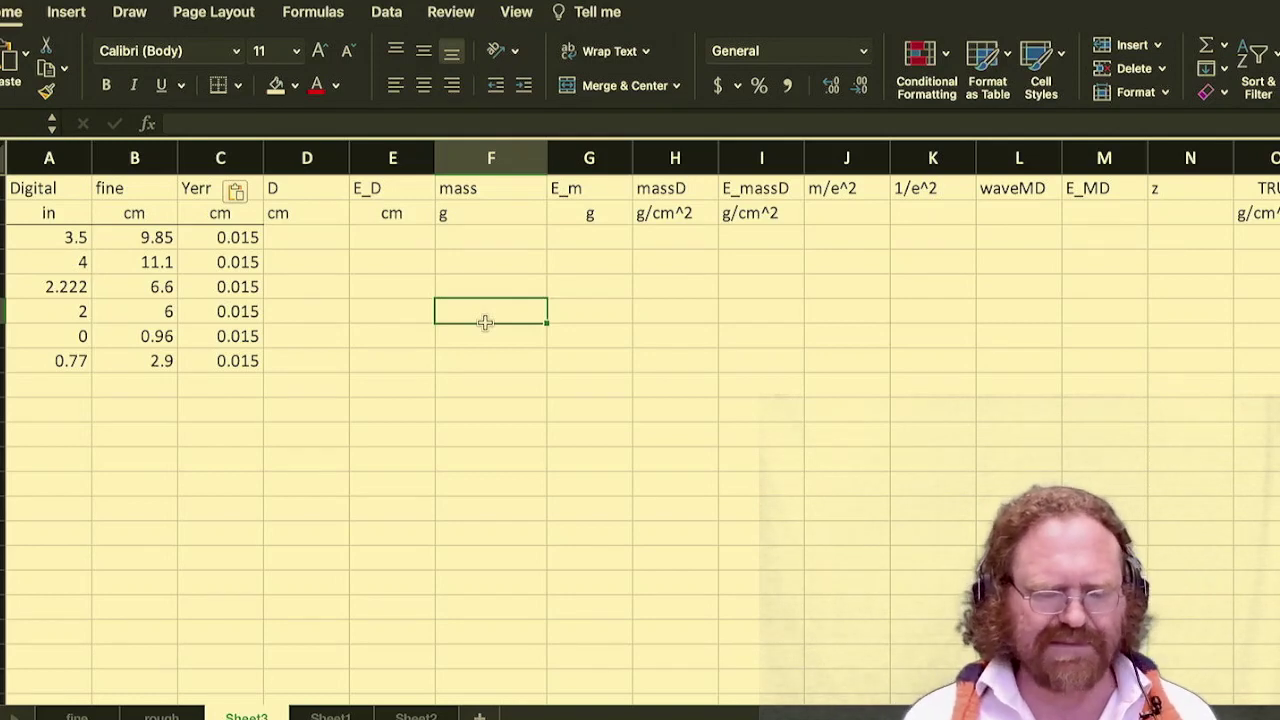
- Fill diameter 2.22 in column D and E_D 0.05 down all six data rows
left_click(312, 237)
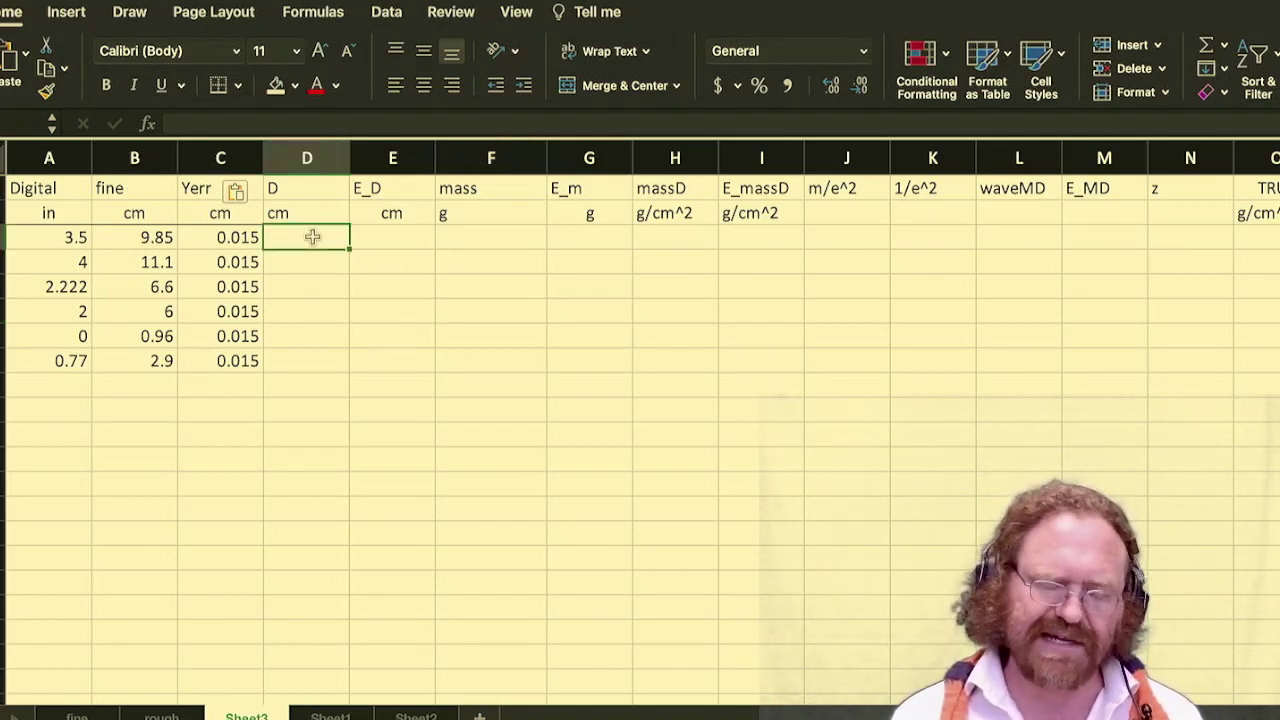
type("2.222")
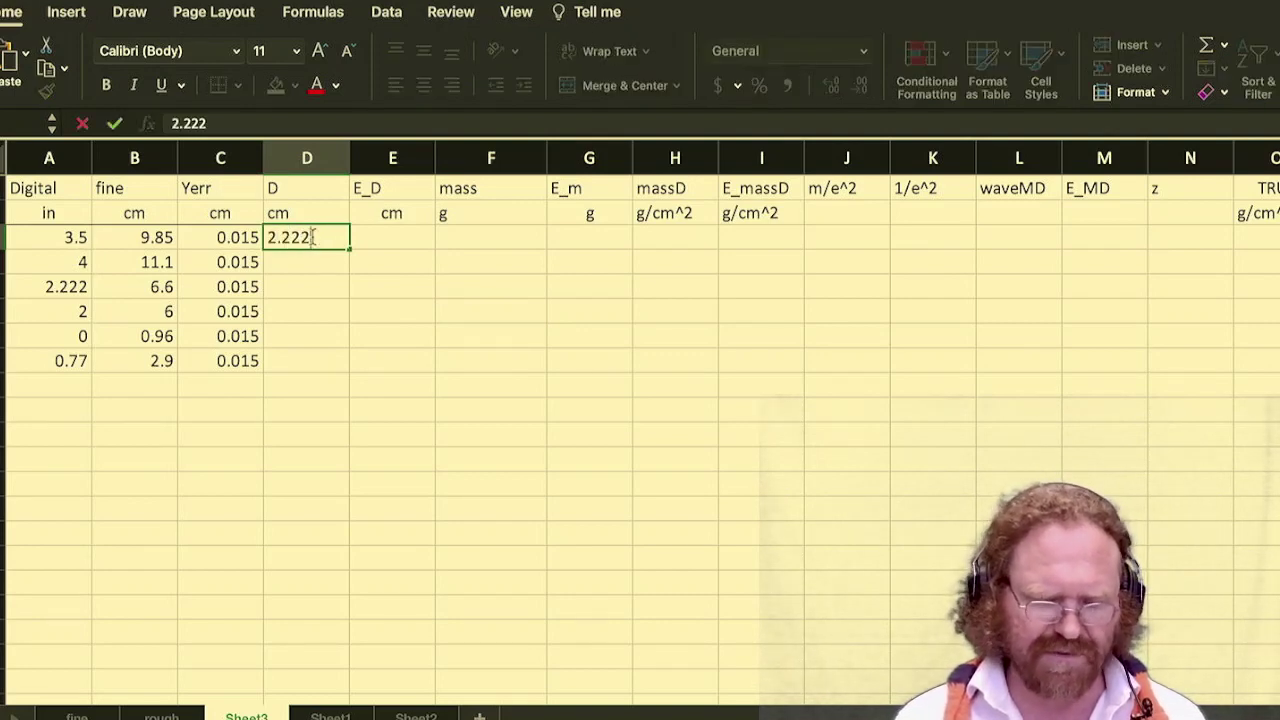
key("Tab")
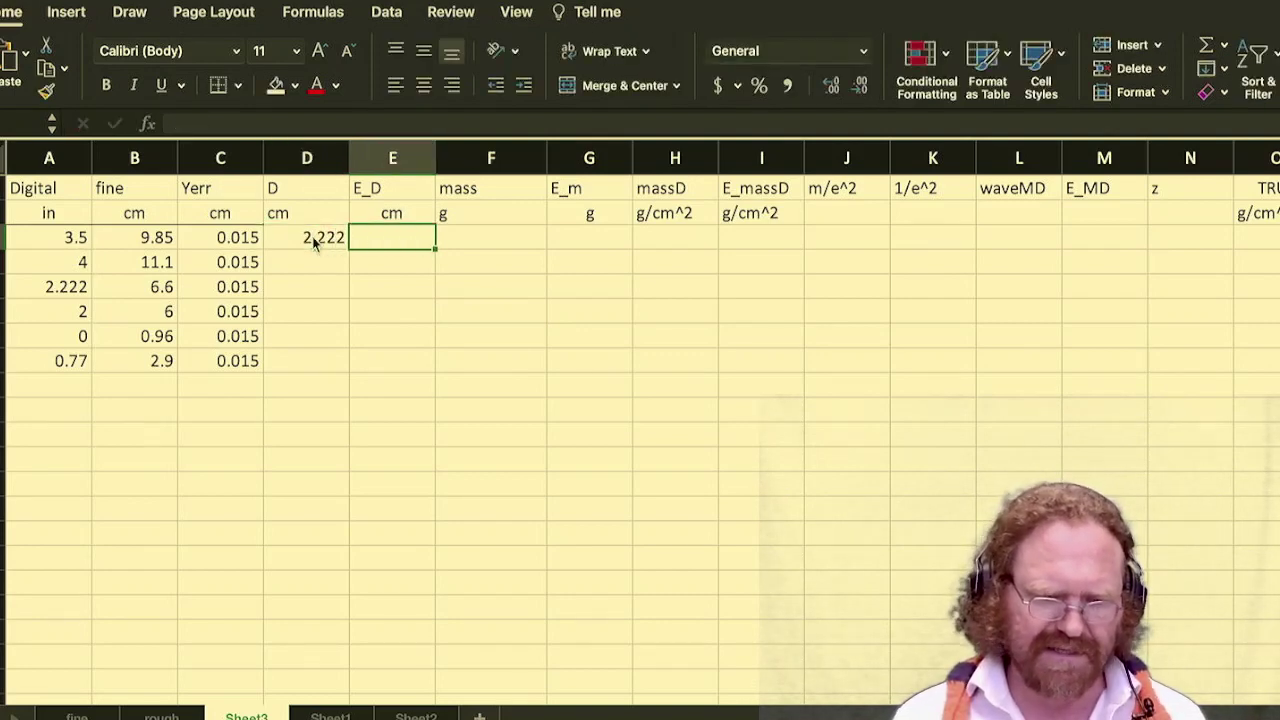
type("0.05")
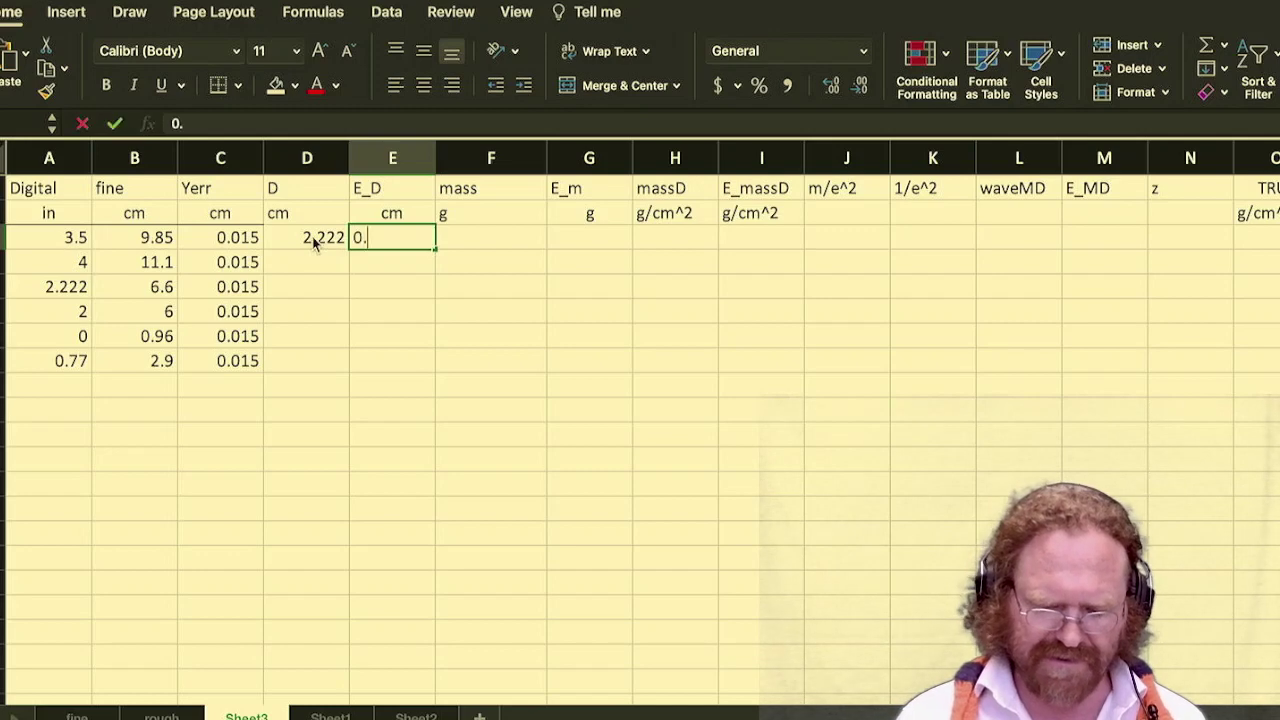
left_click(313, 243)
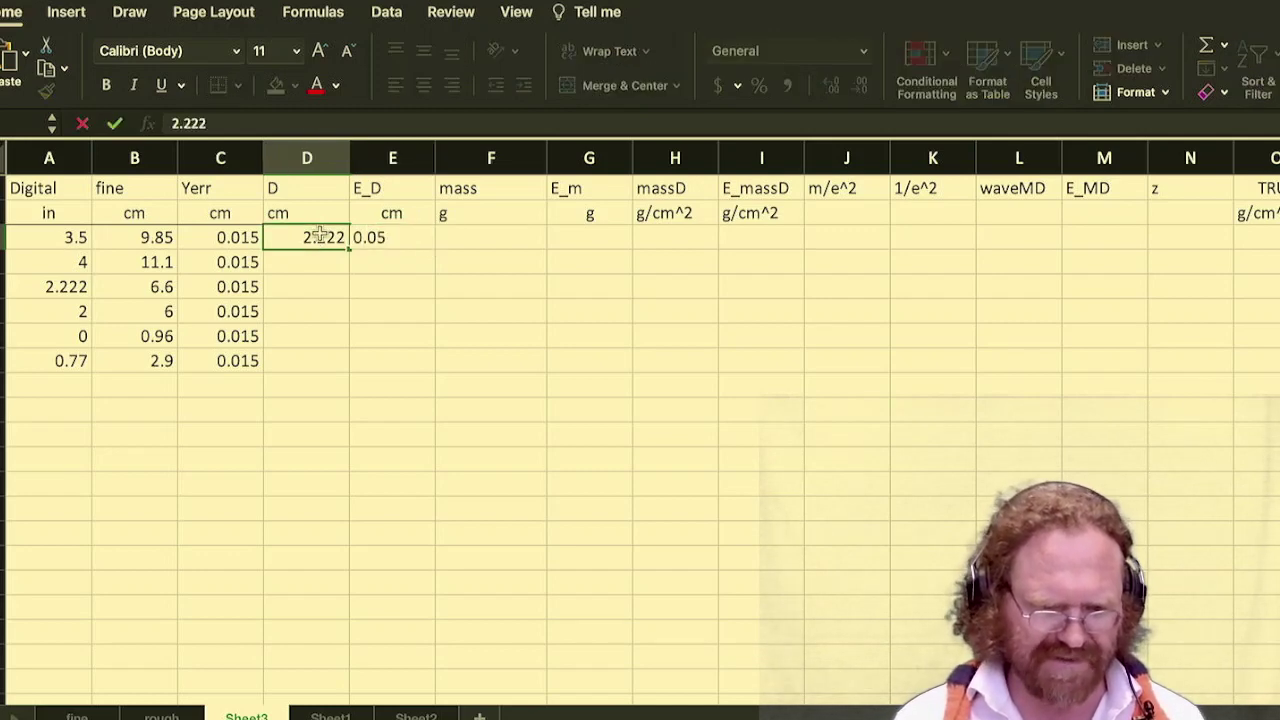
left_click(260, 122)
key("BackSpace")
key("Tab")
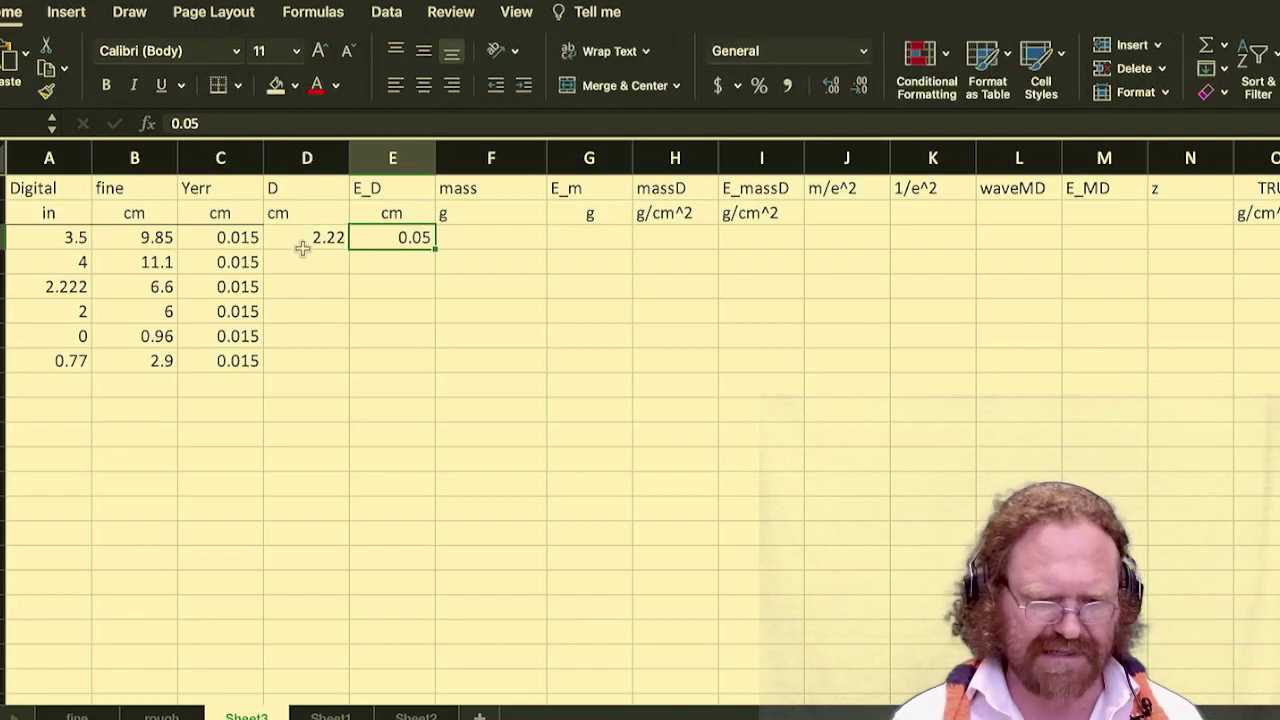
left_click_drag(302, 240, 407, 243)
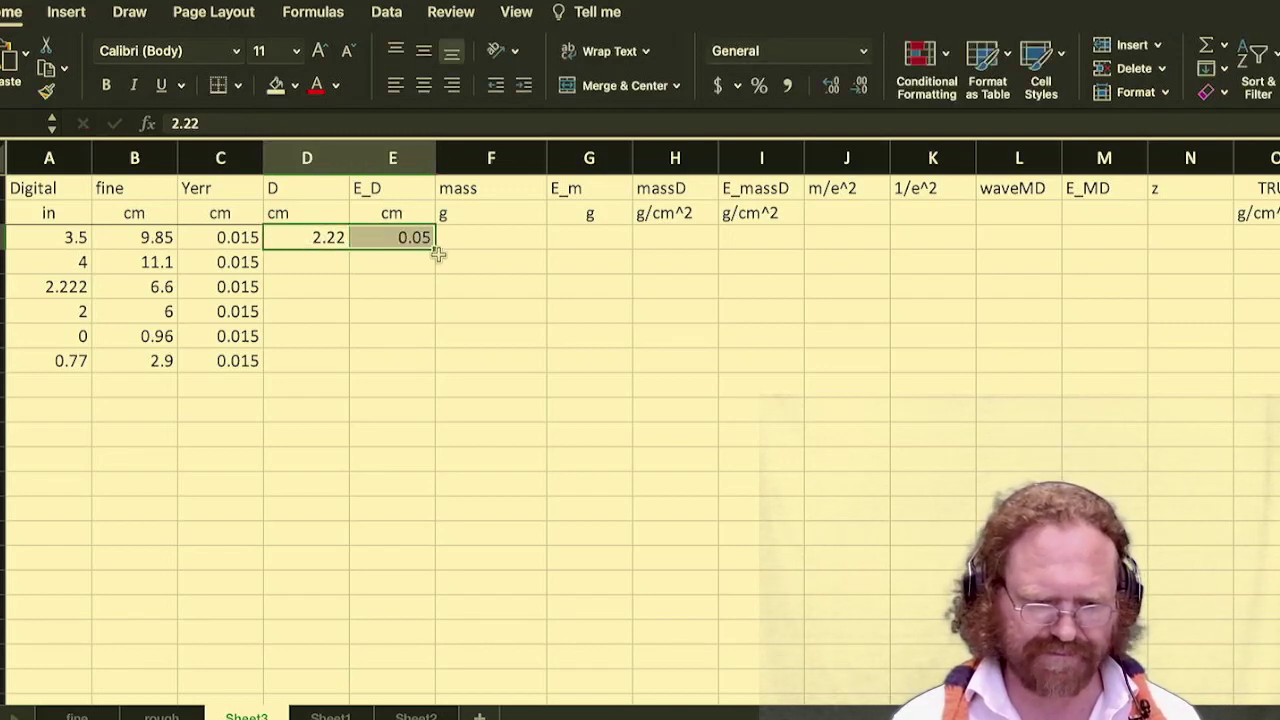
double_click(436, 249)
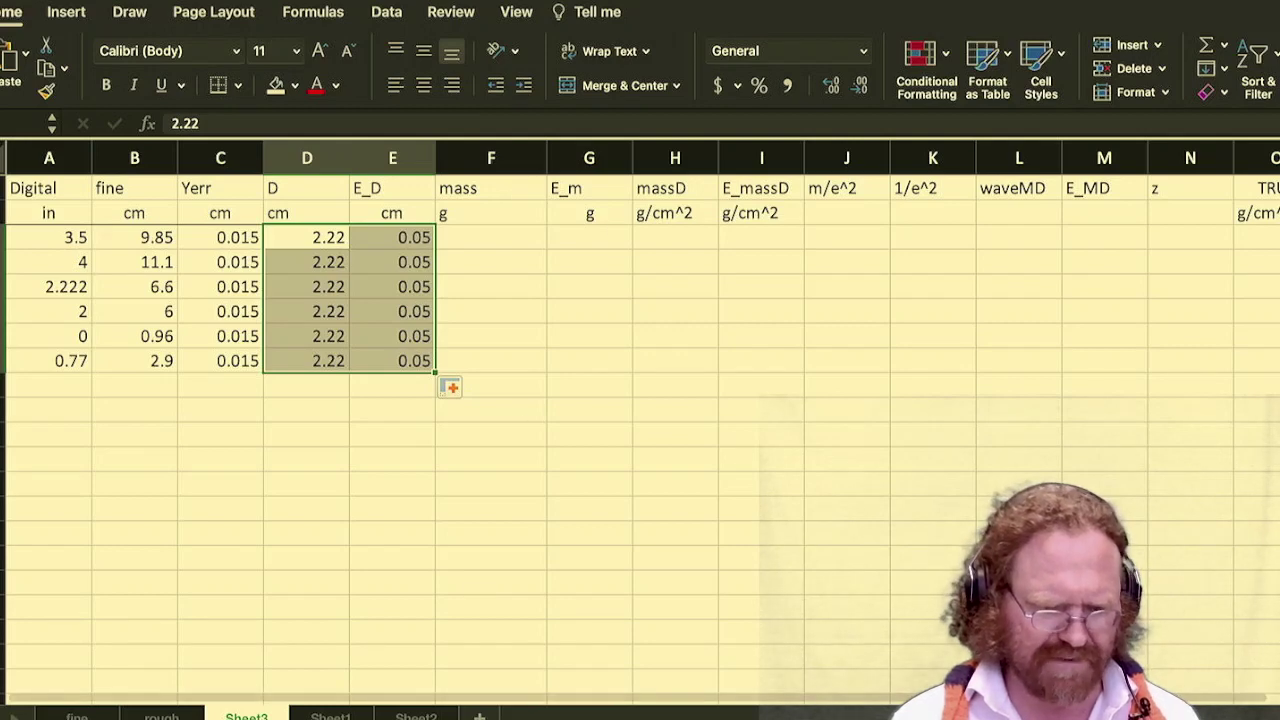
- Copy Sheet1's mass column (103.72 to 31.1) into column F of Sheet3
left_click(347, 716)
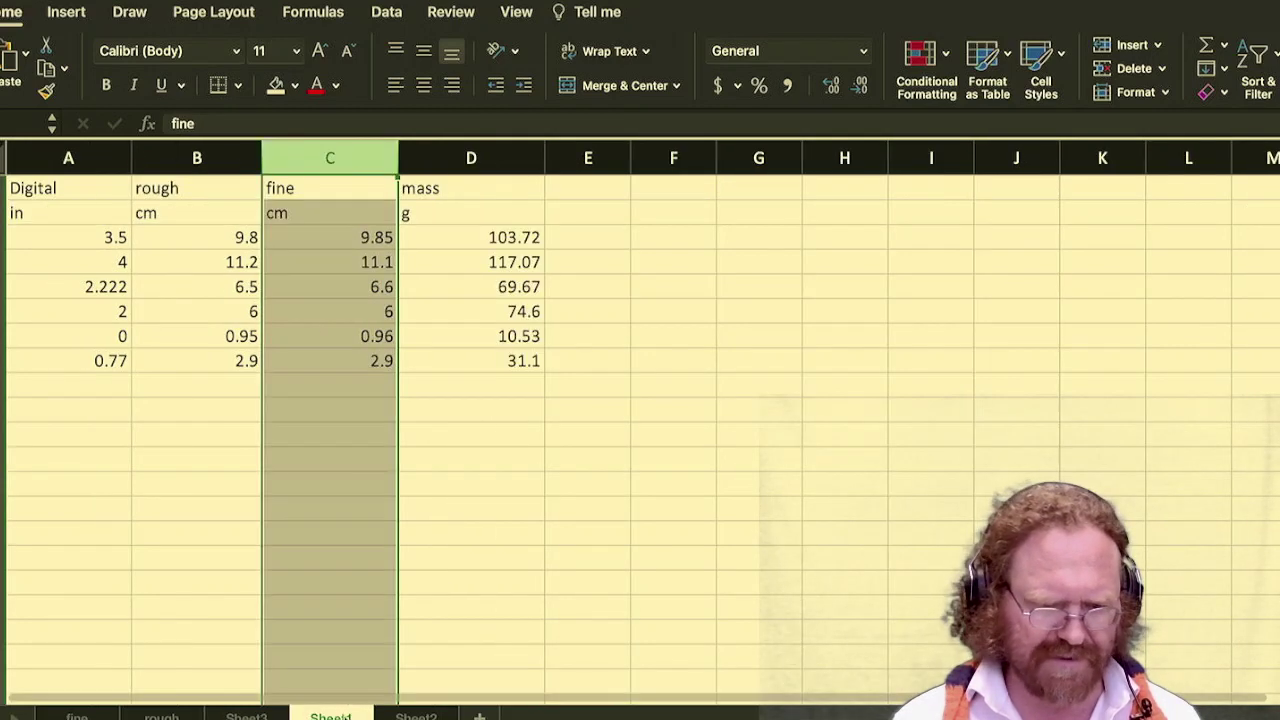
left_click(484, 152)
key("super+c")
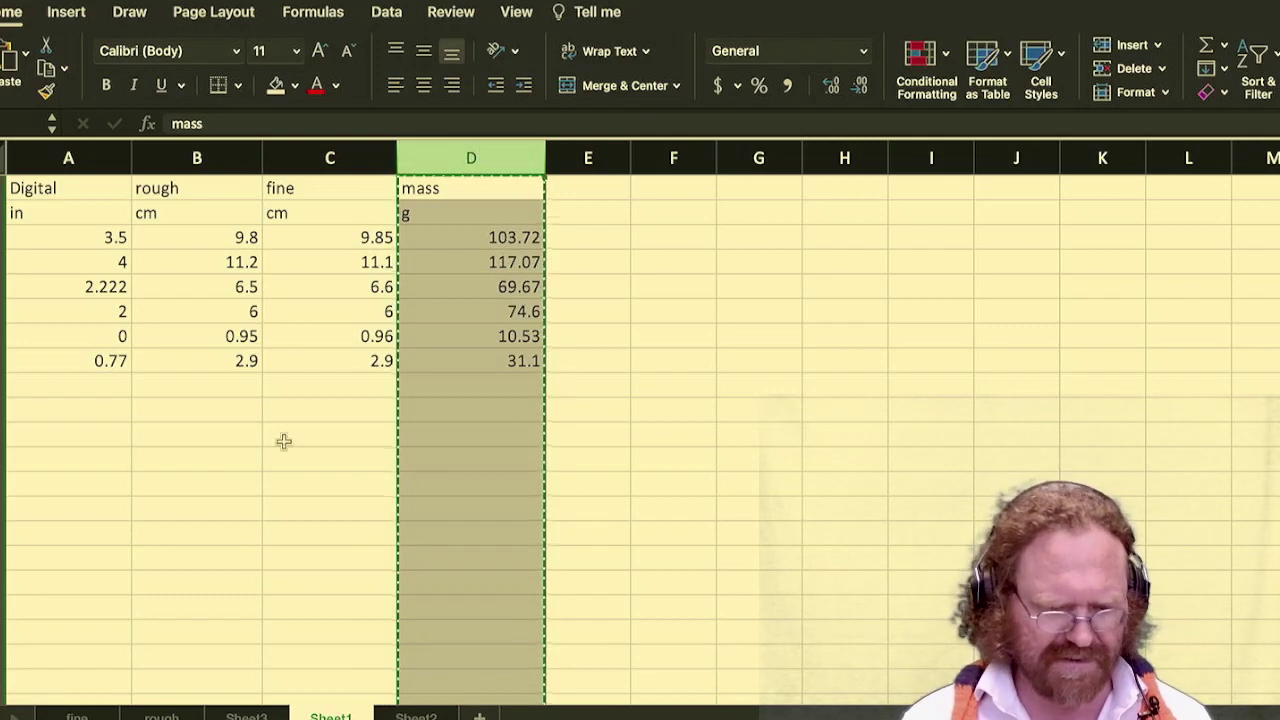
left_click(246, 716)
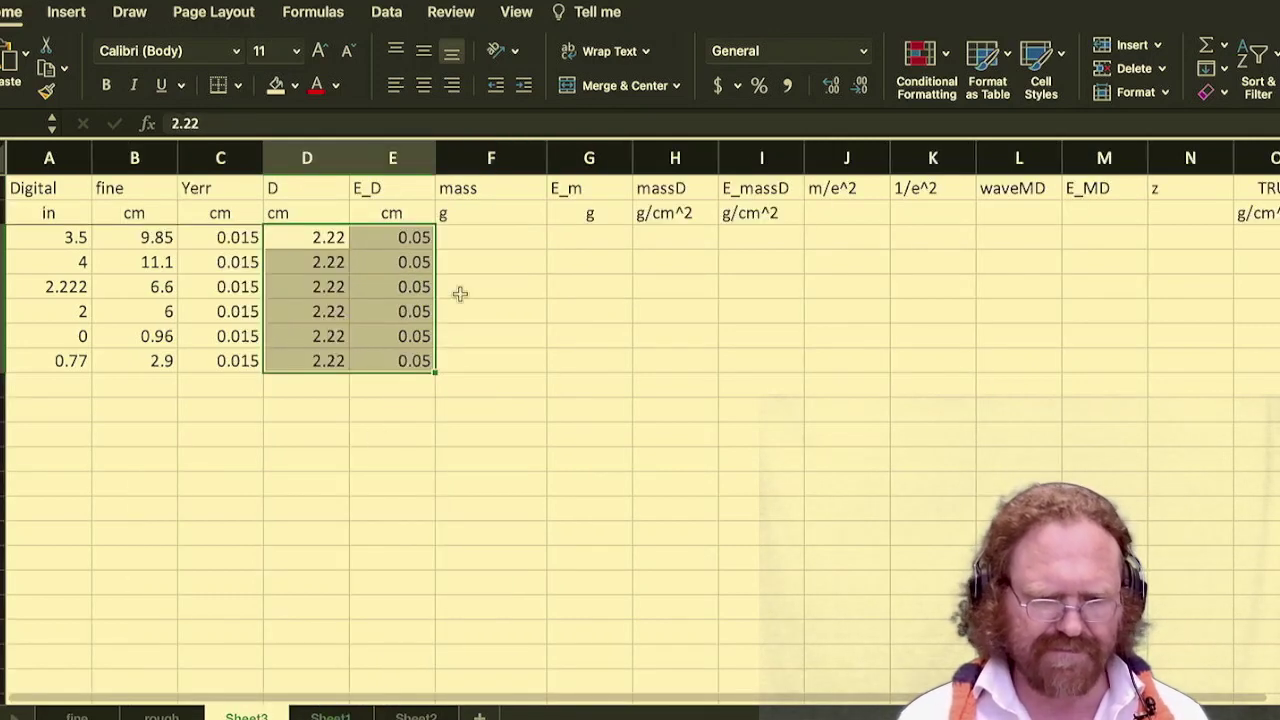
left_click(498, 162)
key("super+v")
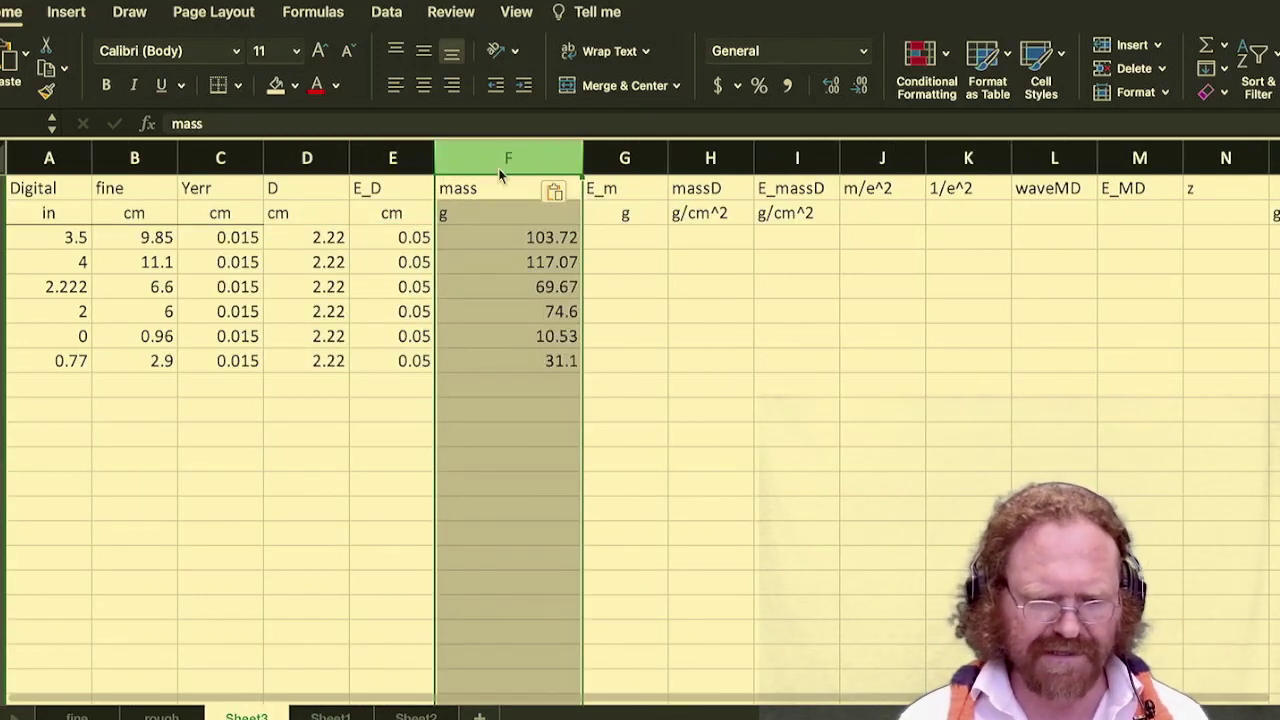
- Fill the mass uncertainty E_m with 0.09 in every row, checked against Sheet2
left_click(418, 716)
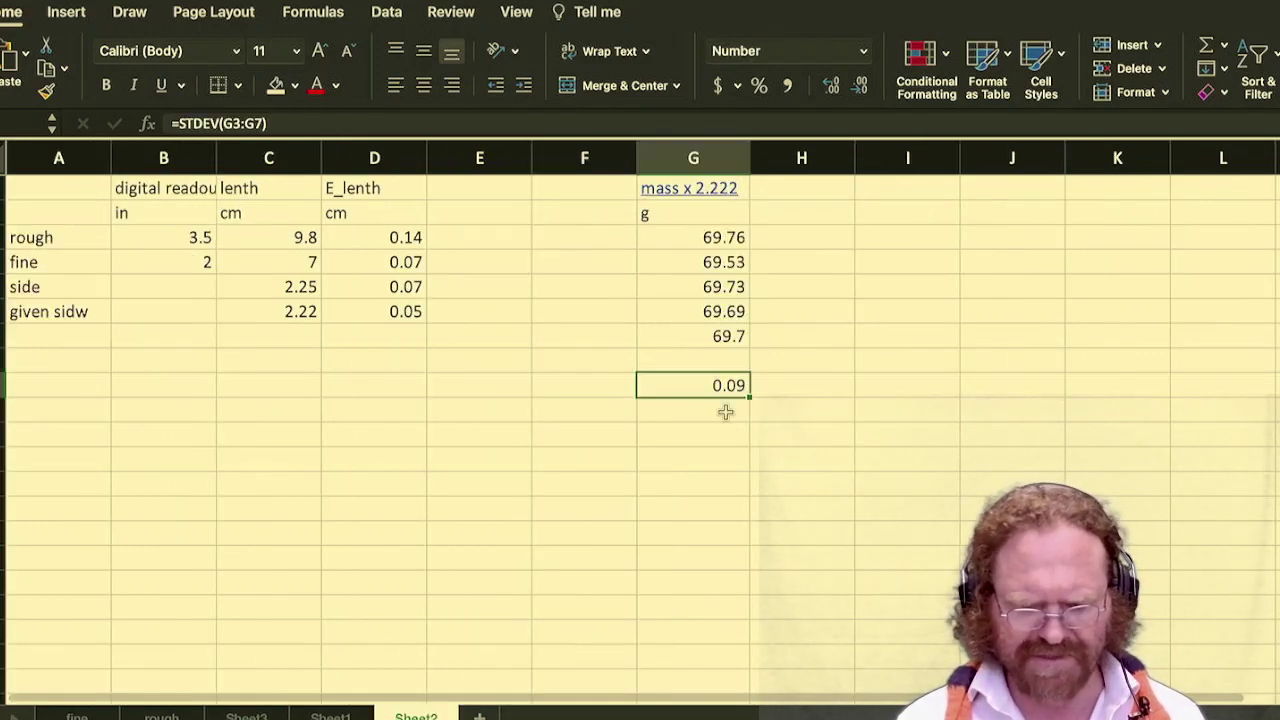
left_click(250, 716)
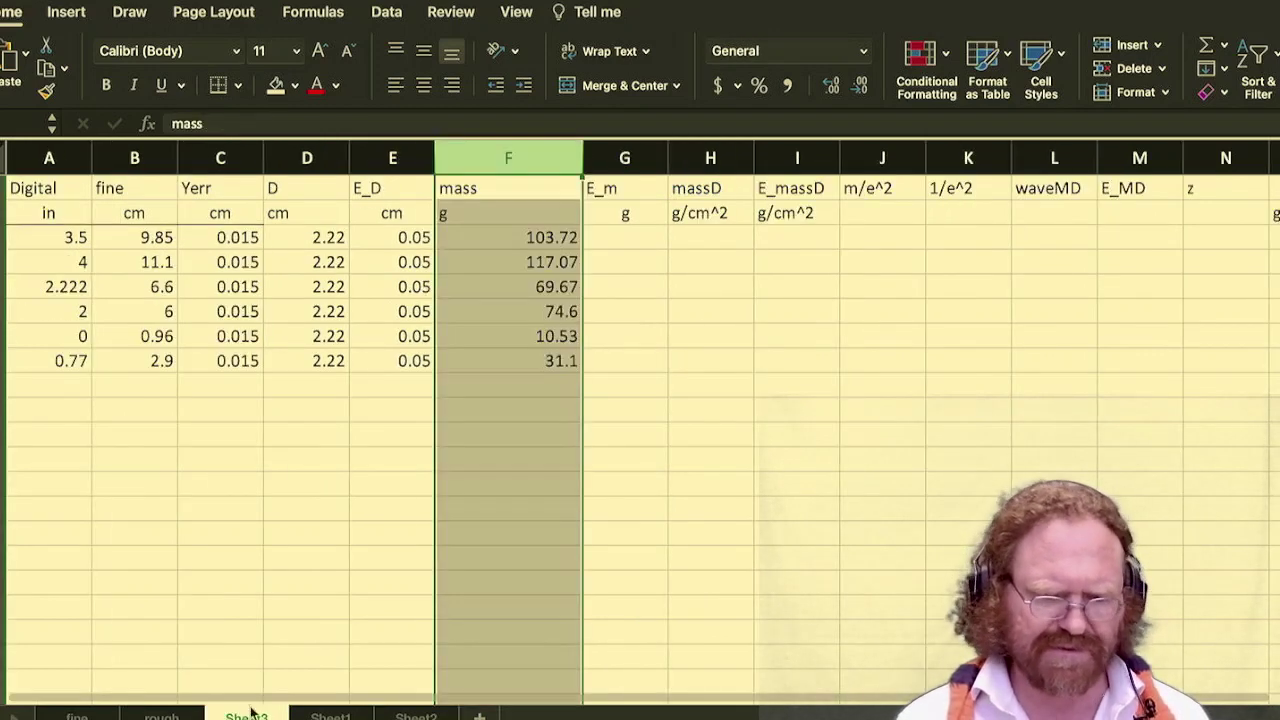
left_click(625, 241)
type("0.09")
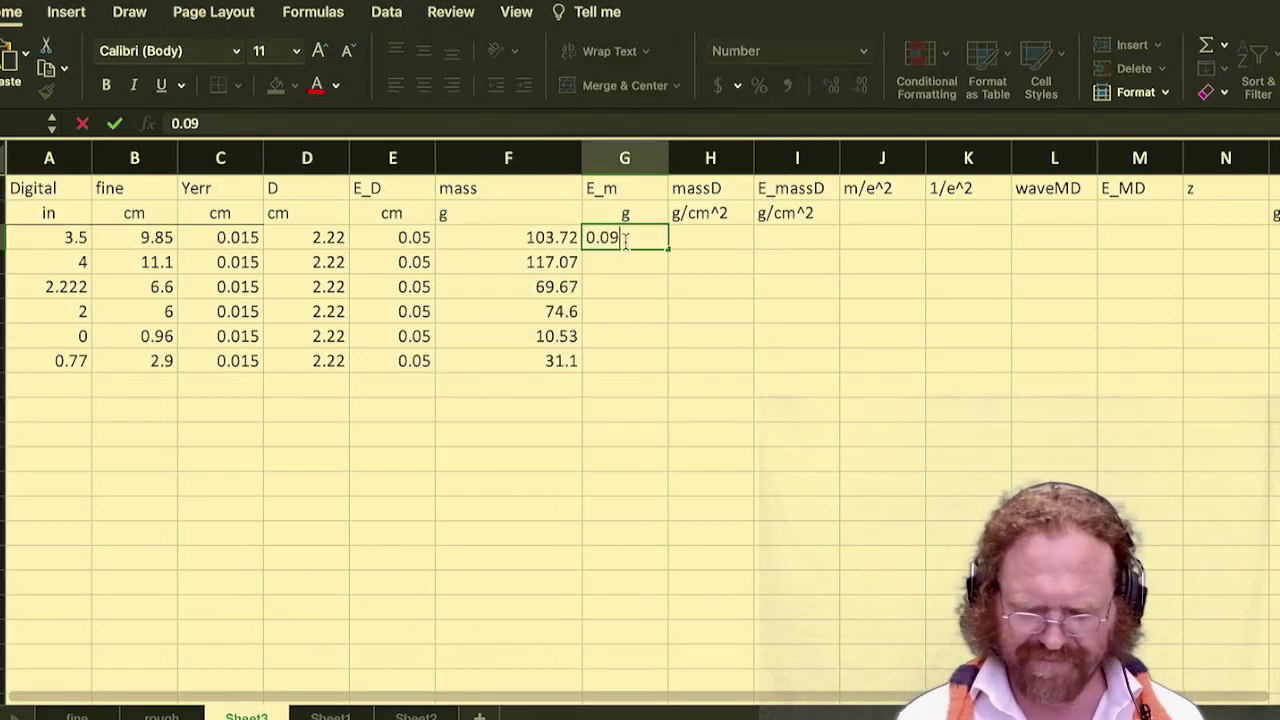
key("Return")
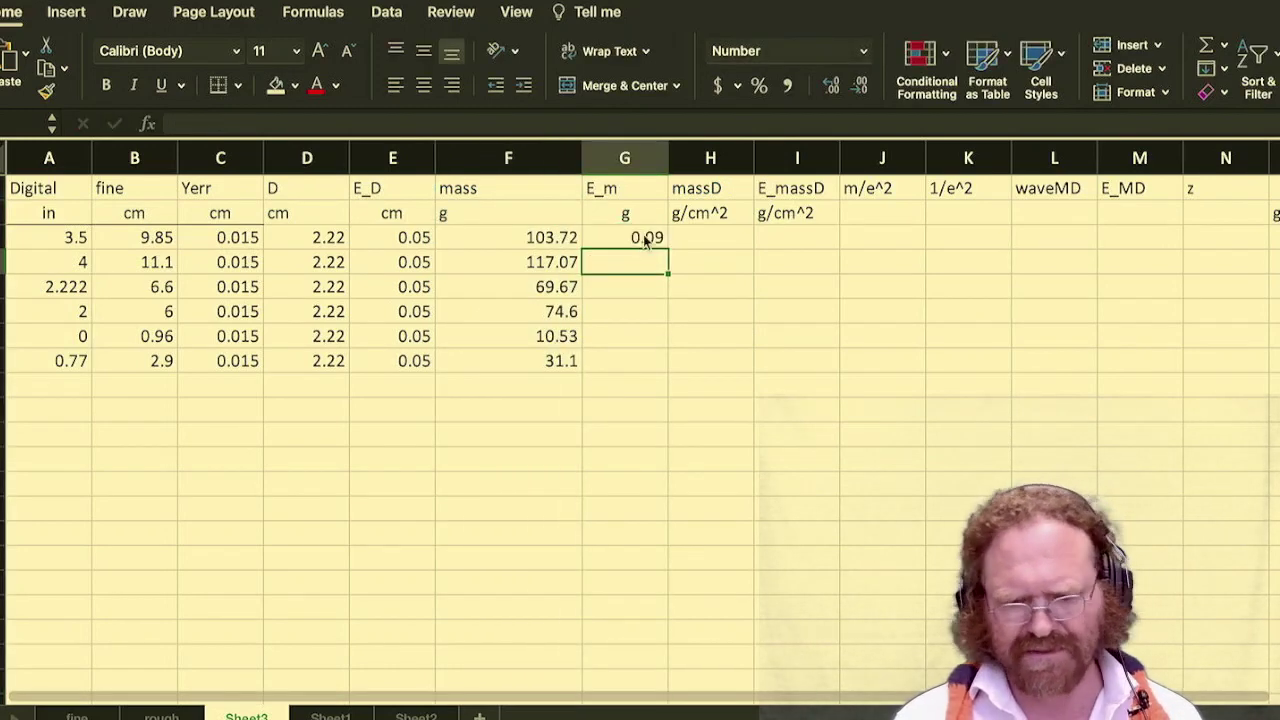
left_click(645, 242)
double_click(668, 250)
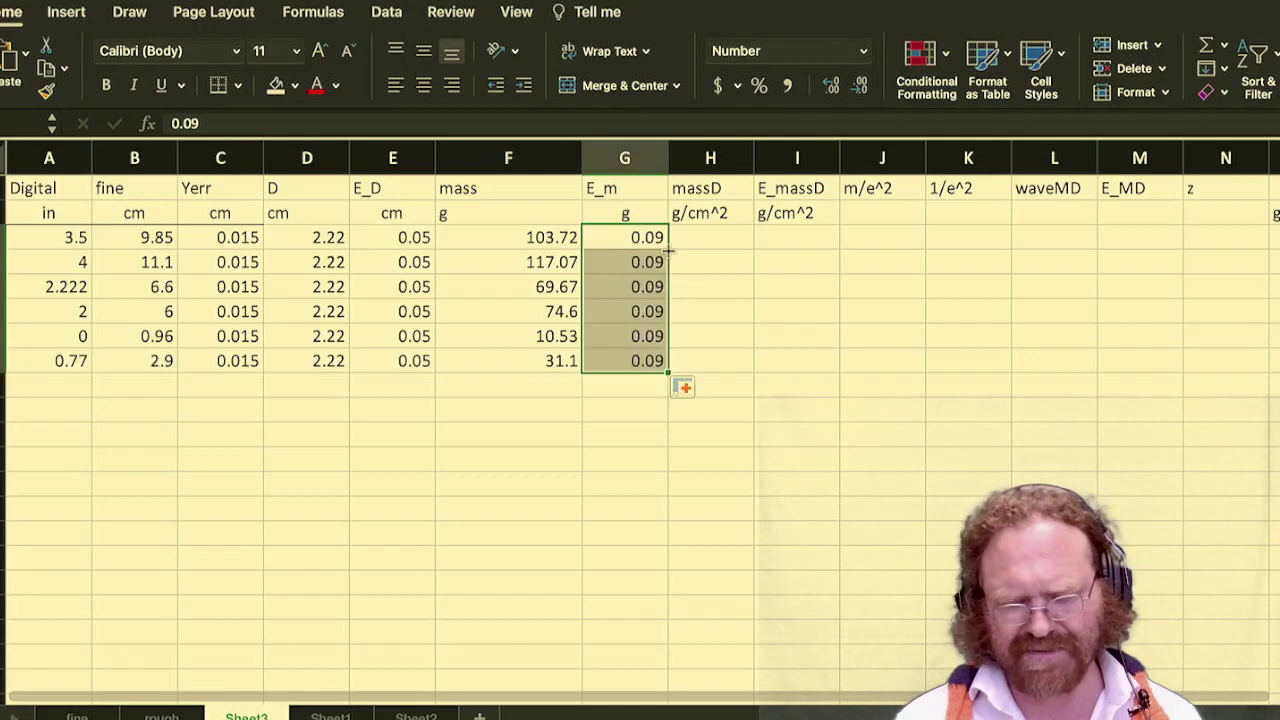
- Enter the massD formula =F3/(B3*D3^2/4*PI()) in H3
left_click(727, 243)
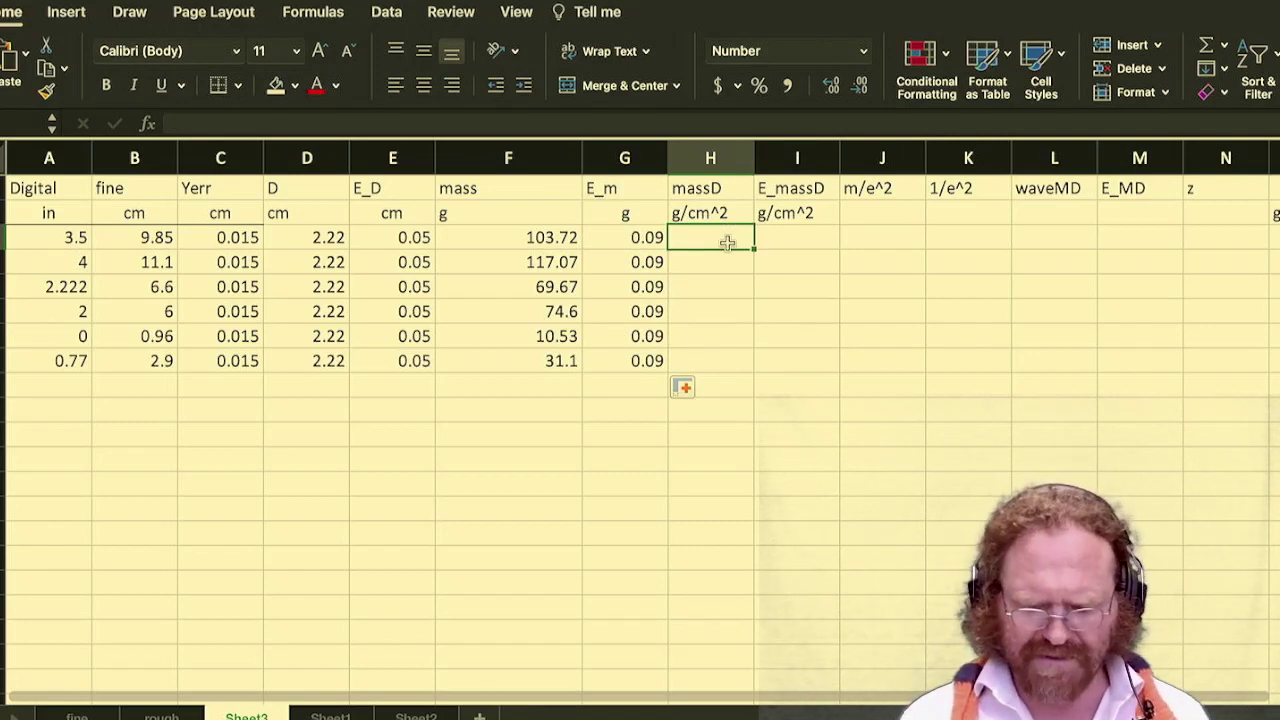
type("=")
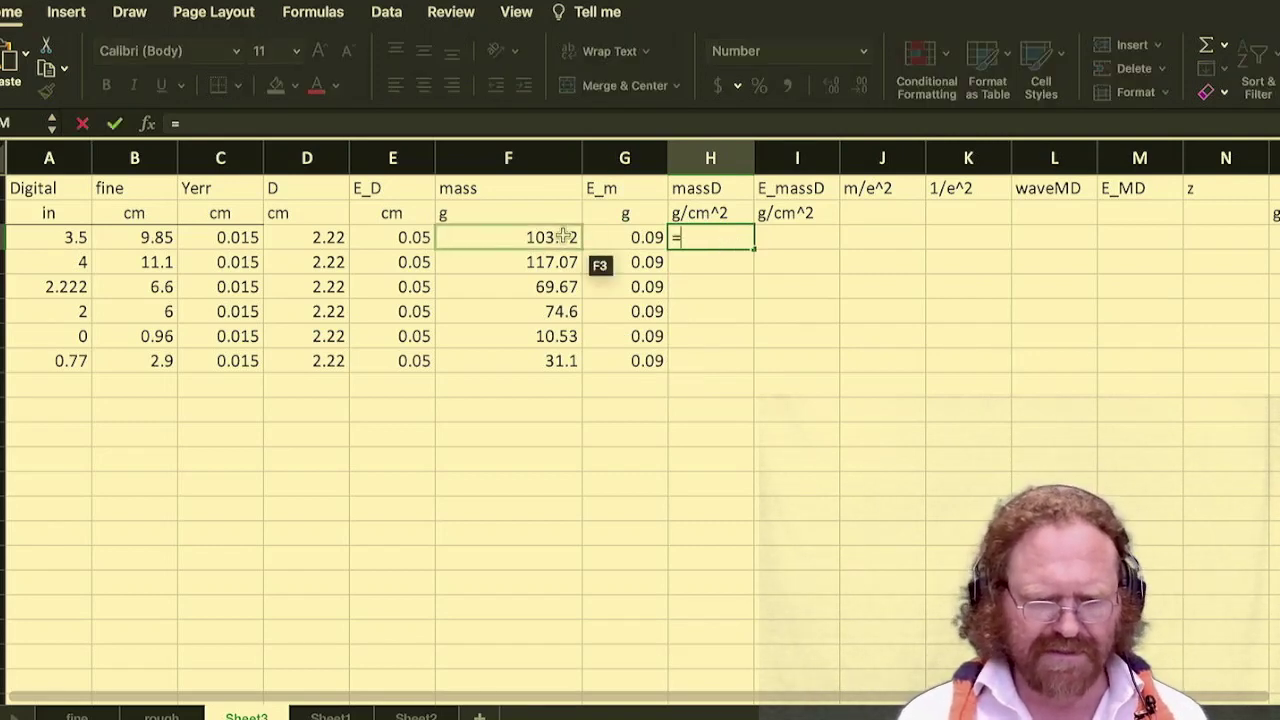
left_click(560, 236)
type("/(")
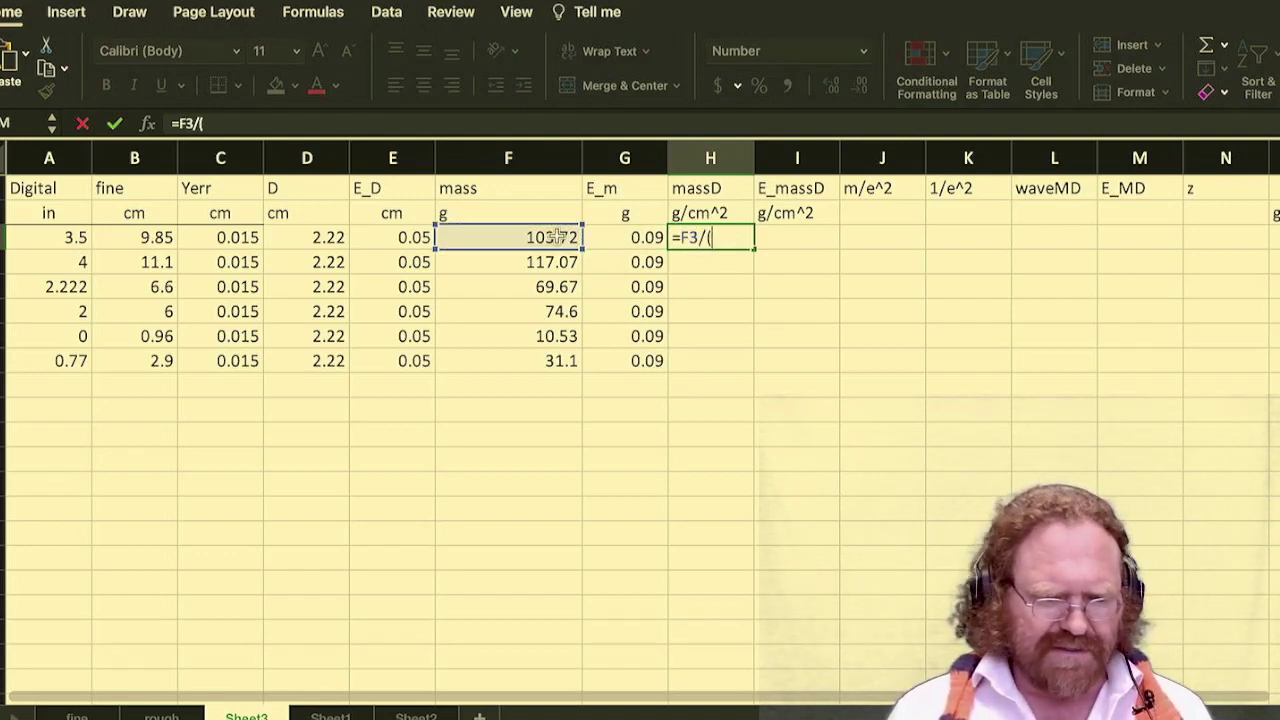
left_click(148, 237)
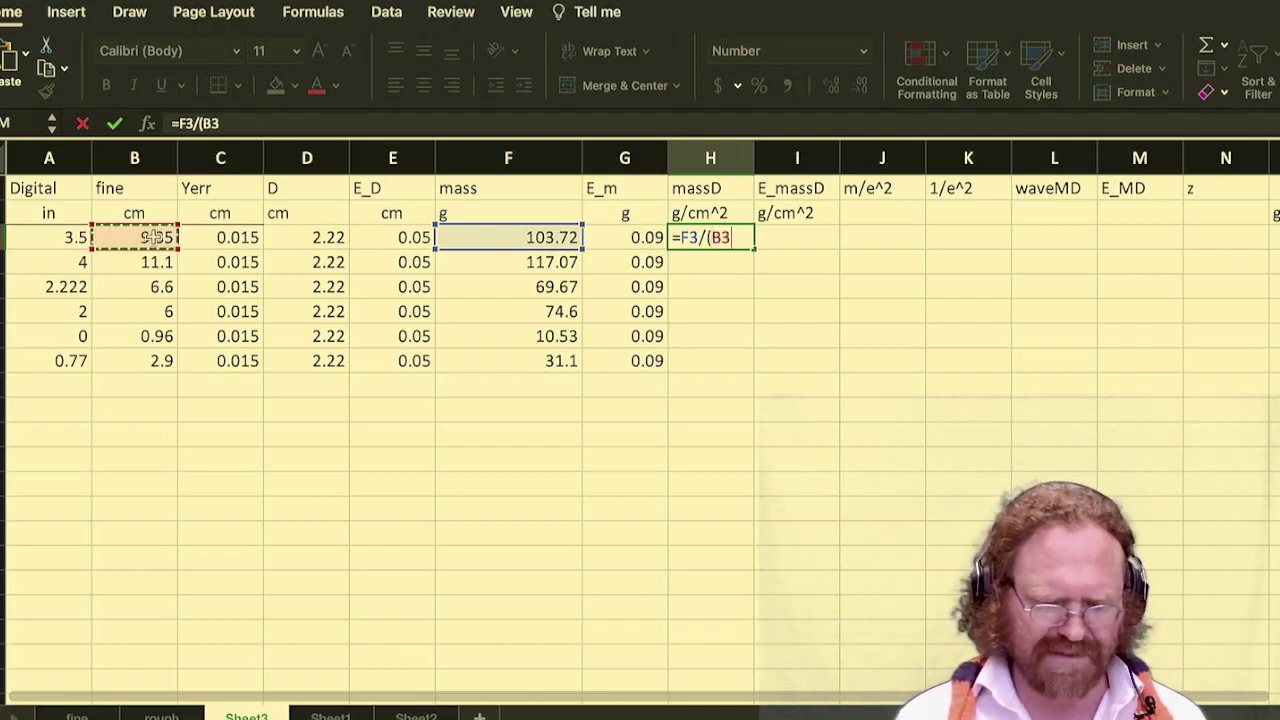
type("*")
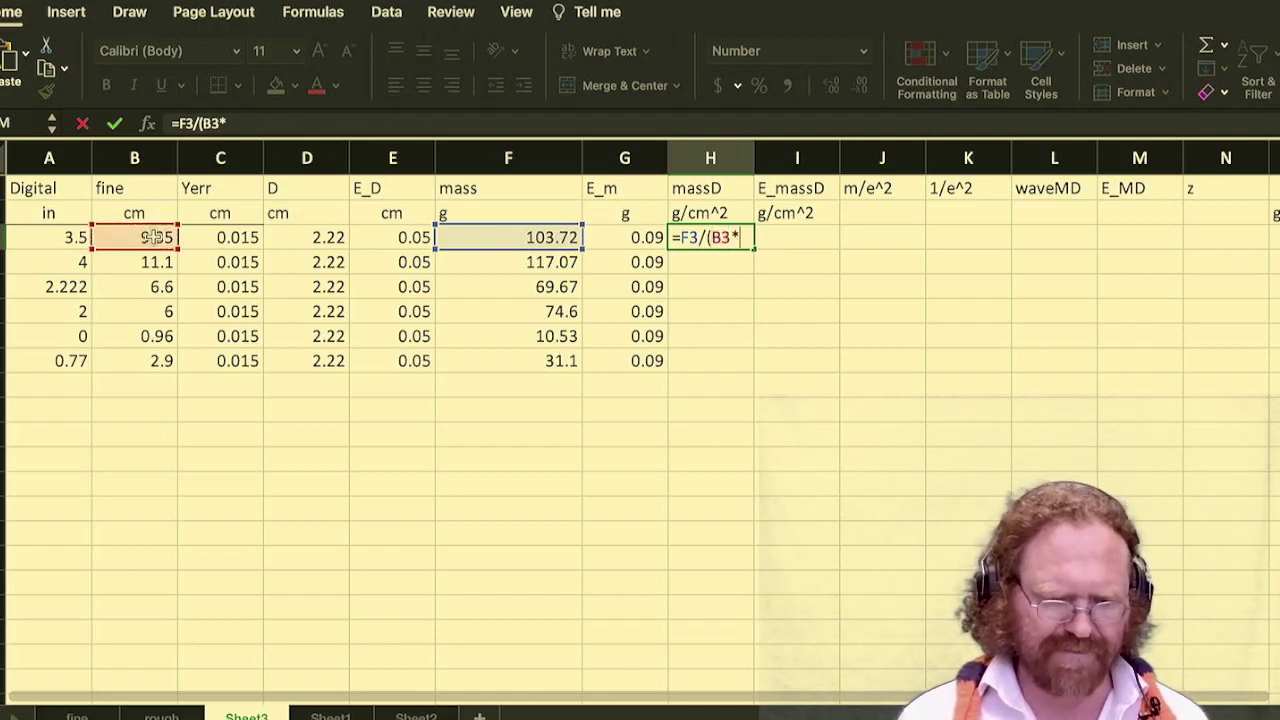
left_click(318, 237)
type("^2/4")
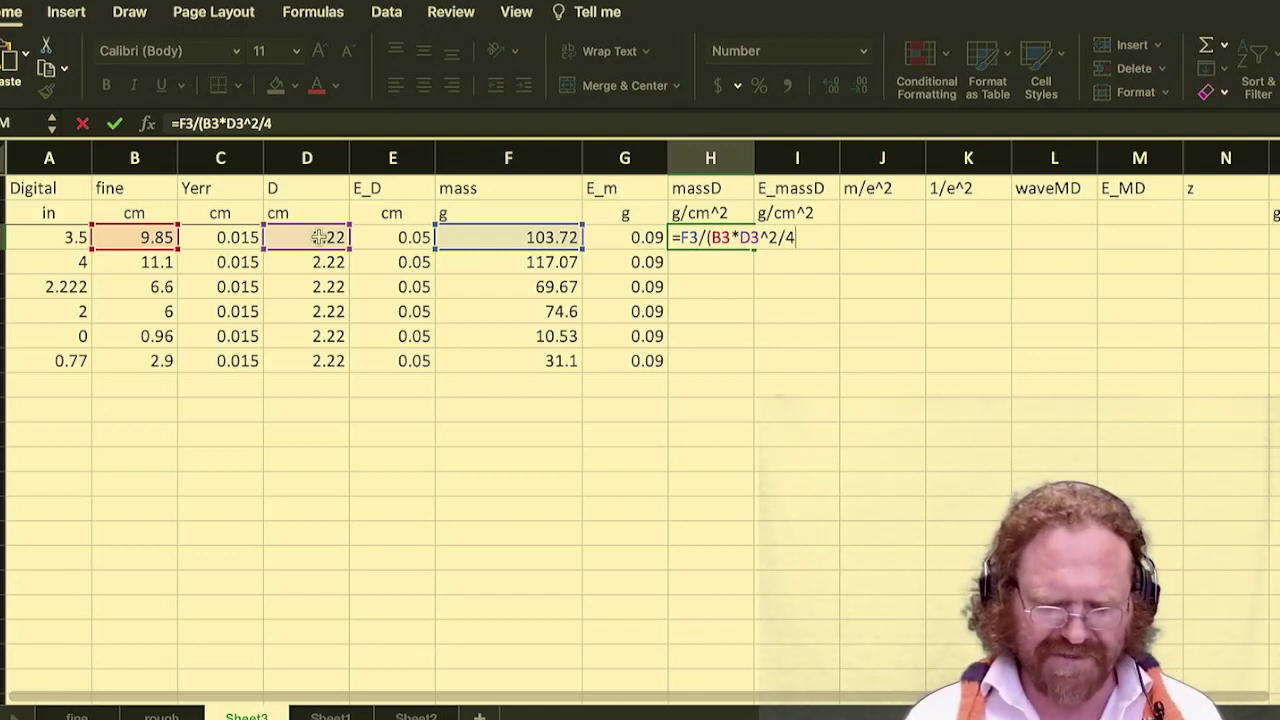
type("*pi()")
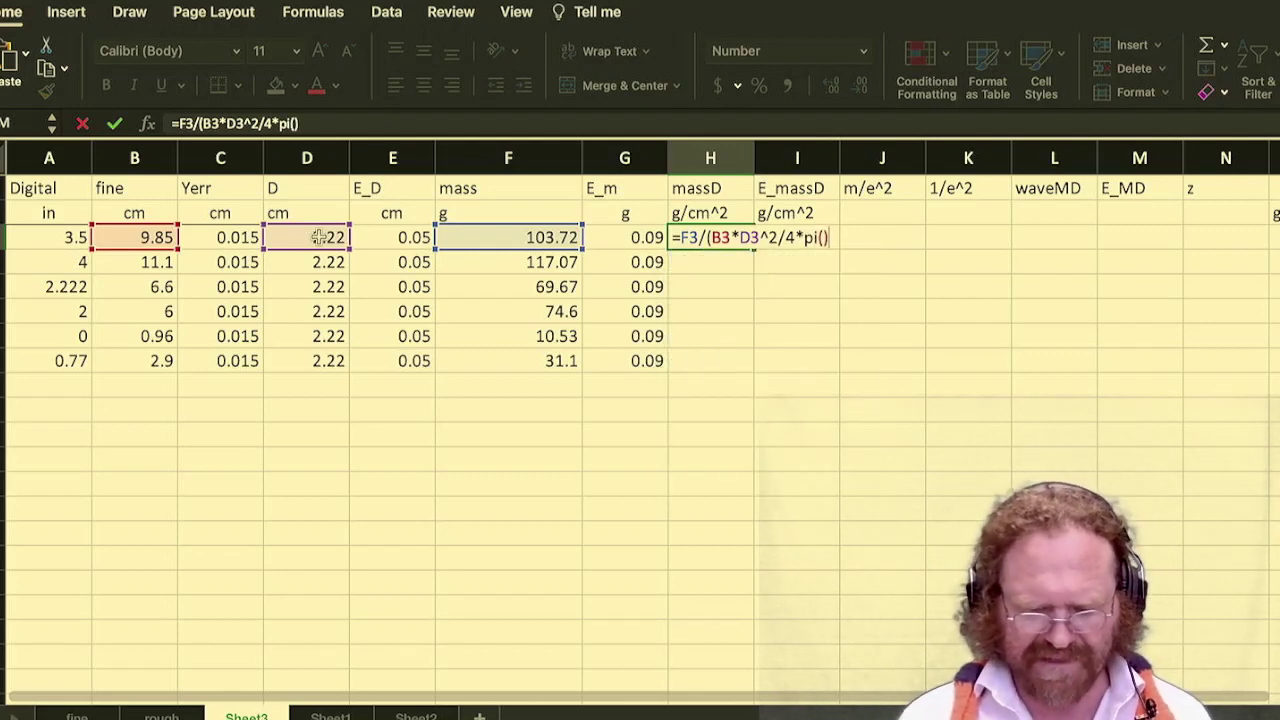
type(")")
key("Return")
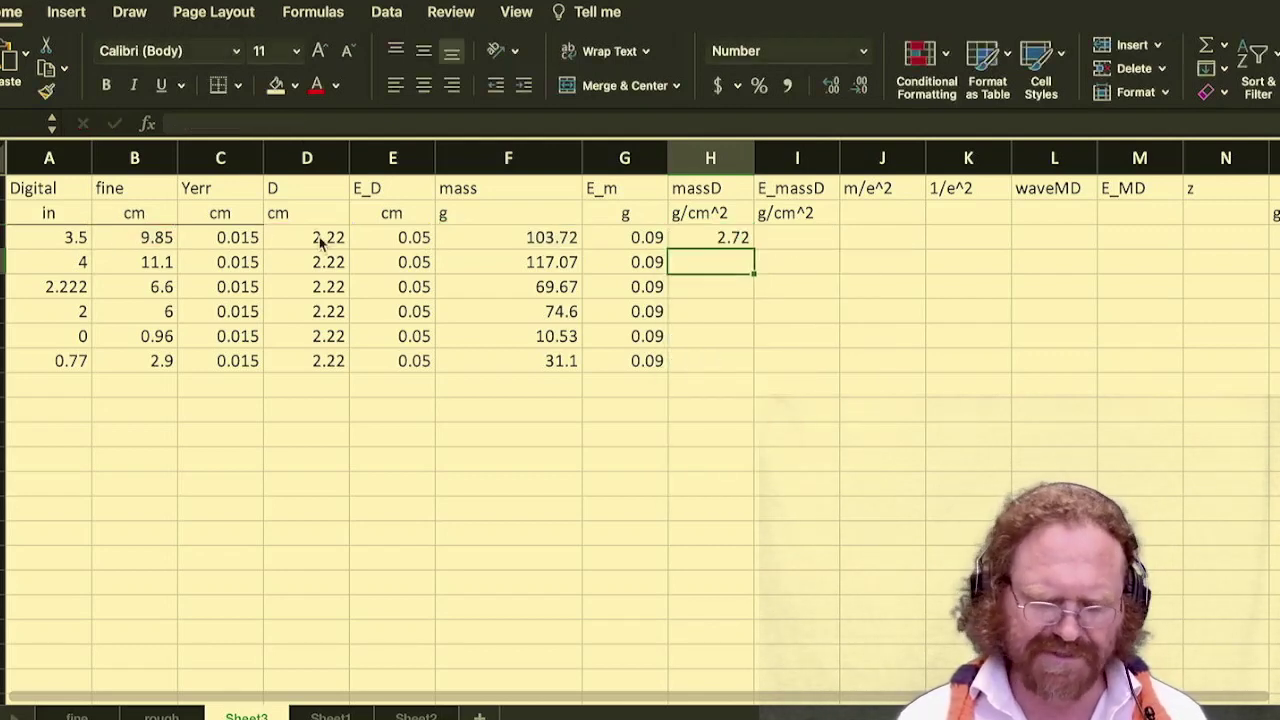
- Copy the massD formula down to H8, giving values from 2.72 to 3.21
left_click(745, 233)
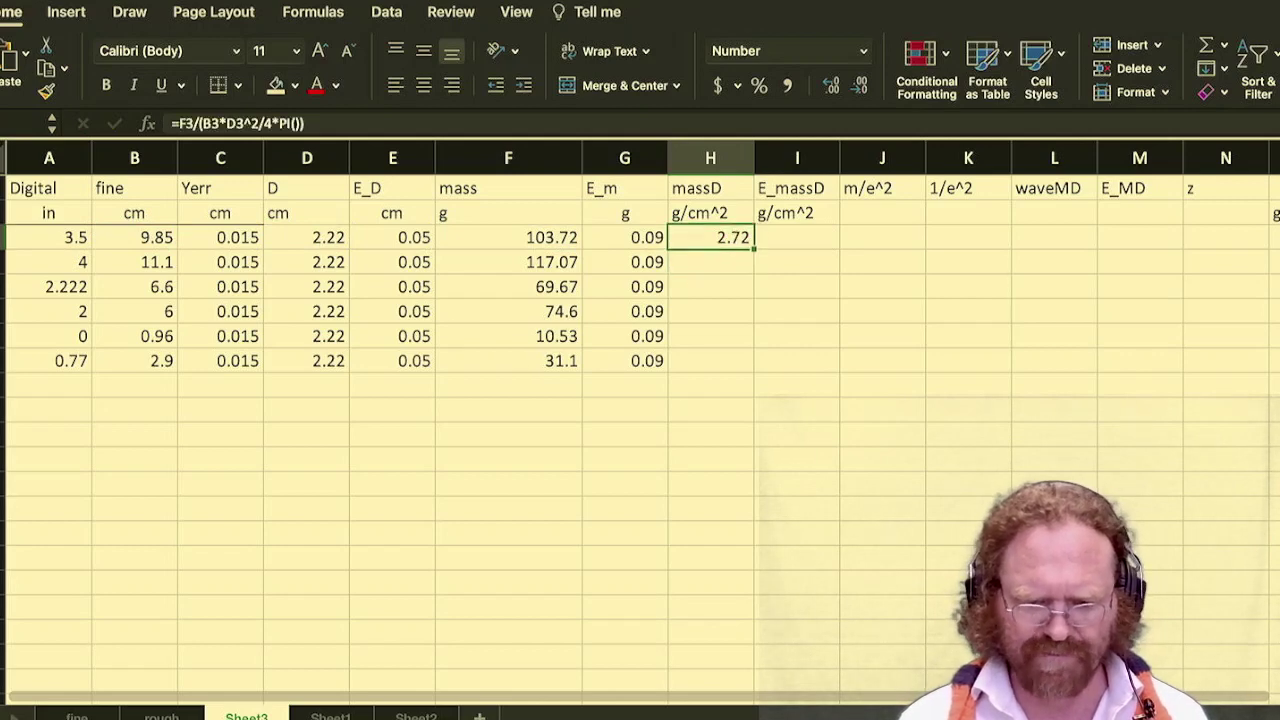
double_click(751, 250)
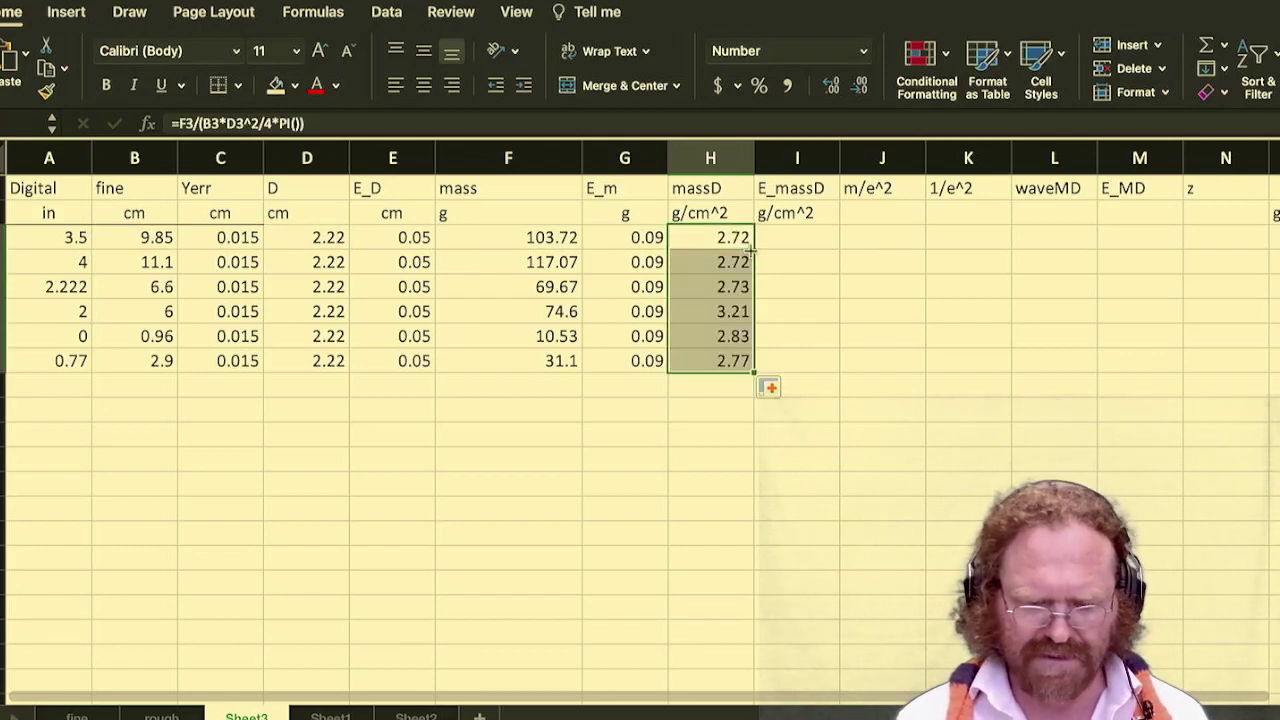
left_click(807, 240)
- Draft the E_massD formula in I3 as =H3*sqrt() with three empty squared terms
type("=")
left_click(714, 243)
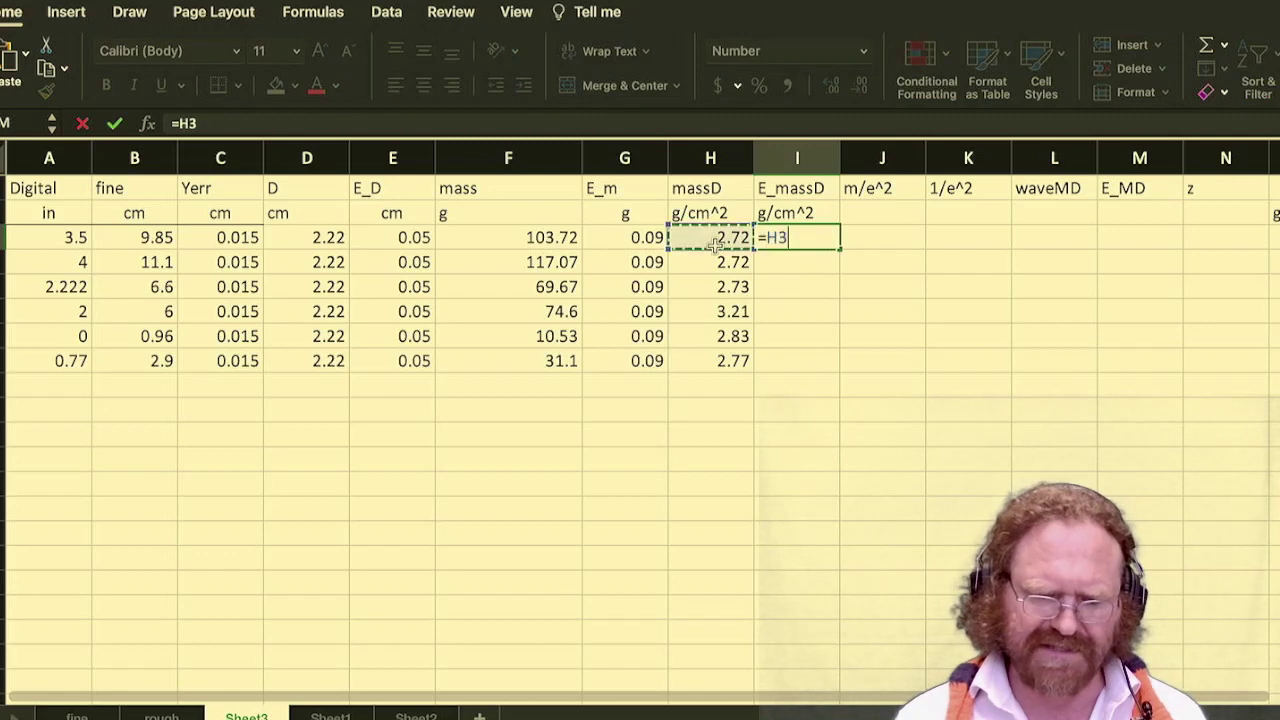
type("*sq")
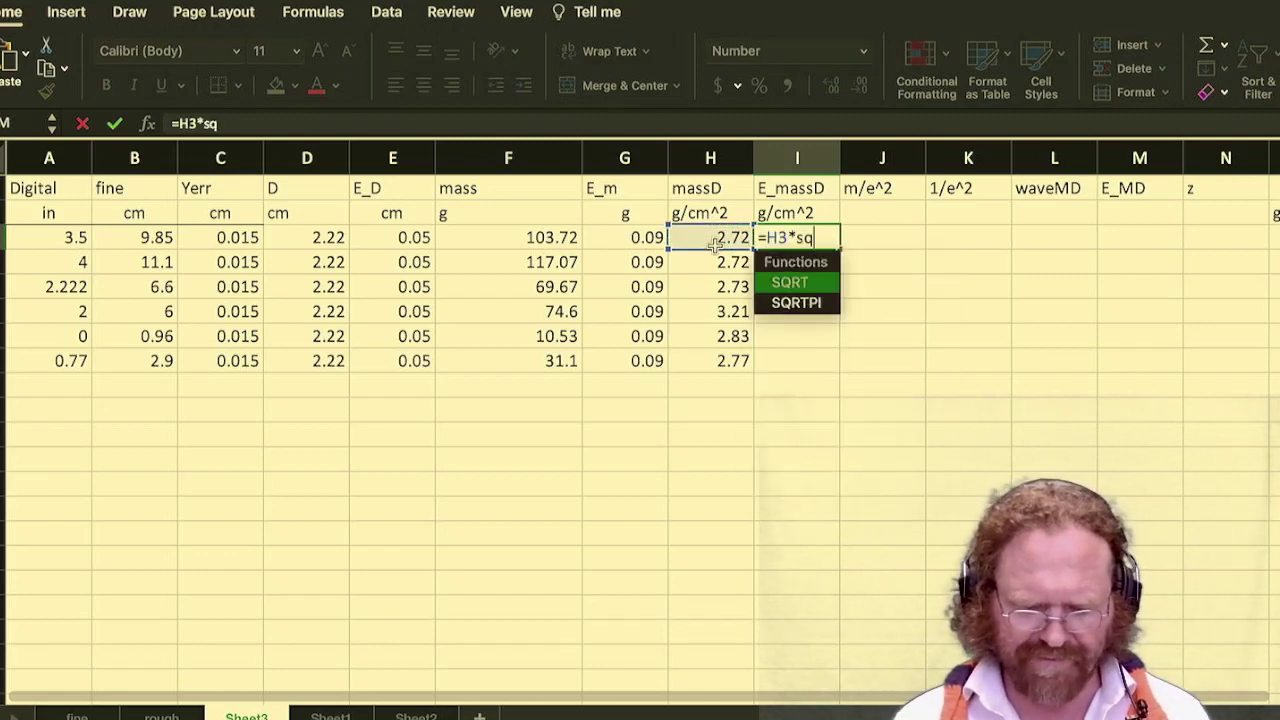
type("rt(")
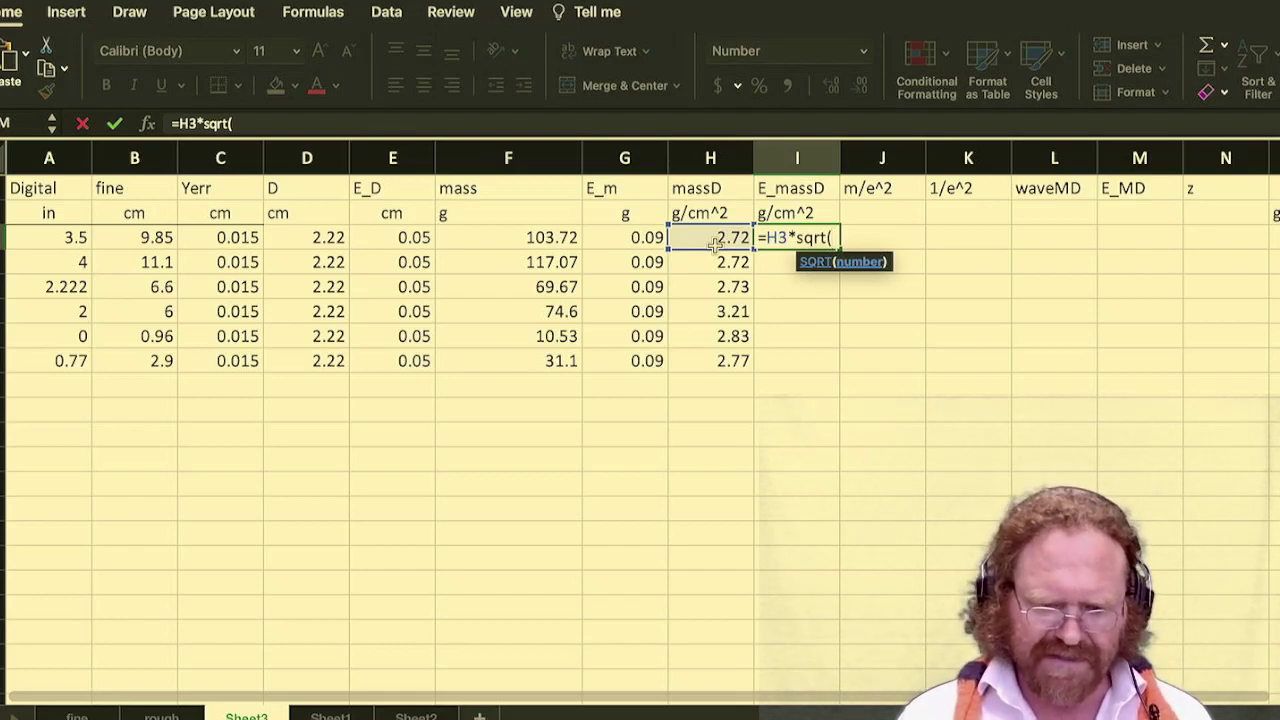
type("()^2")
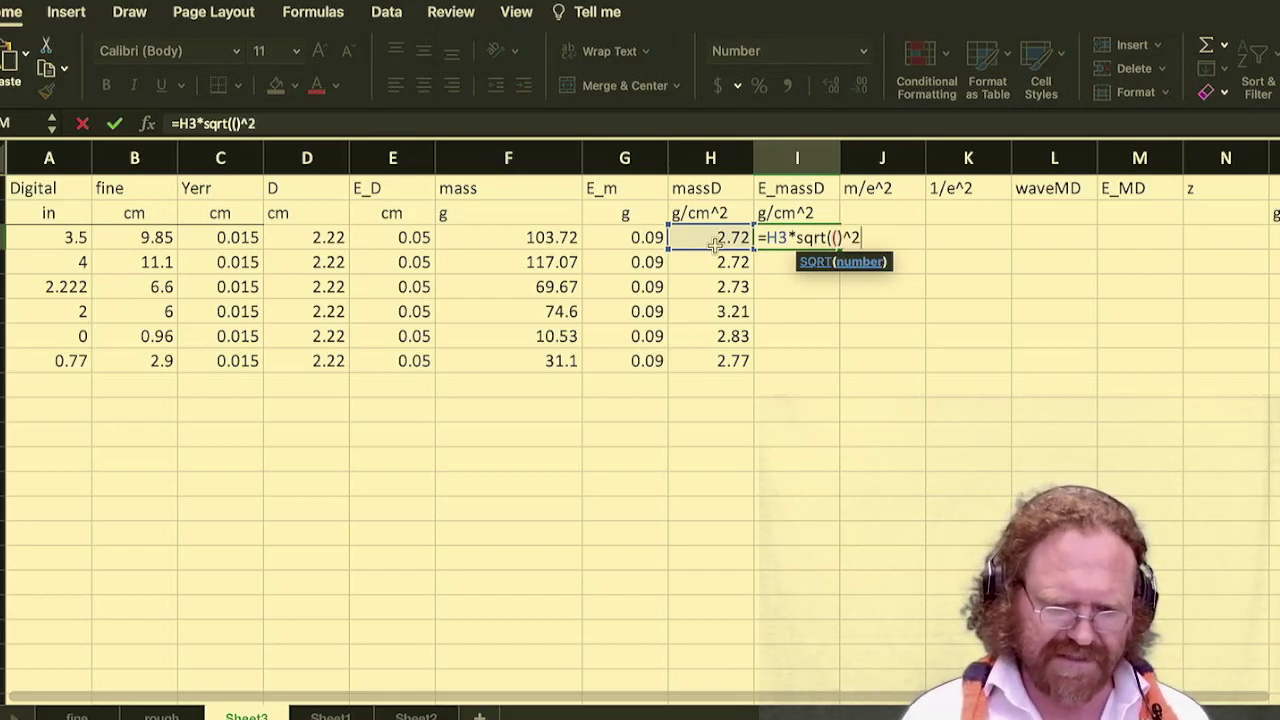
type("+()^")
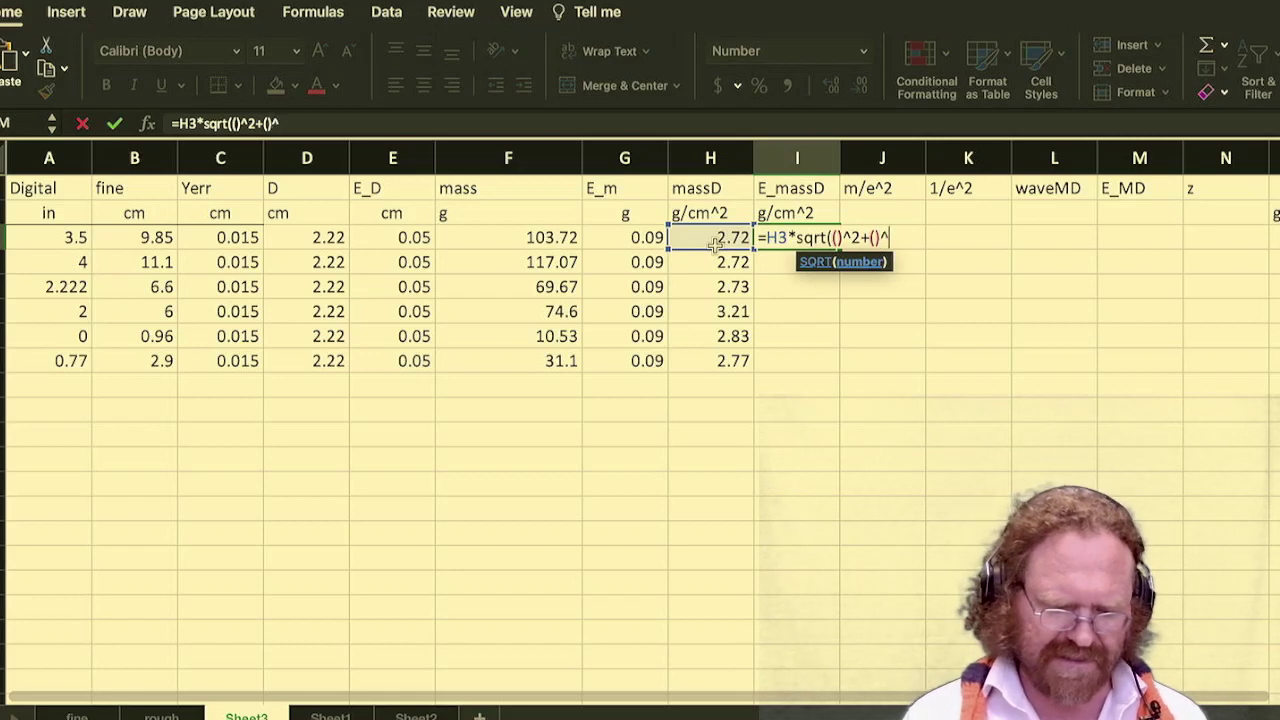
type("2+()^")
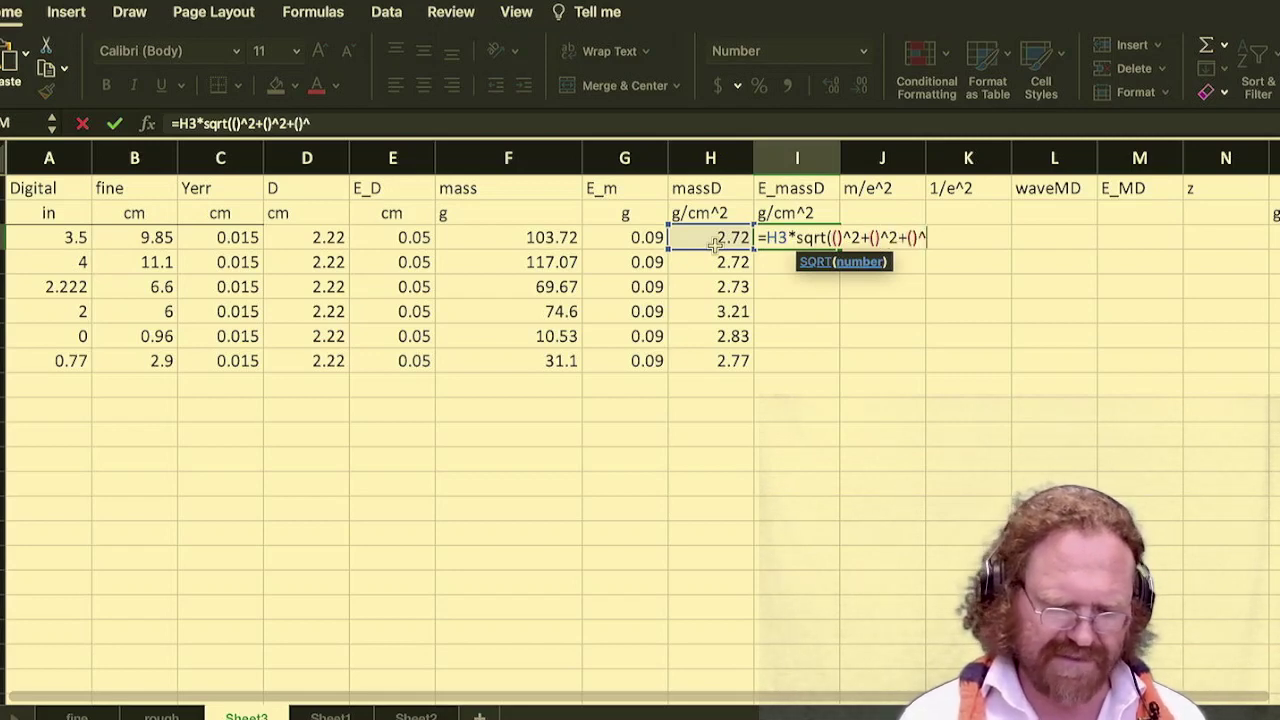
type("2)")
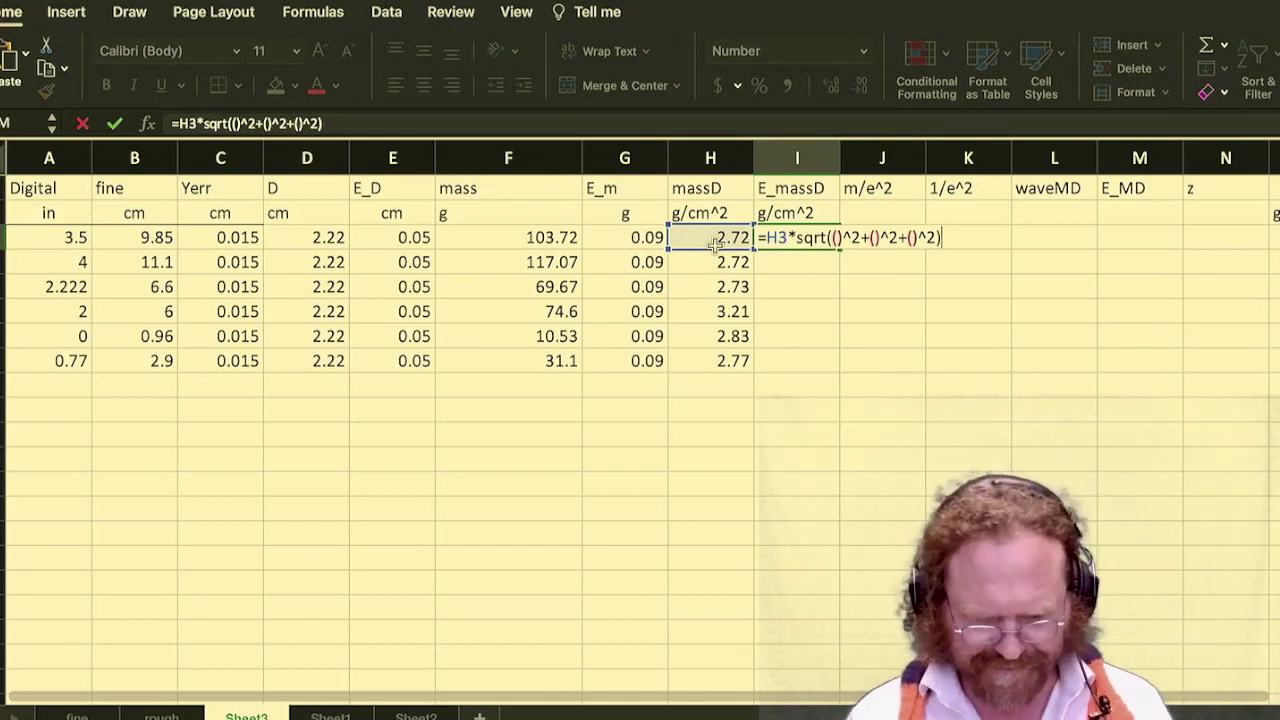
- Fill the first two squared terms of I3's error formula with C3/B3 and E3/D3
left_click(837, 237)
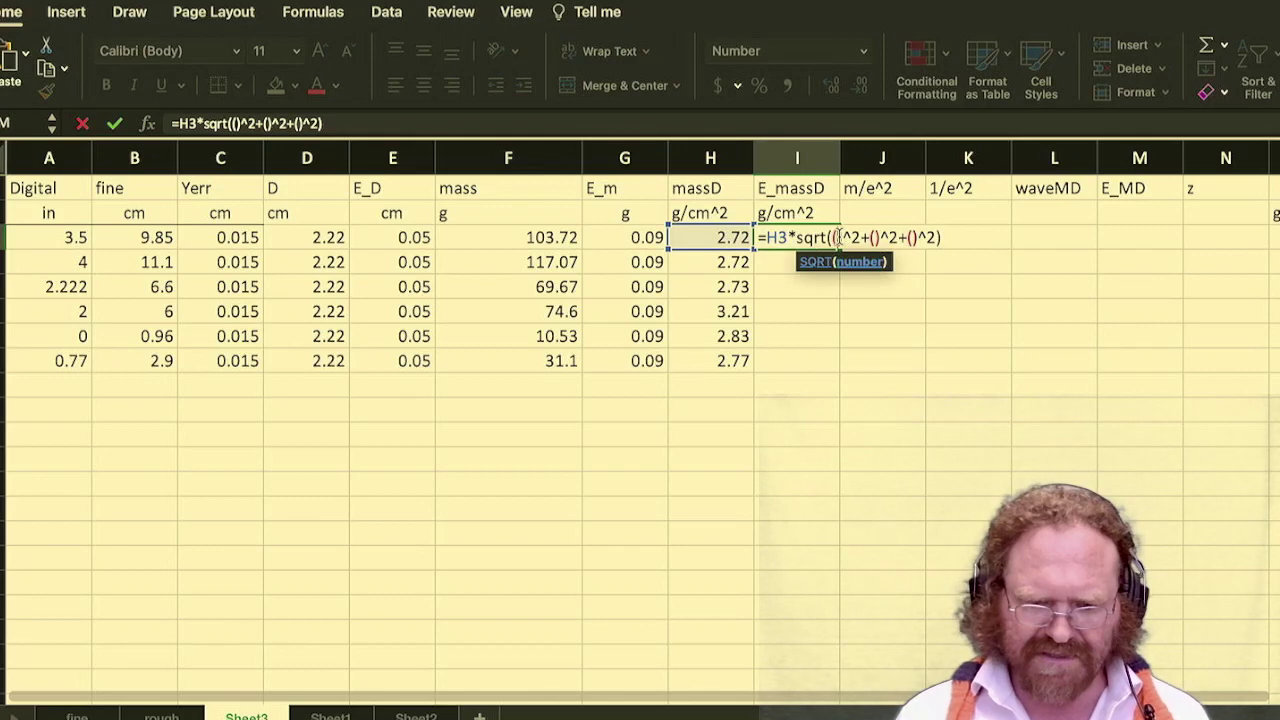
left_click(244, 237)
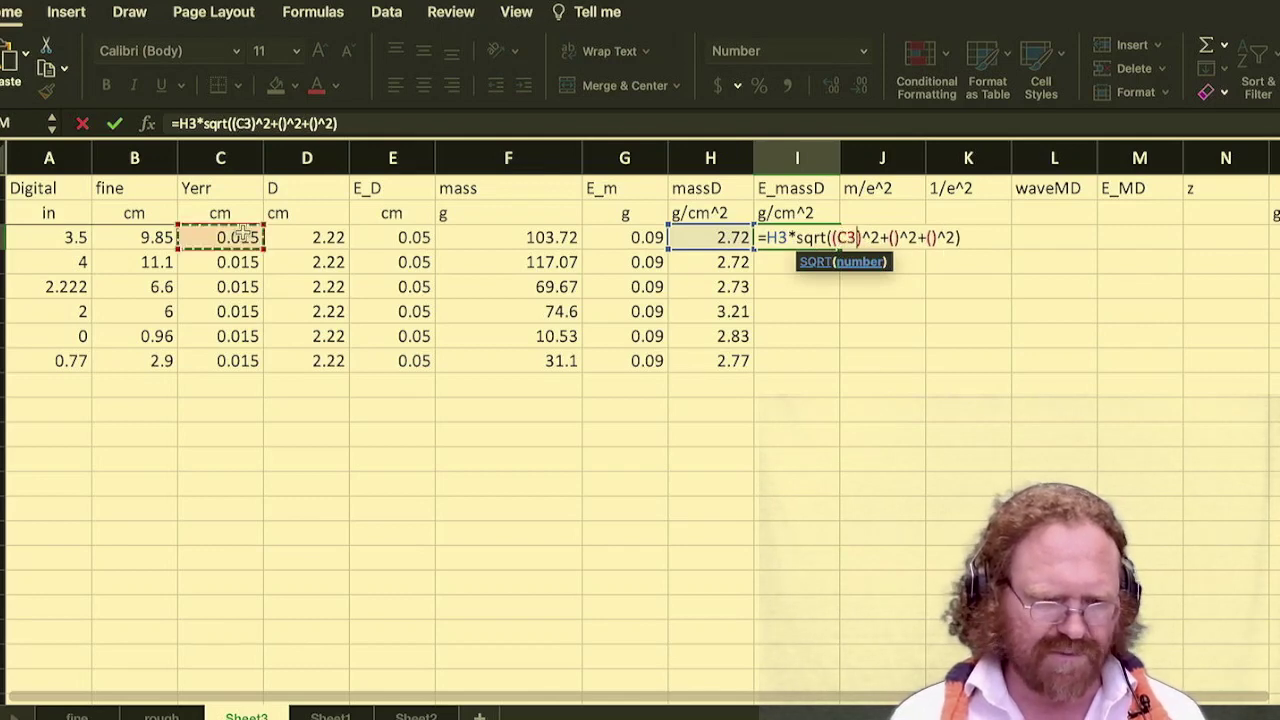
type("/")
left_click(155, 238)
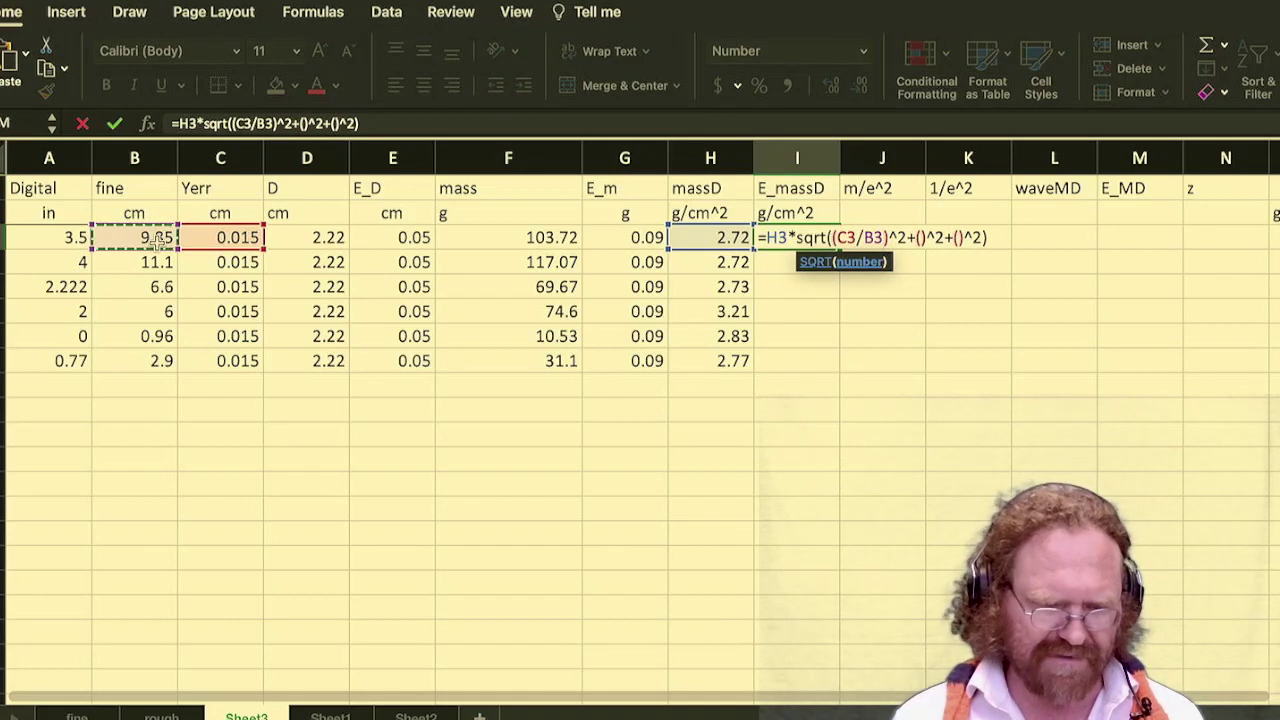
left_click(919, 238)
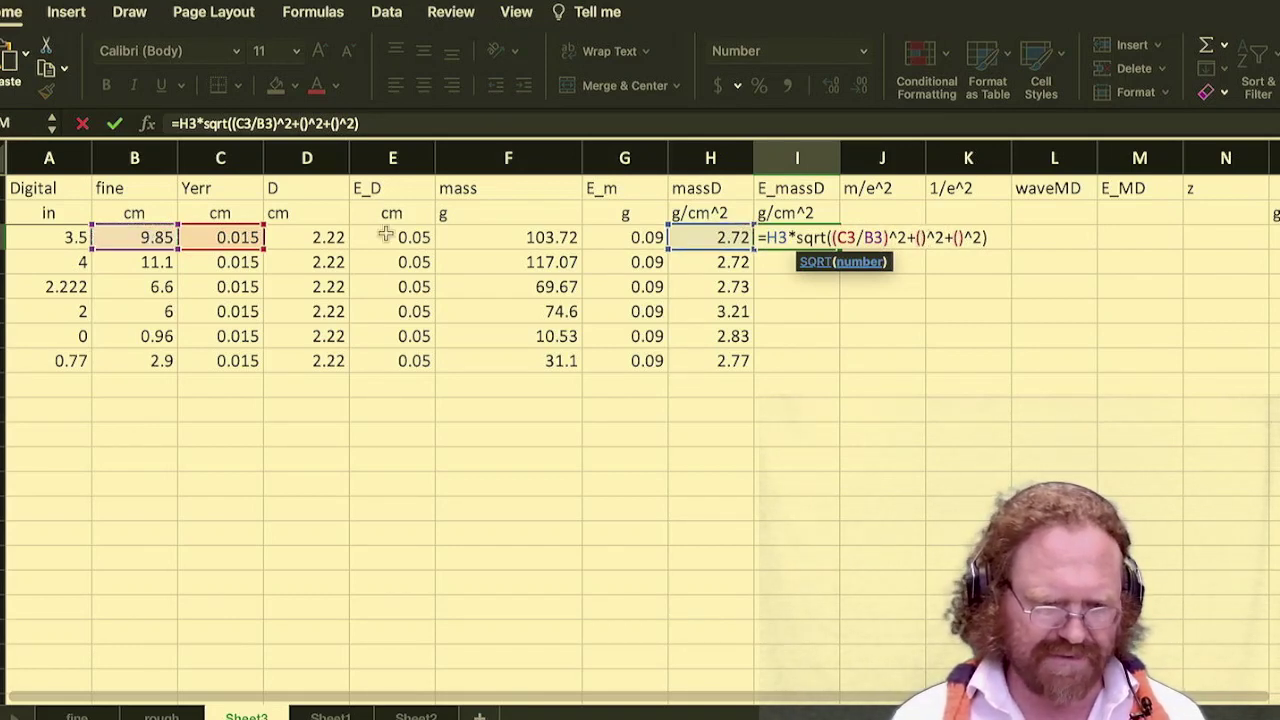
left_click(422, 237)
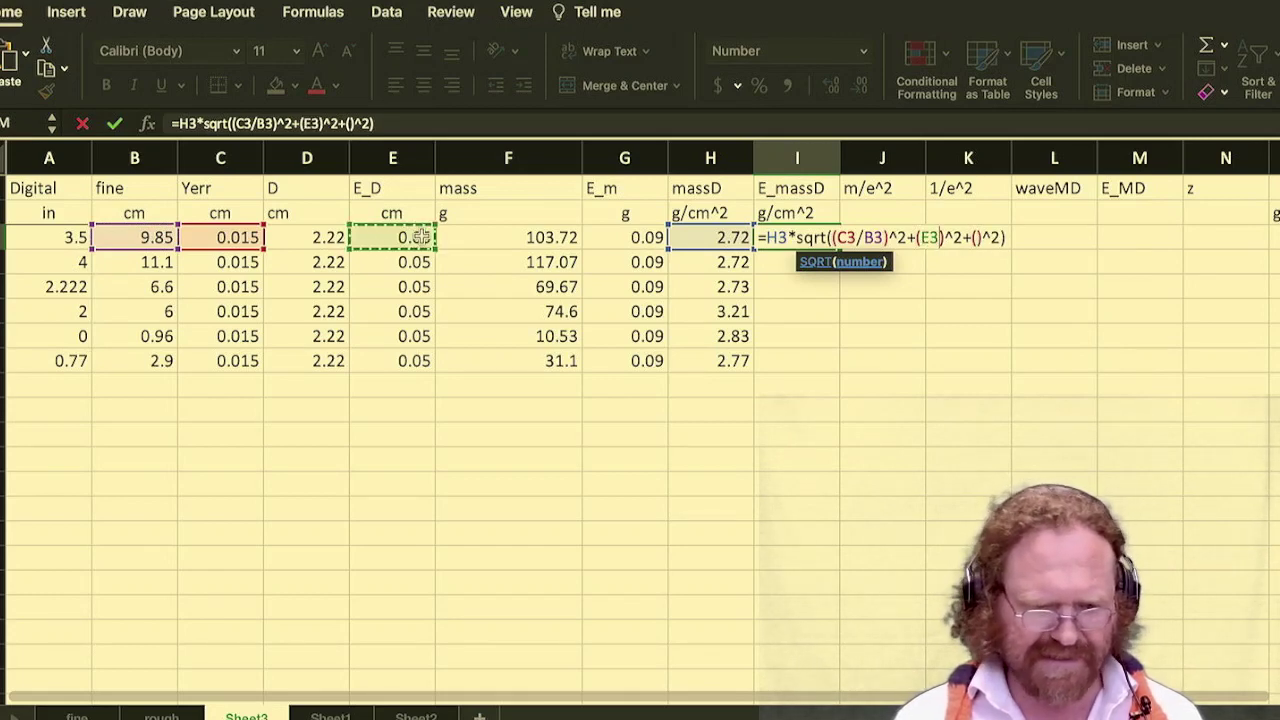
type("/")
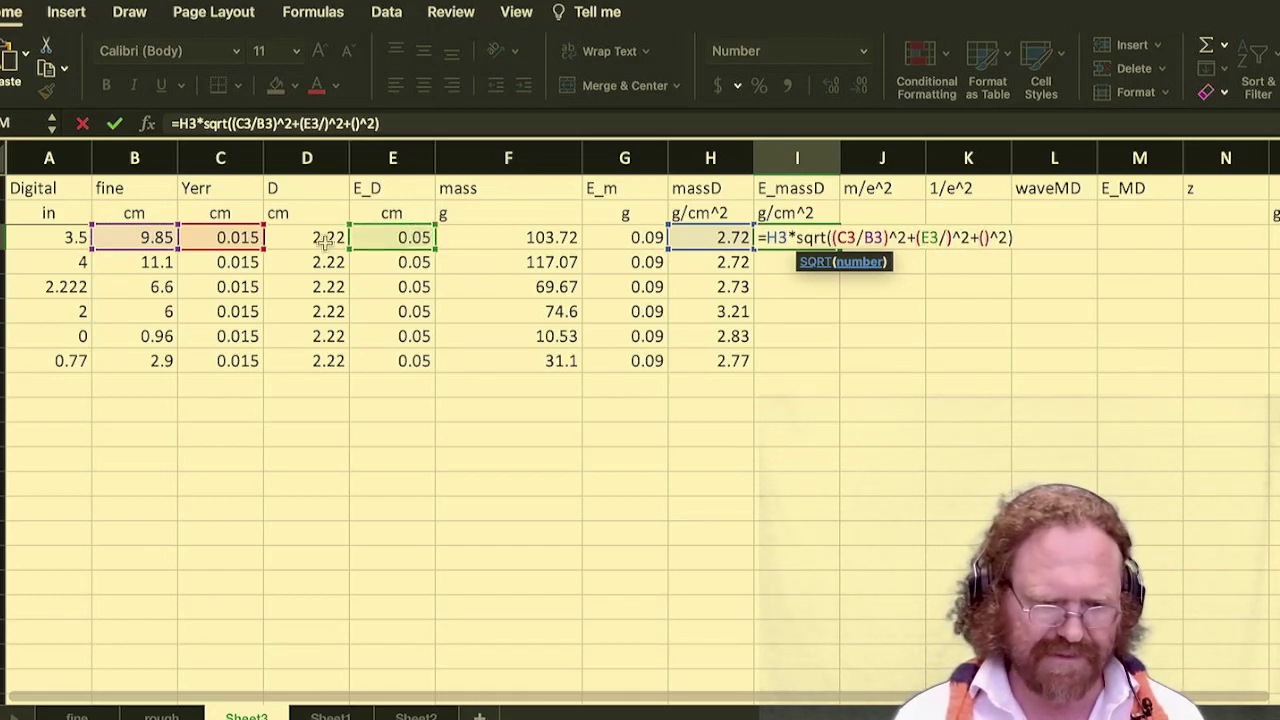
left_click(325, 238)
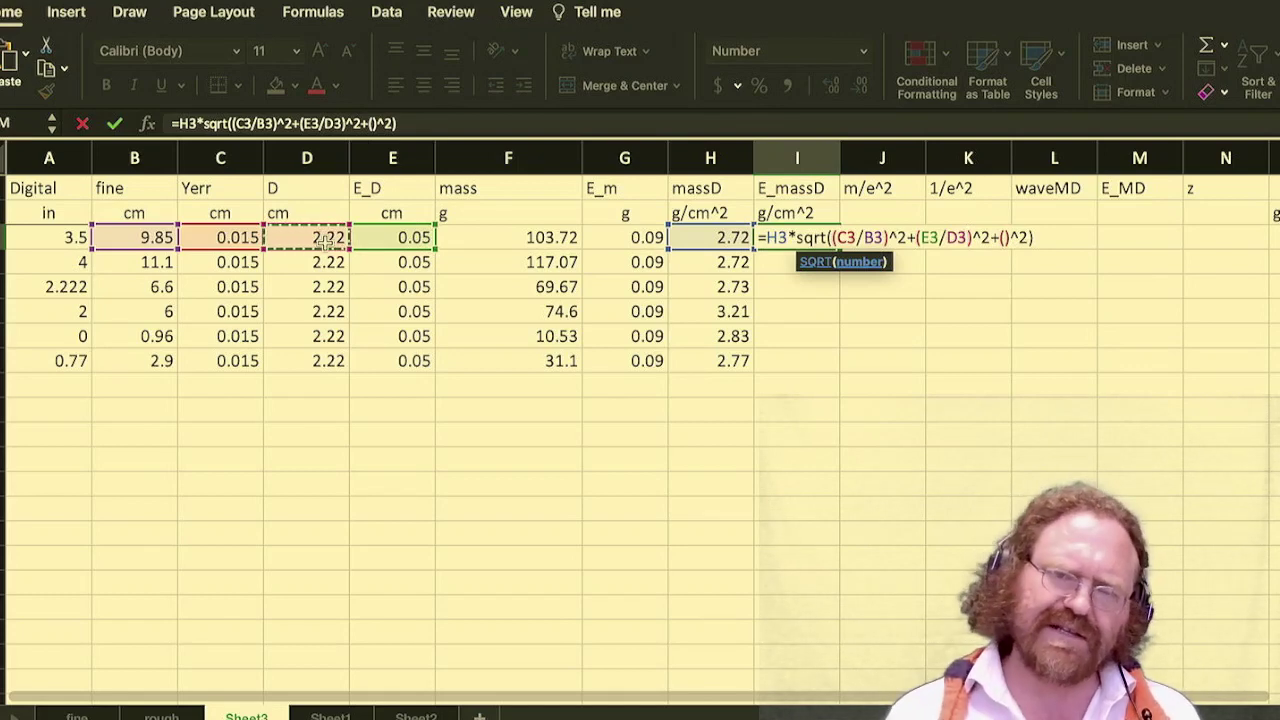
- Put a factor 2 before E3/D3, add G3/F3 as the third term, and enter the formula
left_click(320, 124)
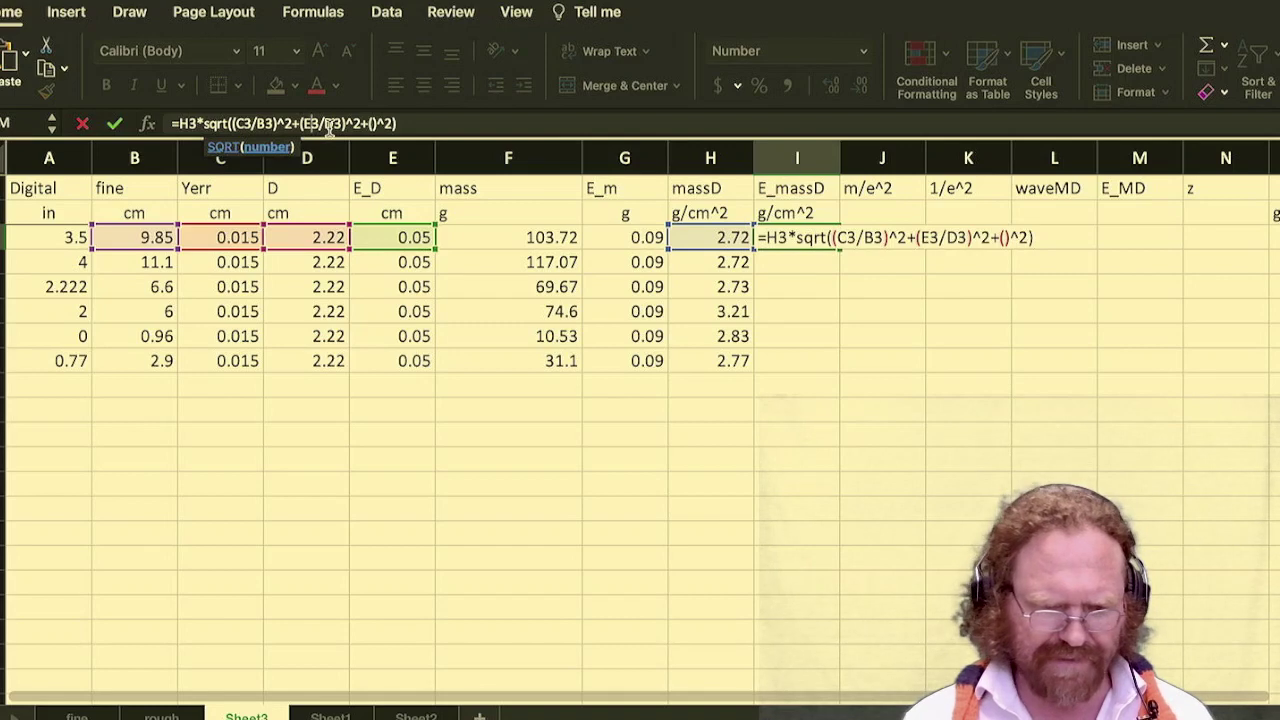
key("Left")
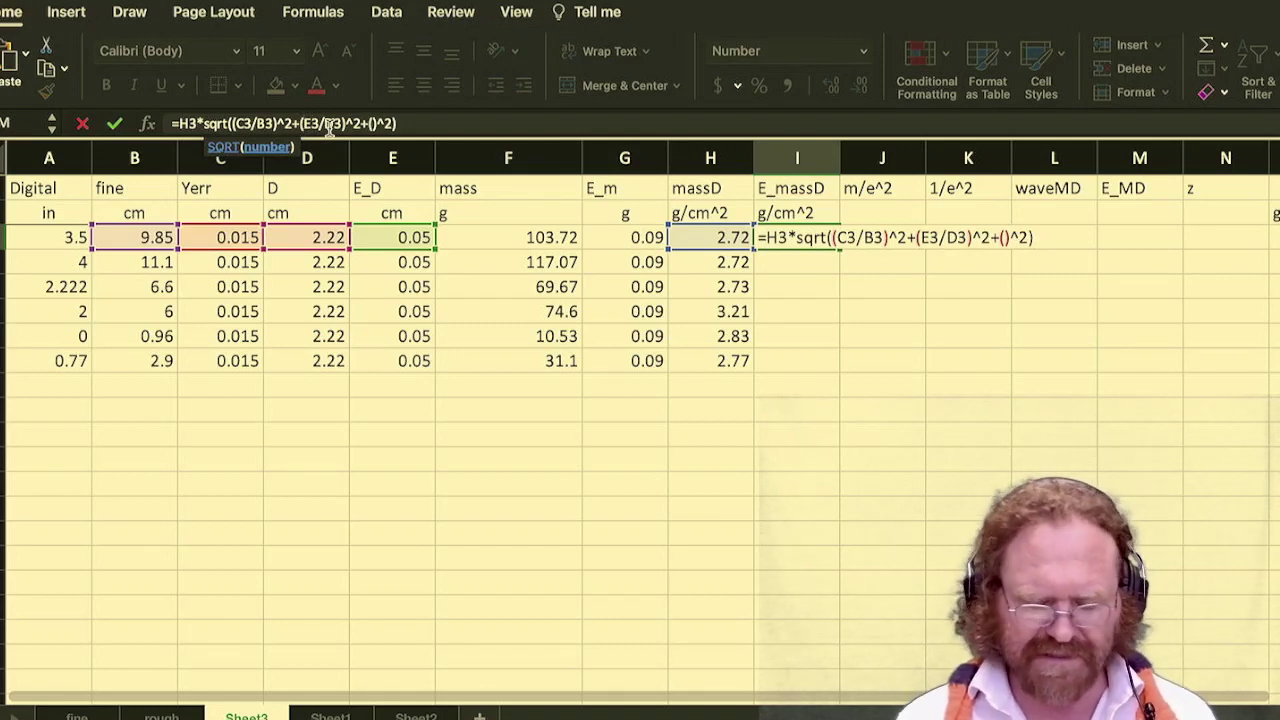
type("2*")
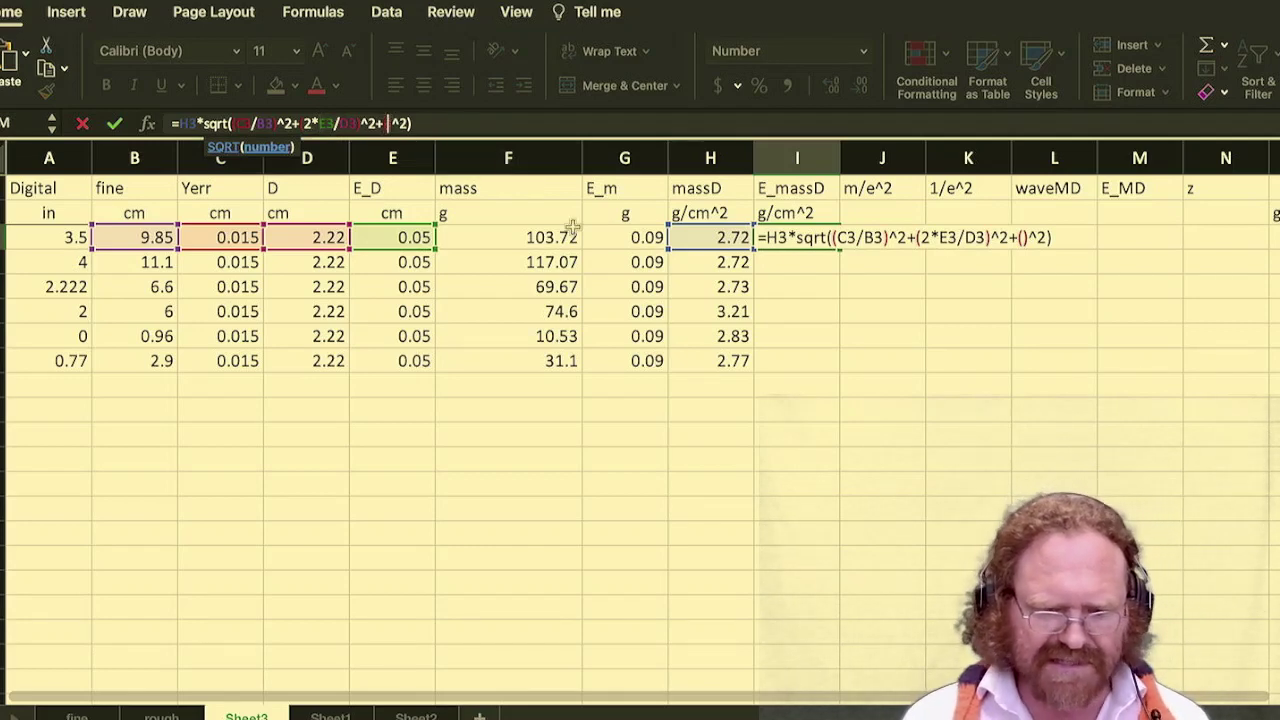
left_click(617, 238)
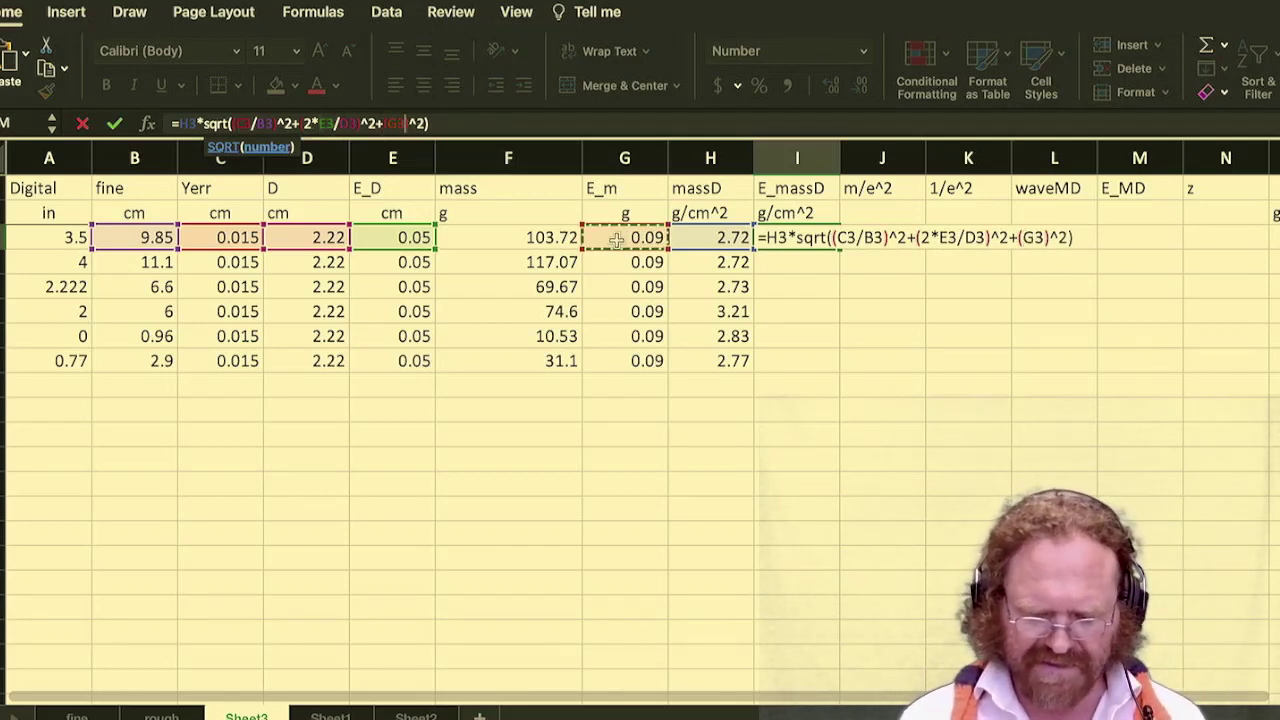
type("/")
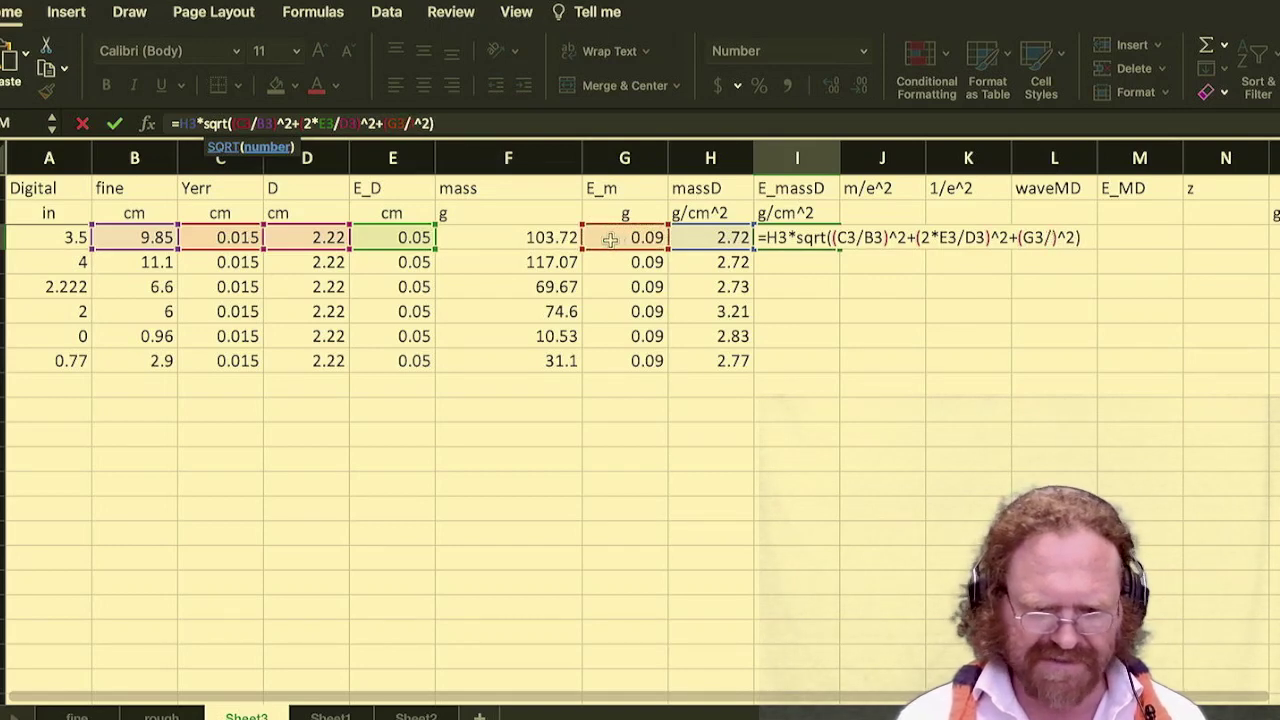
left_click(555, 243)
key("Return")
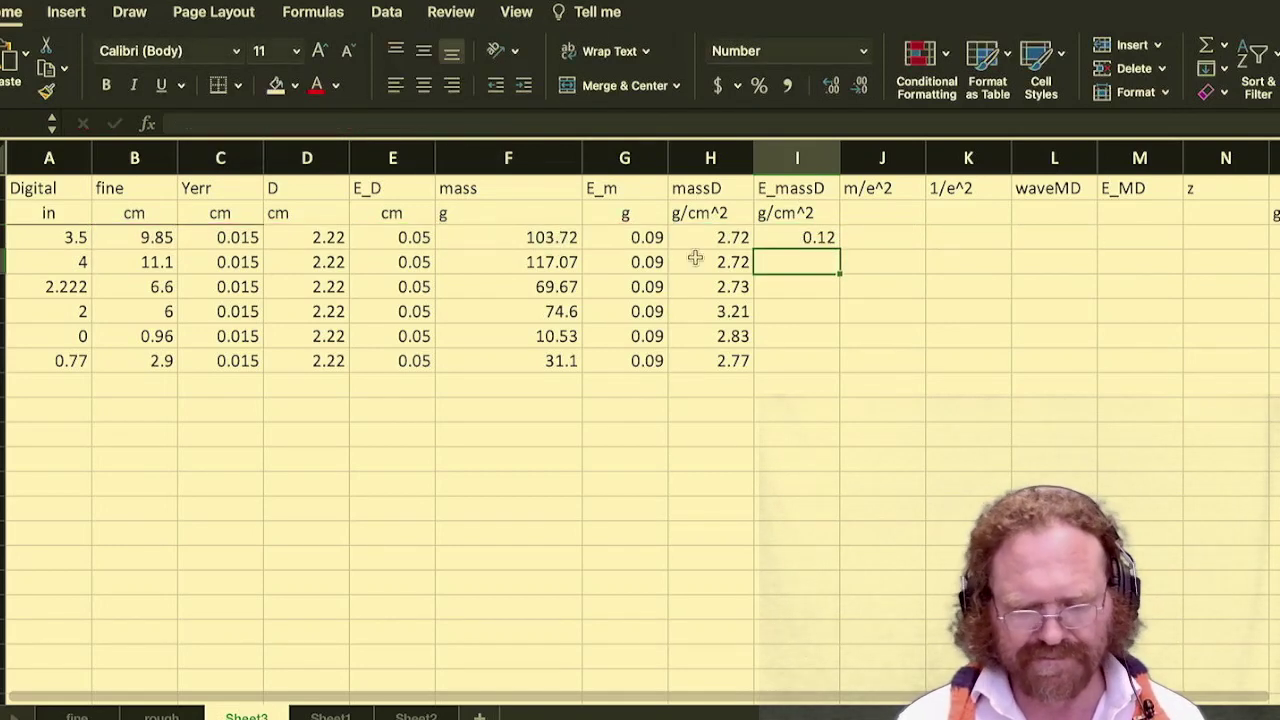
- Copy the I3 error formula down to I8, giving errors of 0.12 to 0.14
left_click(815, 235)
left_click_drag(840, 253, 838, 369)
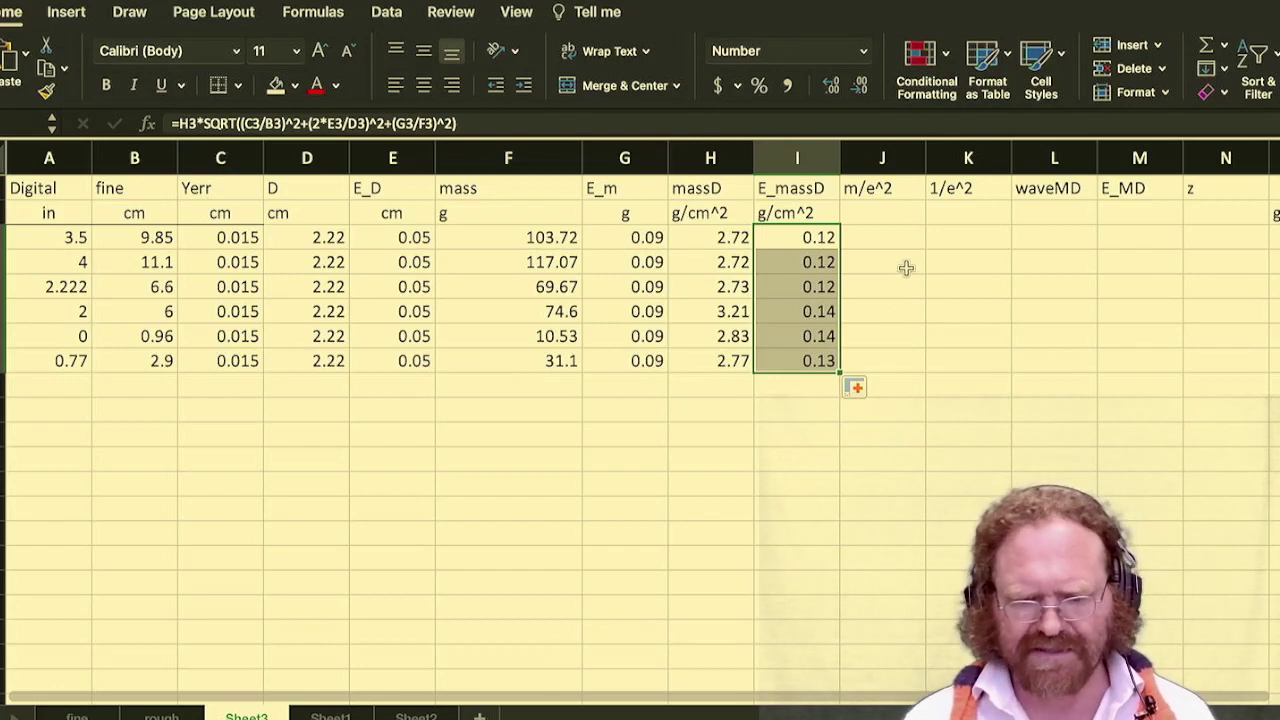
left_click(897, 240)
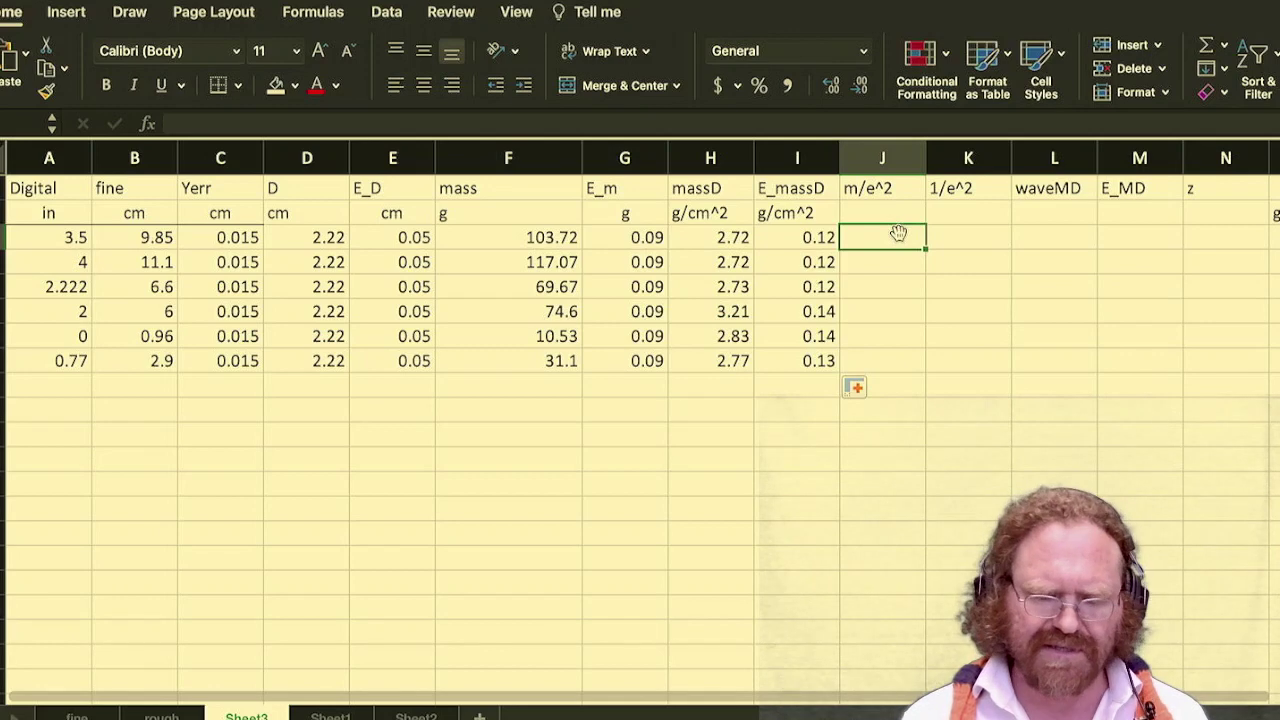
- Enter =H3/I3^2 in J3 as the m/e^2 weight
type("=")
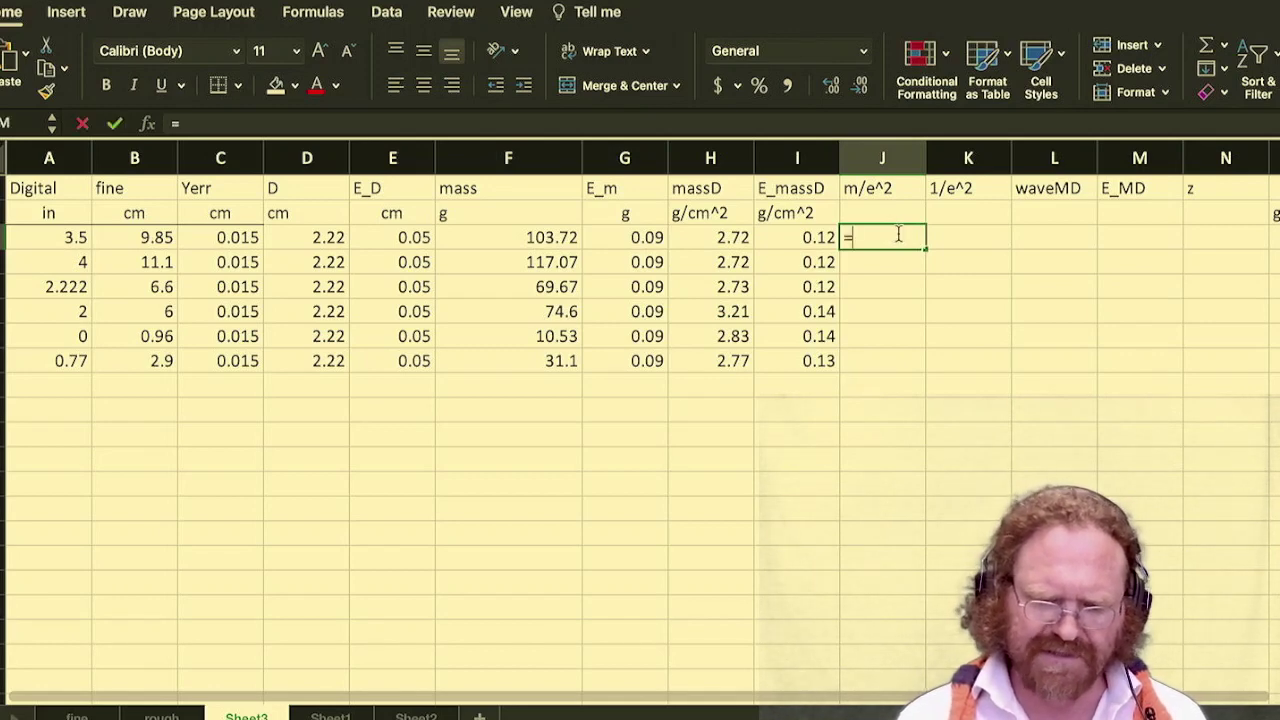
left_click(724, 238)
type("/")
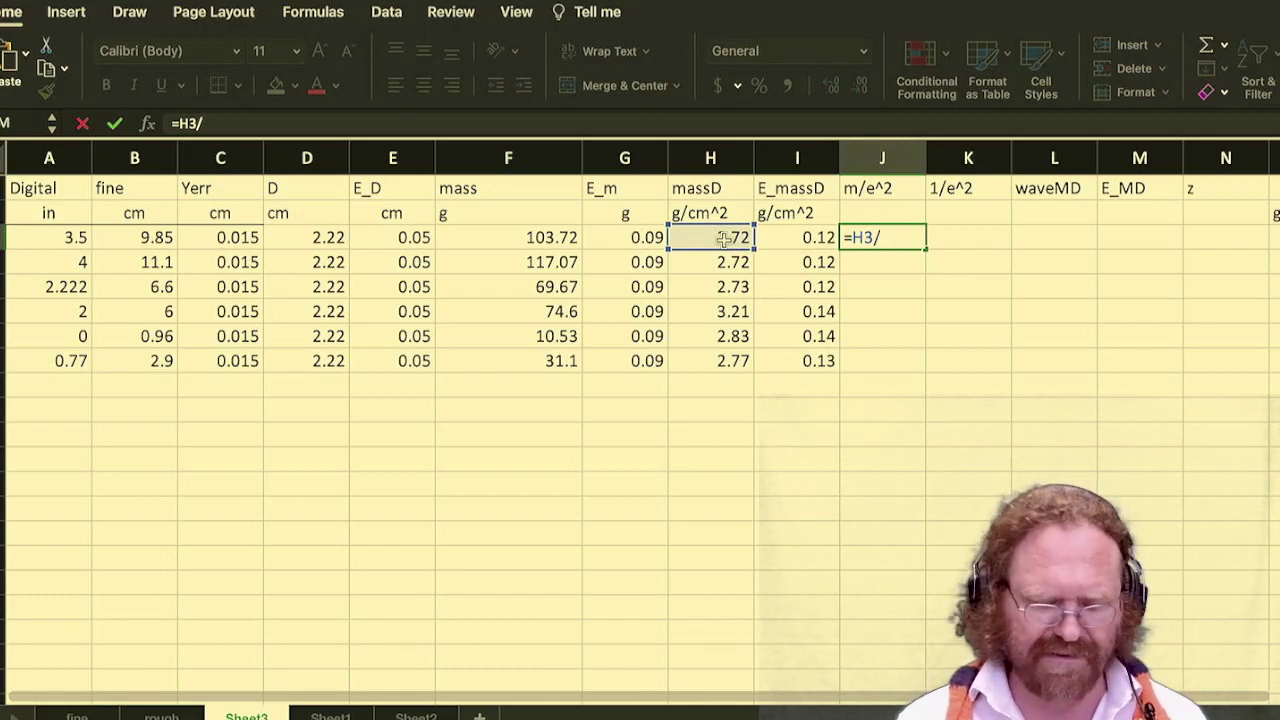
left_click(815, 237)
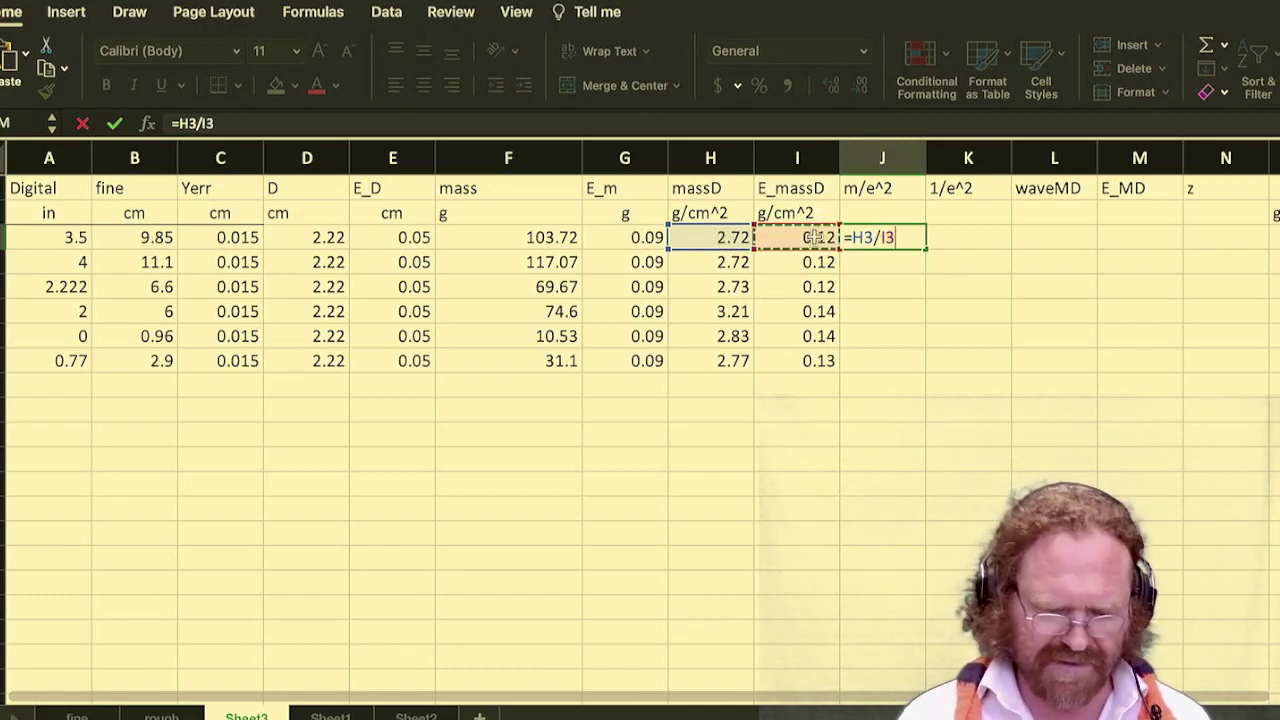
type("^2")
key("Return")
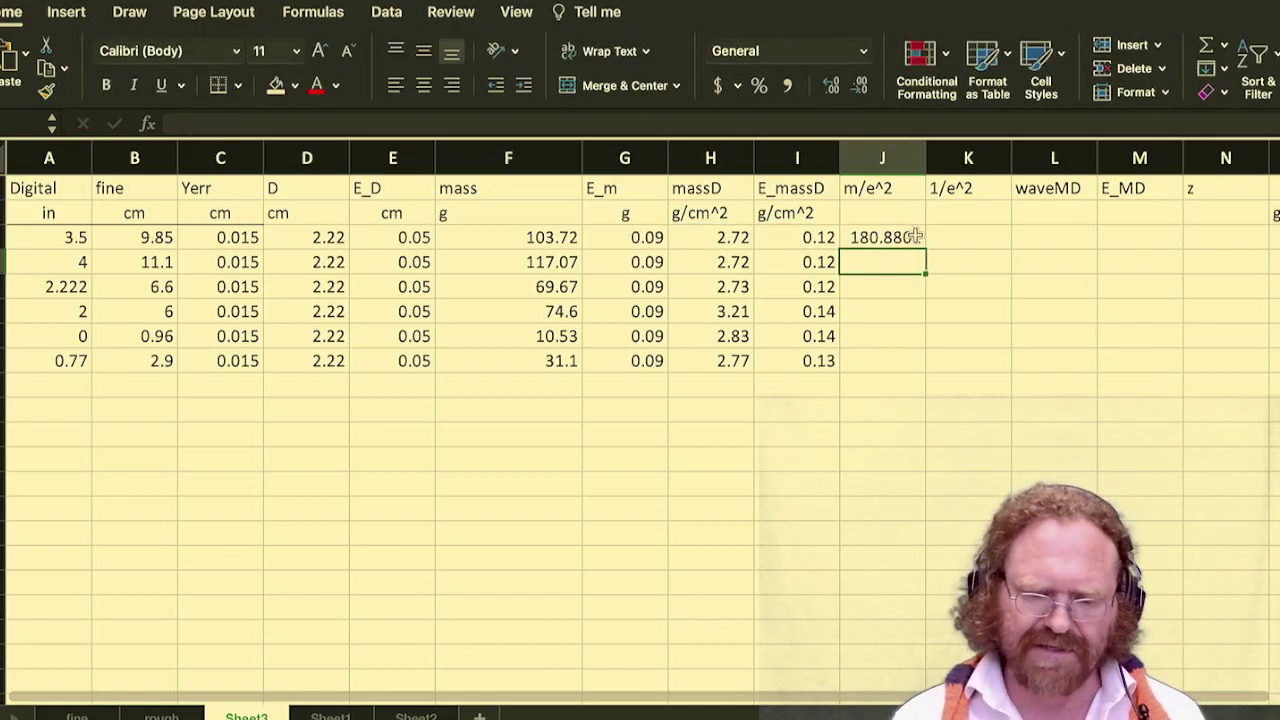
- Enter =1/I3^2 in K3 as the 1/e^2 weight
left_click(984, 241)
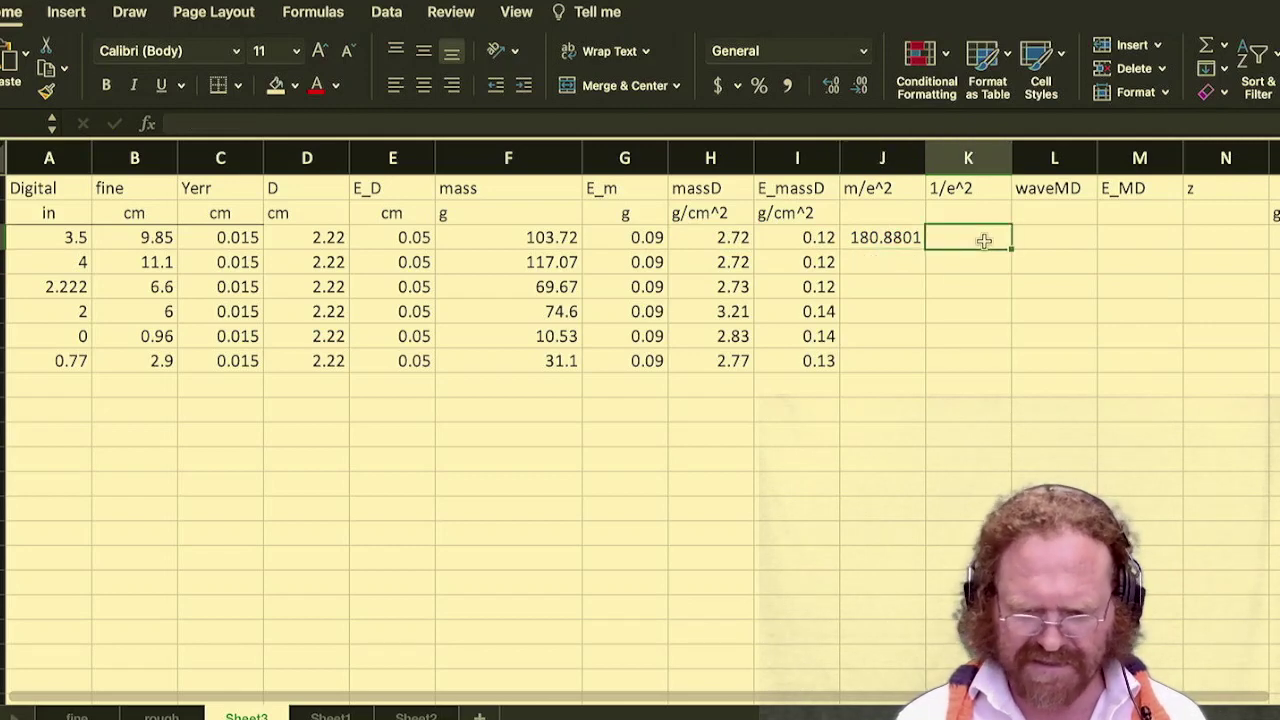
type("1/")
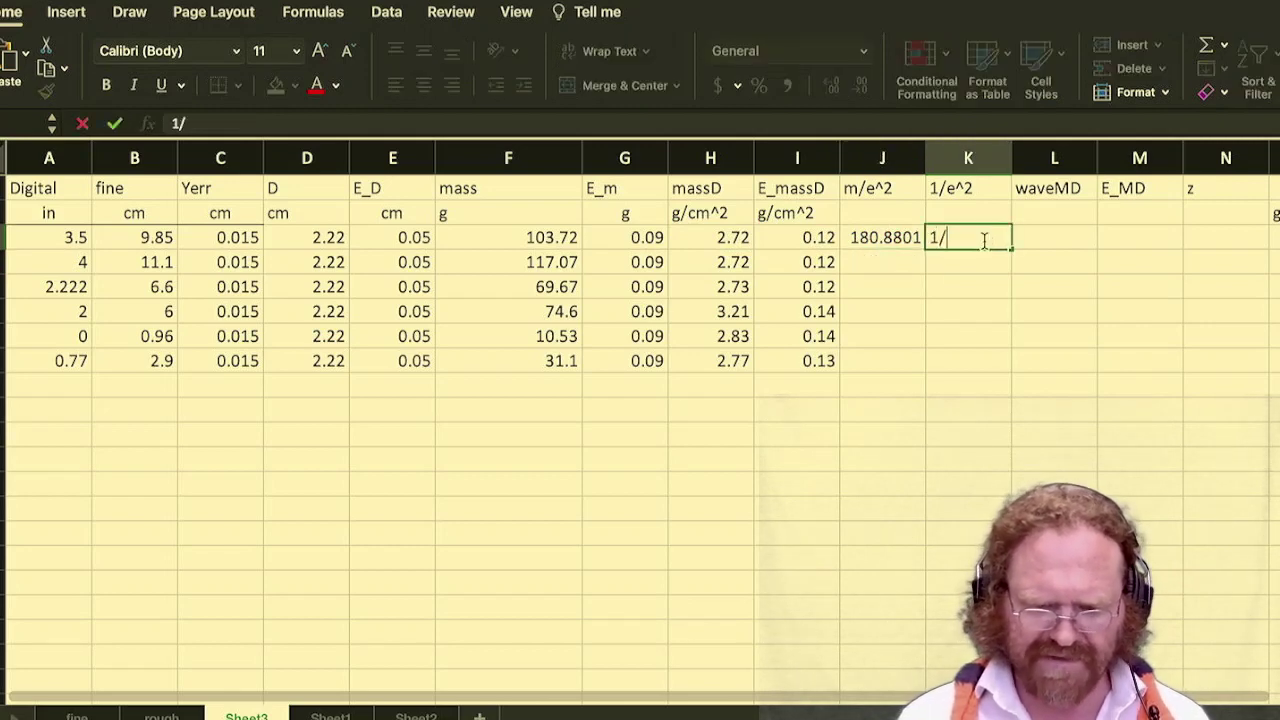
left_click(932, 238)
type("=")
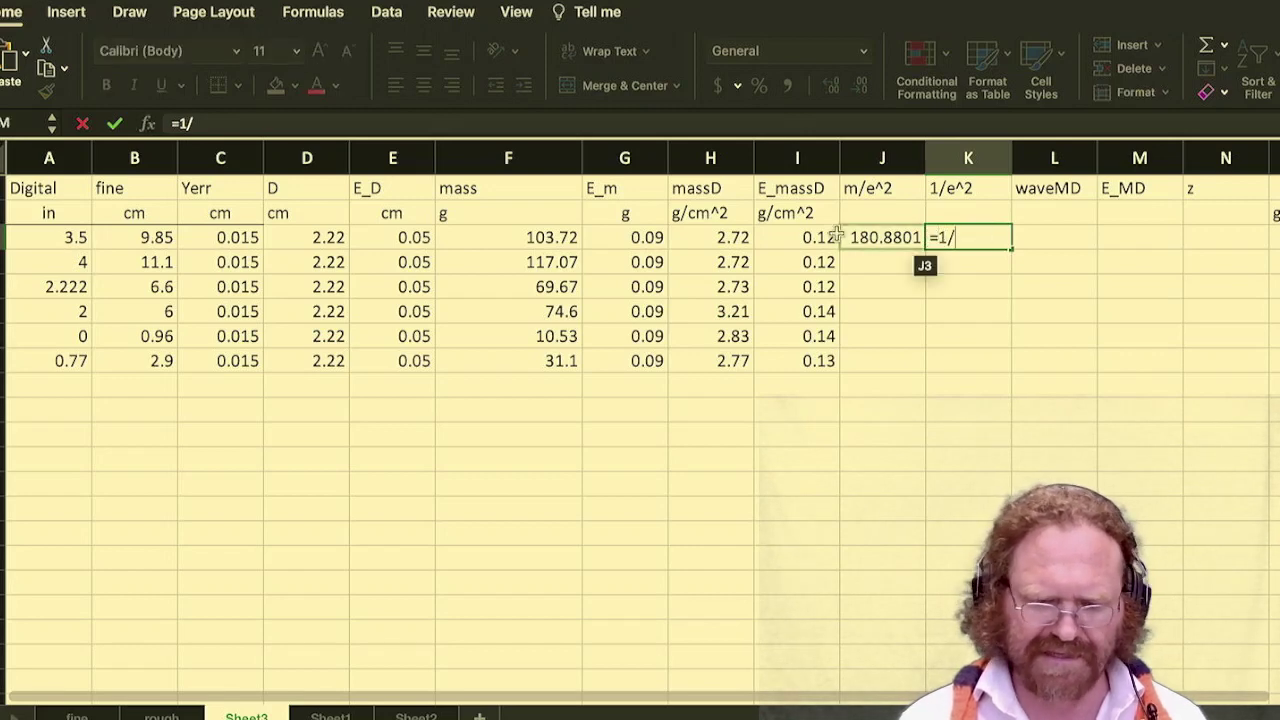
left_click(803, 237)
type("^2")
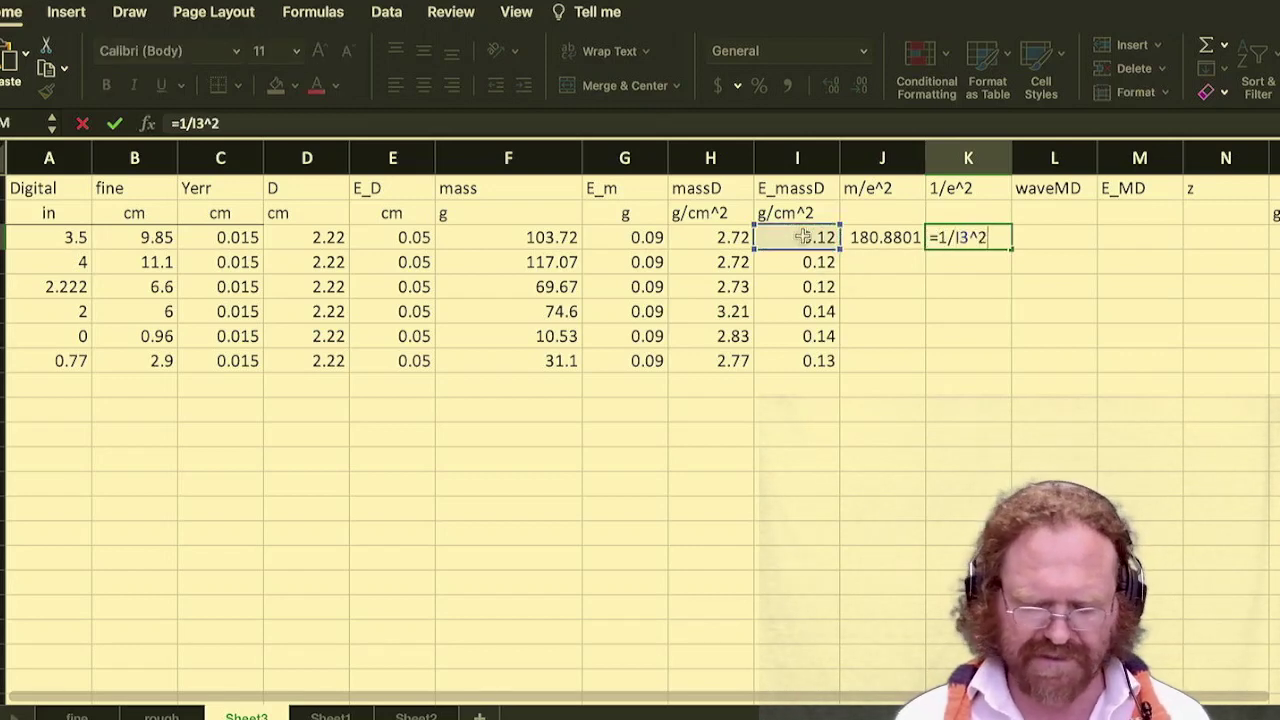
key("Return")
- Fill the J3:K3 weight formulas down to row 8
left_click_drag(900, 237, 965, 238)
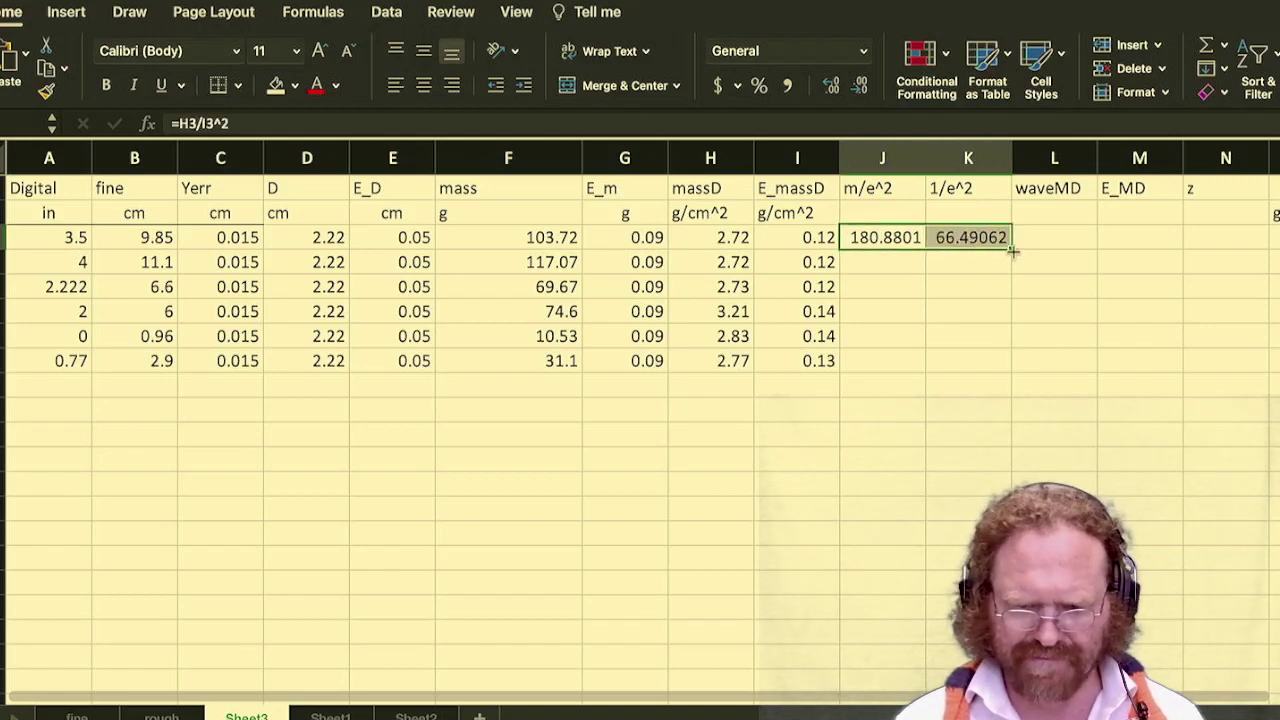
double_click(1012, 252)
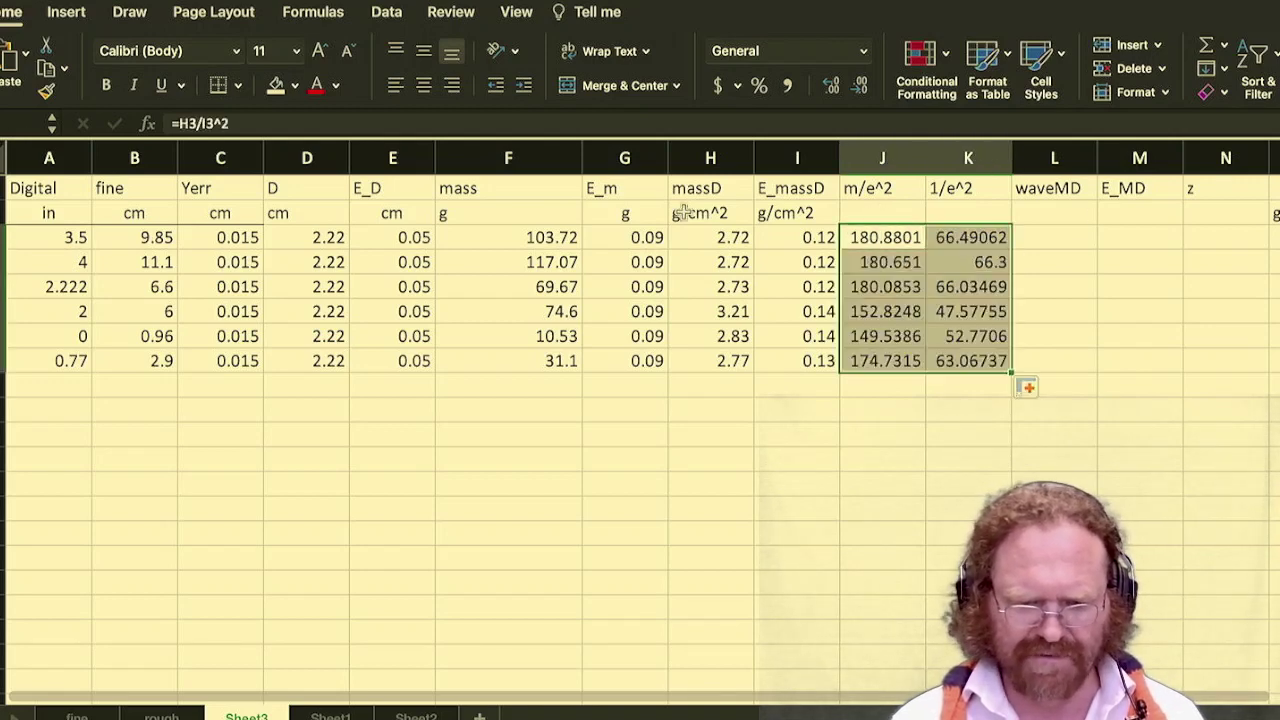
left_click_drag(680, 213, 780, 212)
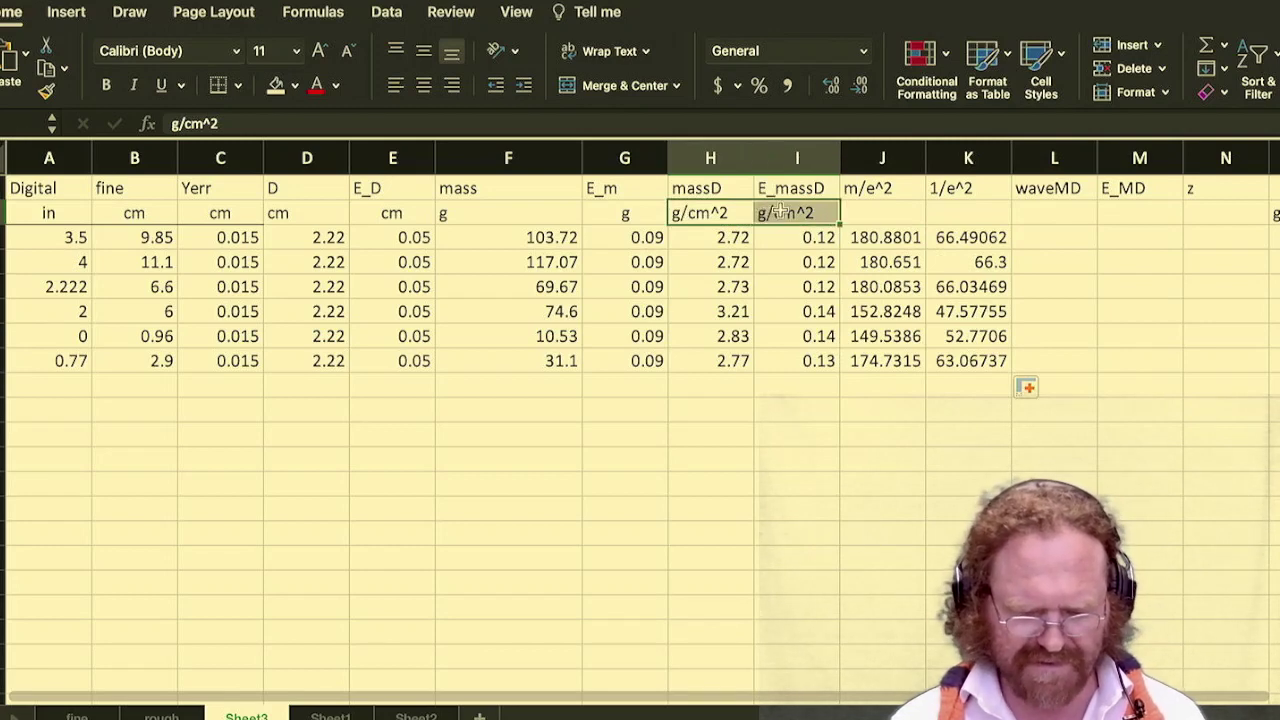
- Copy the g/cm^2 unit labels from H2:I2 into L2:M2
key("ctrl+c")
left_click(1072, 214)
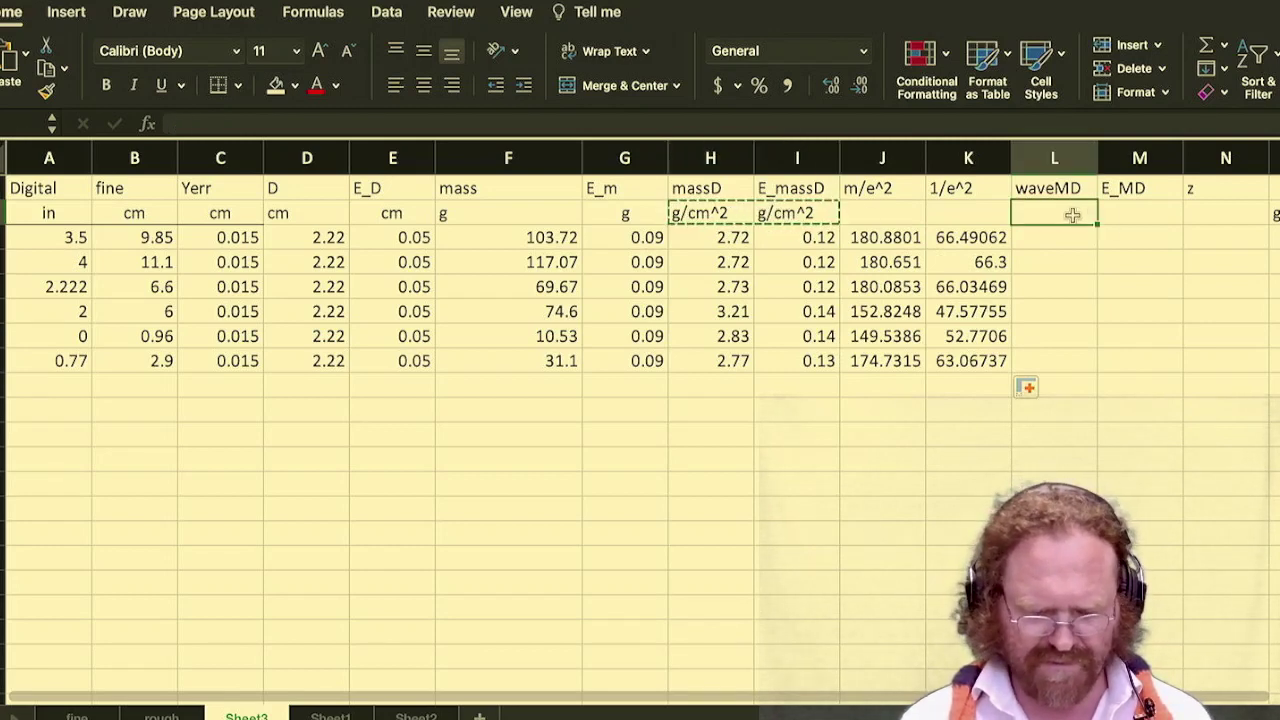
key("ctrl+v")
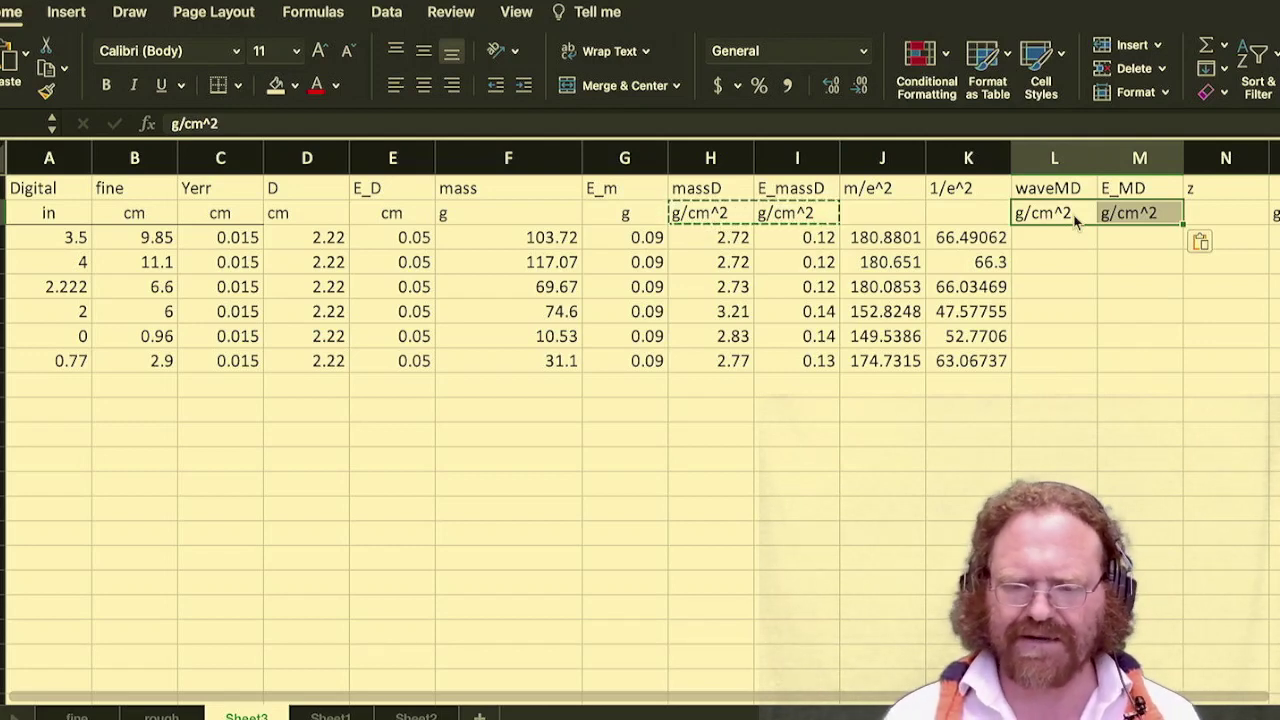
- Rename the E_MD heading in M1 to SE
left_click(1145, 183)
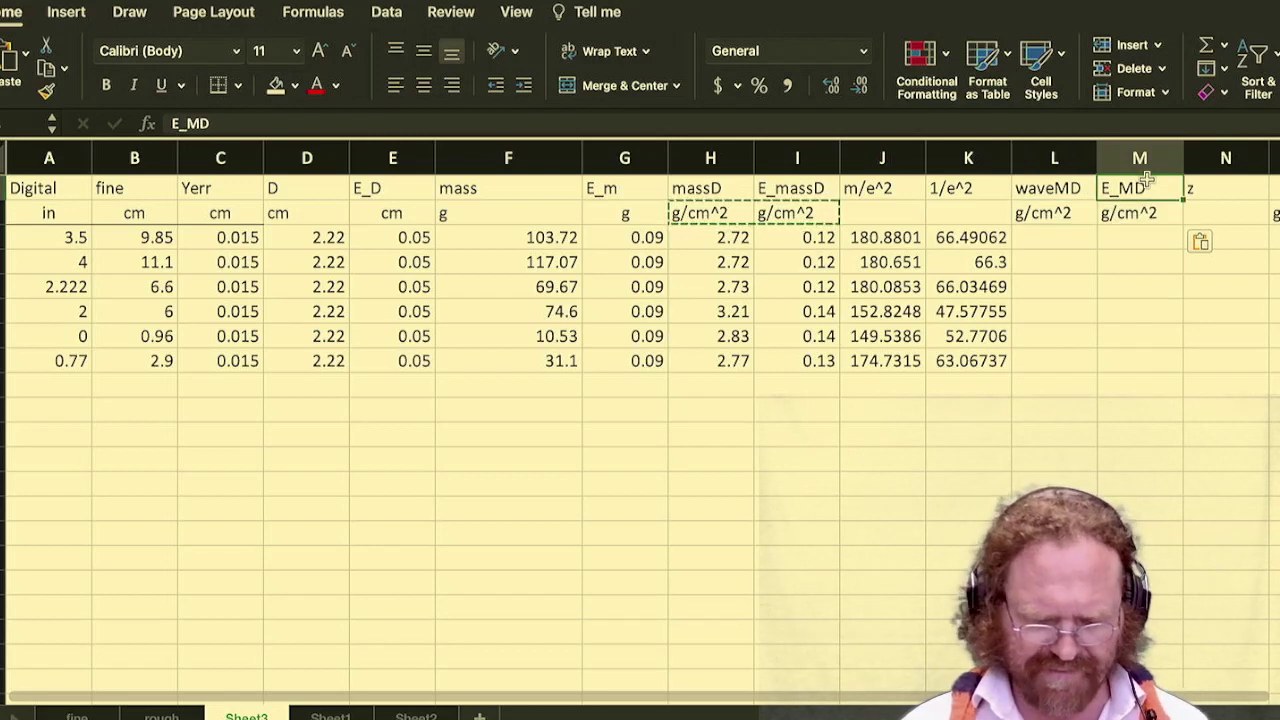
type("SE")
key("Return")
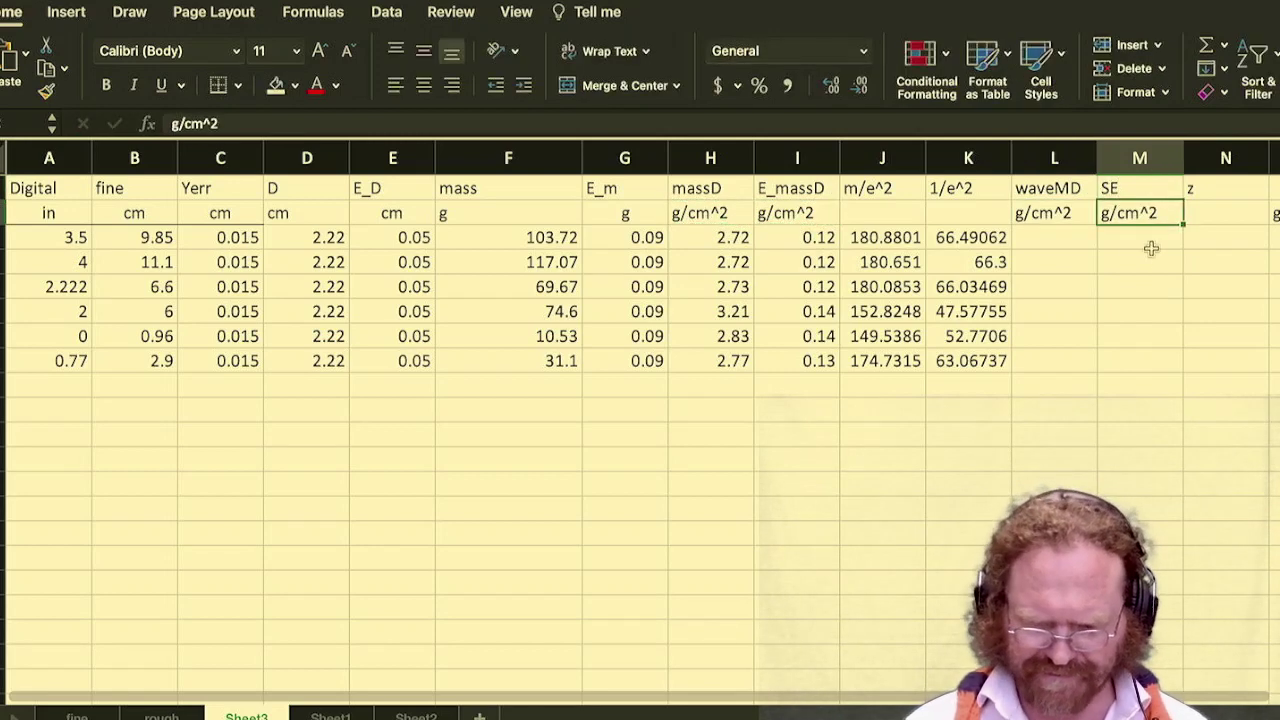
left_click(1055, 236)
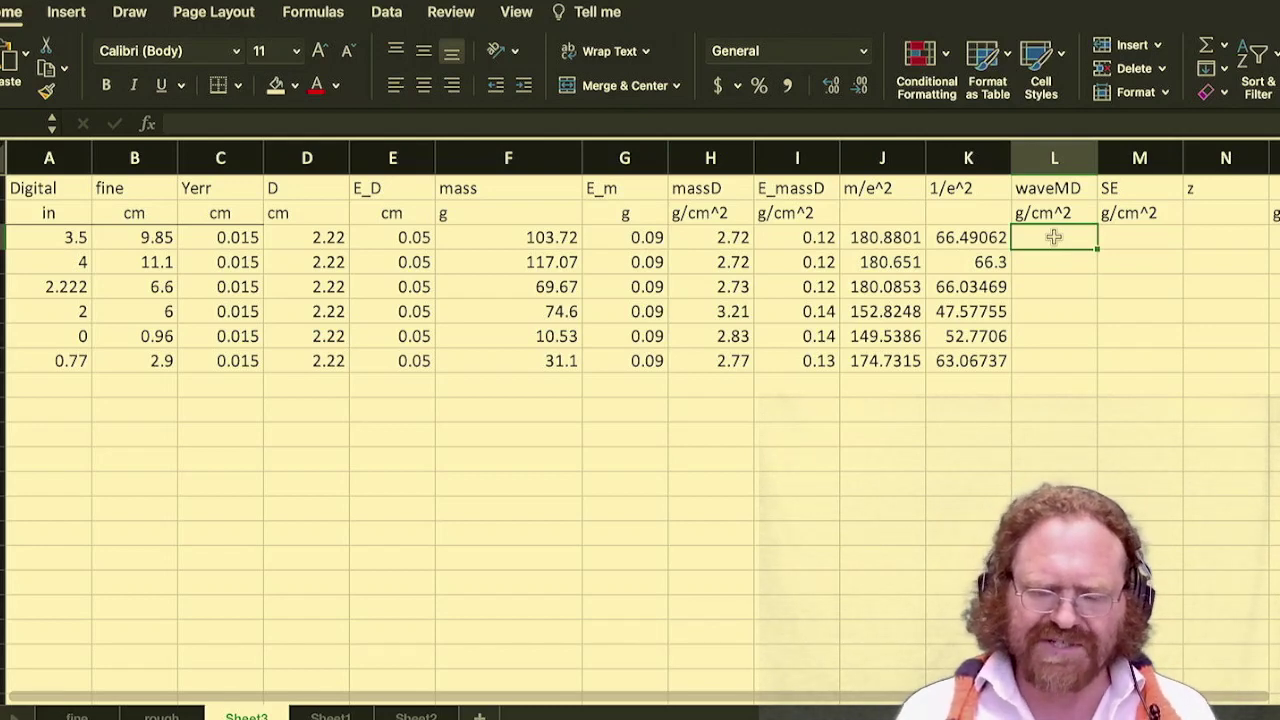
- Enter =SUM(J3:J8)/SUM(K3:K8) in L3, giving a weighted average of 2.812249
type("=sum*")
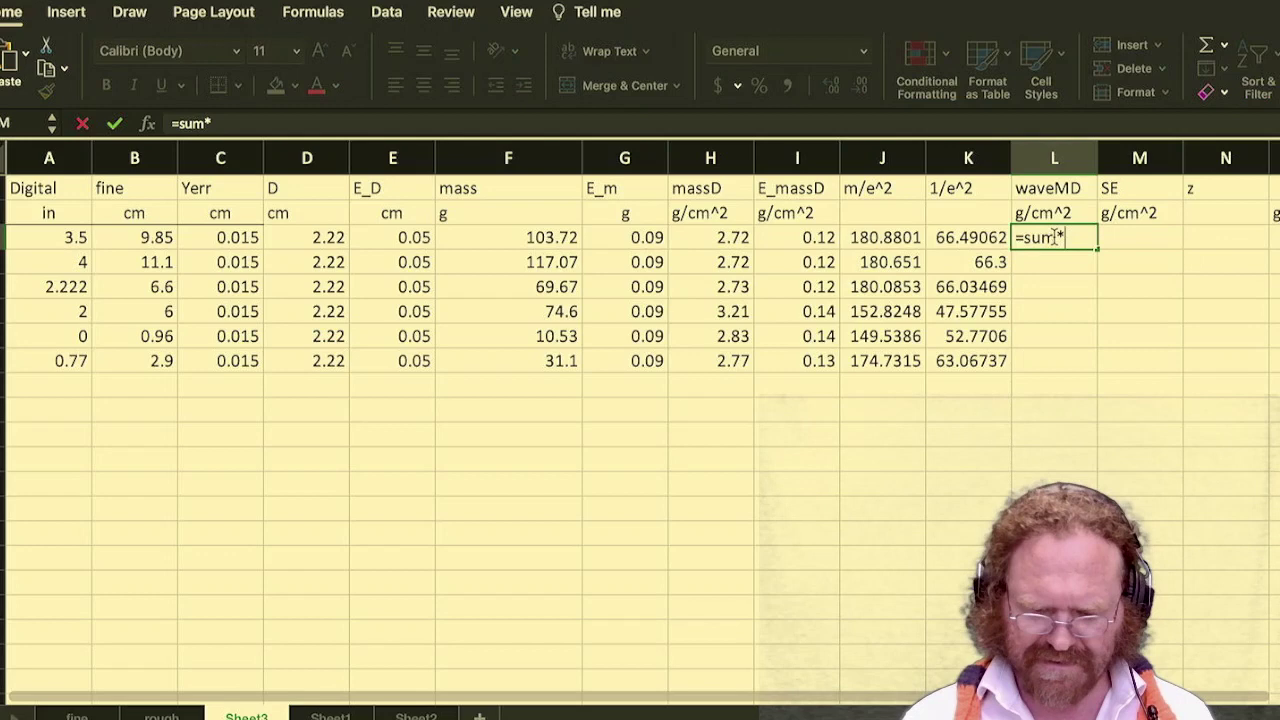
key("BackSpace")
type("(")
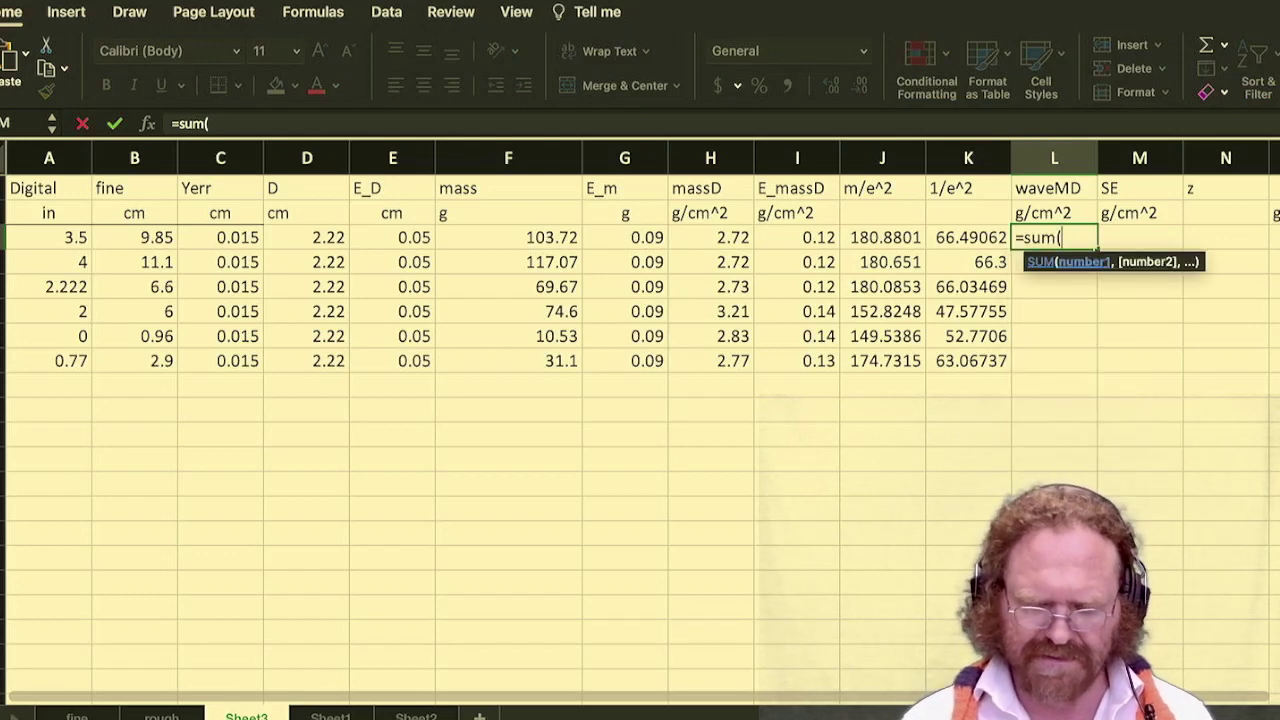
left_click_drag(885, 238, 898, 366)
type(")/sum(")
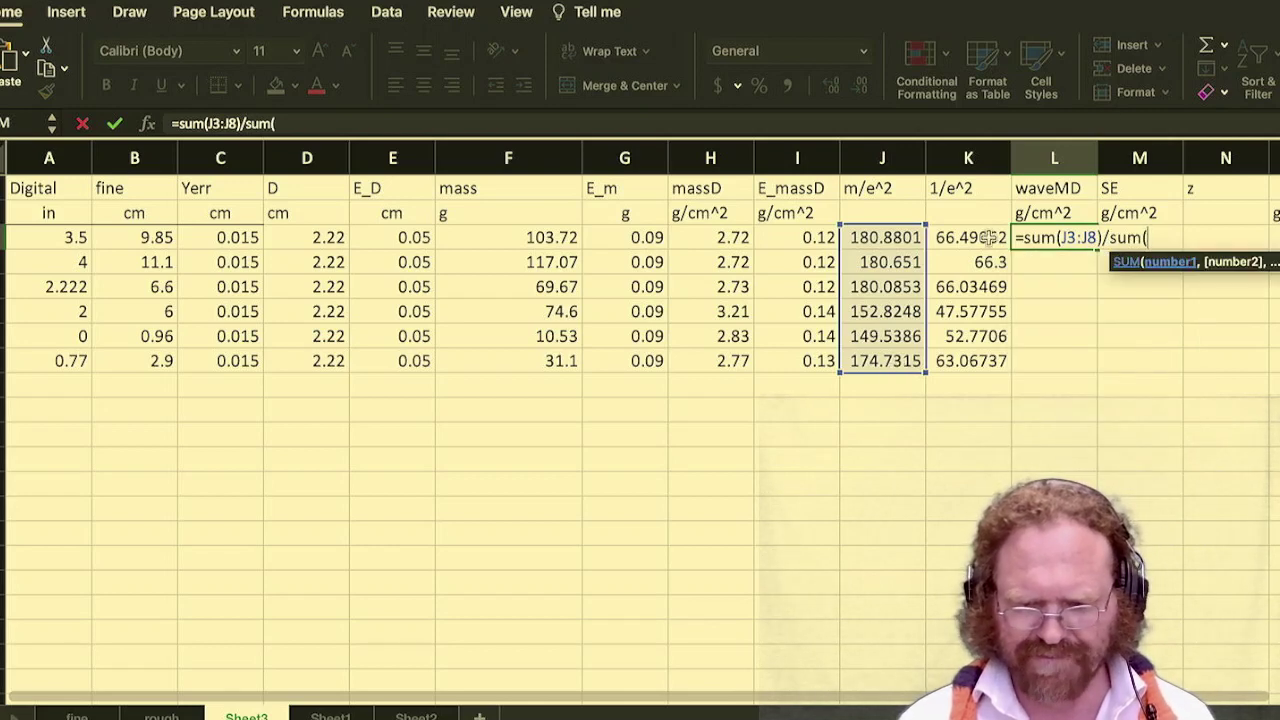
left_click_drag(968, 238, 983, 366)
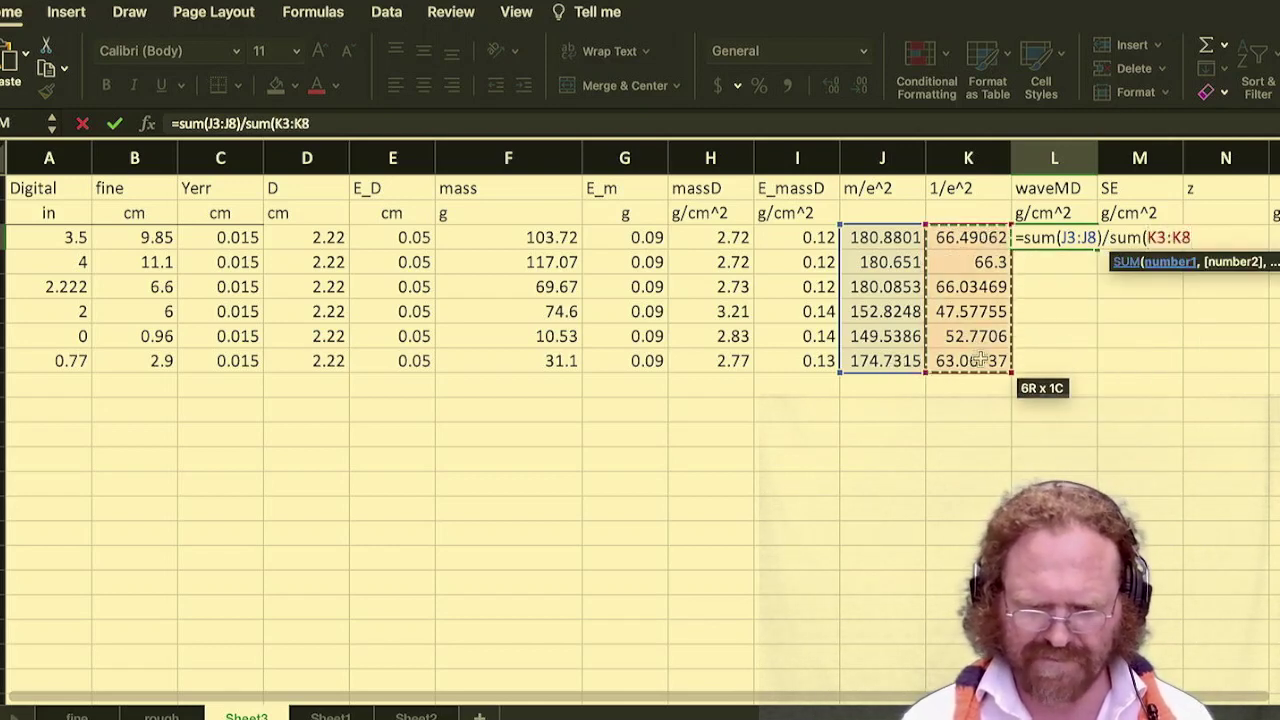
type(")")
key("Return")
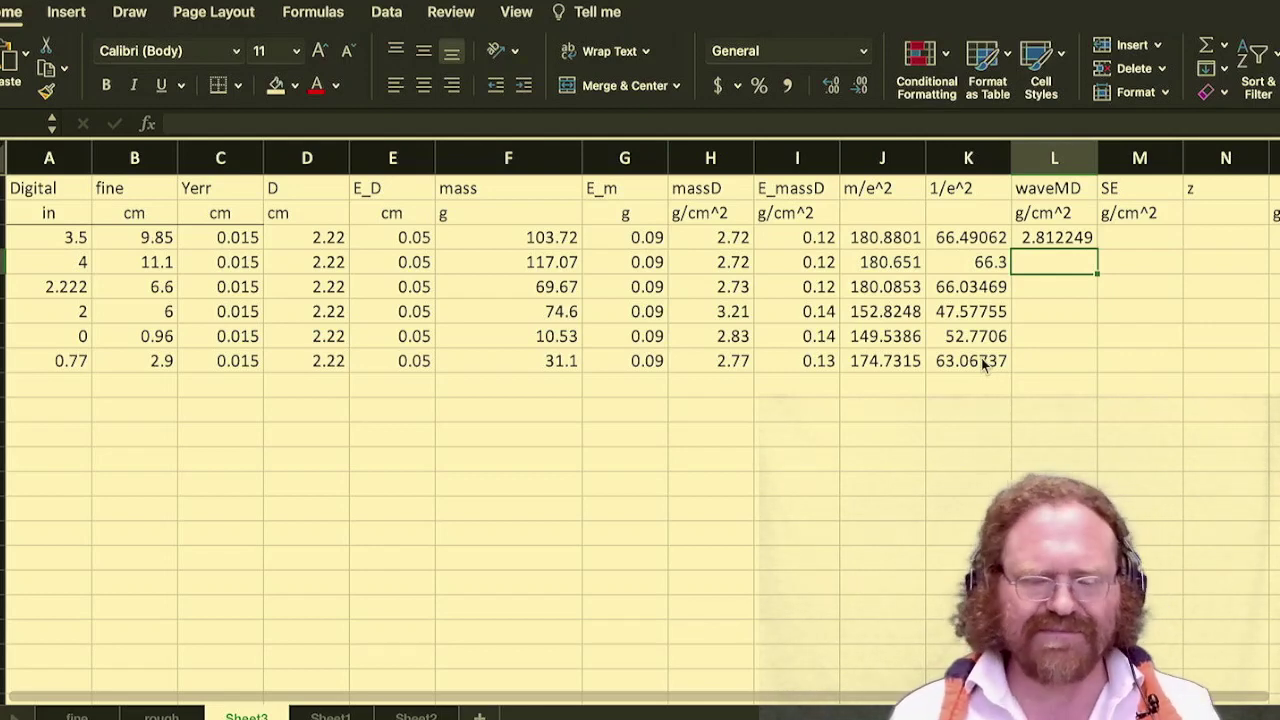
left_click(1150, 247)
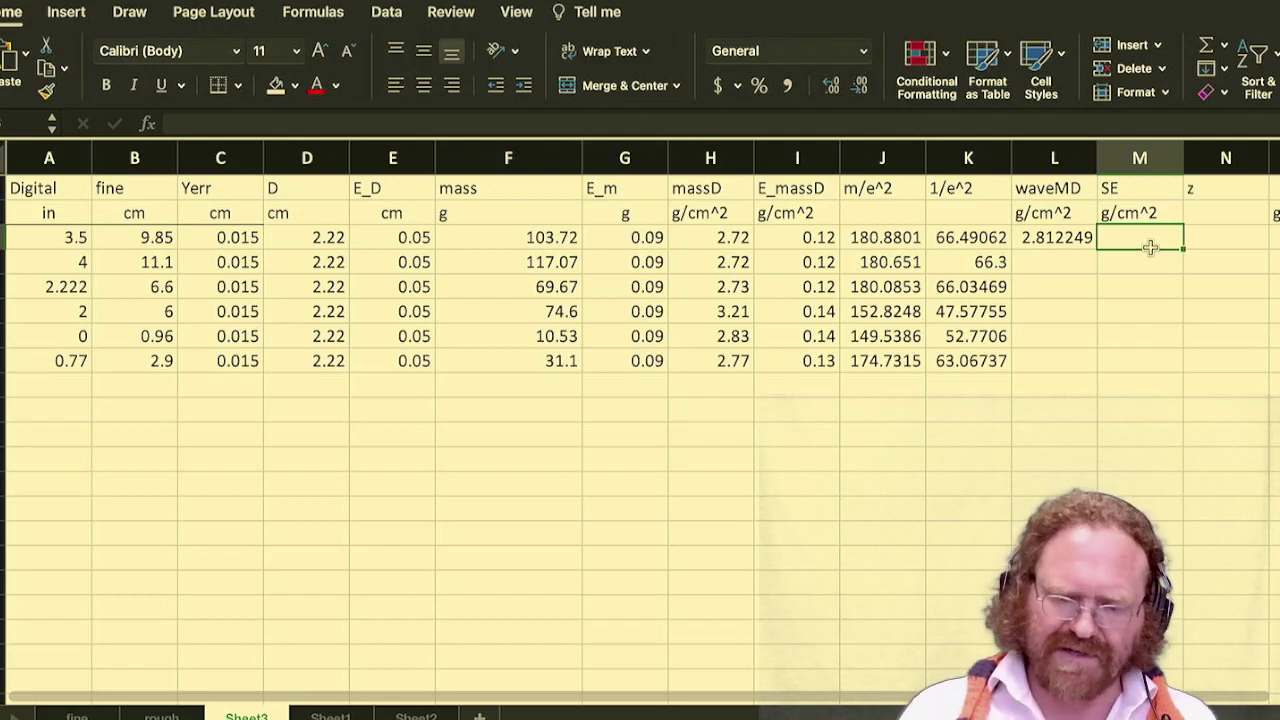
- Enter =SQRT(1/SUM(K3:K8)) in M3 as the standard error
type("=sqrt")
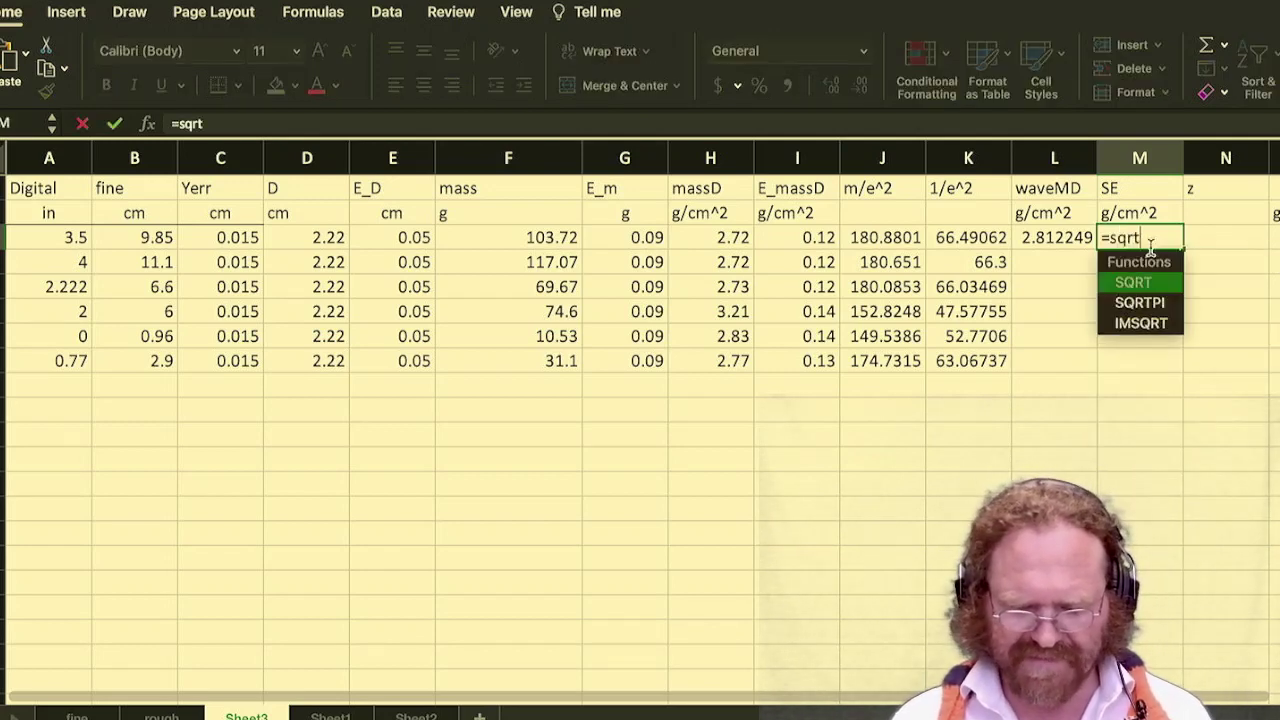
type("(1/")
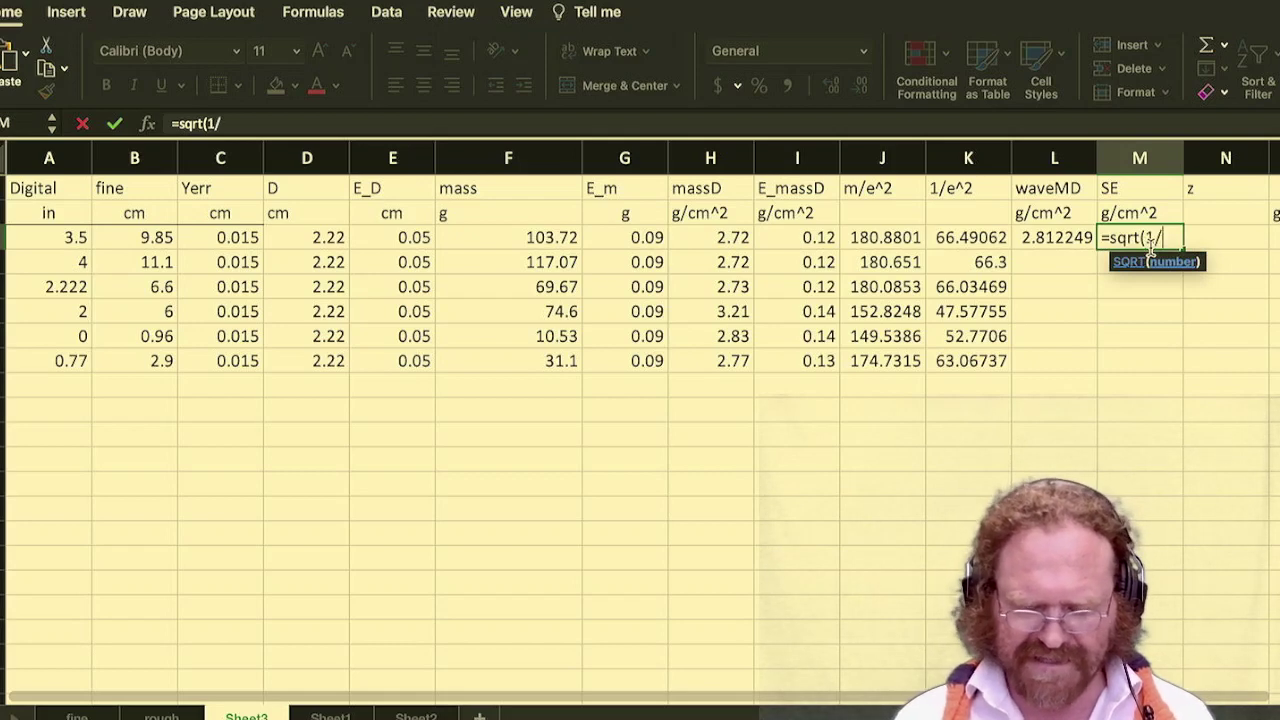
type("sum(")
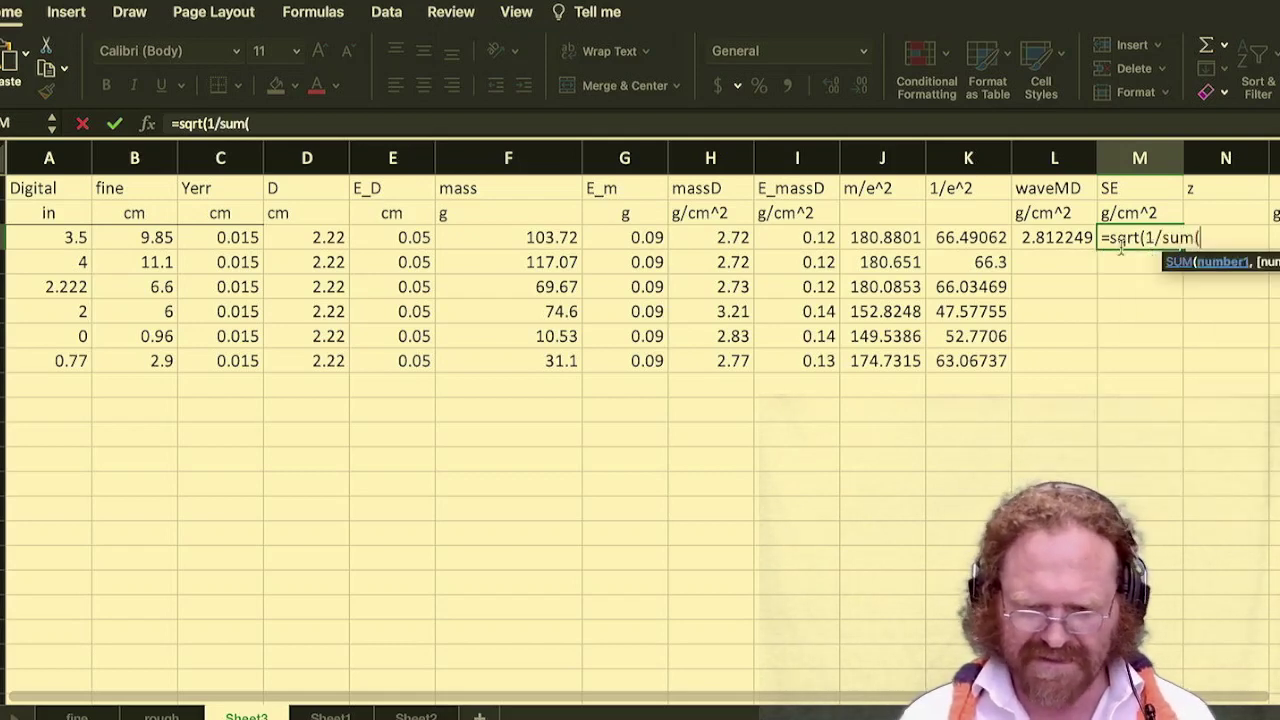
left_click_drag(1000, 230, 990, 362)
type(")")
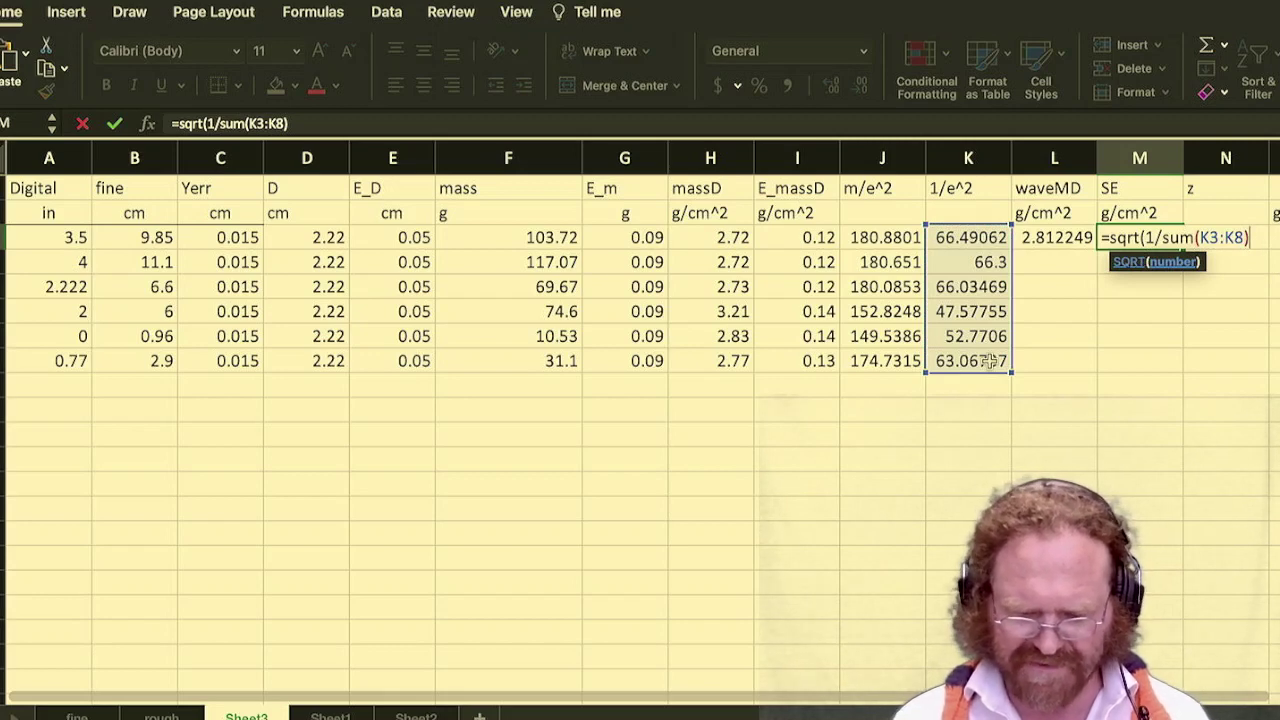
type(")")
key("Return")
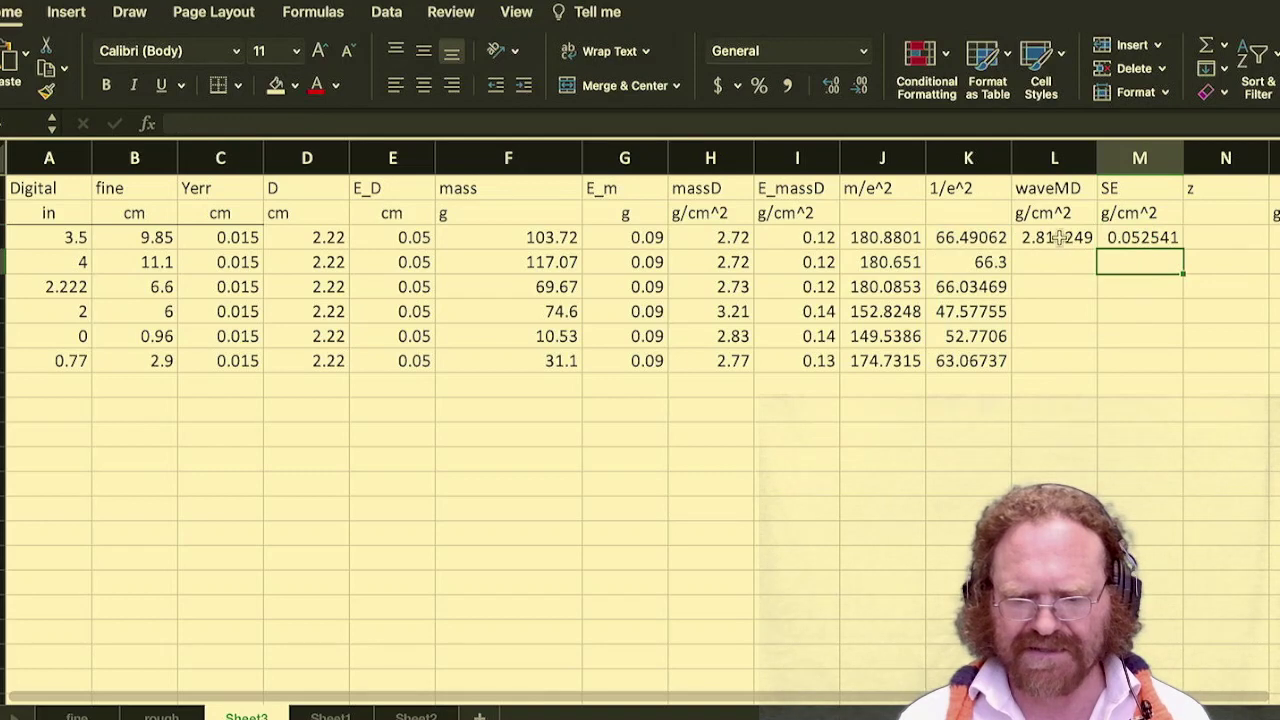
- Reduce L3:M3 to two decimals, showing 2.81 and 0.05
left_click_drag(1057, 237, 1140, 237)
left_click(862, 88)
left_click(862, 88)
left_click(862, 88)
left_click(862, 88)
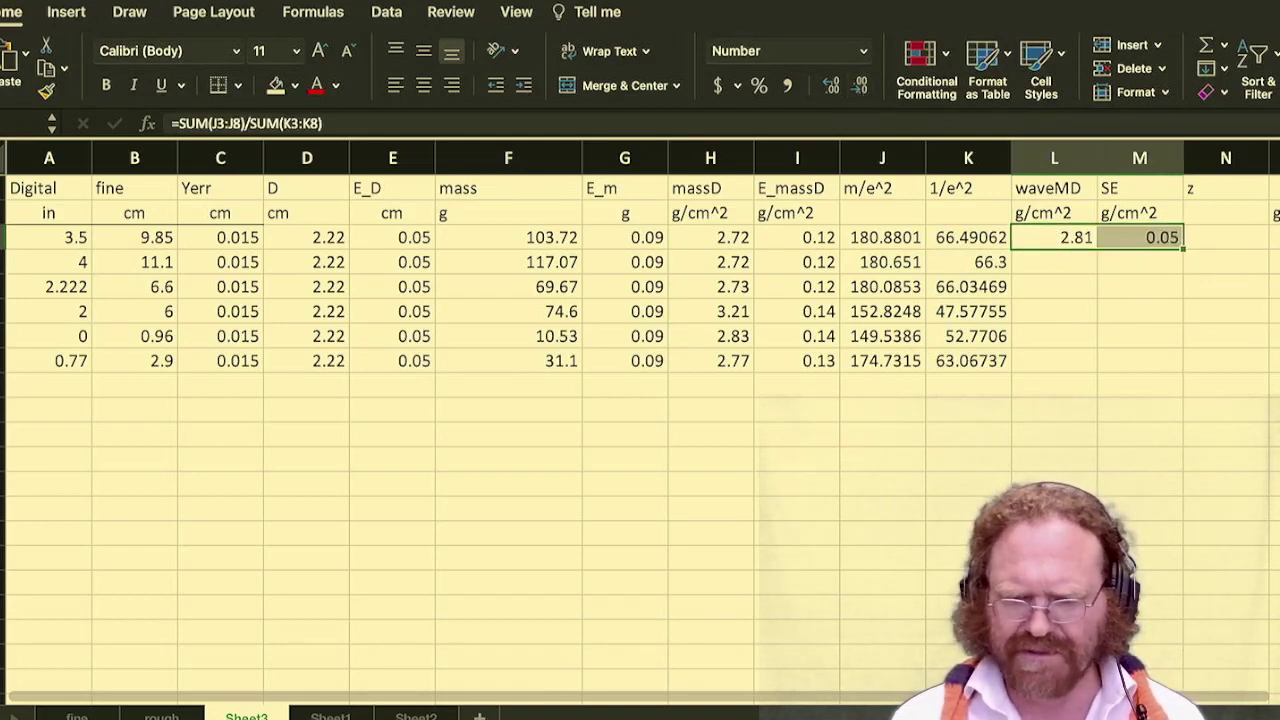
- Enter the reference density 3.7 in O3
left_click(1274, 237)
type("3.7")
key("Return")
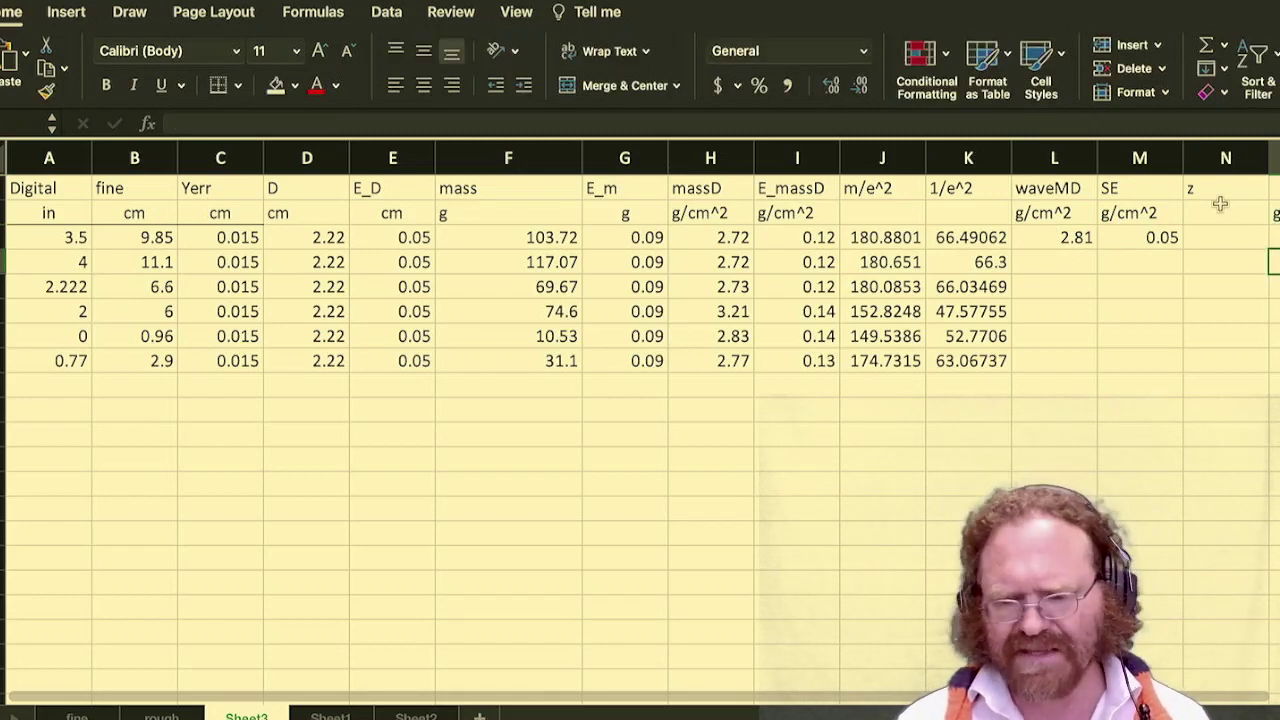
- Enter =ABS(L3-O3)/M3 in N3 as the z-score
left_click(1231, 238)
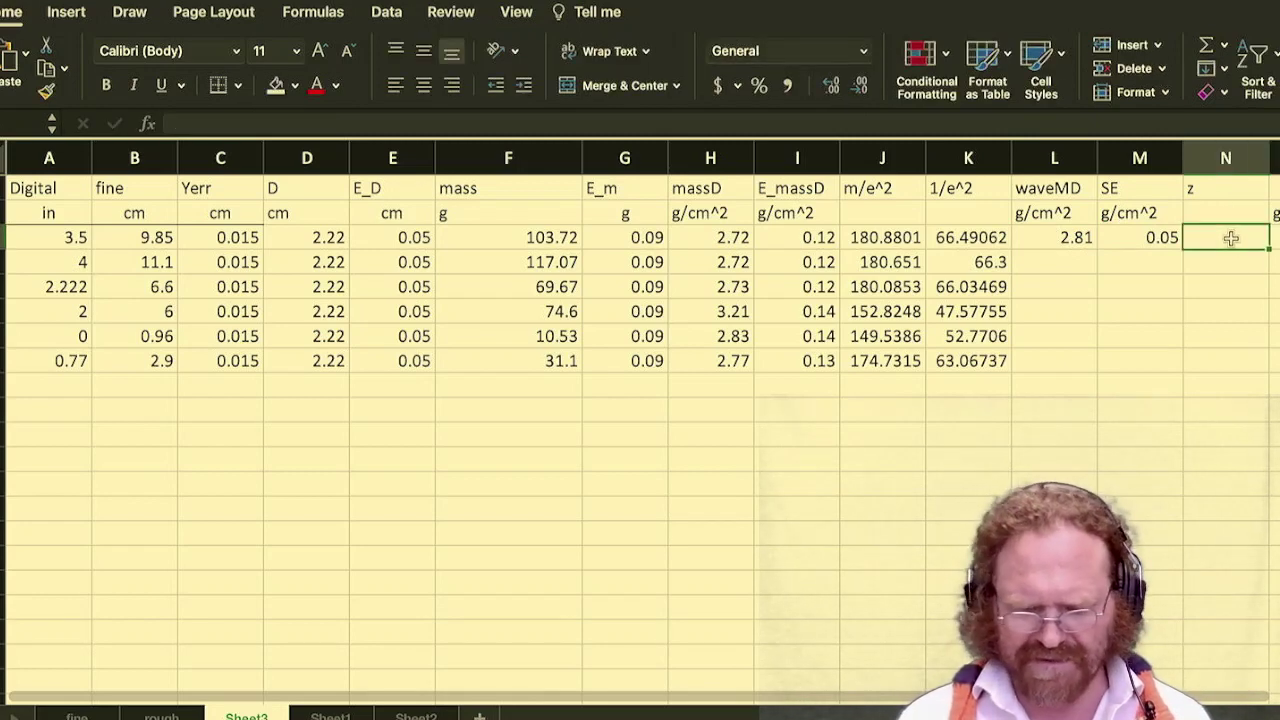
type("=abs(")
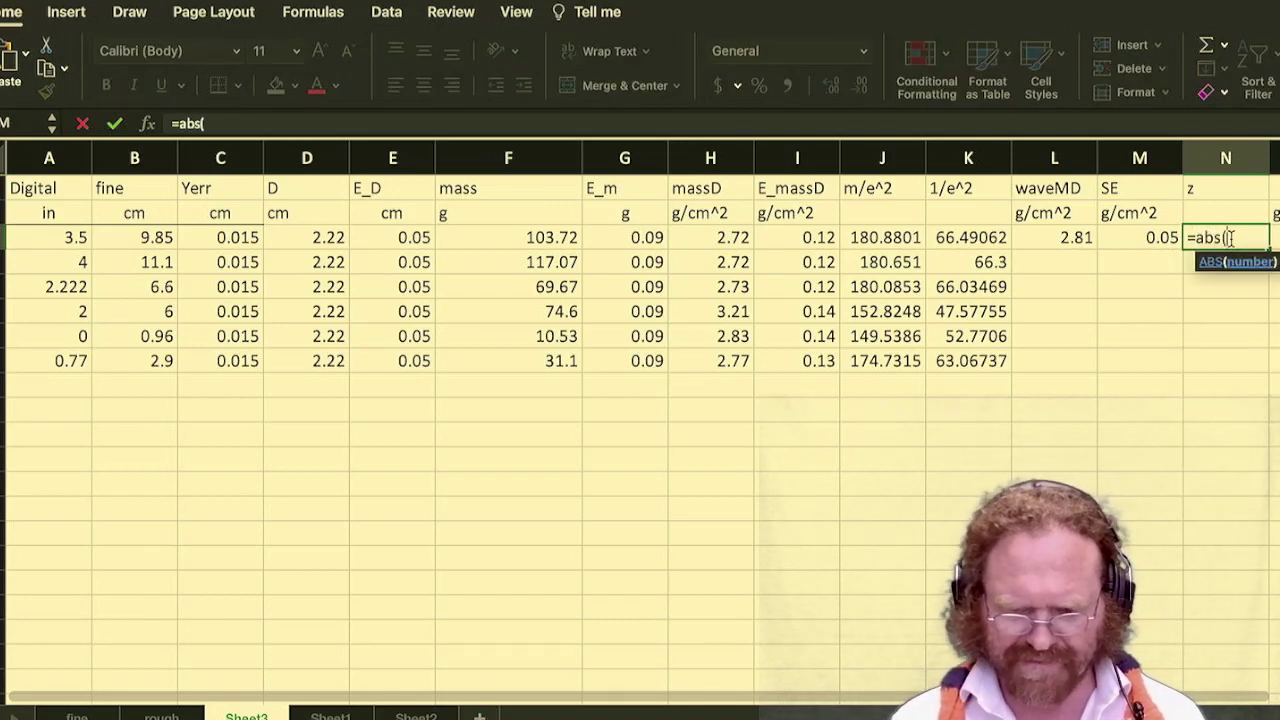
type("L3-")
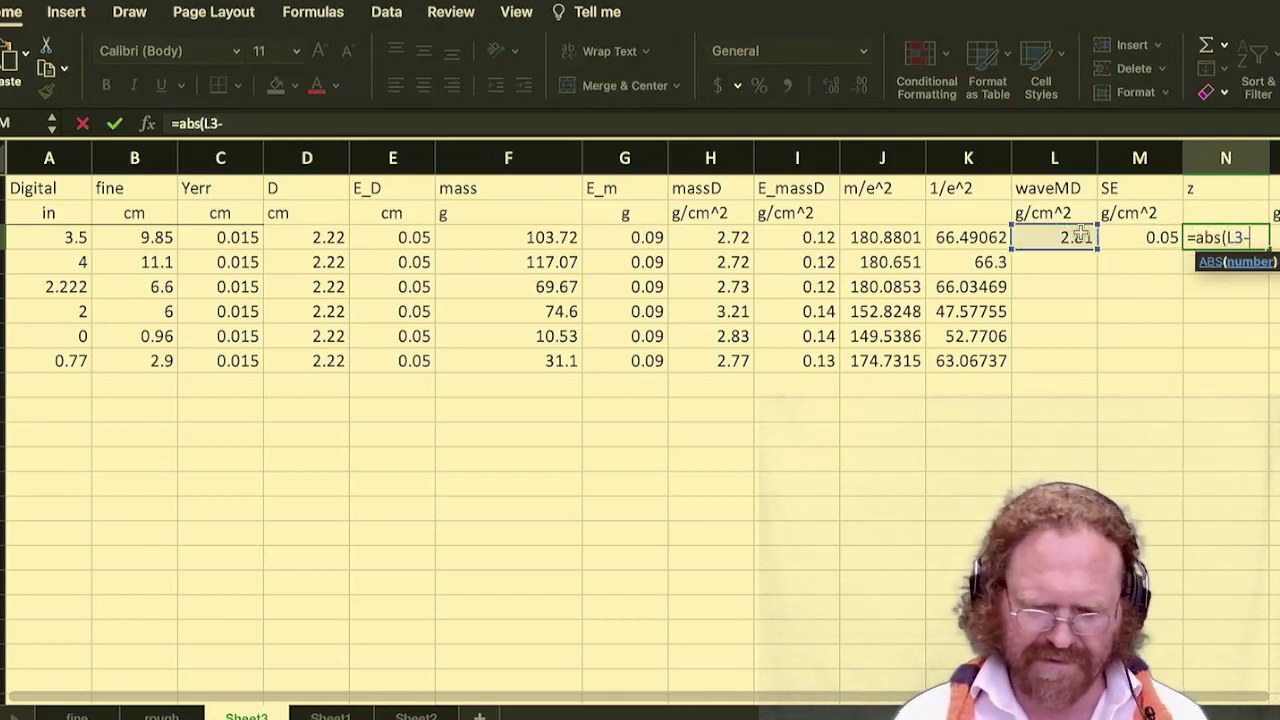
type("O3")
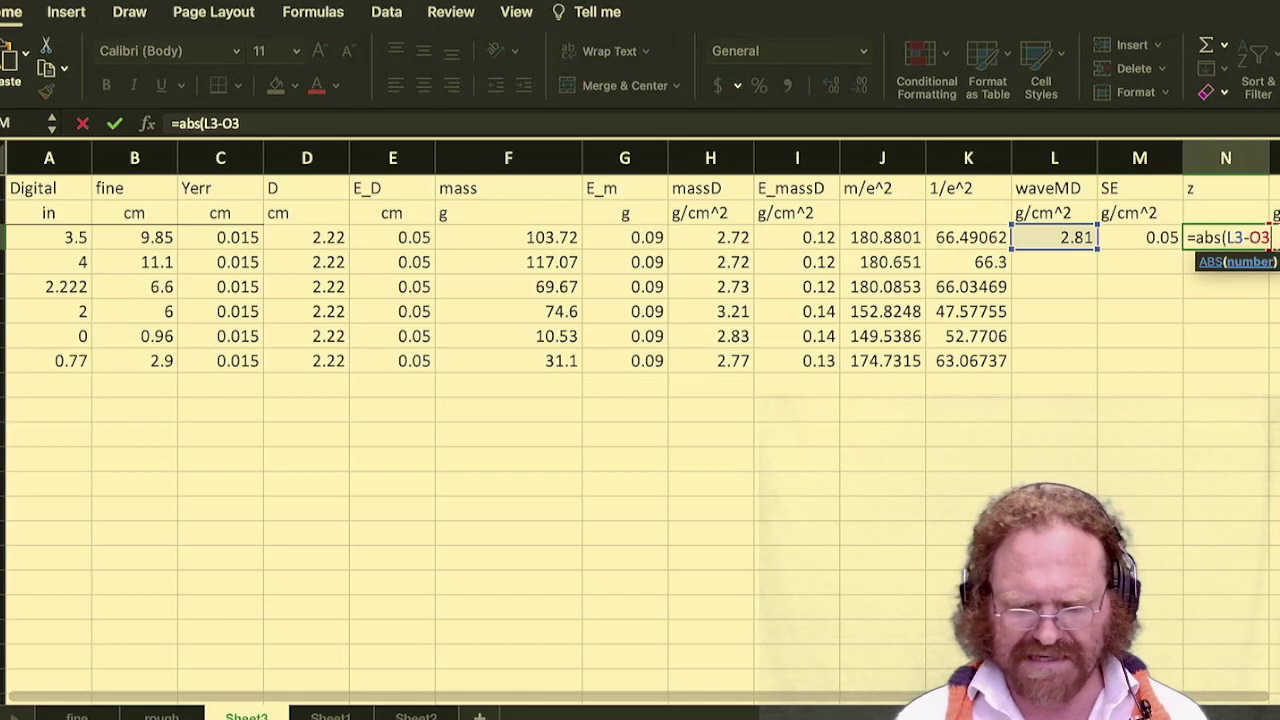
type(")")
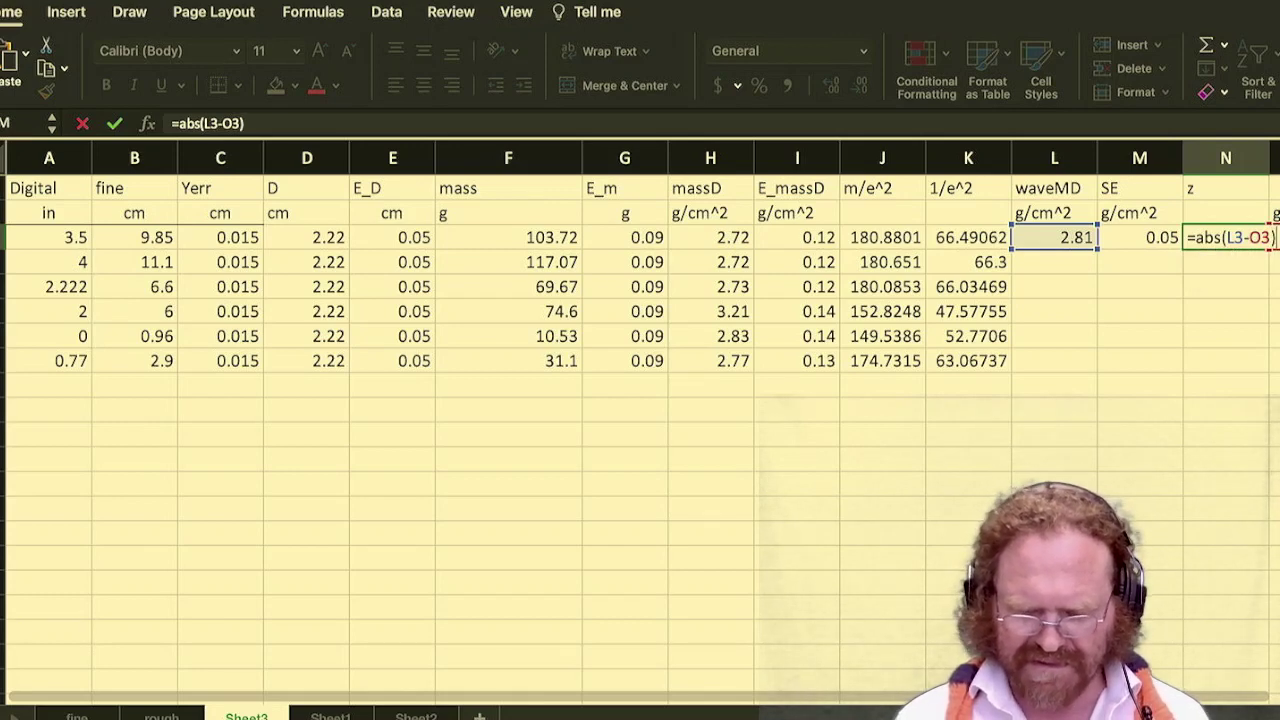
type("/")
left_click(1160, 237)
key("Return")
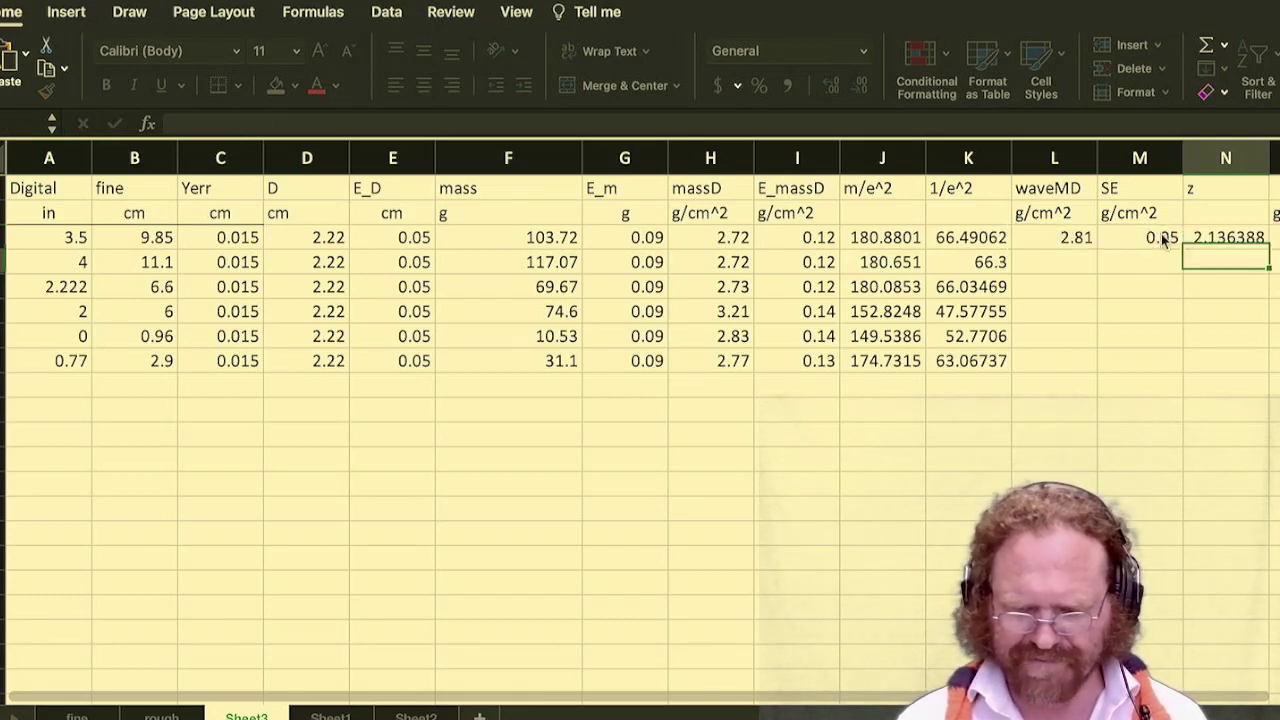
- Round the z-score display to two decimals, showing 2.14
left_click(1250, 238)
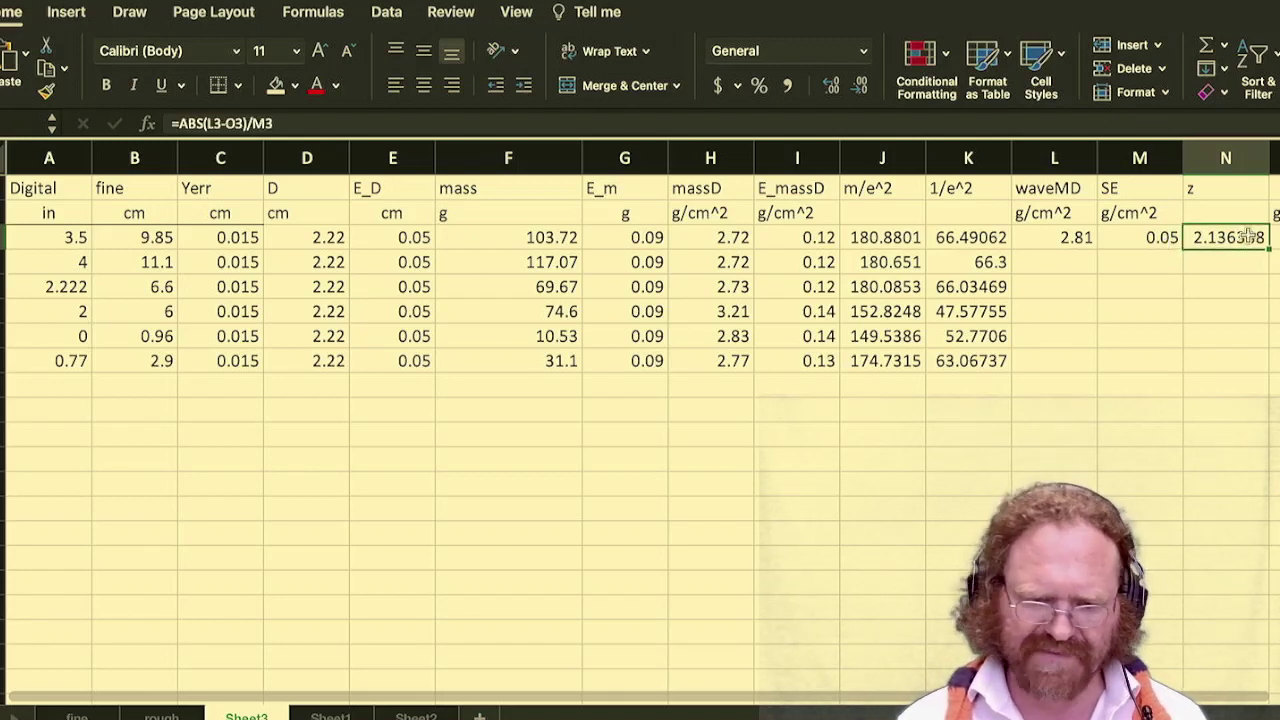
left_click(859, 86)
left_click(859, 86)
left_click(859, 86)
left_click(859, 86)
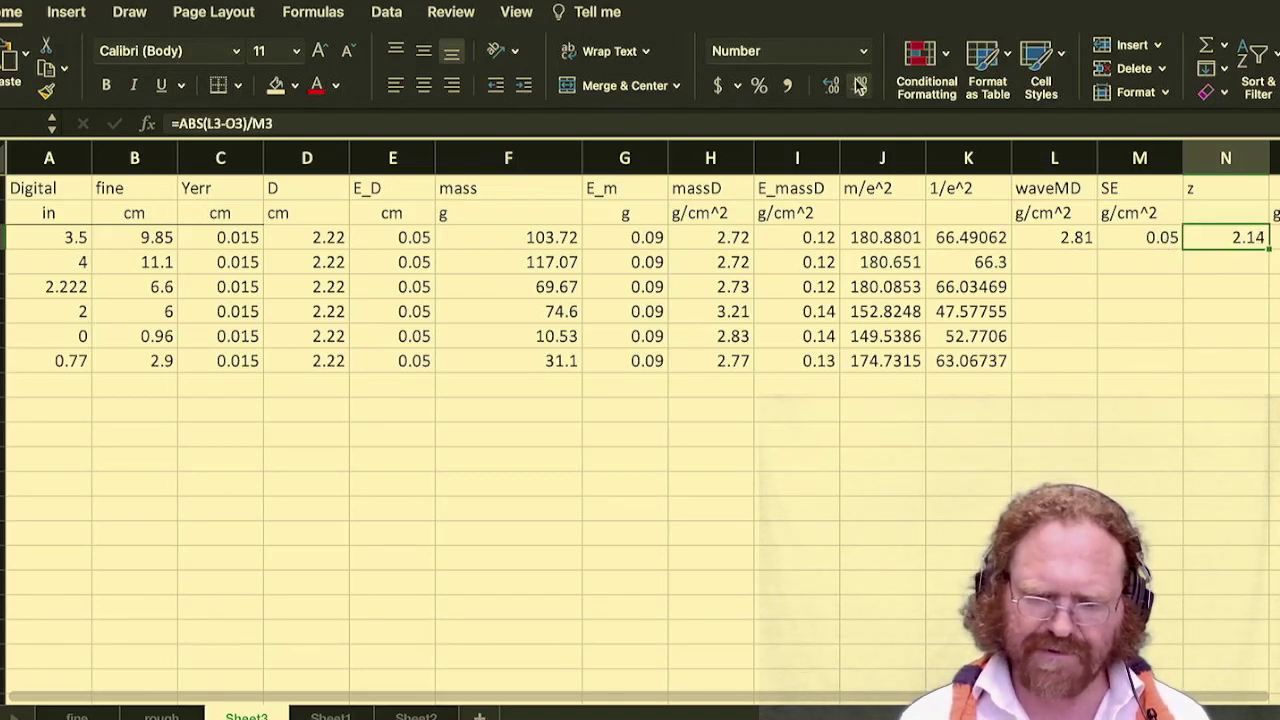